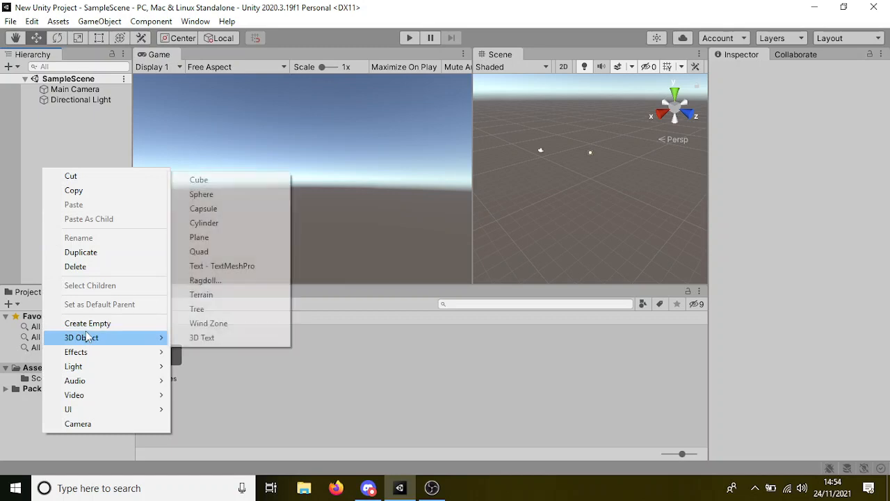
Add a plane and a sphere to the sample scene as 3D objects.
{"action": "left_click", "coordinate": [215, 247]}
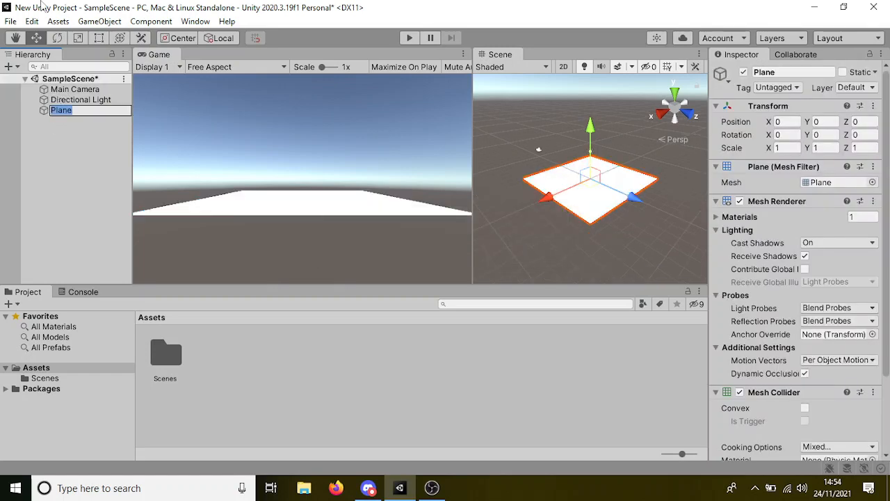
{"action": "right_click", "coordinate": [51, 154]}
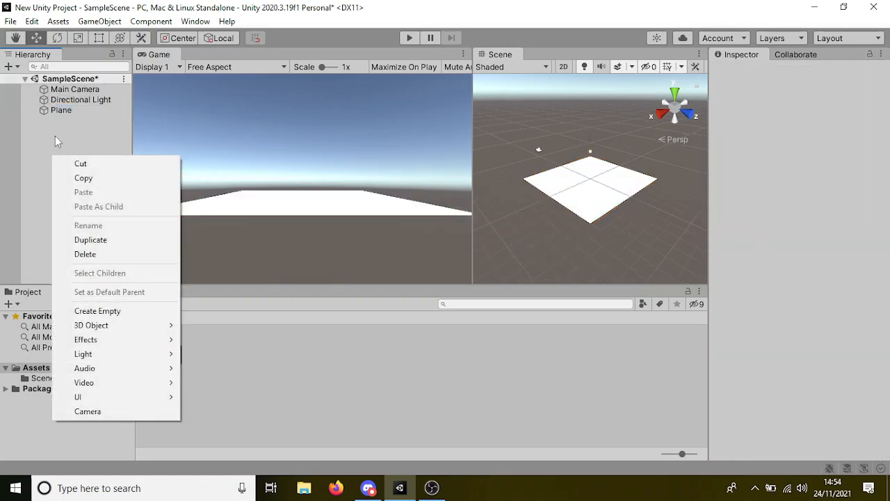
{"action": "mouse_move", "coordinate": [86, 333]}
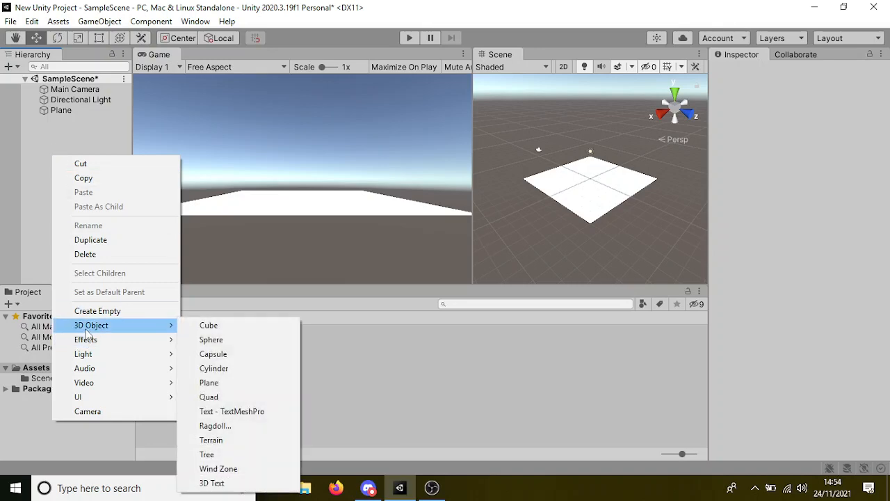
{"action": "left_click", "coordinate": [210, 340]}
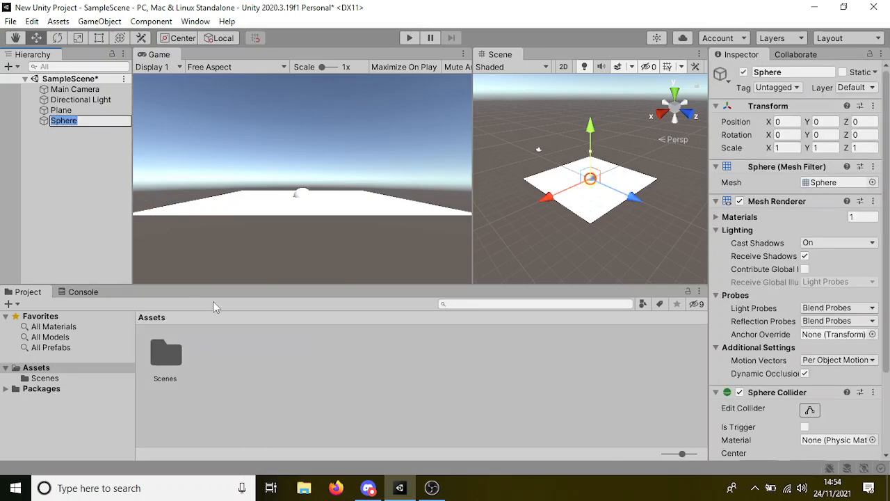
Reset the sphere's transform and raise it above the plane to a Y position of 1.16.
{"action": "right_click", "coordinate": [741, 109]}
{"action": "left_click", "coordinate": [772, 117]}
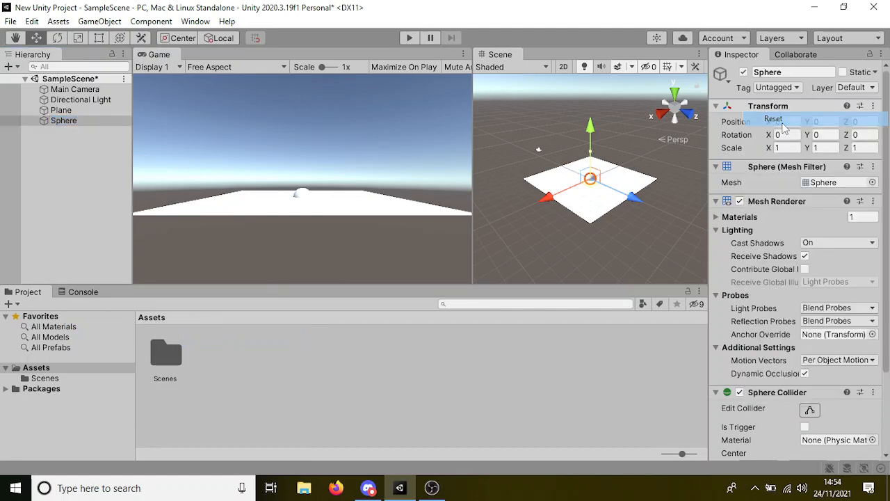
{"action": "left_click_drag", "start_coordinate": [808, 122], "coordinate": [837, 122]}
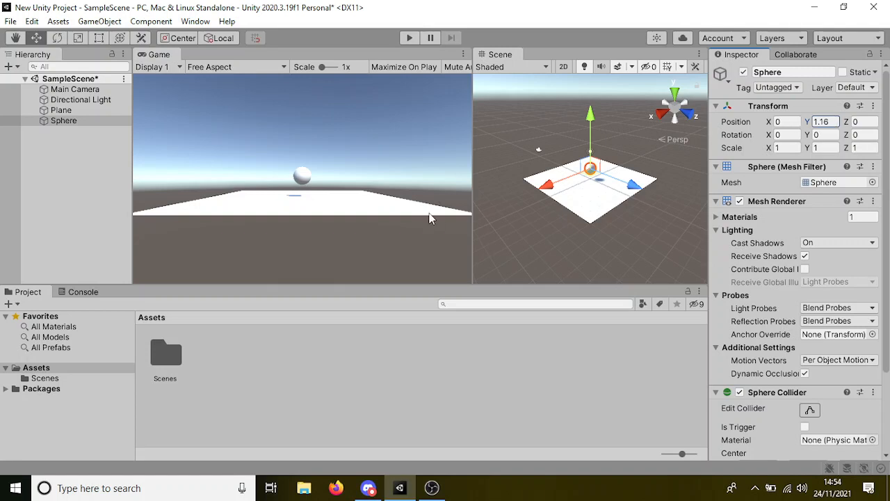
Create an animation clip named spheremove in the Assets folder and attach it to the sphere.
{"action": "left_click", "coordinate": [292, 358]}
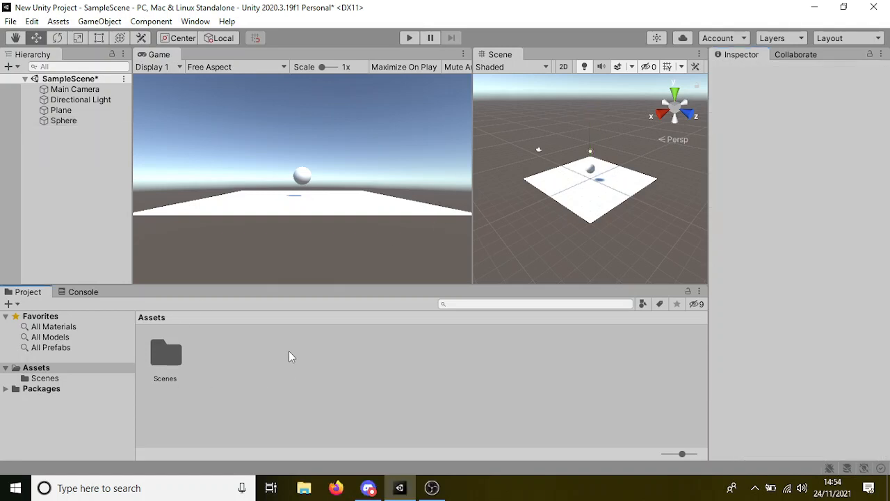
{"action": "left_click", "coordinate": [241, 354]}
{"action": "mouse_move", "coordinate": [396, 137]}
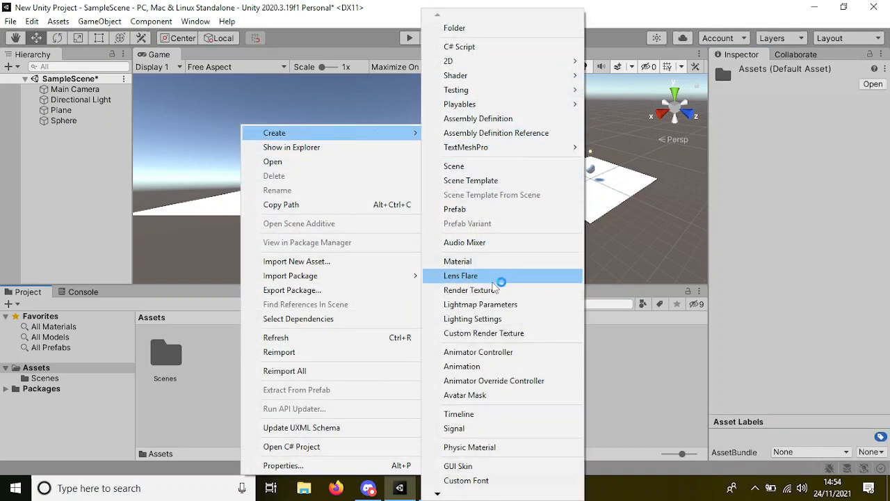
{"action": "left_click", "coordinate": [489, 369]}
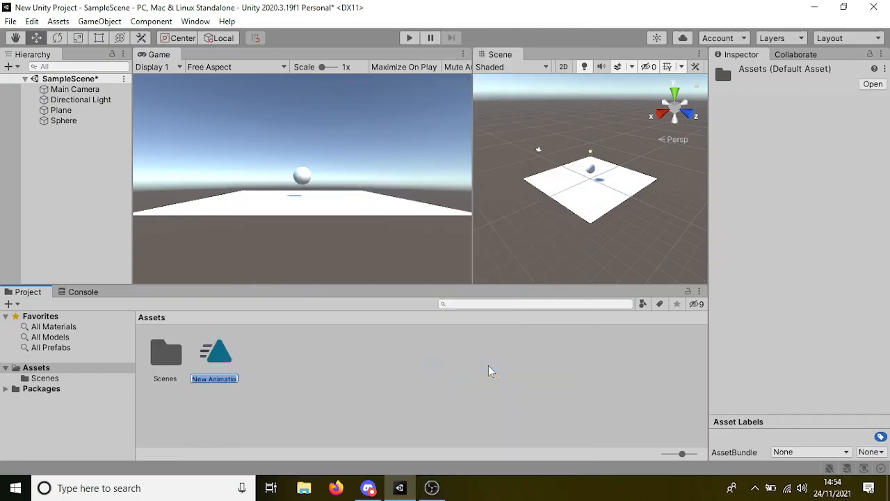
{"action": "type", "text": "phere move"}
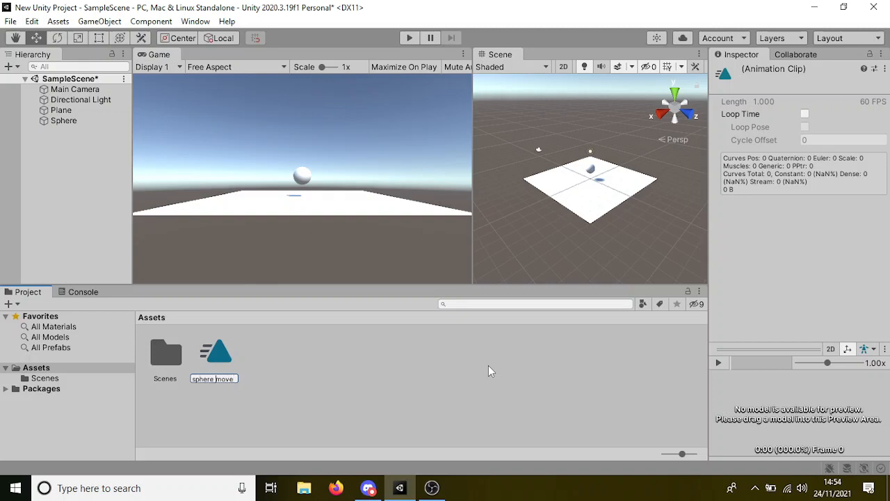
{"action": "key", "text": "Return"}
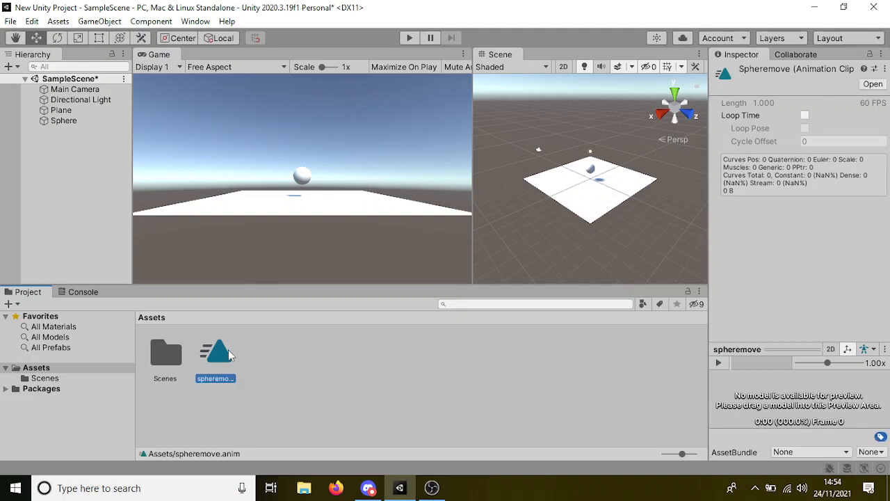
{"action": "left_click_drag", "start_coordinate": [229, 350], "coordinate": [76, 121]}
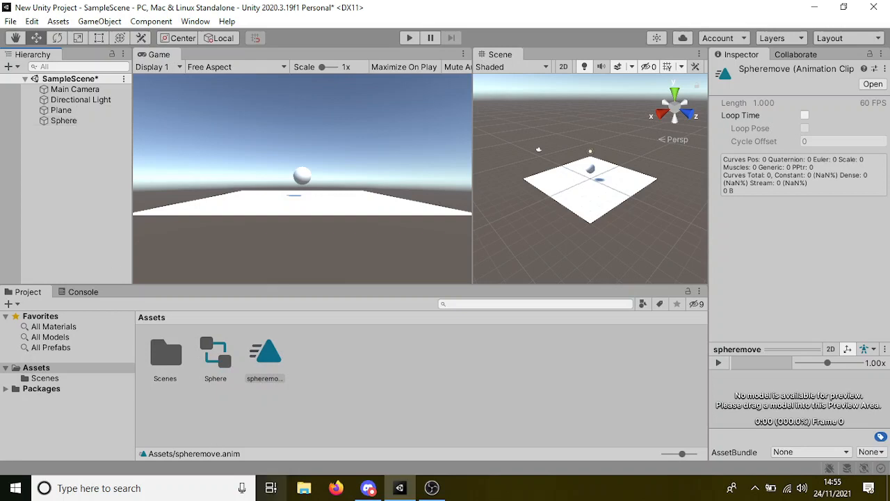
{"action": "left_click", "coordinate": [255, 351]}
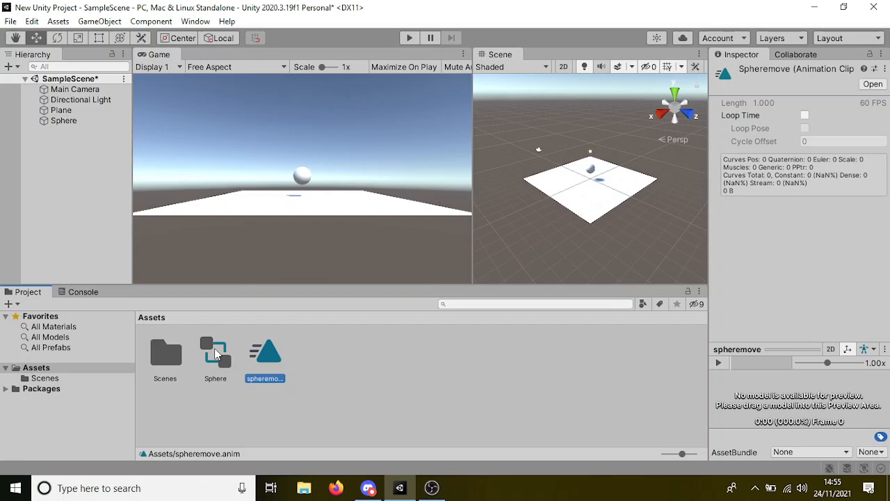
Open the Animation window docked beside the Console, and group the Scene view with the Game view.
{"action": "left_click", "coordinate": [195, 22]}
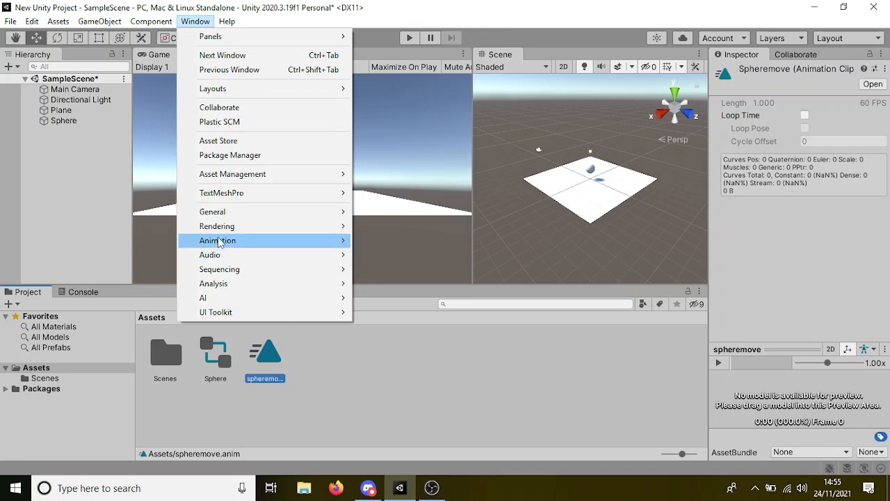
{"action": "mouse_move", "coordinate": [278, 249]}
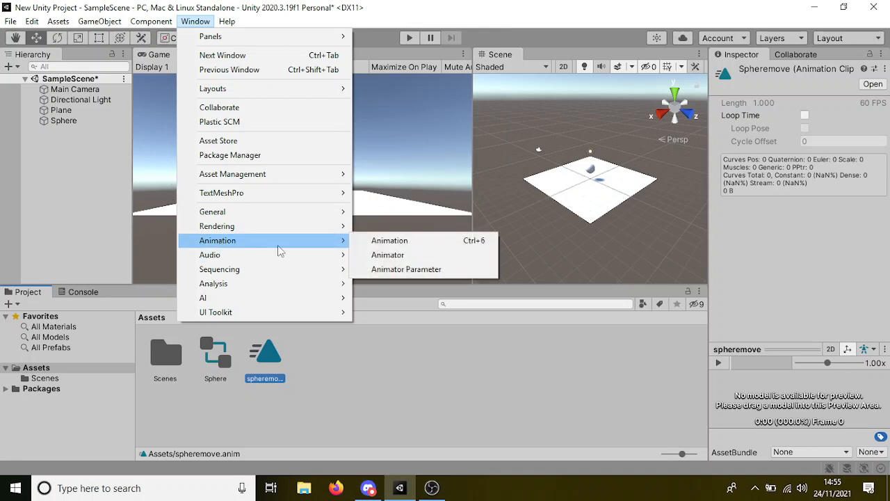
{"action": "left_click", "coordinate": [401, 243]}
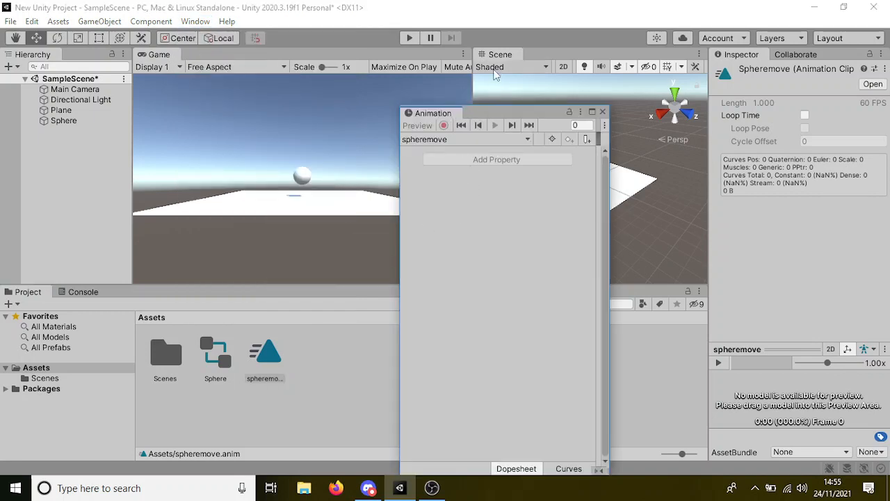
{"action": "left_click_drag", "start_coordinate": [485, 59], "coordinate": [209, 55]}
{"action": "left_click_drag", "start_coordinate": [433, 112], "coordinate": [128, 303]}
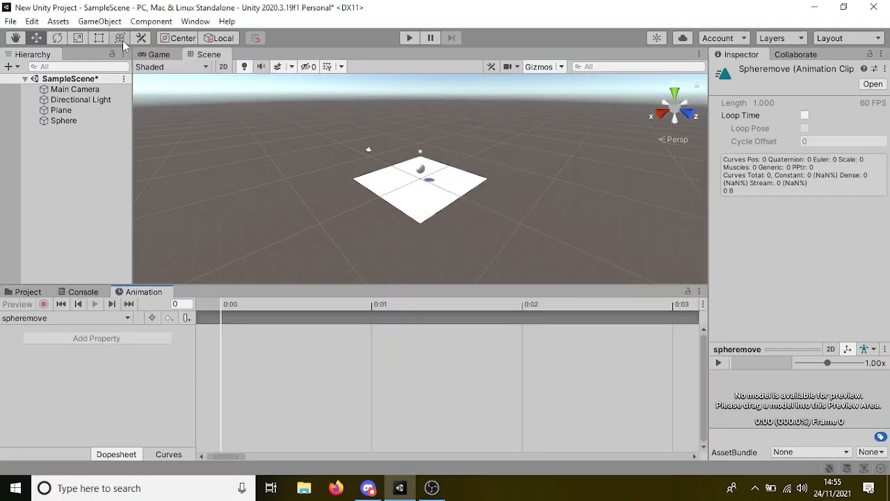
{"action": "scroll", "coordinate": [171, 129], "scroll_direction": "up", "scroll_amount": 2}
{"action": "left_click", "coordinate": [102, 121]}
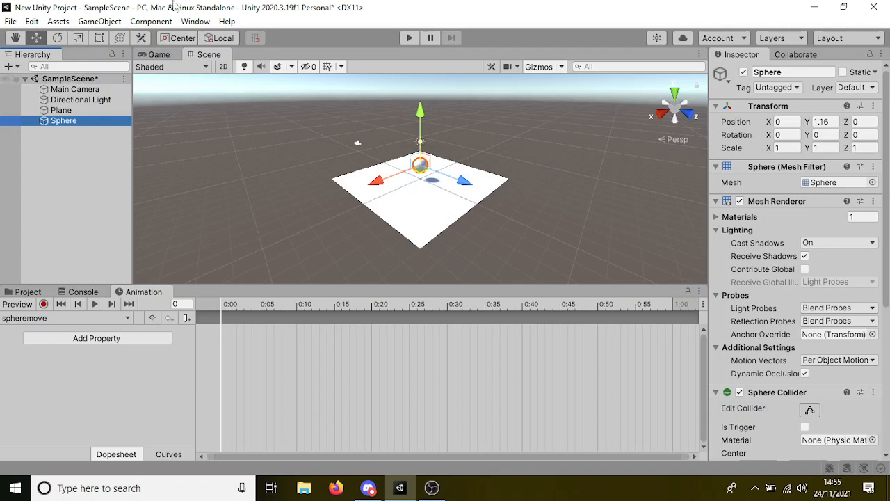
{"action": "left_click", "coordinate": [17, 319]}
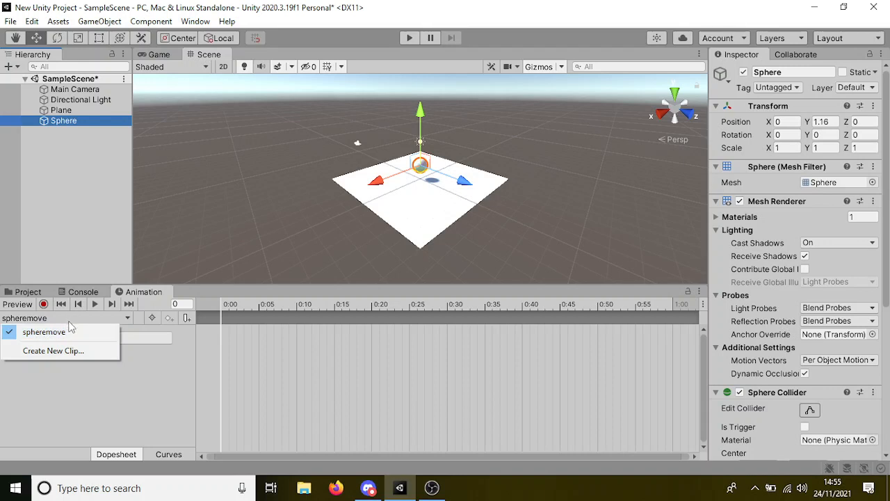
{"action": "left_click", "coordinate": [190, 23]}
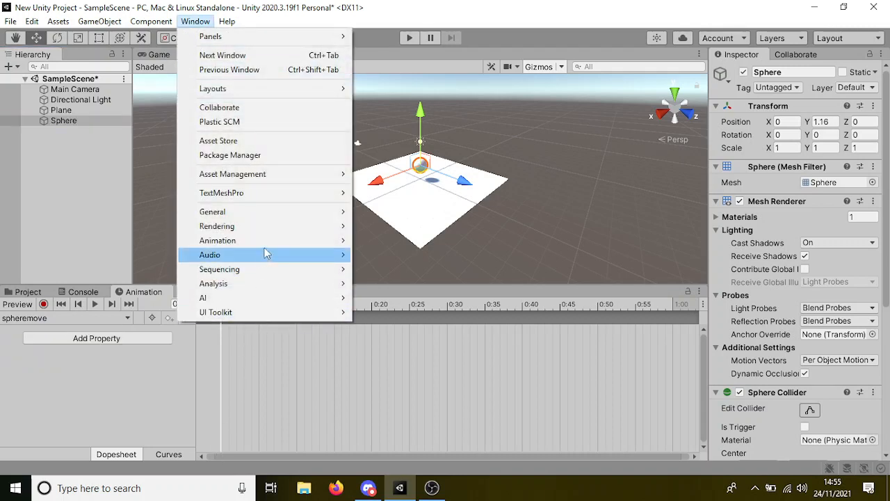
{"action": "mouse_move", "coordinate": [261, 247]}
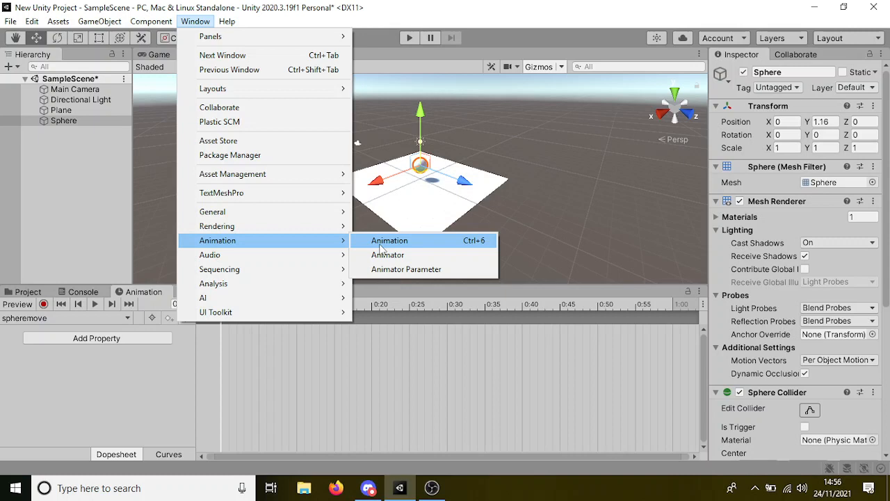
{"action": "left_click", "coordinate": [156, 388]}
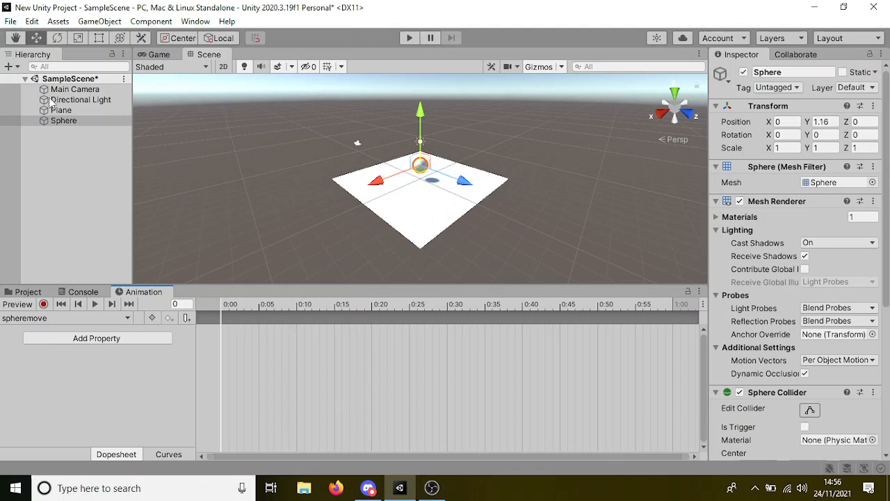
{"action": "left_click", "coordinate": [82, 187]}
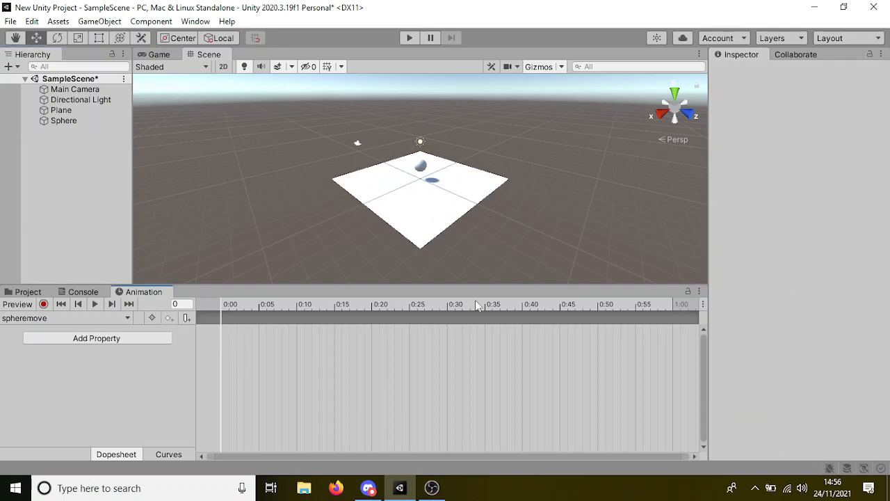
Select the sphere and add its Transform Position property to the spheremove clip.
{"action": "left_click", "coordinate": [51, 120]}
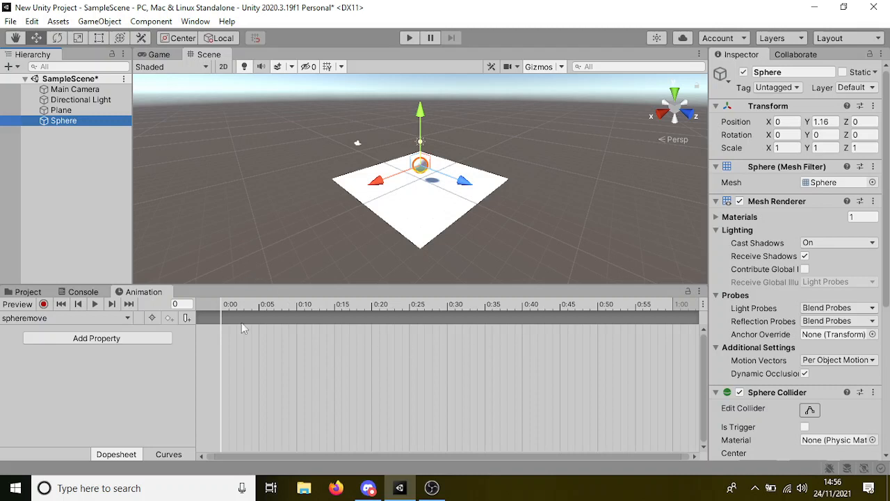
{"action": "left_click", "coordinate": [95, 305]}
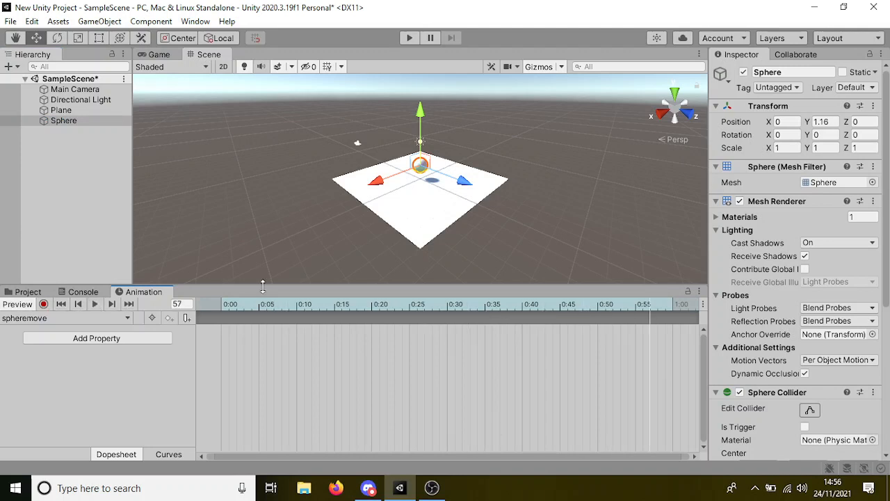
{"action": "scroll", "coordinate": [303, 242], "scroll_direction": "up", "scroll_amount": 3}
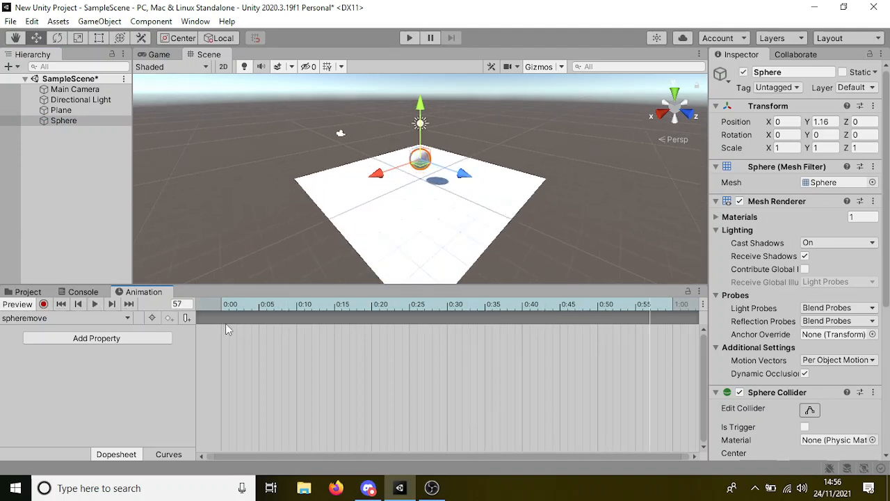
{"action": "left_click", "coordinate": [170, 338]}
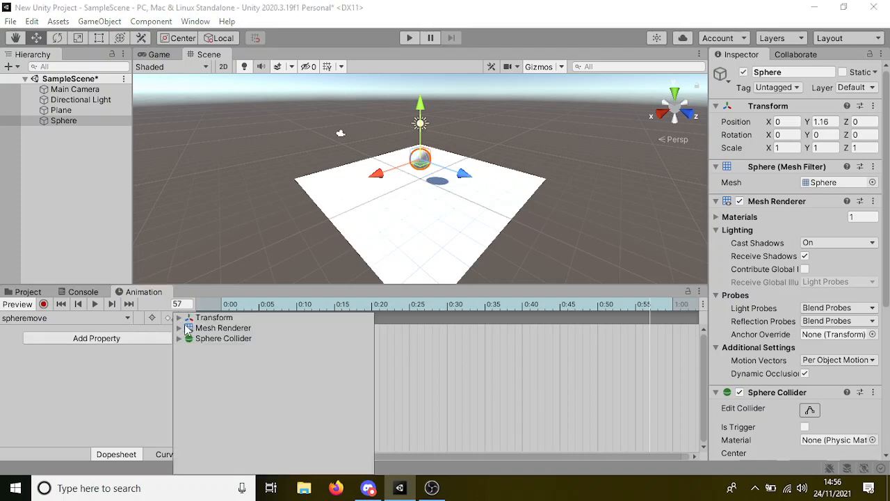
{"action": "left_click", "coordinate": [179, 318]}
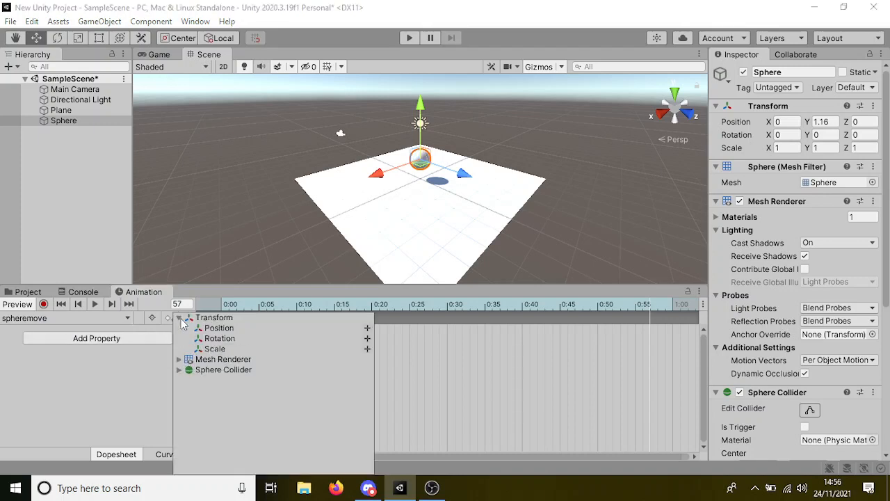
{"action": "left_click", "coordinate": [367, 327]}
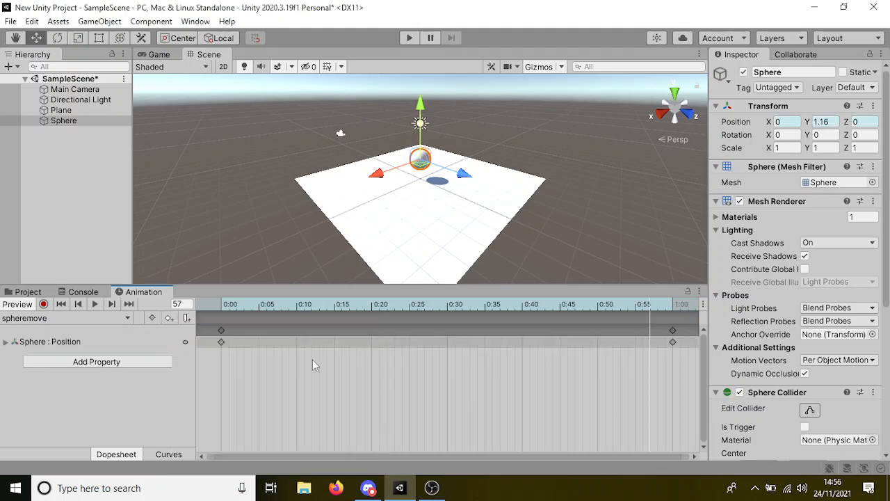
Try to set the sphere's Y position to 5 for the 1:00 keyframe and play back the clip.
{"action": "left_click", "coordinate": [221, 341]}
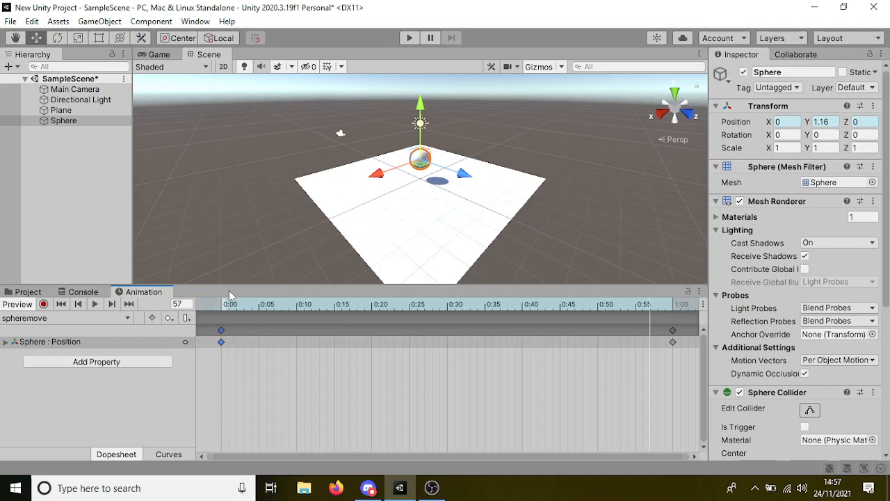
{"action": "left_click", "coordinate": [672, 340]}
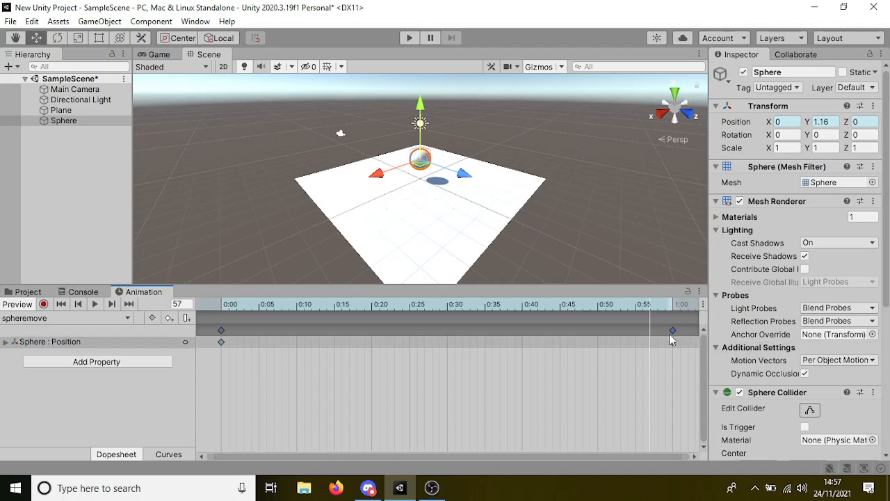
{"action": "left_click", "coordinate": [838, 121]}
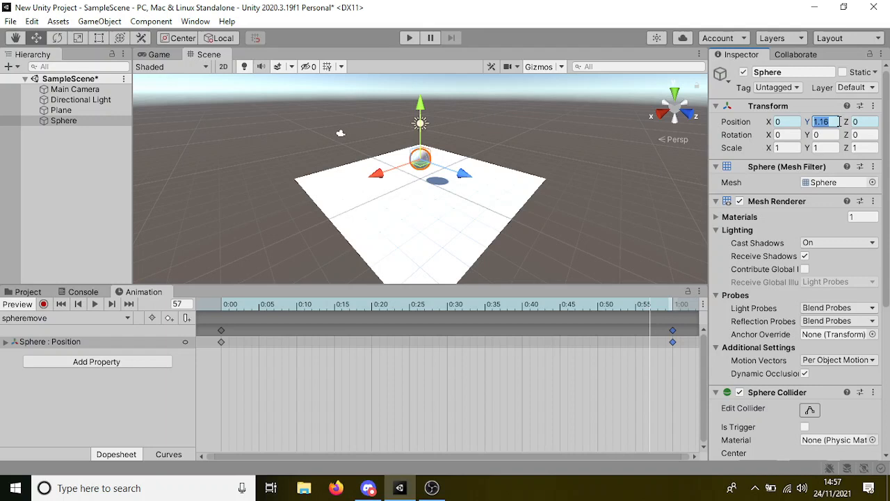
{"action": "type", "text": "5"}
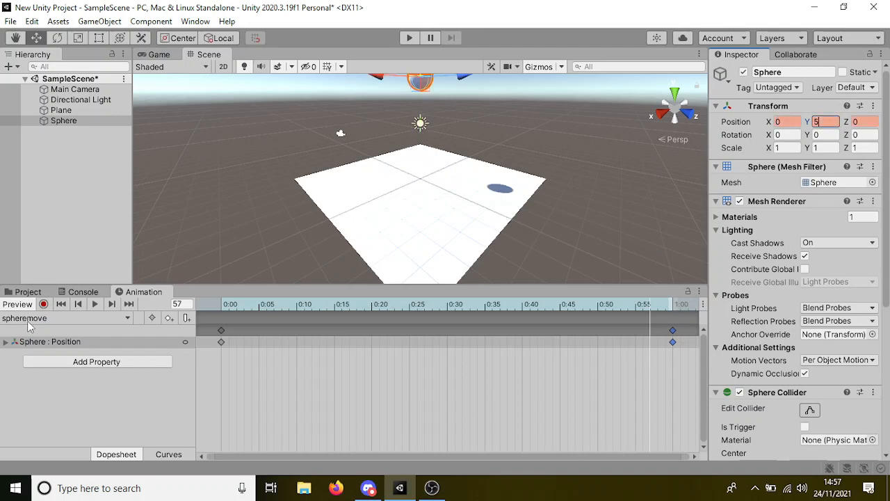
{"action": "left_click", "coordinate": [95, 304]}
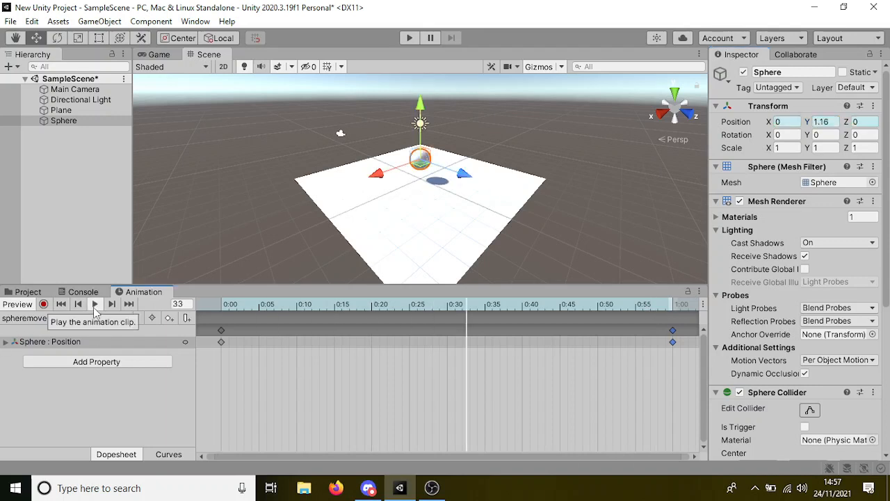
{"action": "left_click", "coordinate": [94, 304]}
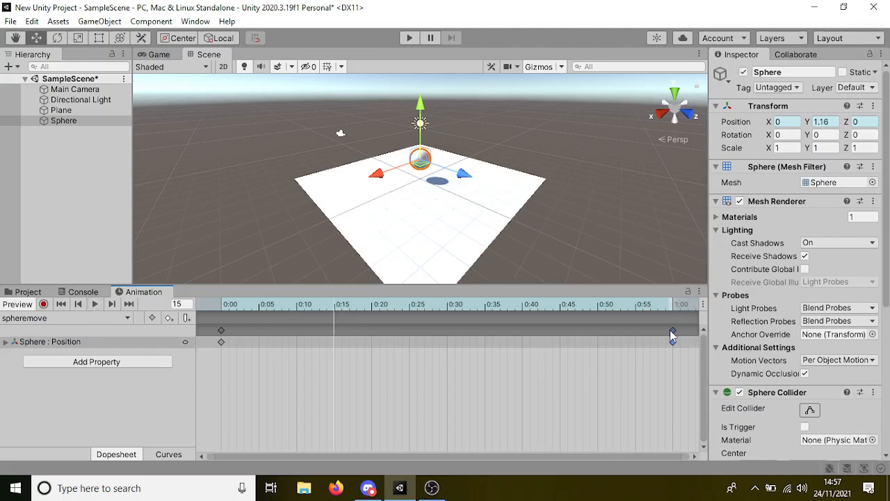
Try again to give the sphere a Y position of 5 with the 1:00 keyframe selected, and preview the clip.
{"action": "left_click", "coordinate": [821, 121]}
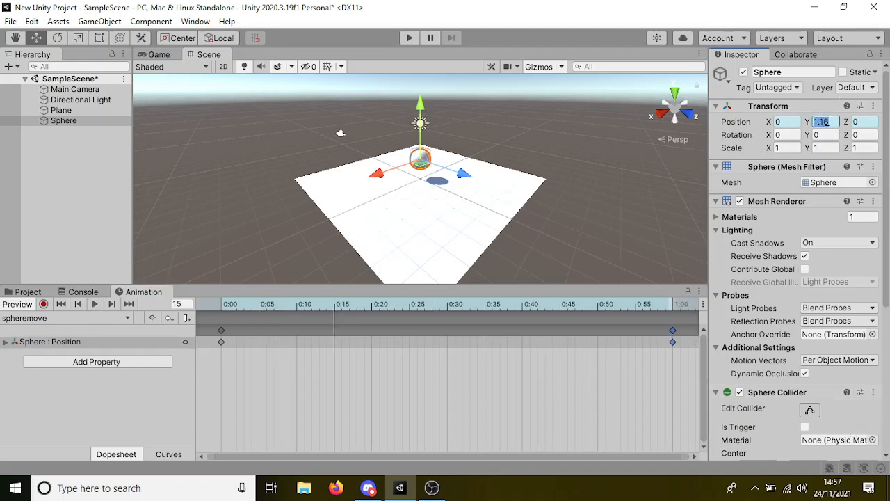
{"action": "type", "text": "5"}
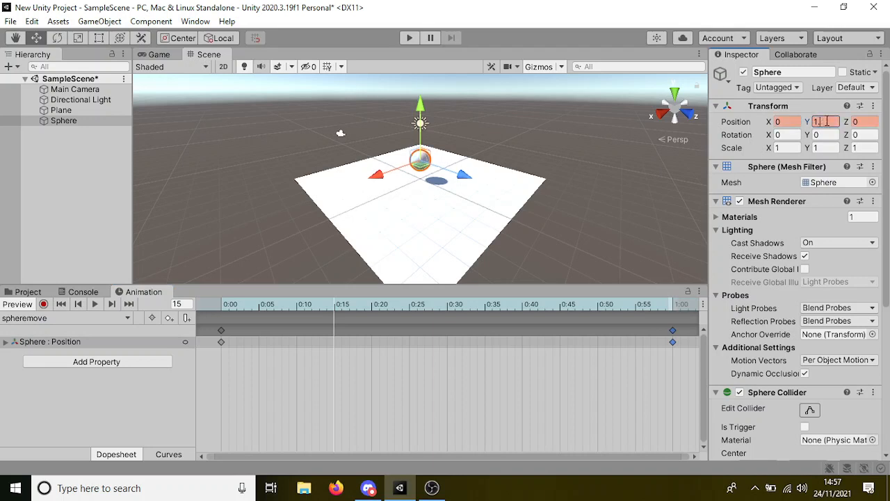
{"action": "left_click", "coordinate": [833, 134]}
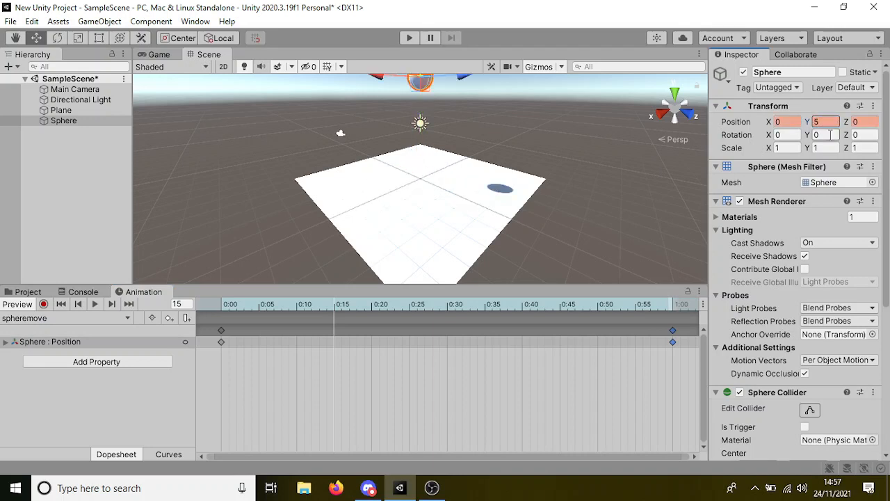
{"action": "left_click", "coordinate": [672, 333]}
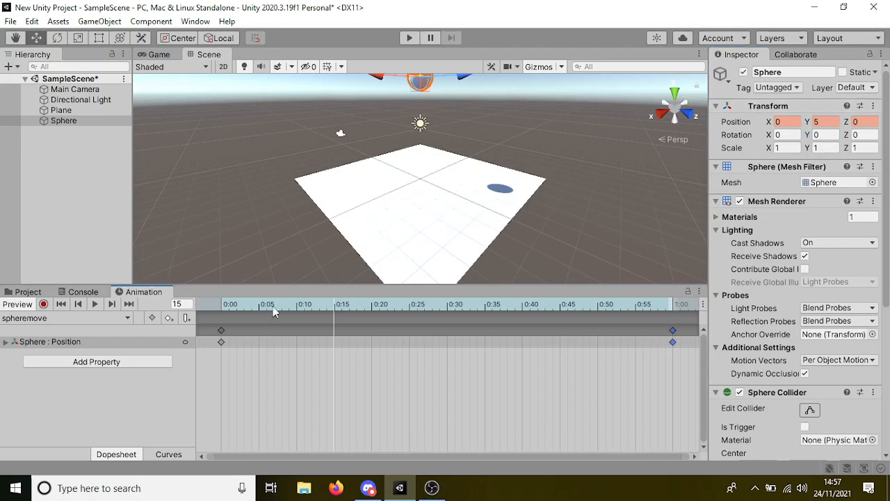
{"action": "left_click", "coordinate": [95, 304]}
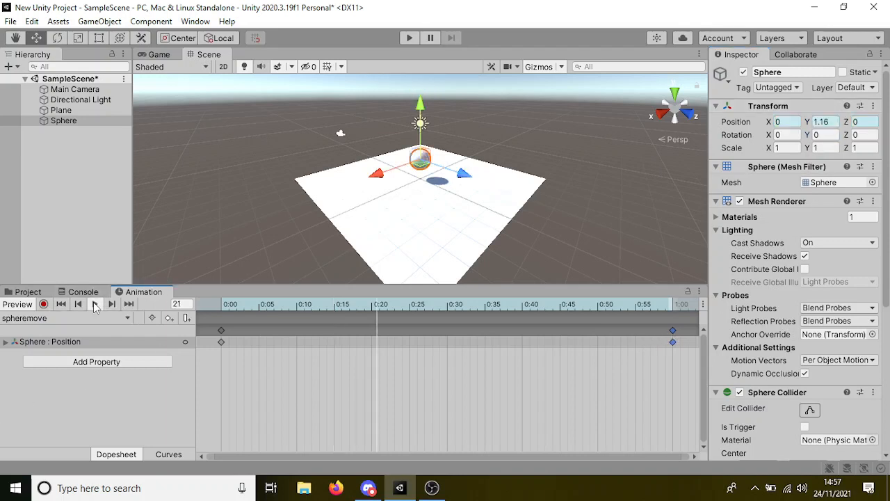
{"action": "left_click", "coordinate": [95, 304]}
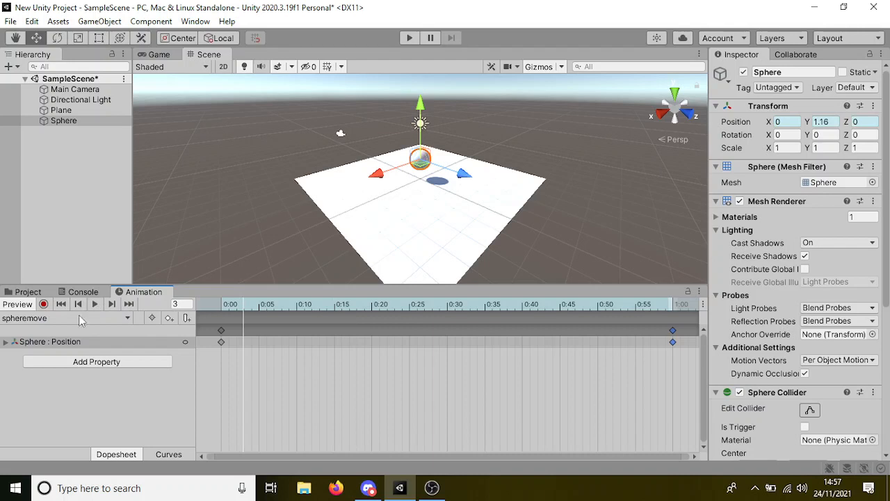
Enable keyframe recording, set the sphere's Y position to 5 at frame 0, and play back the clip.
{"action": "left_click", "coordinate": [43, 304]}
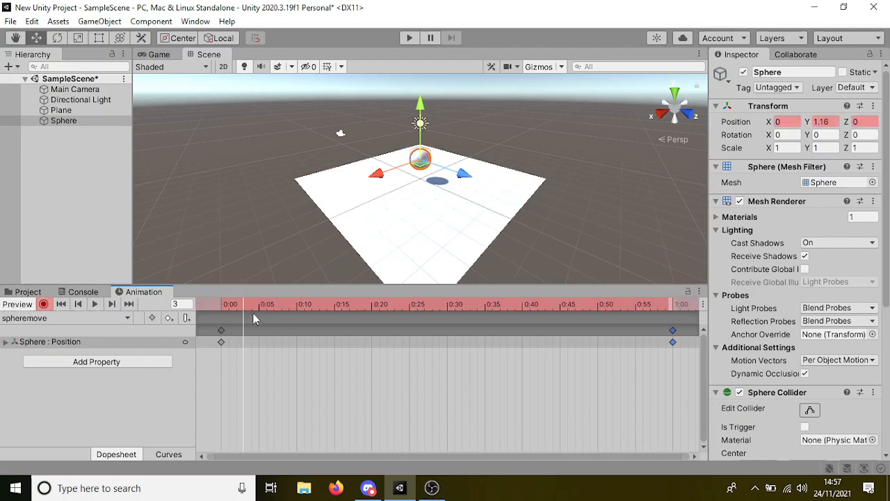
{"action": "left_click_drag", "start_coordinate": [246, 302], "coordinate": [220, 302]}
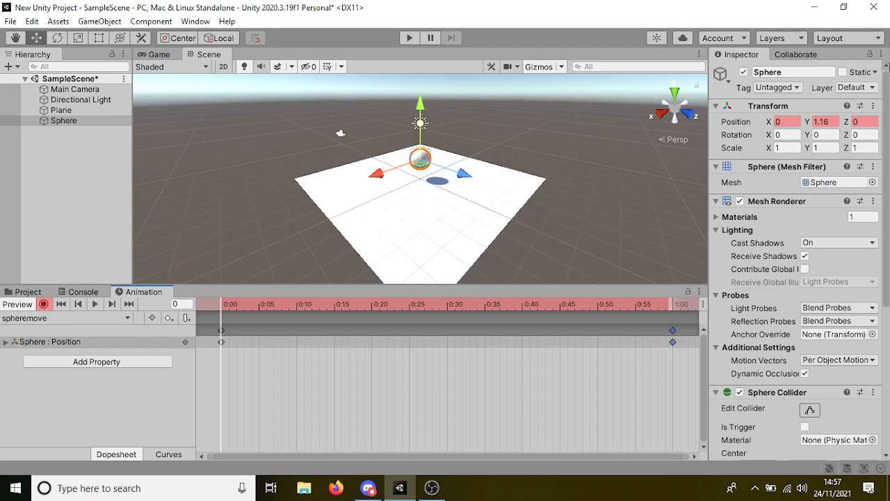
{"action": "left_click", "coordinate": [838, 121]}
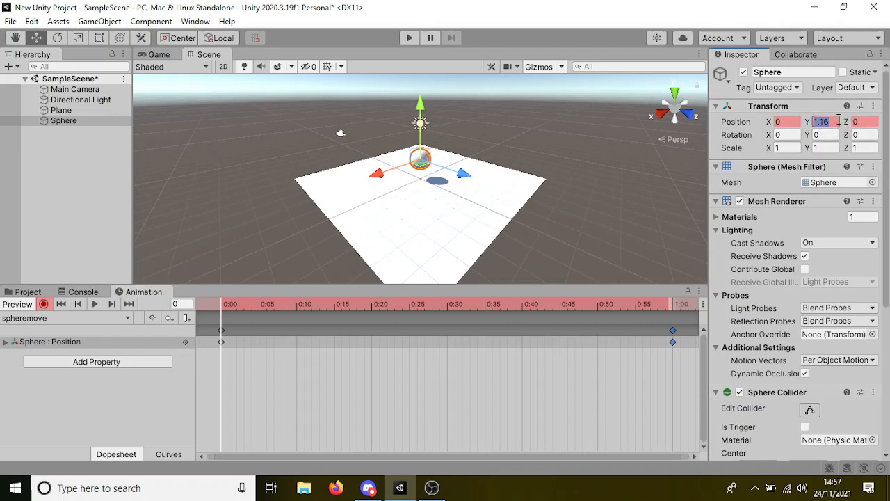
{"action": "type", "text": "5"}
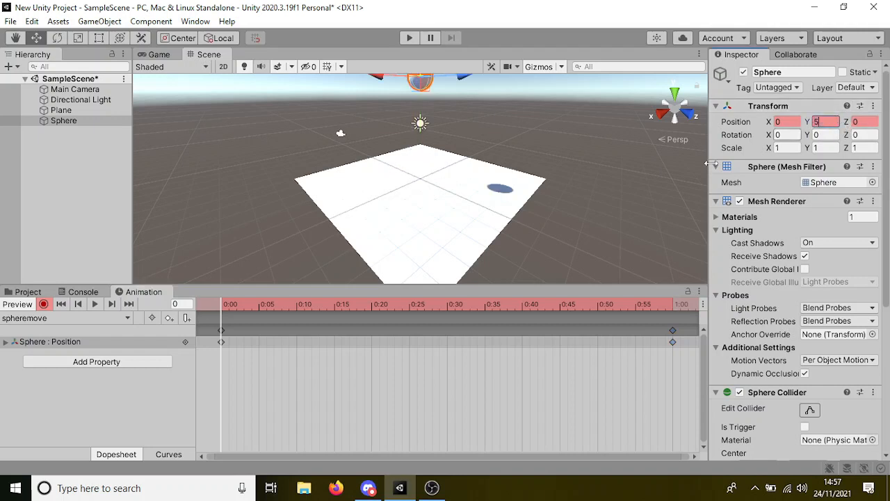
{"action": "left_click", "coordinate": [91, 307]}
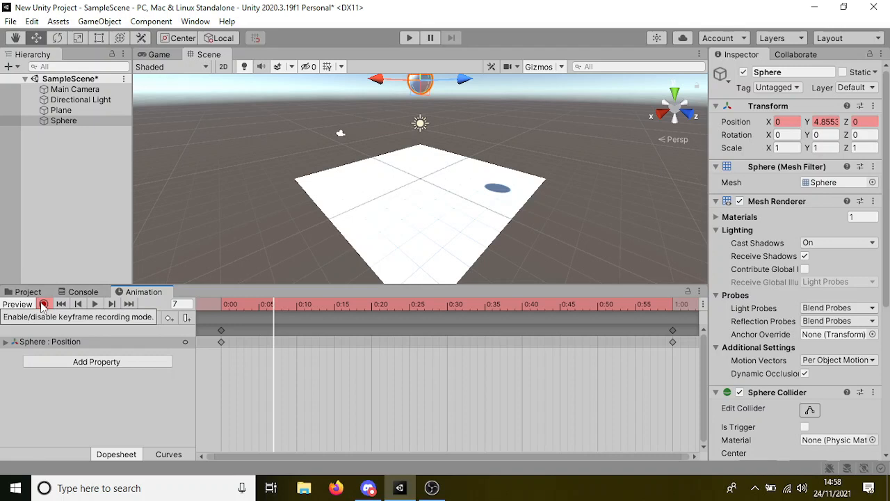
Try to set the sphere's X position to 5 at frame 7 with the 0:00 keyframe selected.
{"action": "left_click", "coordinate": [220, 331]}
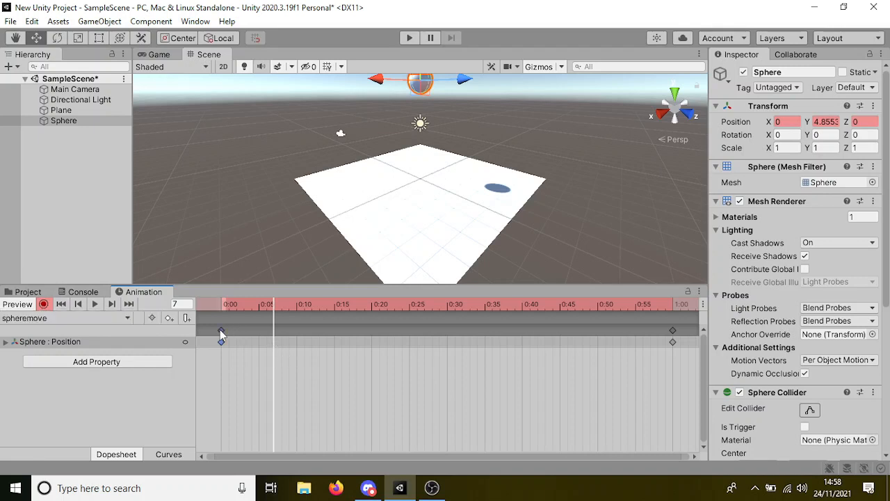
{"action": "left_click", "coordinate": [672, 331]}
{"action": "left_click", "coordinate": [221, 331], "text": "shift"}
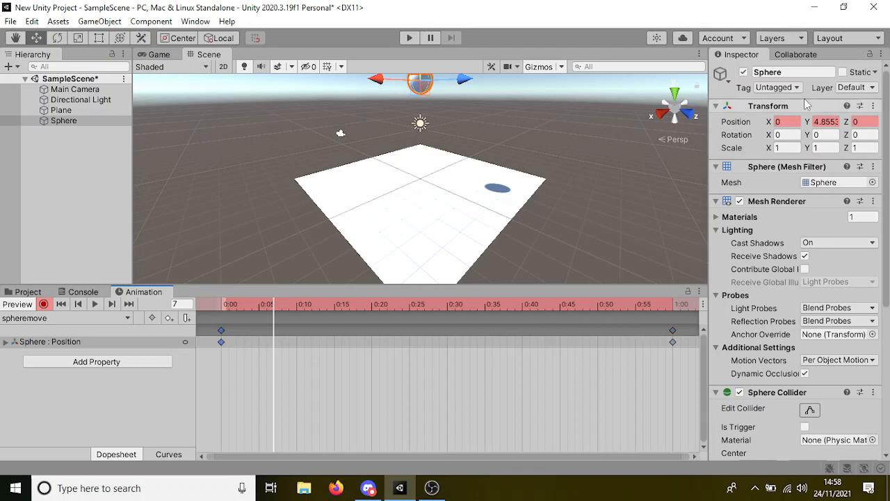
{"action": "left_click", "coordinate": [797, 123]}
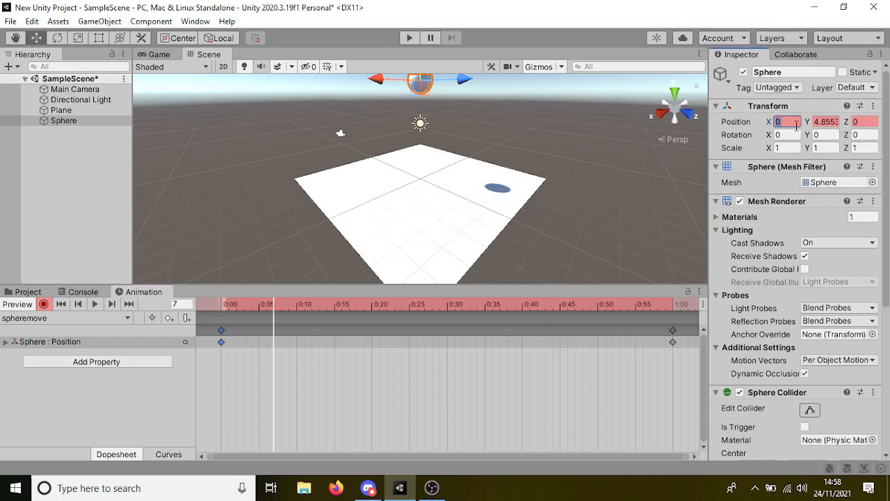
{"action": "type", "text": "5"}
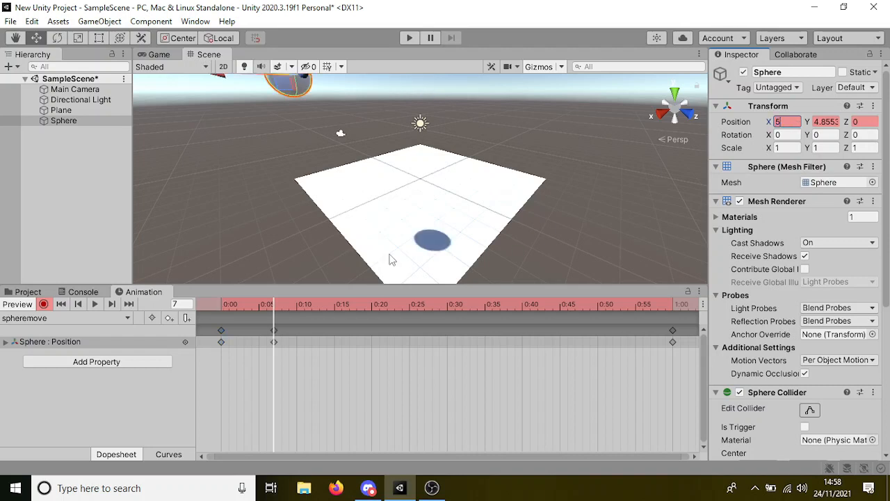
Delete the position keyframe at frame 7.
{"action": "left_click", "coordinate": [278, 327]}
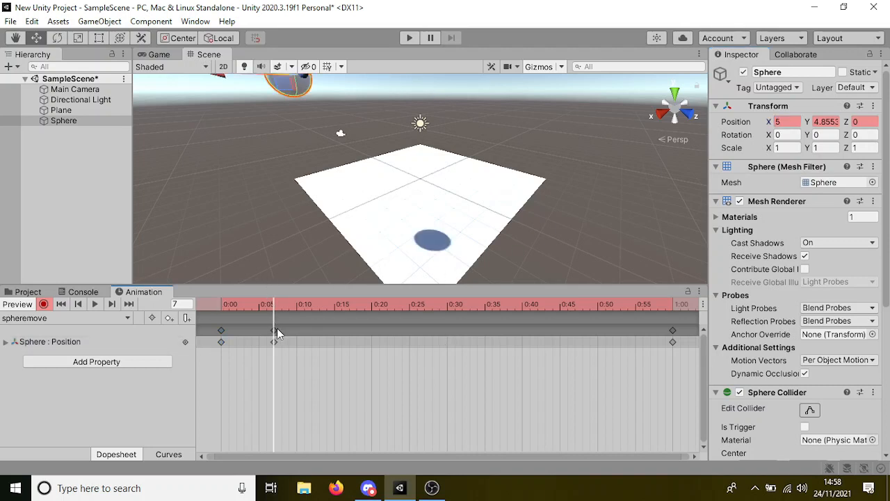
{"action": "left_click", "coordinate": [275, 329]}
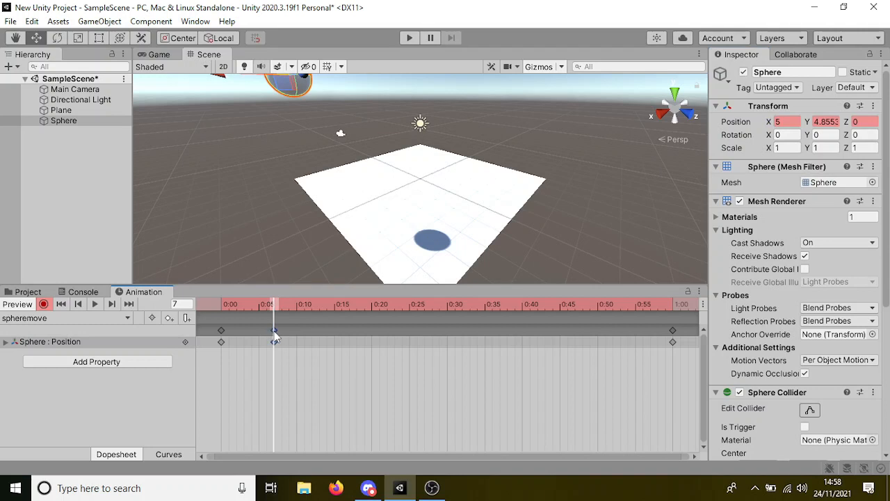
{"action": "key", "text": "Delete"}
Set the sphere's position to X 4 and Y 5 at frame 0, and play back the clip.
{"action": "left_click_drag", "start_coordinate": [275, 304], "coordinate": [220, 304]}
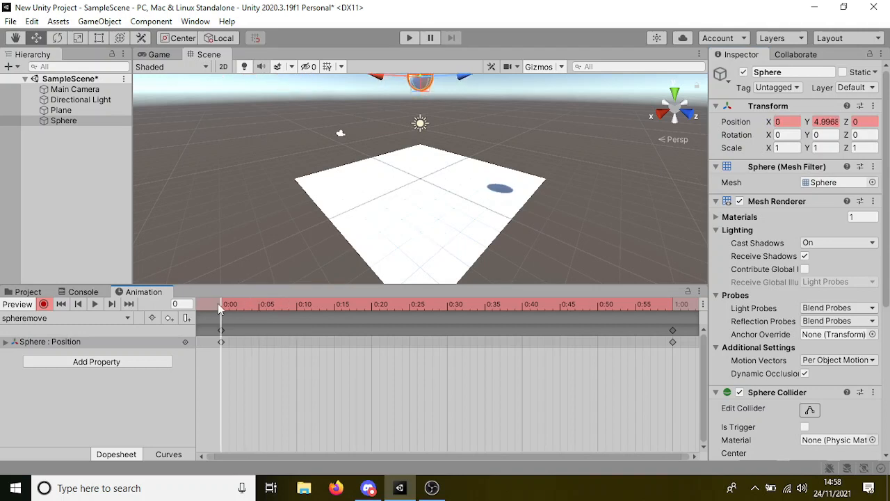
{"action": "left_click", "coordinate": [222, 332]}
{"action": "left_click", "coordinate": [835, 122]}
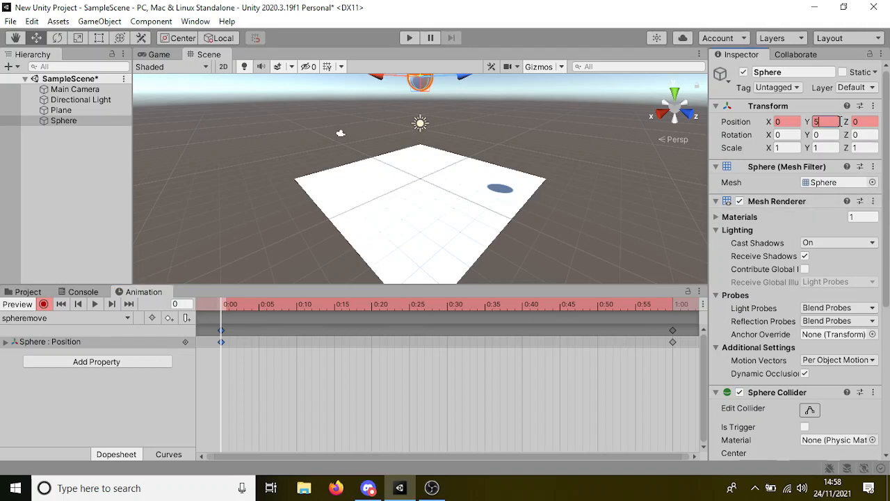
{"action": "left_click", "coordinate": [791, 121]}
{"action": "type", "text": "4"}
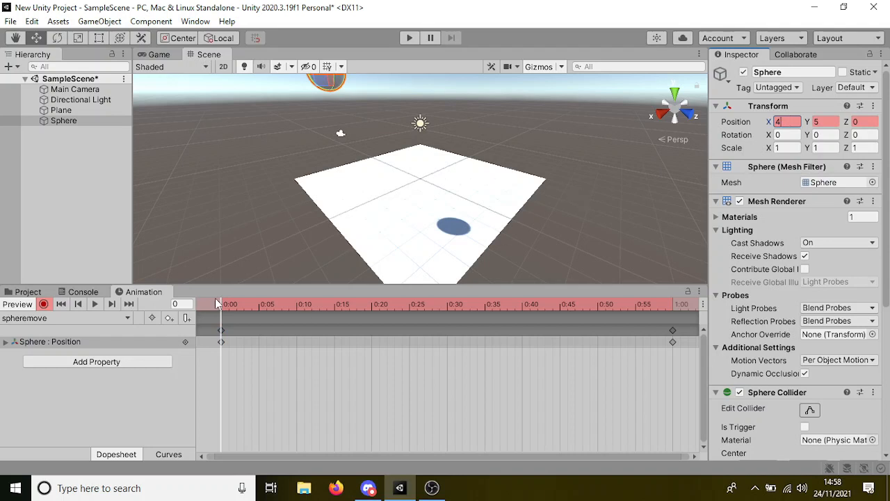
{"action": "left_click", "coordinate": [94, 304]}
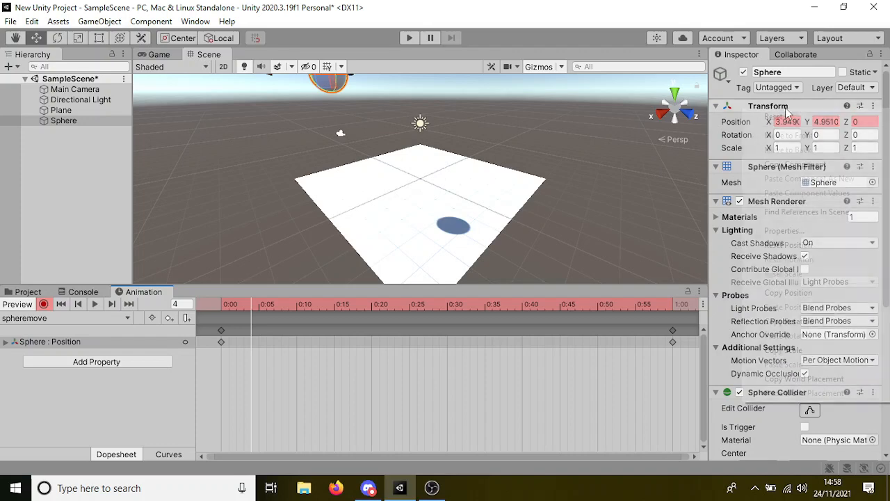
Reset the sphere's Transform at frame 4 to record a position keyframe, and scrub through the timeline to check the motion.
{"action": "right_click", "coordinate": [779, 106]}
{"action": "left_click", "coordinate": [771, 115]}
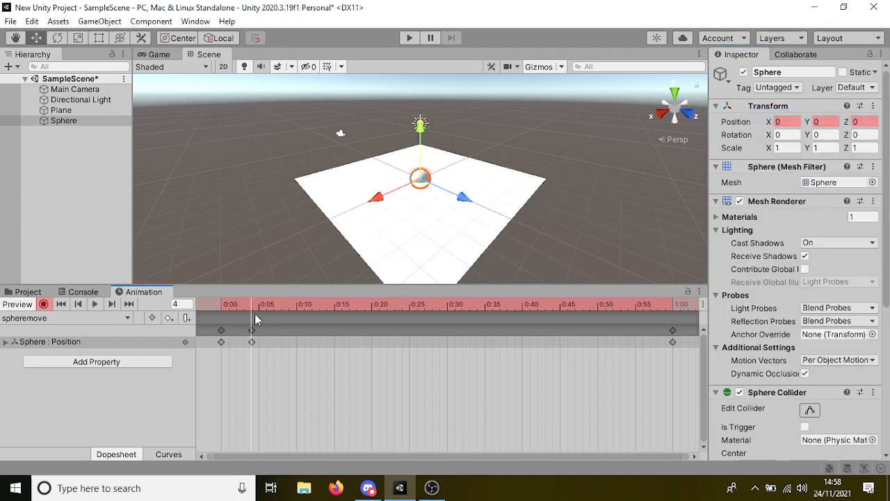
{"action": "left_click_drag", "start_coordinate": [252, 307], "coordinate": [376, 304]}
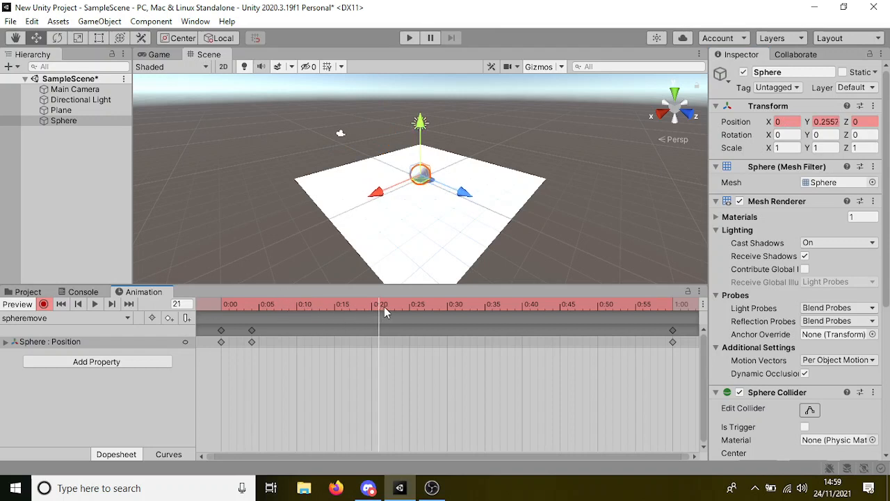
{"action": "left_click_drag", "start_coordinate": [375, 309], "coordinate": [590, 307]}
Record a position keyframe with Y 1.86 at frame 33, and delete that keyframe again.
{"action": "left_click_drag", "start_coordinate": [652, 306], "coordinate": [469, 298]}
{"action": "left_click", "coordinate": [826, 122]}
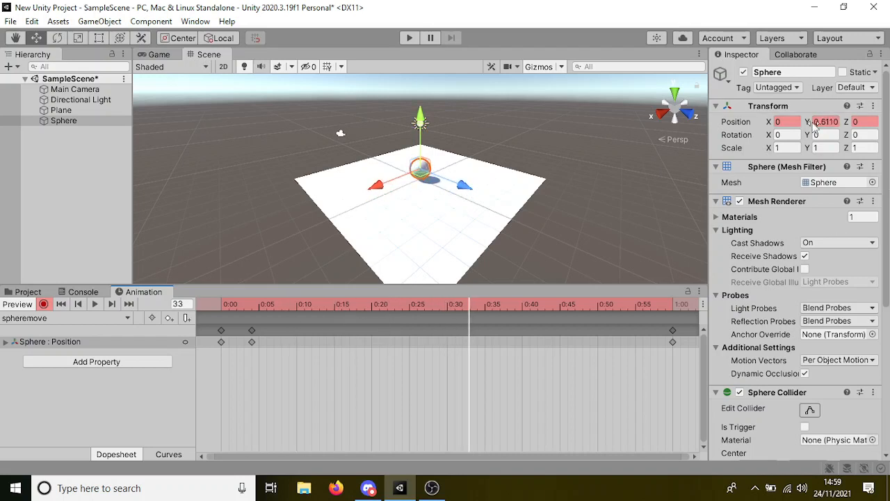
{"action": "type", "text": "1.86"}
{"action": "left_click", "coordinate": [471, 343]}
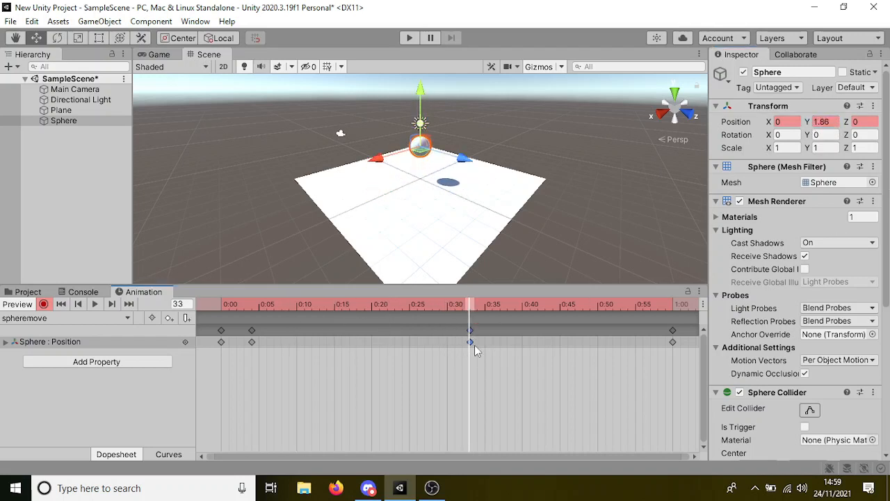
{"action": "left_click_drag", "start_coordinate": [464, 307], "coordinate": [489, 336]}
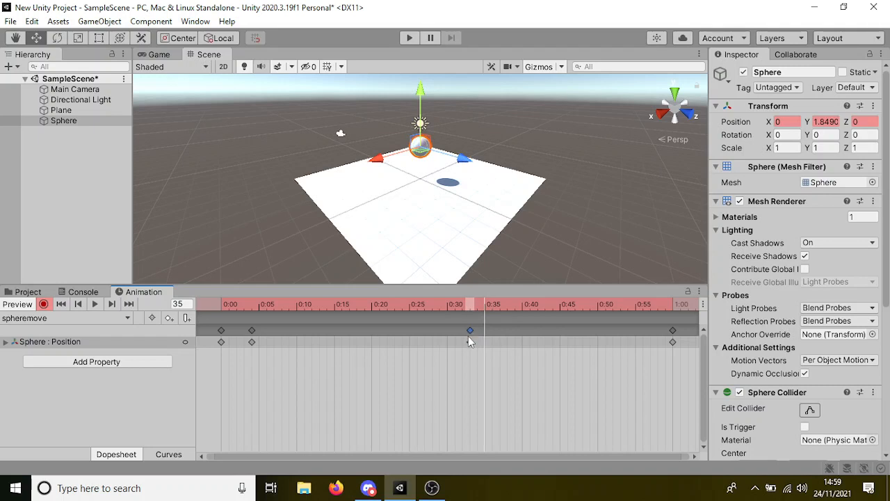
{"action": "key", "text": "Delete"}
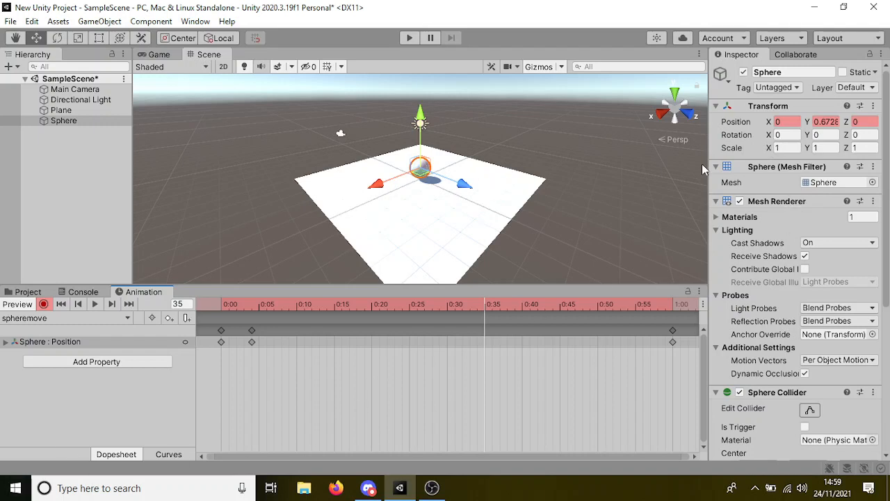
Record an X rotation of 0.9 and an X scale of -3.71 for the sphere at frame 35, and play back the clip.
{"action": "left_click_drag", "start_coordinate": [770, 135], "coordinate": [791, 142]}
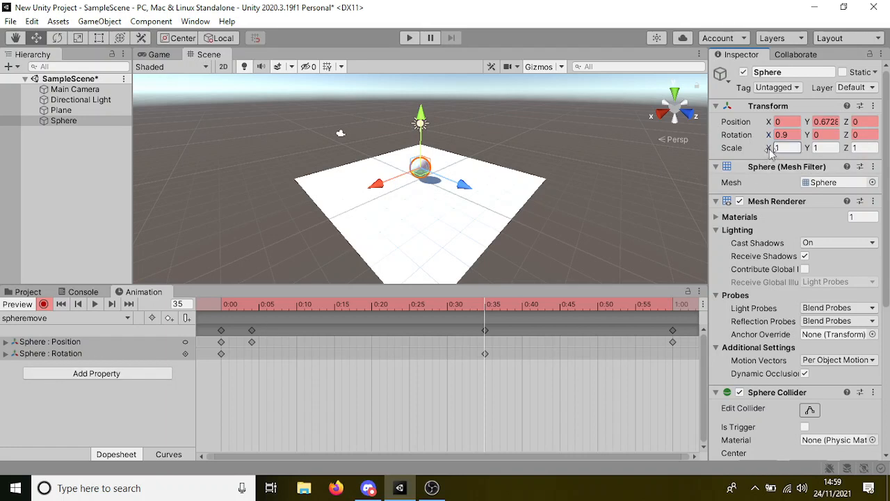
{"action": "left_click_drag", "start_coordinate": [770, 148], "coordinate": [662, 150]}
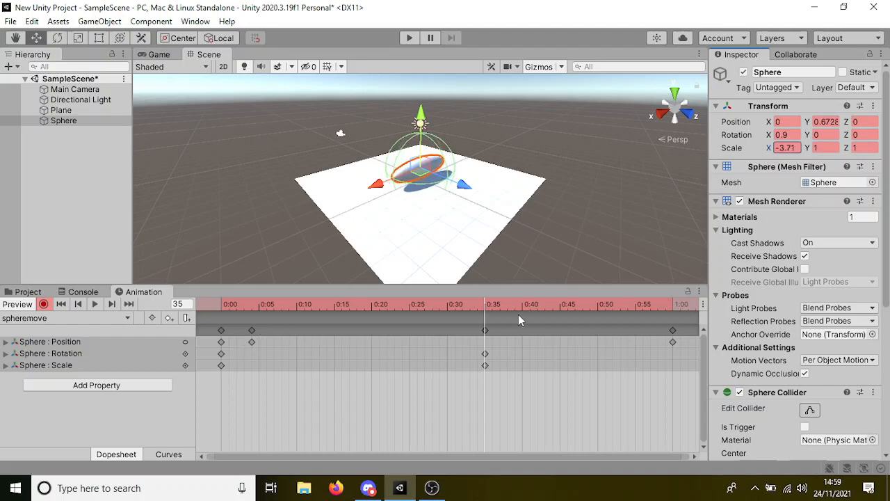
{"action": "left_click", "coordinate": [96, 304]}
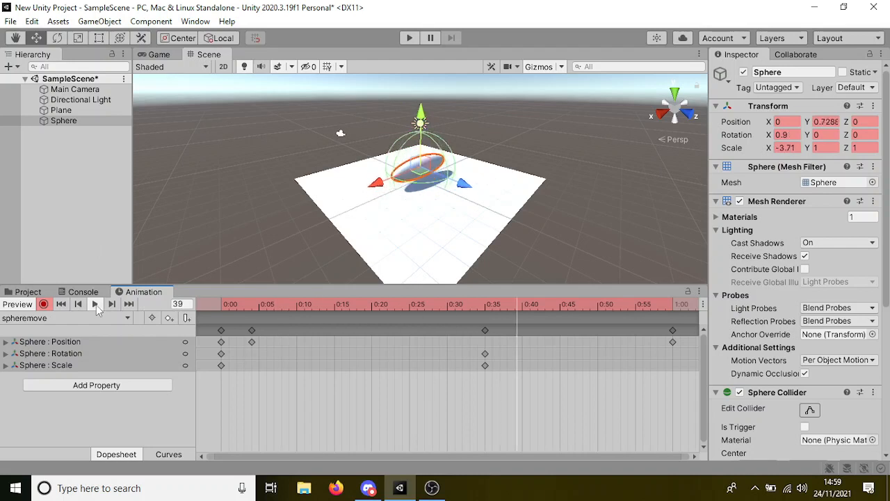
{"action": "left_click", "coordinate": [96, 304]}
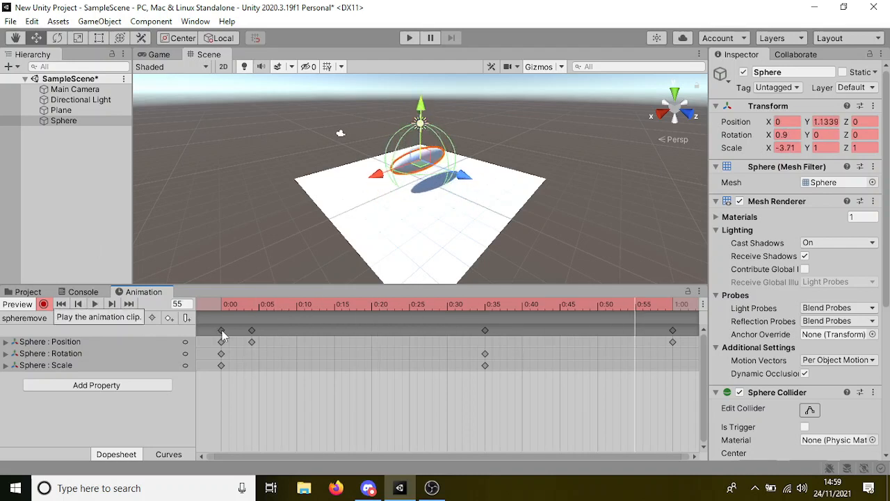
Retime the first two position keyframes to 0:05 and 0:18 and the second rotation keyframe to 0:31, and select the 0:00 keyframes.
{"action": "left_click", "coordinate": [252, 330]}
{"action": "left_click_drag", "start_coordinate": [254, 332], "coordinate": [338, 332]}
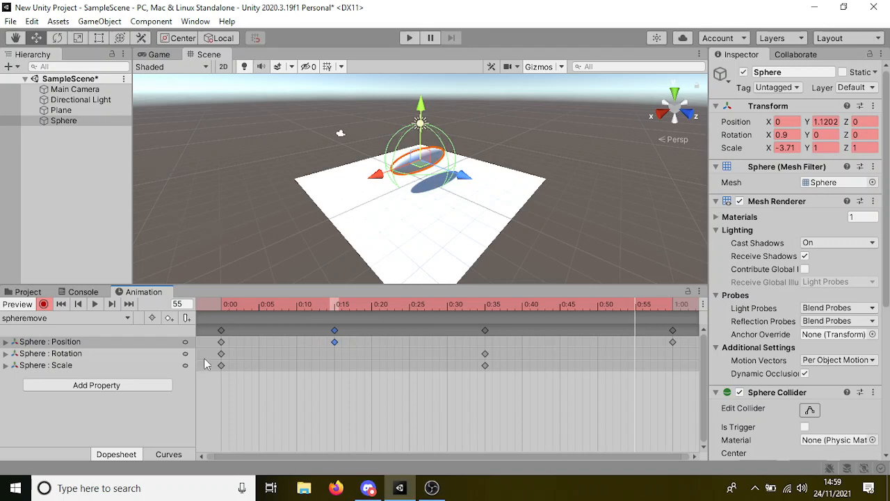
{"action": "left_click_drag", "start_coordinate": [221, 342], "coordinate": [263, 341]}
{"action": "left_click_drag", "start_coordinate": [337, 330], "coordinate": [360, 330]}
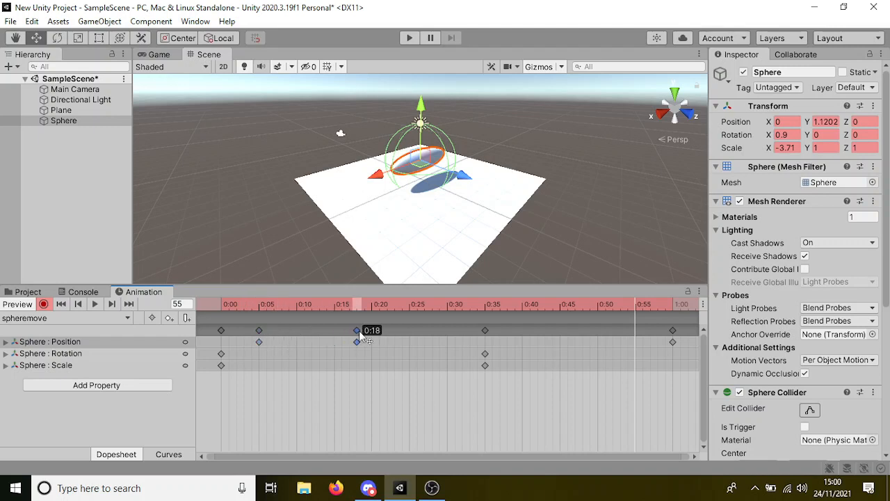
{"action": "left_click_drag", "start_coordinate": [486, 354], "coordinate": [455, 353]}
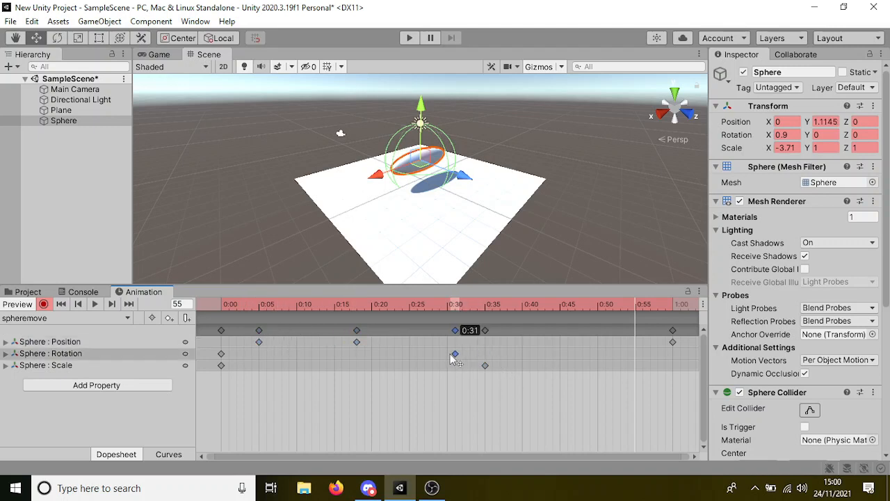
{"action": "left_click", "coordinate": [220, 332]}
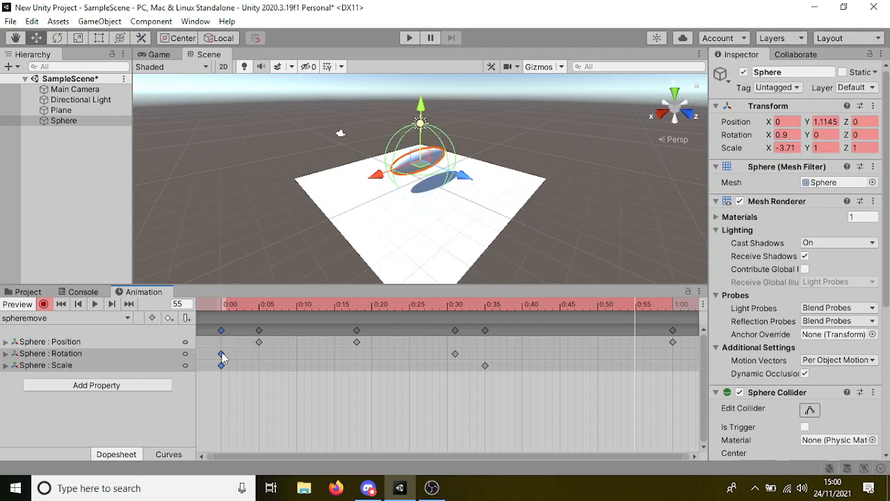
Retime the sphere's first rotation keyframe to 0:01 and its first position keyframe to 0:02.
{"action": "left_click", "coordinate": [271, 361]}
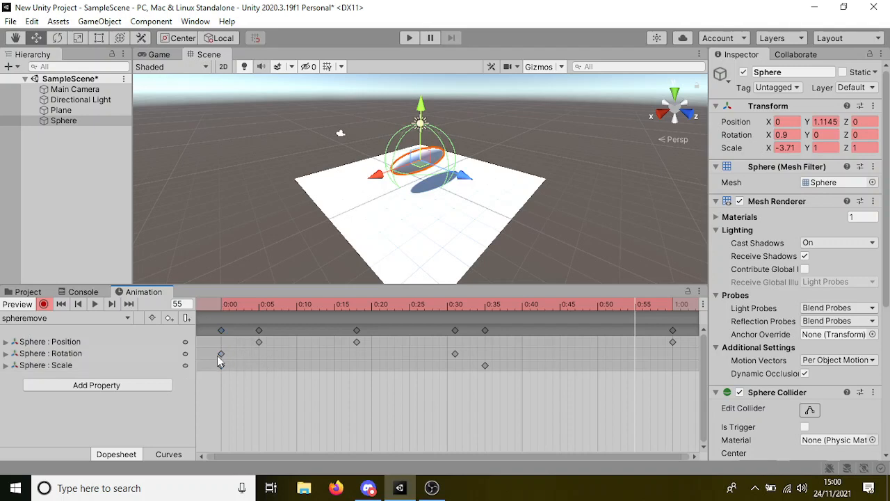
{"action": "mouse_move", "coordinate": [222, 355]}
{"action": "left_mouse_down"}
{"action": "mouse_move", "coordinate": [248, 356]}
{"action": "mouse_move", "coordinate": [220, 356]}
{"action": "mouse_move", "coordinate": [244, 357]}
{"action": "mouse_move", "coordinate": [228, 356]}
{"action": "mouse_move", "coordinate": [229, 341]}
{"action": "left_mouse_up"}
{"action": "scroll", "coordinate": [631, 334], "scroll_direction": "down", "scroll_amount": 3}
{"action": "scroll", "coordinate": [508, 331], "scroll_direction": "down", "scroll_amount": 5}
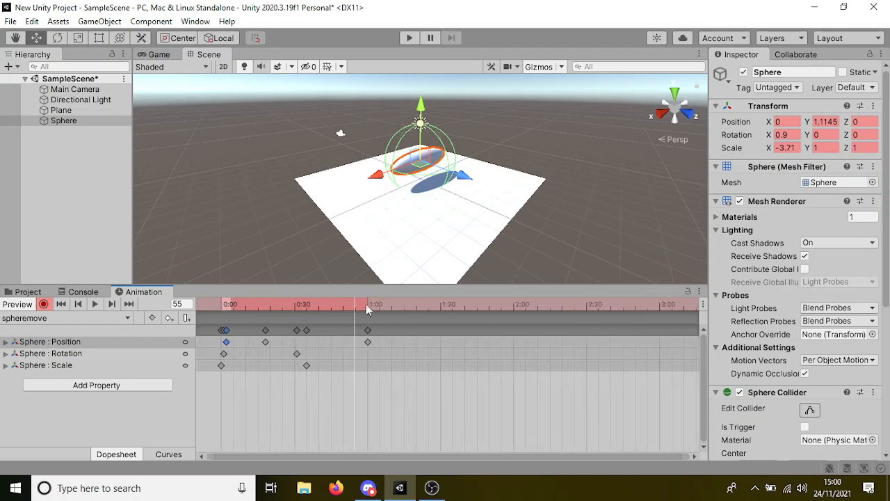
Extend the clip by moving the last position keyframe to about 1:44, and play back the animation.
{"action": "left_click_drag", "start_coordinate": [369, 331], "coordinate": [475, 332]}
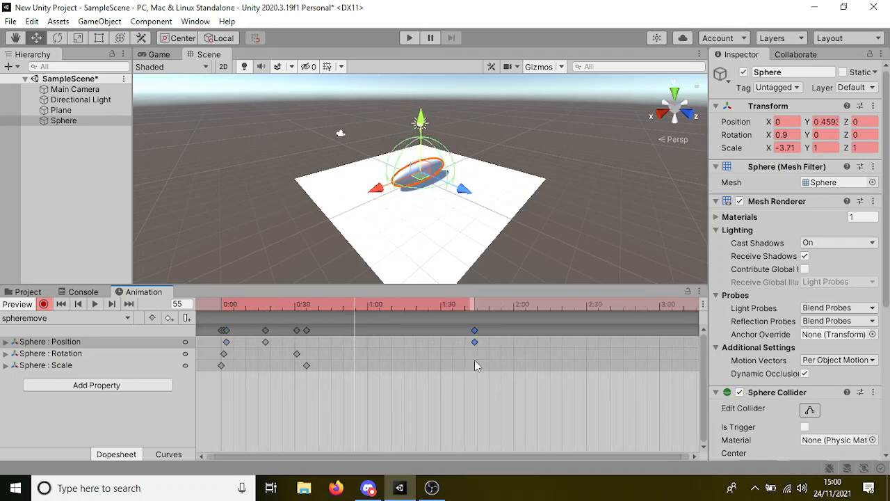
{"action": "left_click", "coordinate": [93, 304]}
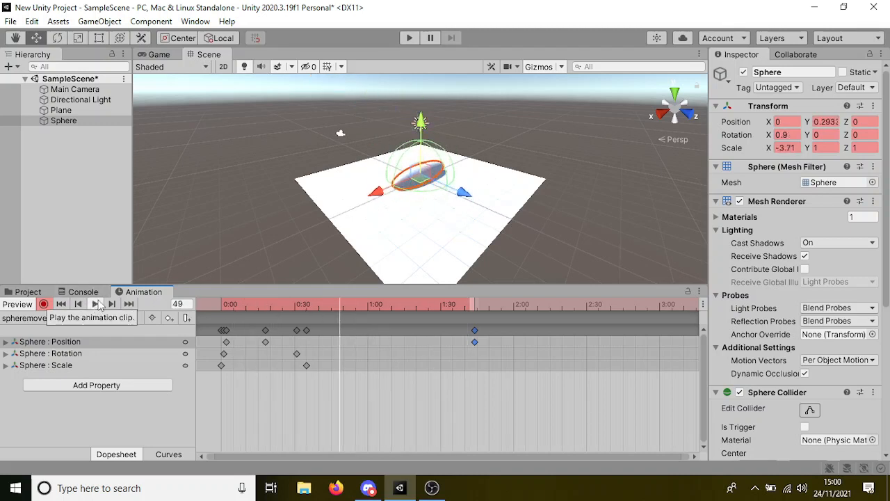
{"action": "left_click", "coordinate": [95, 304]}
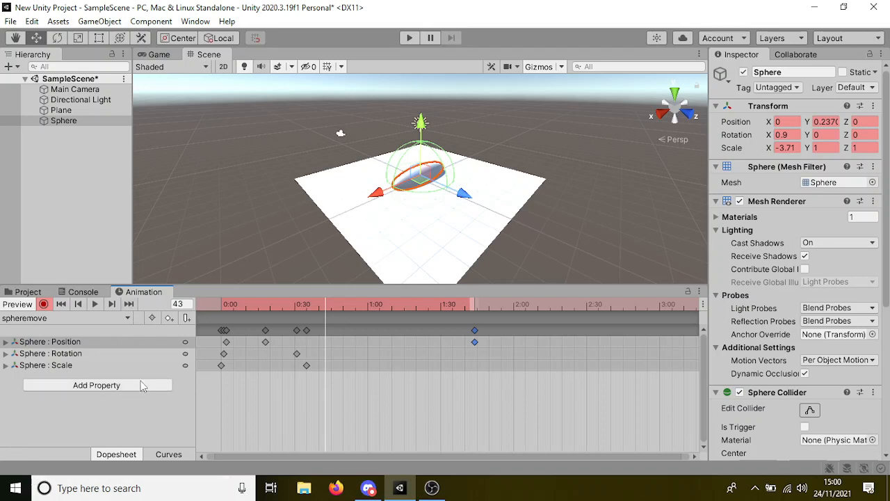
Create a material named red in the Assets folder and set its Albedo color to FF0000.
{"action": "left_click", "coordinate": [27, 292]}
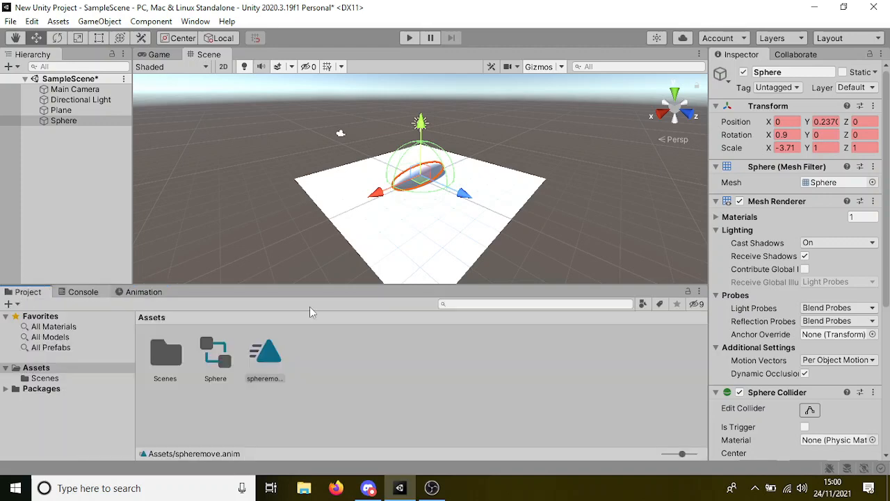
{"action": "right_click", "coordinate": [366, 342]}
{"action": "mouse_move", "coordinate": [417, 133]}
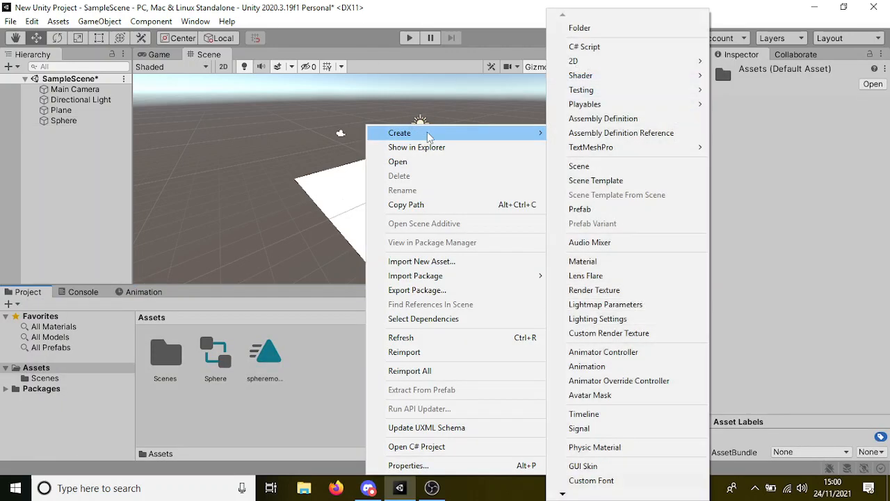
{"action": "left_click", "coordinate": [608, 271]}
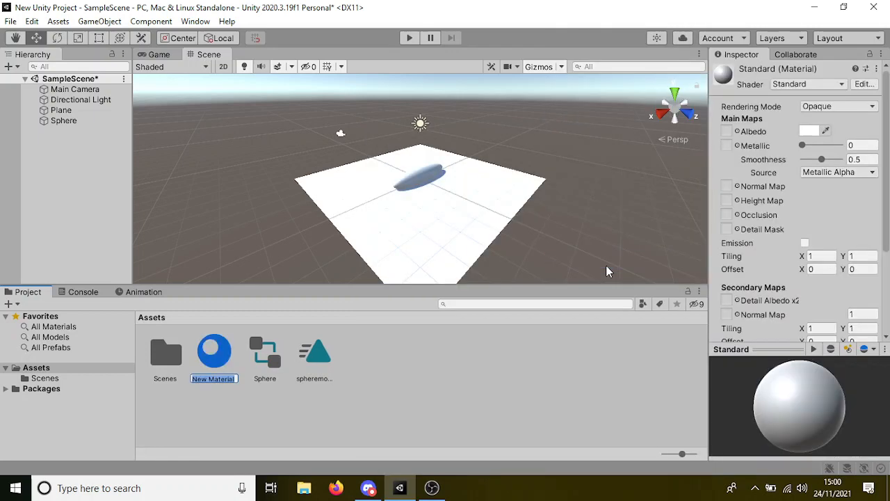
{"action": "type", "text": "red"}
{"action": "key", "text": "Return"}
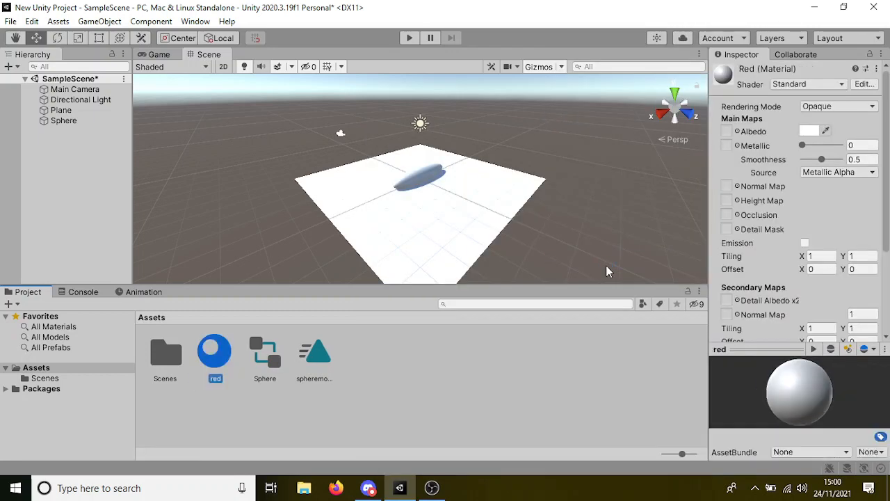
{"action": "left_click", "coordinate": [809, 131]}
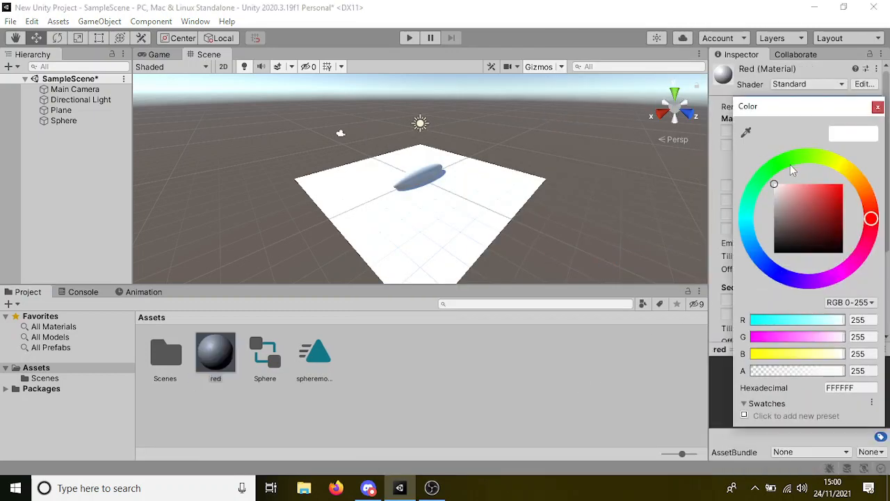
{"action": "left_click_drag", "start_coordinate": [822, 220], "coordinate": [868, 174]}
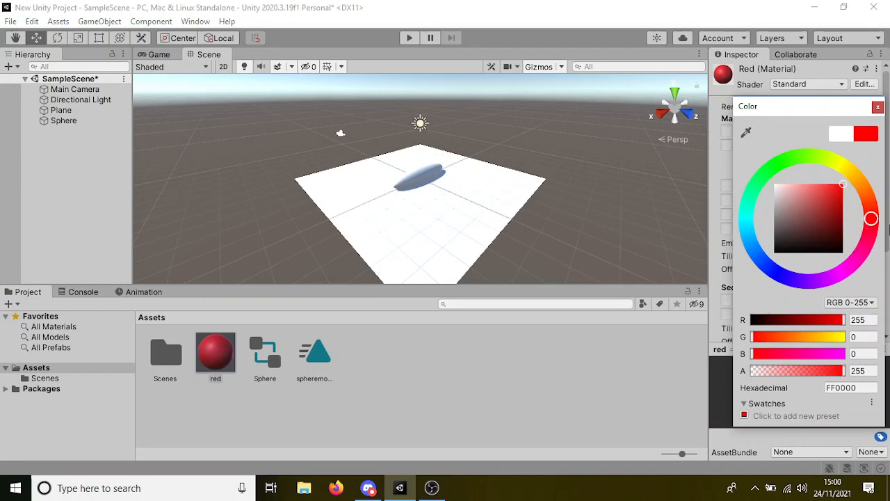
Record the red material on the sphere at frame 63, temporarily docking the Animation window beside the Project window.
{"action": "left_click", "coordinate": [76, 121]}
{"action": "left_click", "coordinate": [128, 292]}
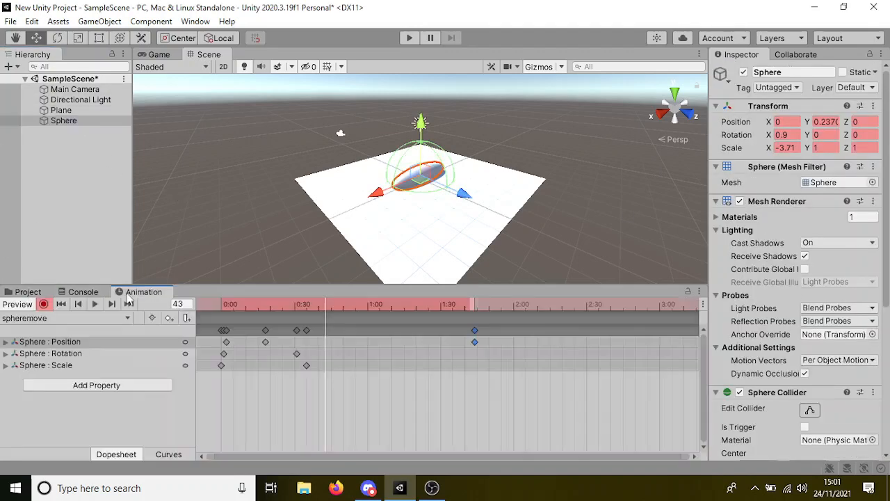
{"action": "left_click_drag", "start_coordinate": [306, 305], "coordinate": [376, 306]}
{"action": "scroll", "coordinate": [751, 366], "scroll_direction": "down", "scroll_amount": 5}
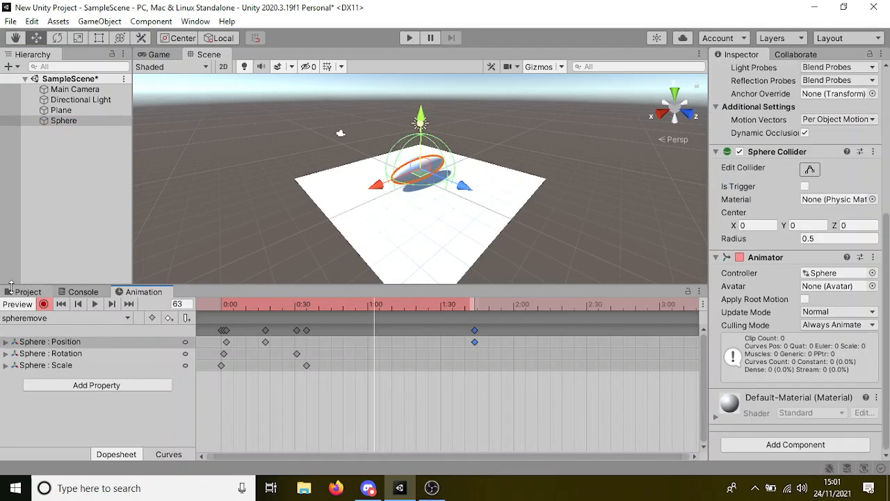
{"action": "left_click_drag", "start_coordinate": [134, 295], "coordinate": [626, 361]}
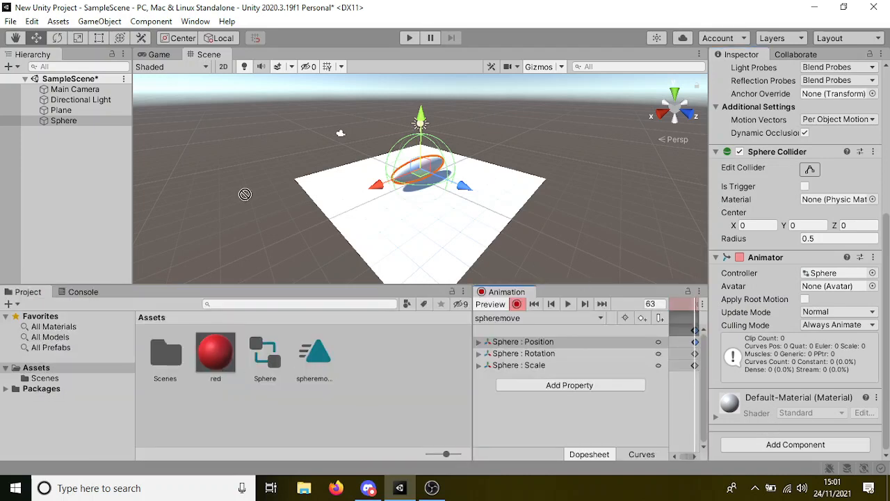
{"action": "left_click", "coordinate": [104, 121]}
{"action": "left_click_drag", "start_coordinate": [107, 124], "coordinate": [102, 121]}
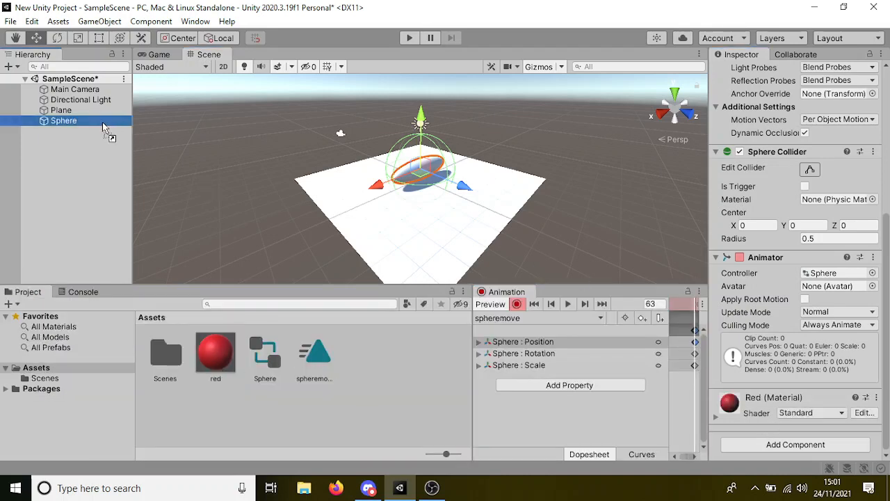
{"action": "left_click_drag", "start_coordinate": [506, 291], "coordinate": [269, 307]}
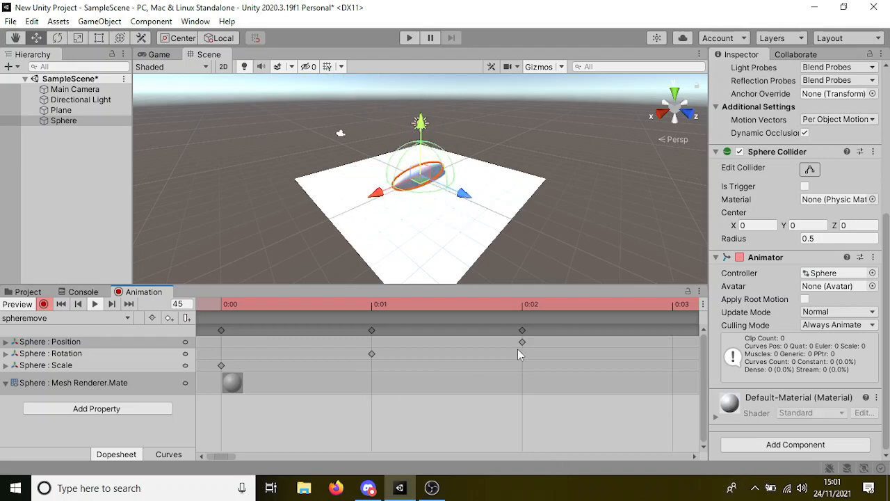
Play back the clip and inspect frames 1 and 7 to check the sphere's material over time.
{"action": "left_click", "coordinate": [96, 304]}
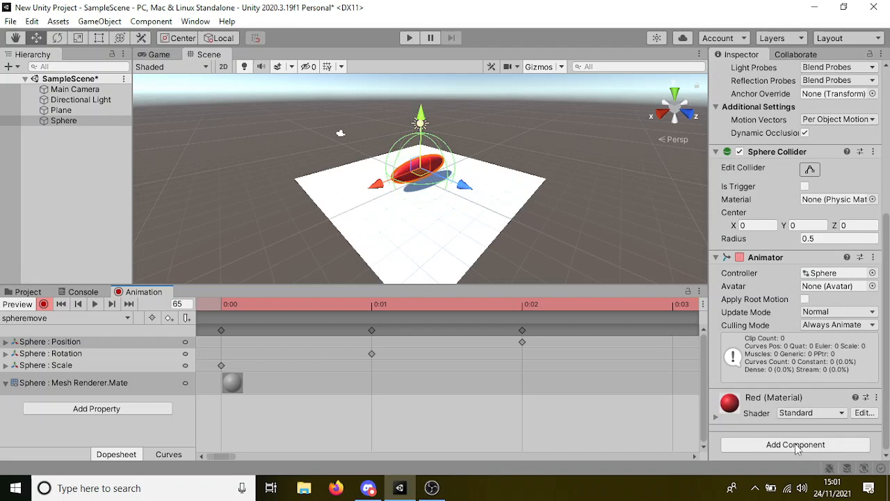
{"action": "left_click", "coordinate": [372, 304]}
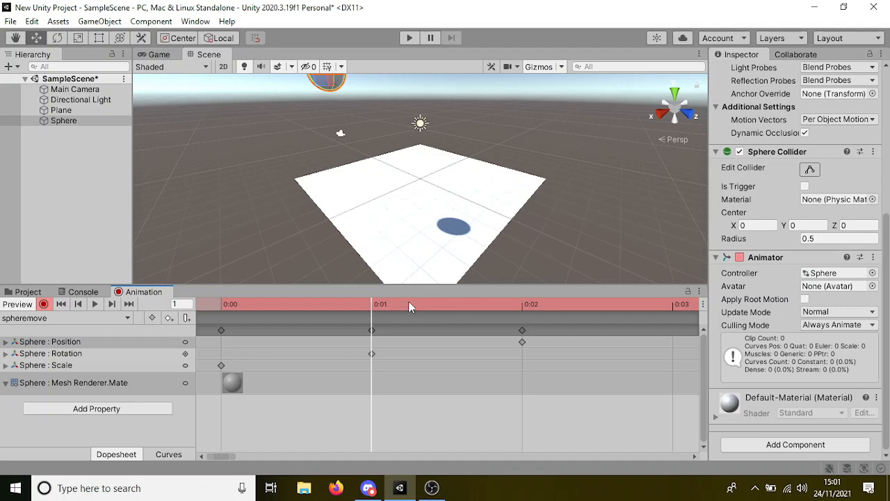
{"action": "scroll", "coordinate": [325, 340], "scroll_direction": "down", "scroll_amount": 8}
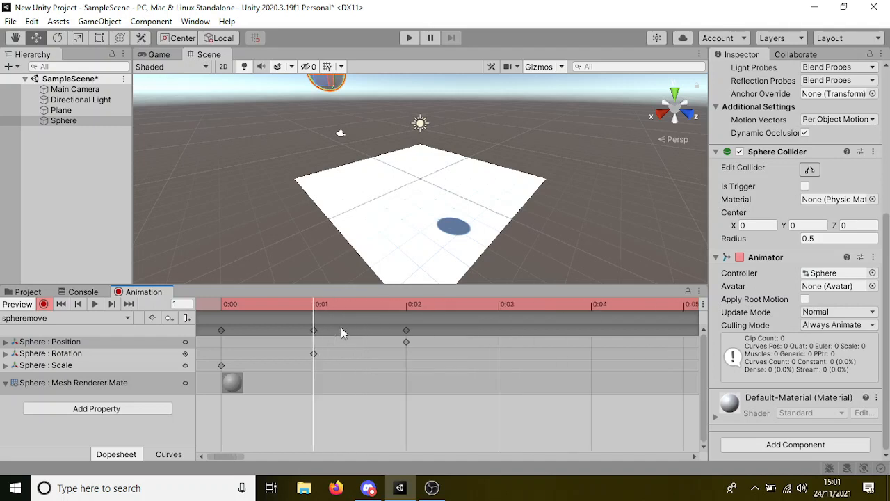
{"action": "scroll", "coordinate": [346, 339], "scroll_direction": "down", "scroll_amount": 8}
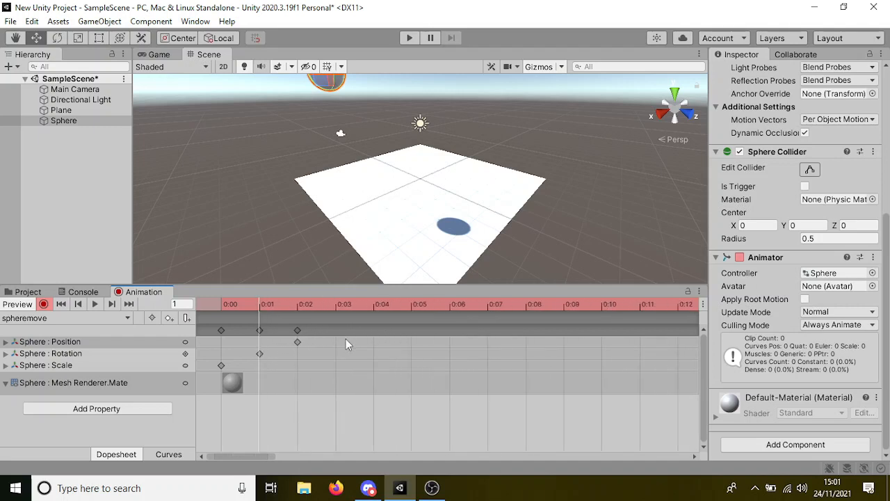
{"action": "left_click", "coordinate": [370, 306]}
{"action": "scroll", "coordinate": [453, 350], "scroll_direction": "down", "scroll_amount": 1}
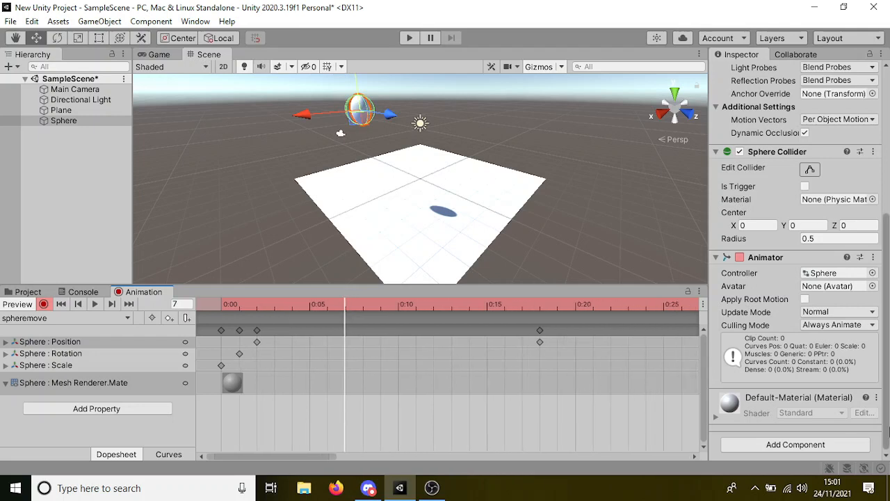
Add a Rigidbody component to the sphere and view its animatable properties in the animation clip.
{"action": "left_click", "coordinate": [860, 442]}
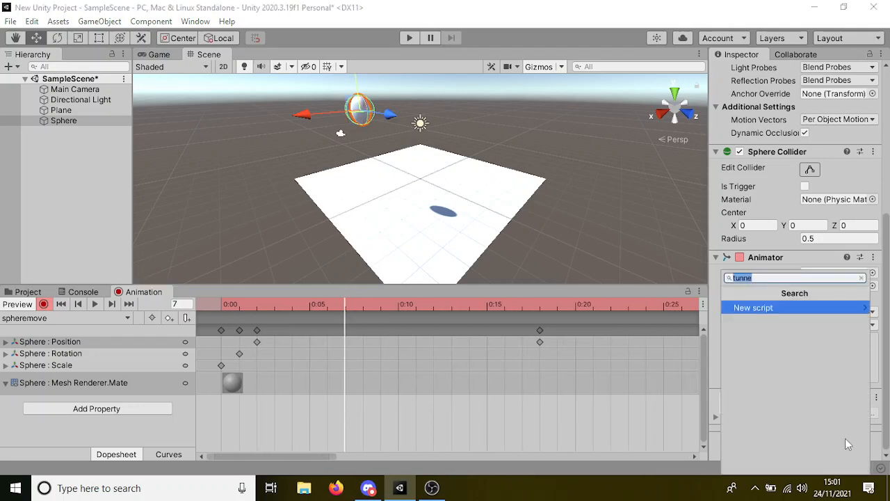
{"action": "type", "text": "rig"}
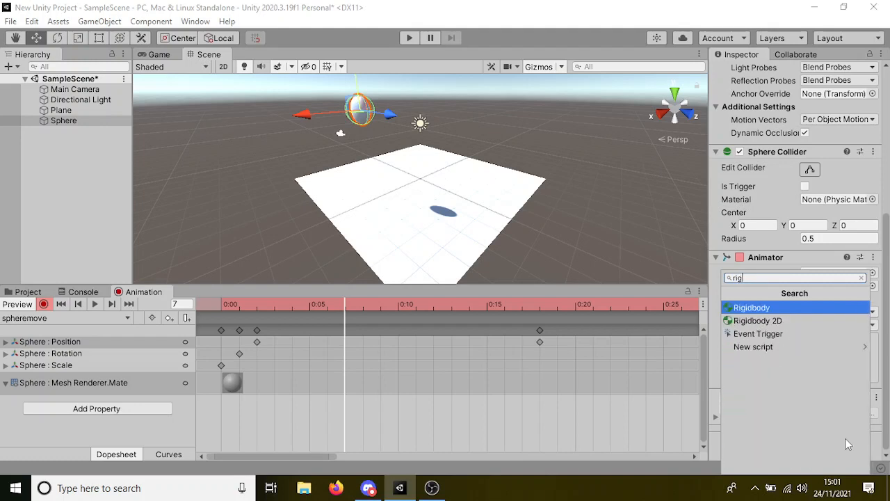
{"action": "key", "text": "Return"}
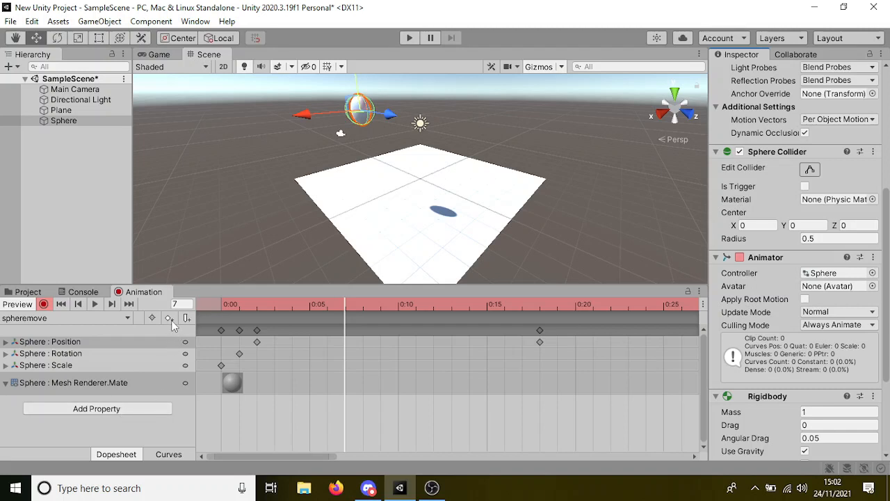
{"action": "left_click", "coordinate": [137, 408]}
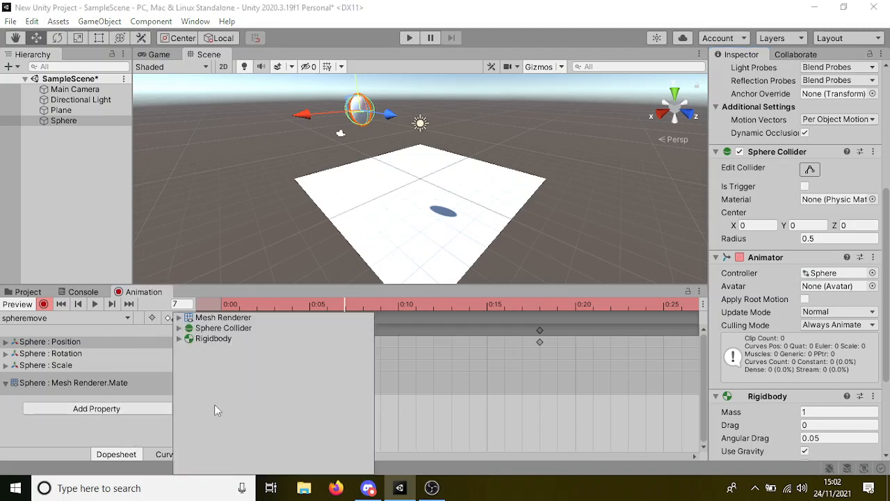
{"action": "left_click", "coordinate": [180, 338]}
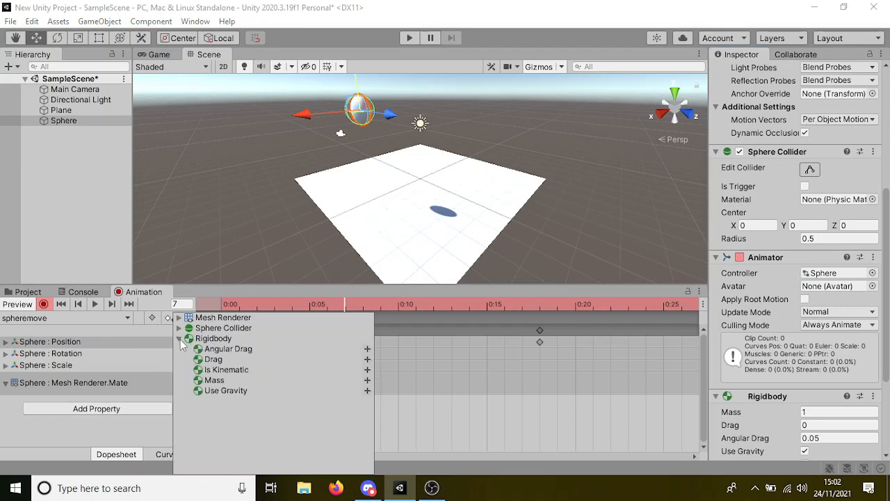
{"action": "left_click", "coordinate": [180, 339]}
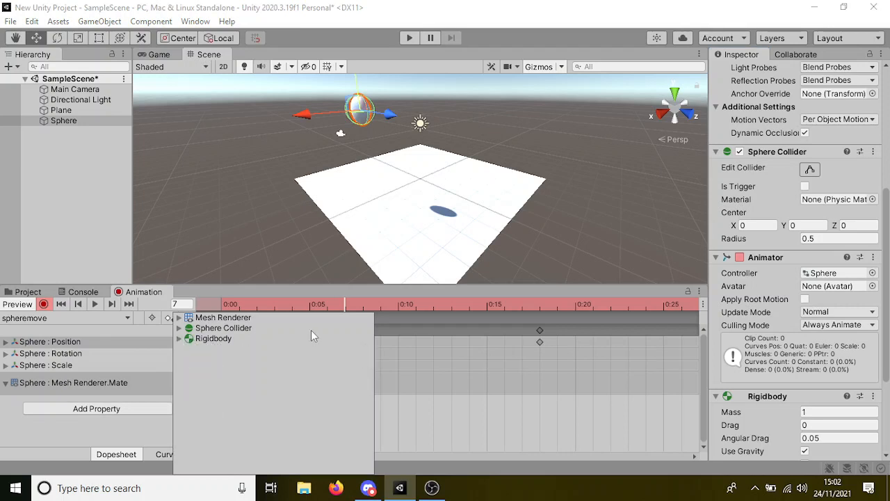
{"action": "left_click", "coordinate": [149, 428]}
Scrub the clip to frame 12 and remove the Rigidbody component from the sphere.
{"action": "left_click_drag", "start_coordinate": [342, 306], "coordinate": [436, 306]}
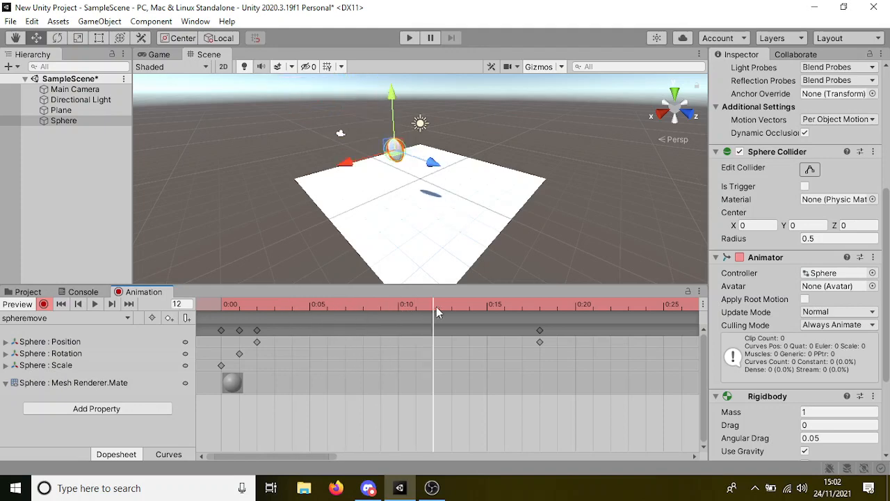
{"action": "right_click", "coordinate": [807, 395]}
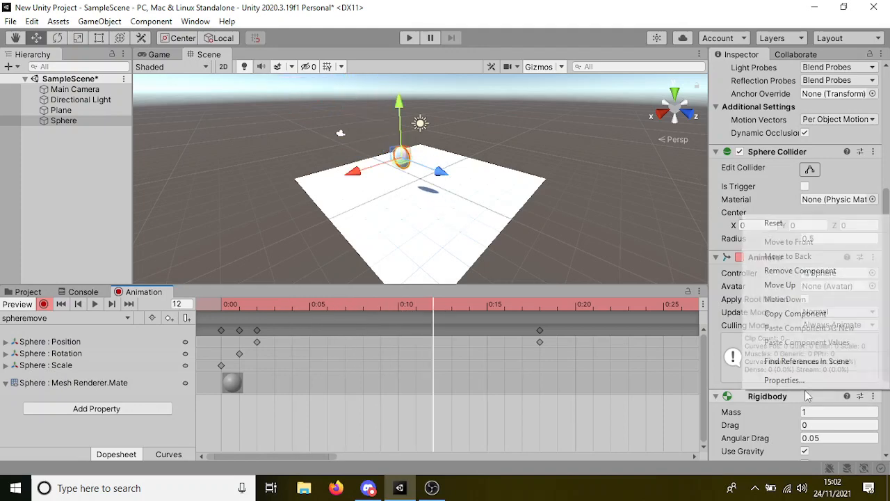
{"action": "left_click", "coordinate": [787, 273]}
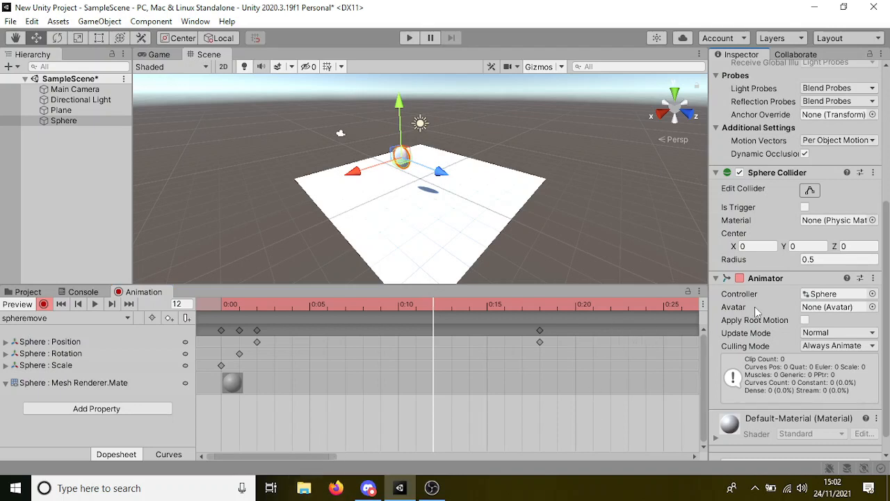
Create a new script named debugger and add it to the sphere as a component.
{"action": "scroll", "coordinate": [755, 307], "scroll_direction": "down", "scroll_amount": 1}
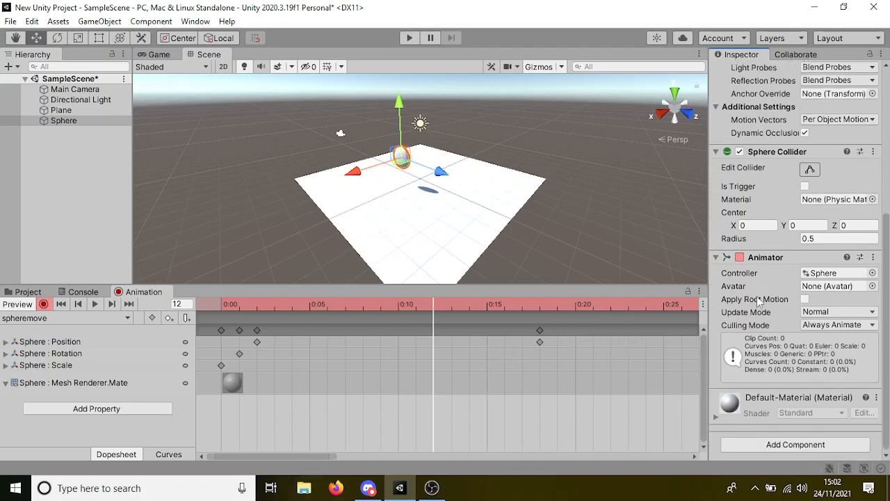
{"action": "left_click", "coordinate": [779, 443]}
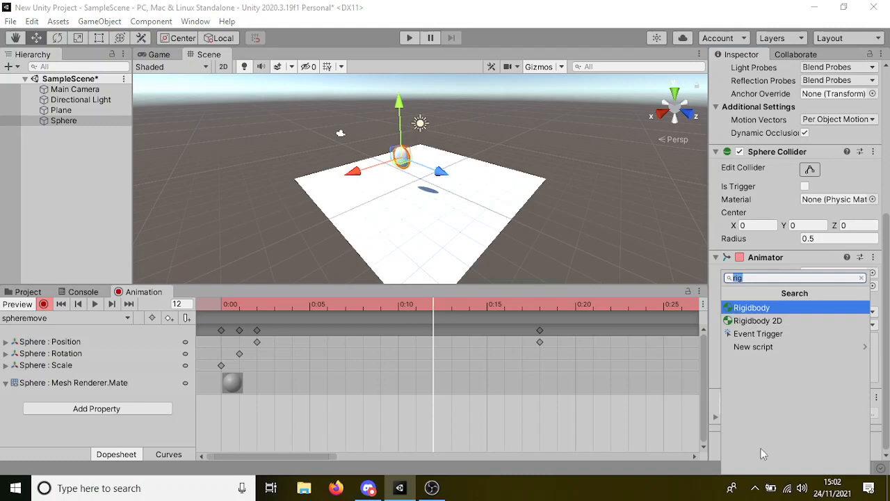
{"action": "key", "text": "BackSpace"}
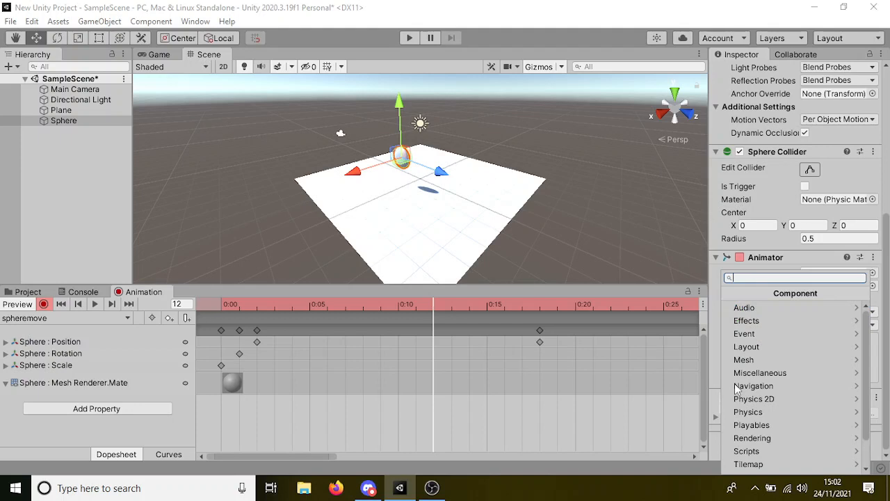
{"action": "type", "text": "debugger"}
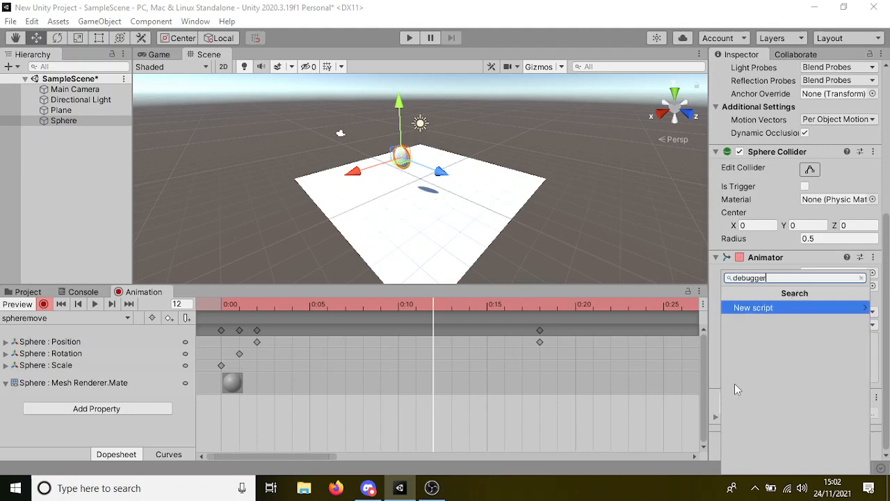
{"action": "key", "text": "Return"}
{"action": "key", "text": "Return"}
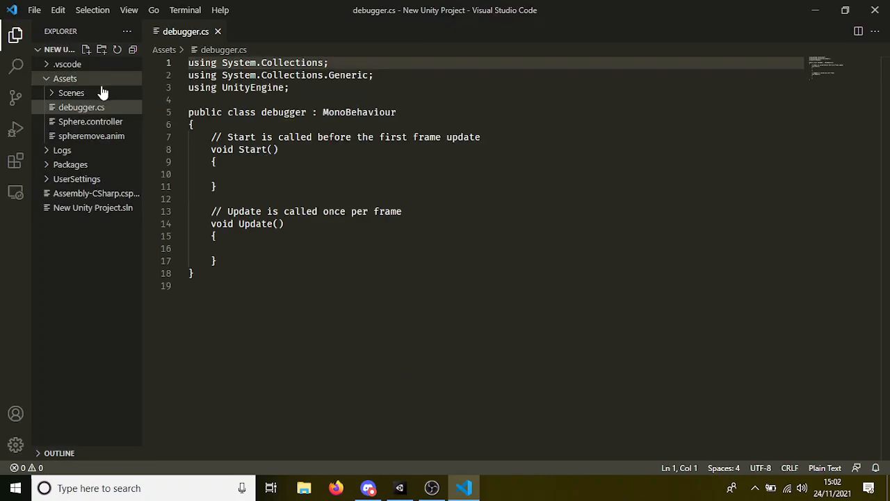
Declare a public void Speak() method below Update in the debugger script.
{"action": "left_click", "coordinate": [257, 239]}
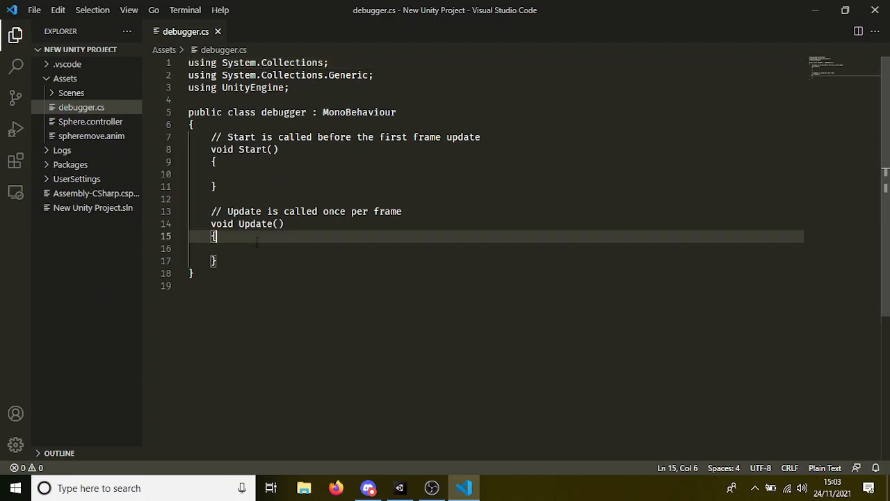
{"action": "left_click", "coordinate": [261, 258]}
{"action": "key", "text": "Return"}
{"action": "key", "text": "Return"}
{"action": "type", "text": "pulc"}
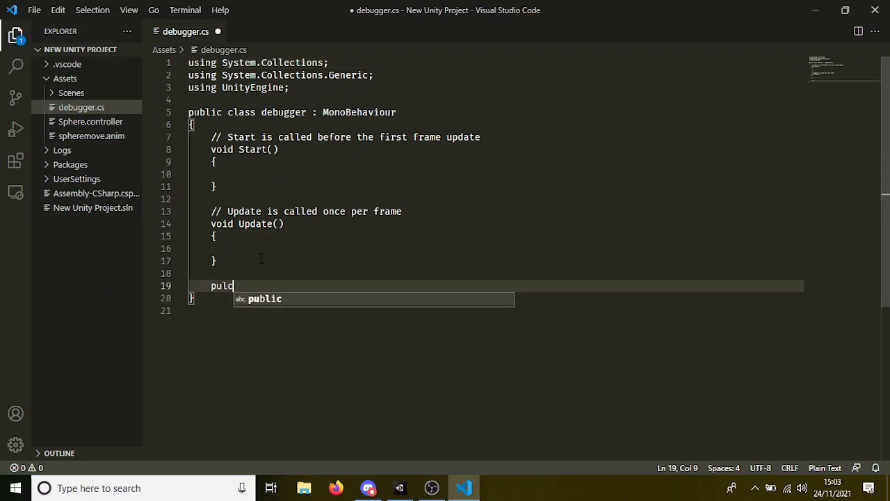
{"action": "key", "text": "Return"}
{"action": "key", "text": "BackSpace"}
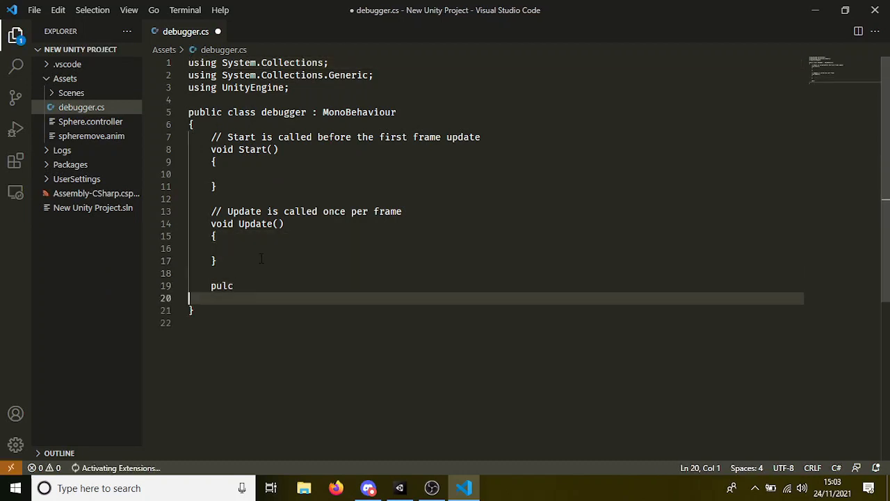
{"action": "key", "text": "BackSpace"}
{"action": "key", "text": "BackSpace"}
{"action": "key", "text": "BackSpace"}
{"action": "key", "text": "BackSpace"}
{"action": "key", "text": "BackSpace"}
{"action": "type", "text": "public void "}
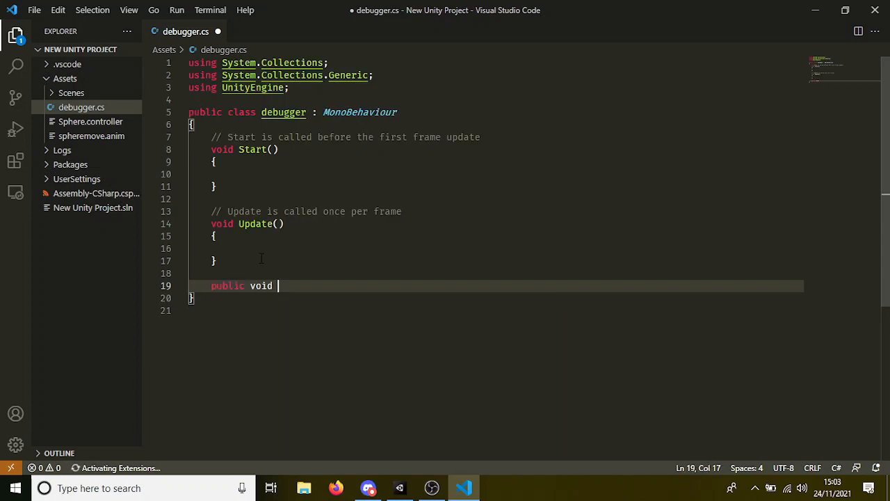
{"action": "type", "text": "Speak(){"}
{"action": "key", "text": "Return"}
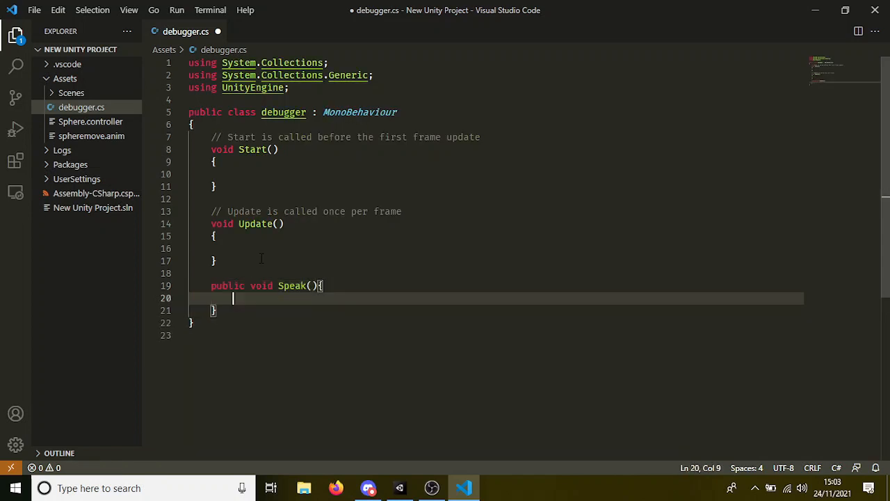
Make the Speak method log "hello" with Debug.Log and save the debugger script.
{"action": "type", "text": "Debug"}
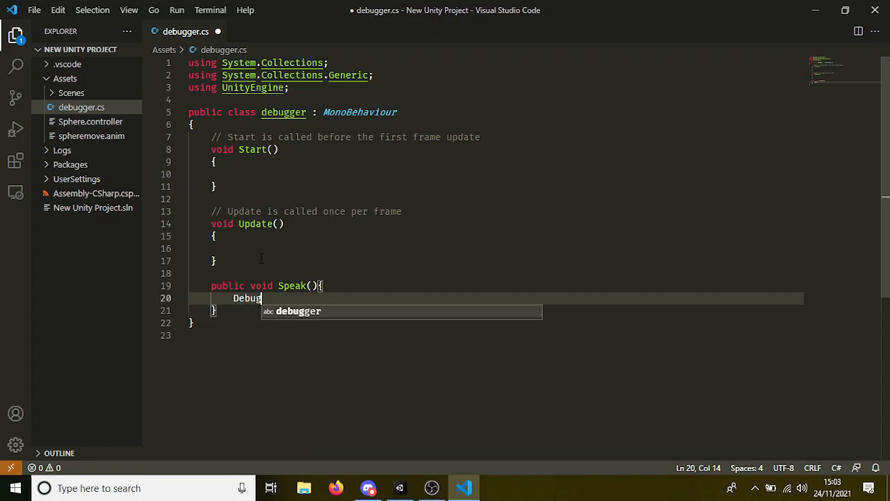
{"action": "type", "text": ".Log"}
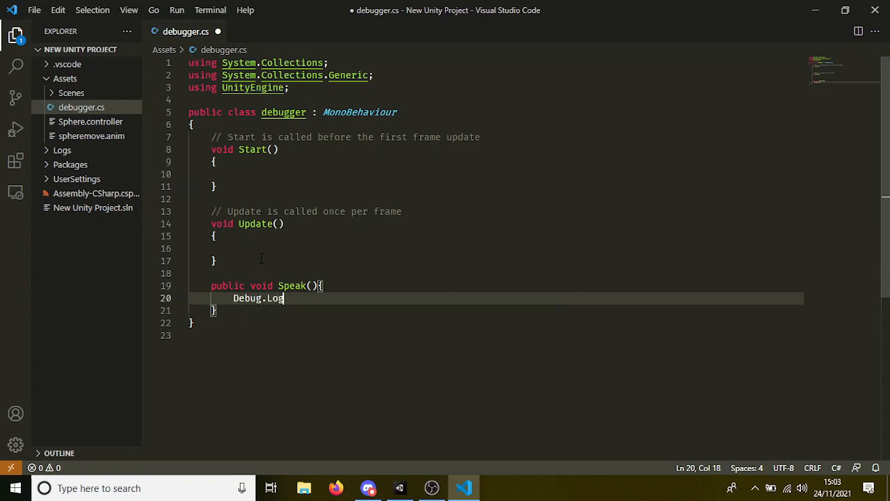
{"action": "type", "text": "(\"hello\""}
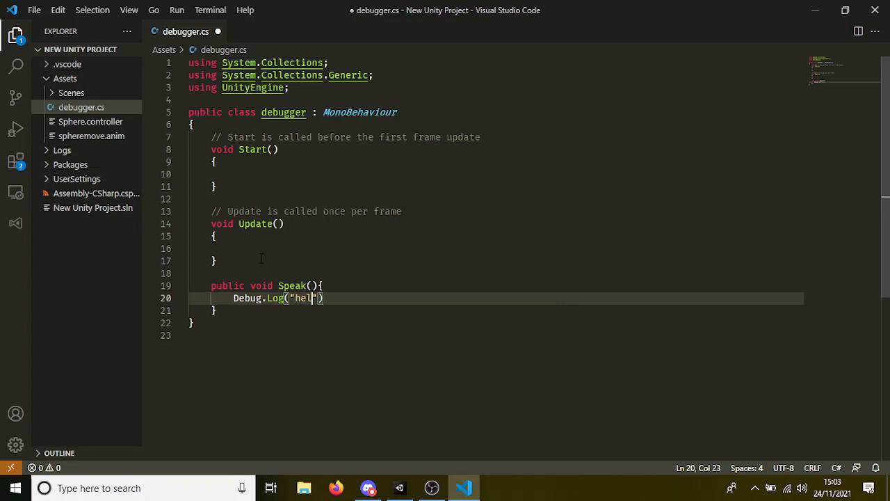
{"action": "type", "text": ");"}
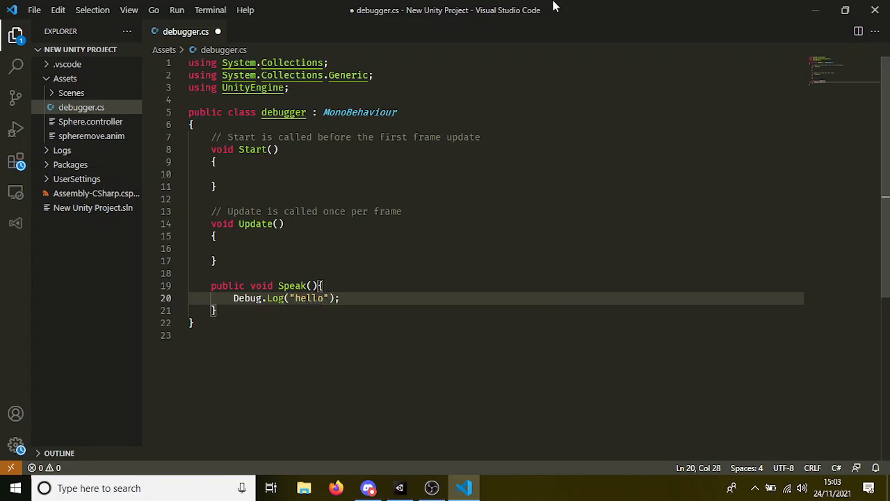
{"action": "left_click", "coordinate": [521, 163]}
{"action": "key", "text": "ctrl+s"}
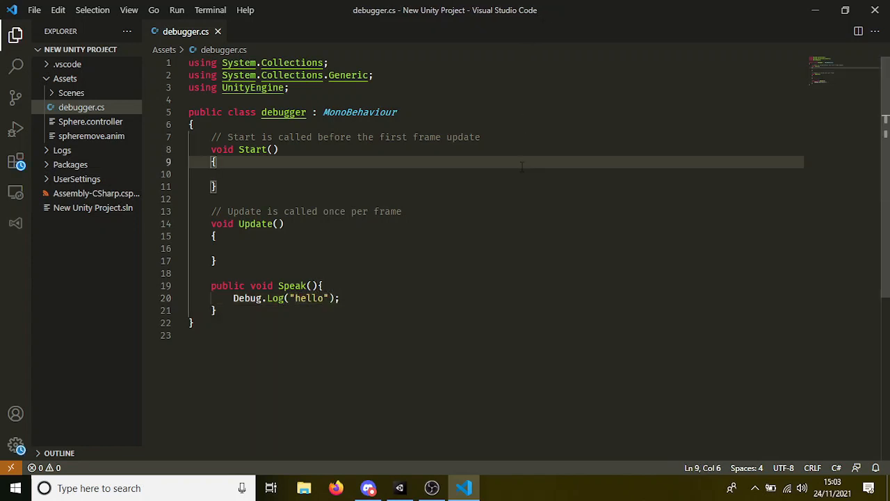
Switch to Unity and view the Debugger script's animatable properties for the spheremove clip.
{"action": "left_click", "coordinate": [402, 487]}
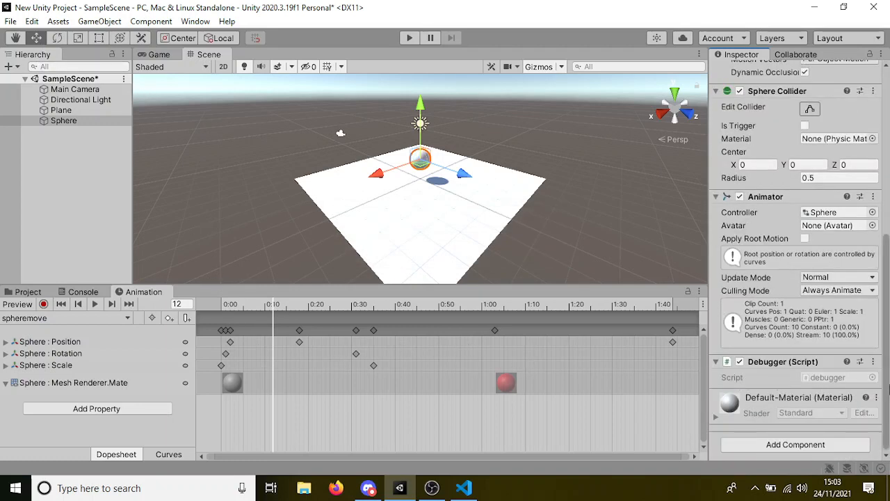
{"action": "left_click", "coordinate": [89, 409]}
{"action": "left_click", "coordinate": [180, 339]}
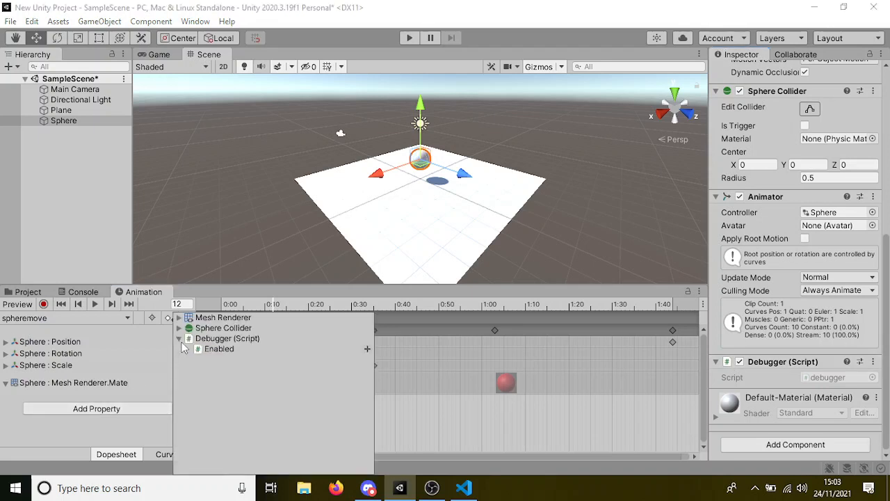
{"action": "left_click", "coordinate": [222, 339]}
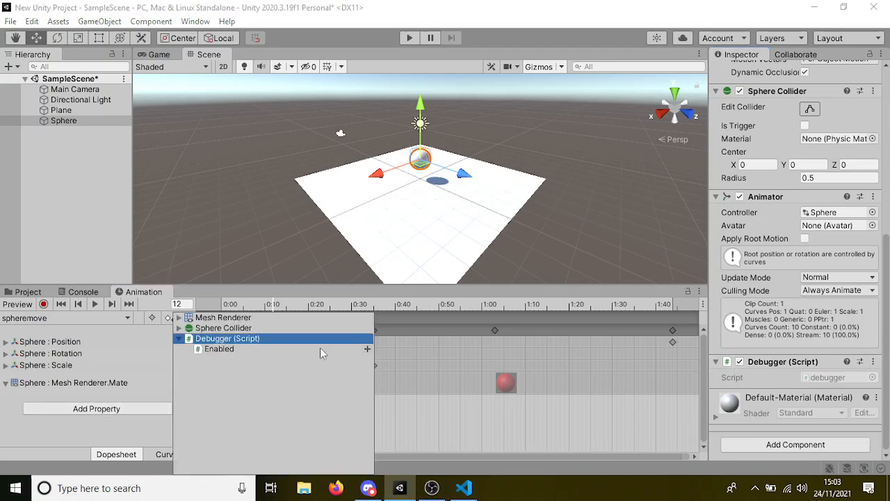
{"action": "left_click", "coordinate": [118, 424]}
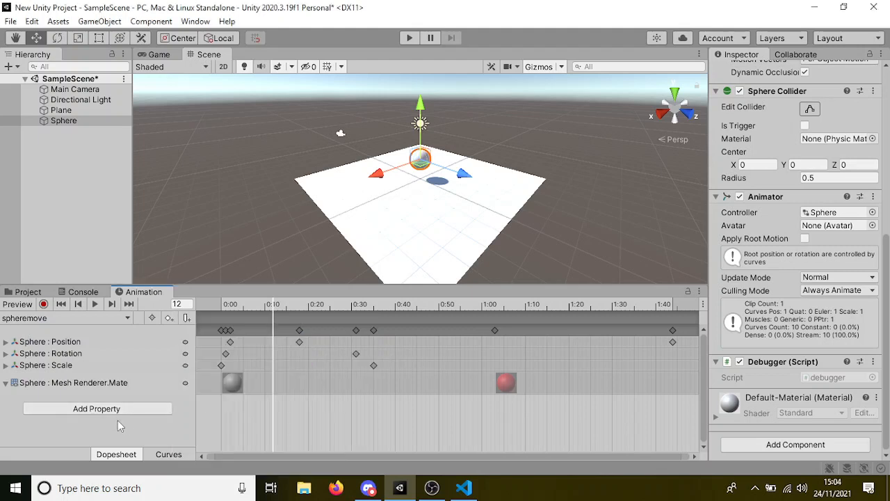
Add an animation event at frame 28 of the spheremove clip and set its function to Speak().
{"action": "mouse_move", "coordinate": [352, 307]}
{"action": "left_mouse_down"}
{"action": "mouse_move", "coordinate": [360, 308]}
{"action": "mouse_move", "coordinate": [342, 307]}
{"action": "left_mouse_up"}
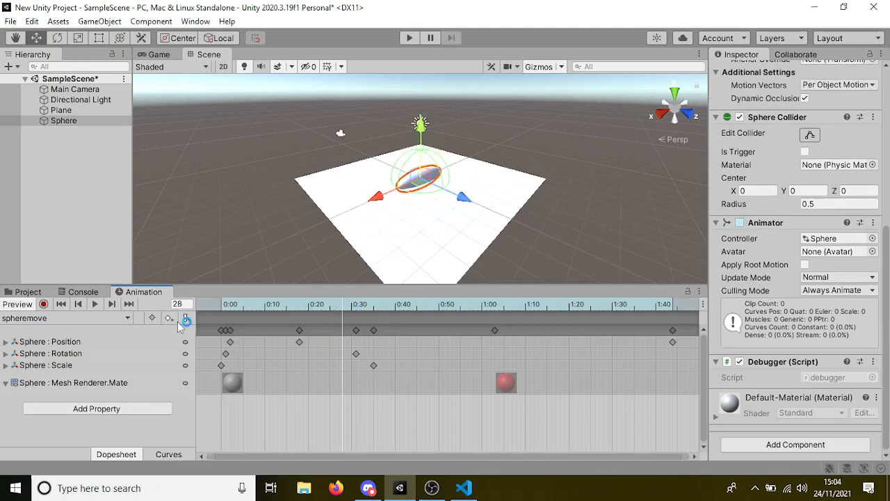
{"action": "left_click", "coordinate": [184, 318]}
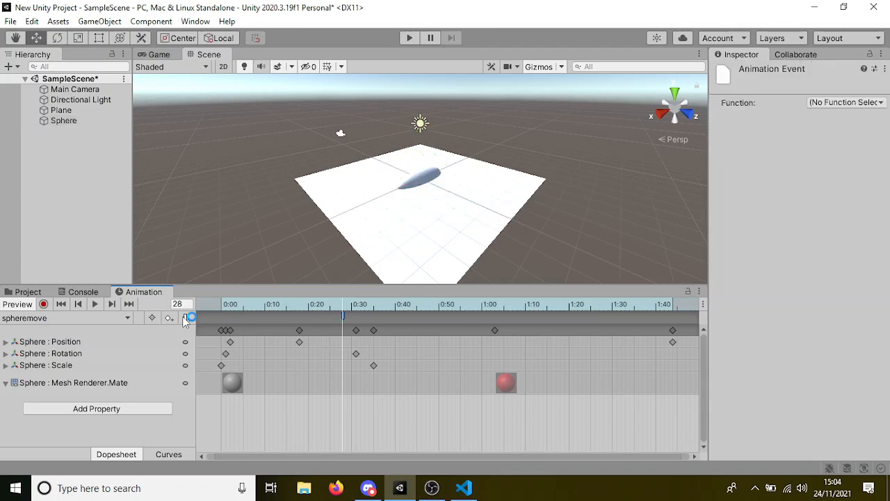
{"action": "left_click", "coordinate": [812, 102]}
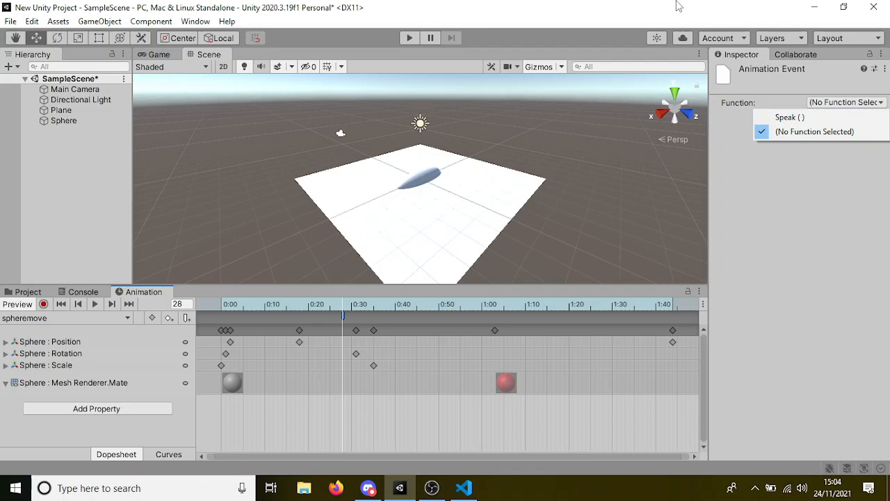
{"action": "left_click", "coordinate": [783, 118]}
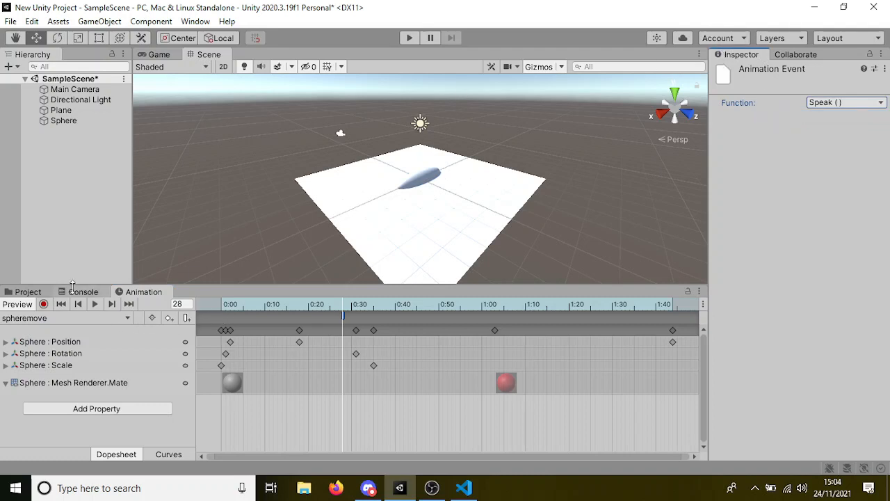
Preview the clip from frame 0, check the console for the event's log, and return the playhead to frame 0.
{"action": "left_click_drag", "start_coordinate": [340, 311], "coordinate": [222, 308]}
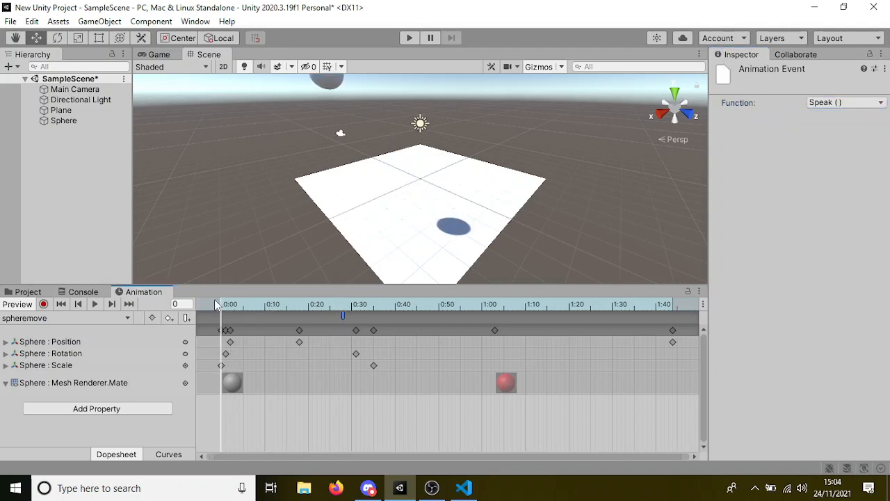
{"action": "left_click", "coordinate": [94, 304]}
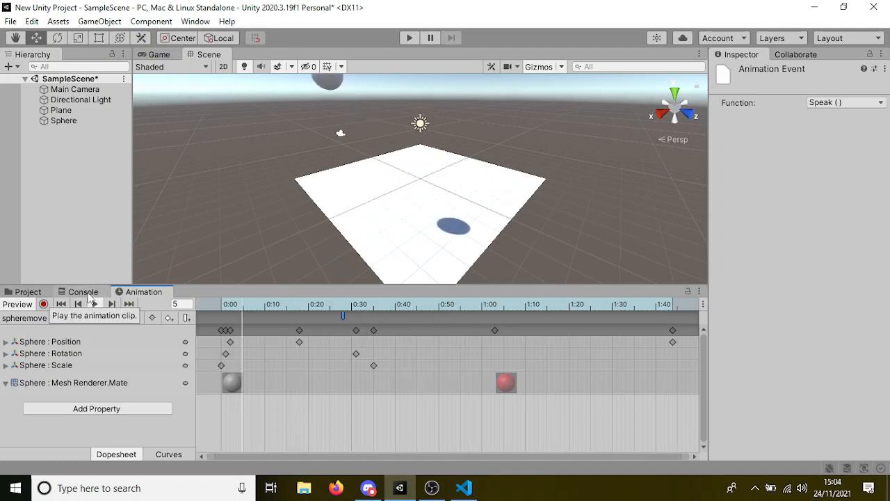
{"action": "left_click", "coordinate": [89, 293]}
{"action": "left_click", "coordinate": [121, 293]}
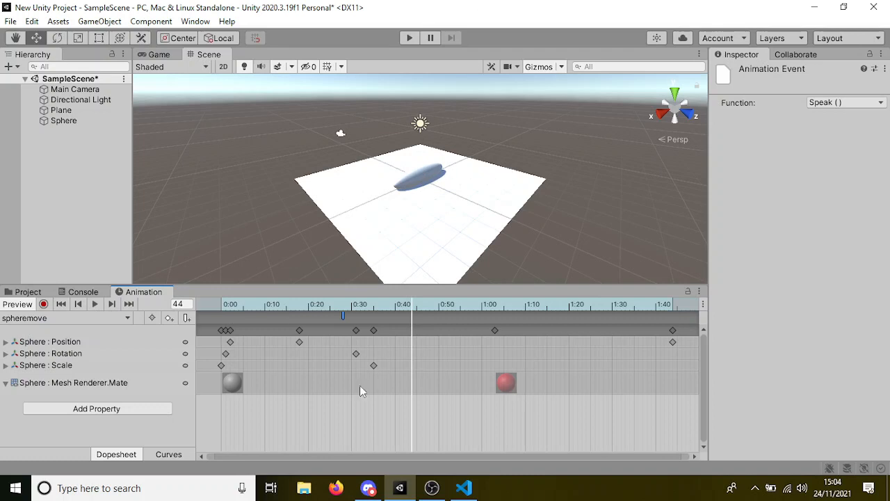
{"action": "left_click_drag", "start_coordinate": [412, 306], "coordinate": [161, 283]}
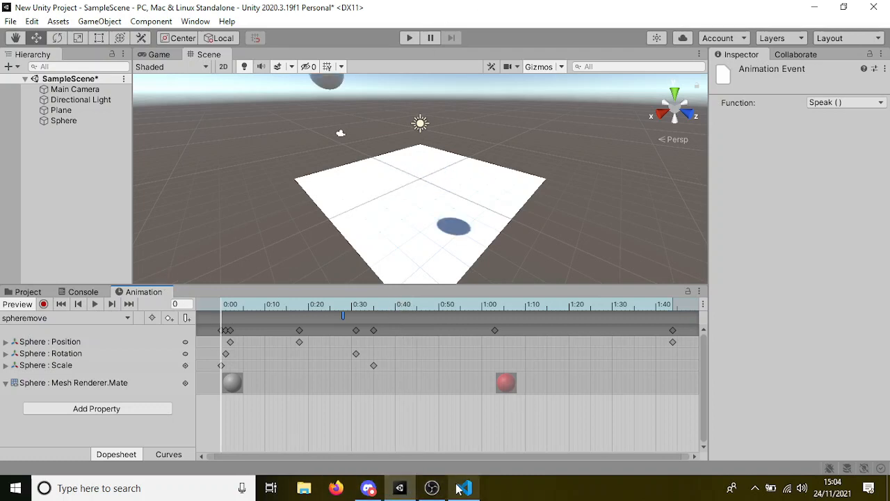
Run the scene in play mode, stop it, and check the console for the Speak event's output.
{"action": "left_click", "coordinate": [412, 38]}
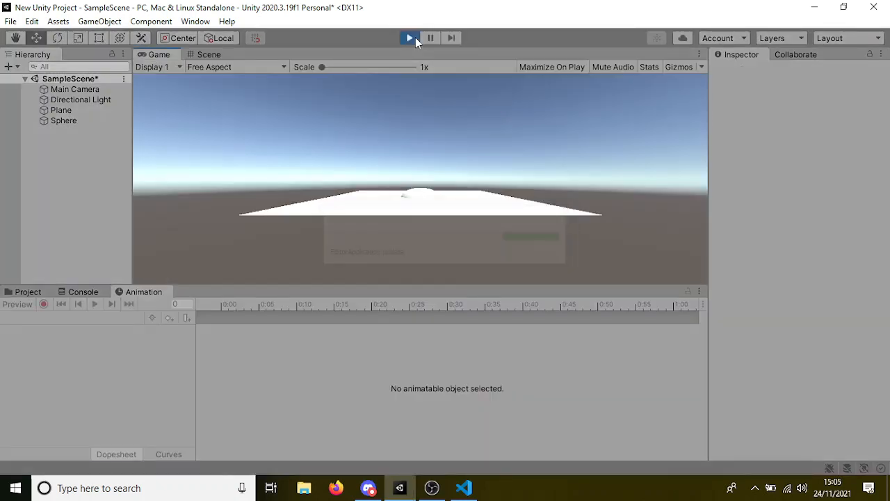
{"action": "left_click", "coordinate": [415, 37]}
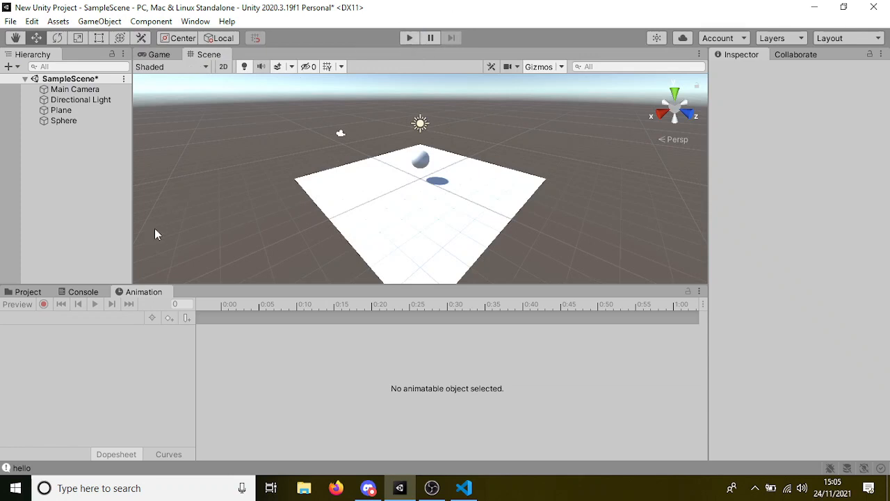
{"action": "left_click", "coordinate": [82, 291]}
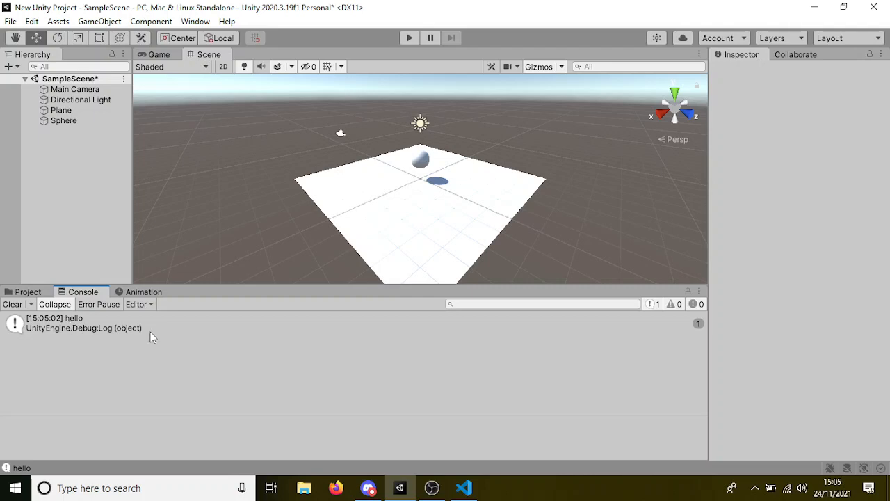
Select the sphere, examine the spheremove clip's animation curves, and return to its dopesheet view.
{"action": "left_click", "coordinate": [142, 292]}
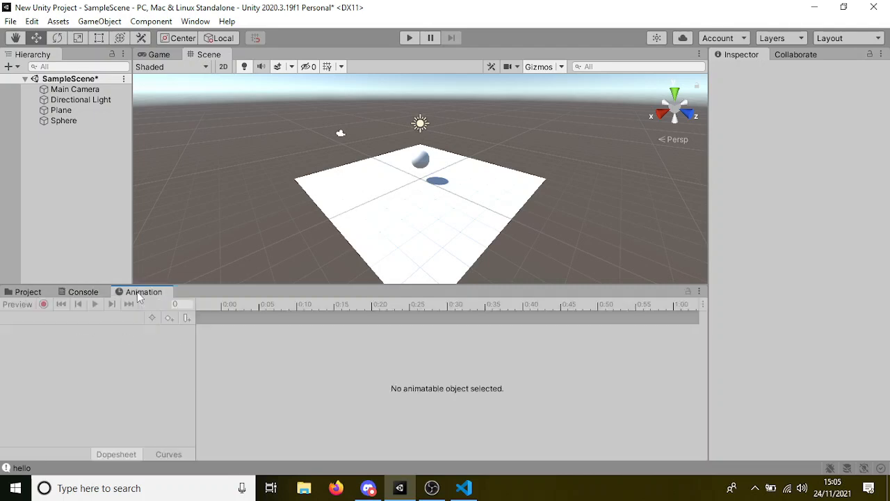
{"action": "left_click", "coordinate": [70, 121]}
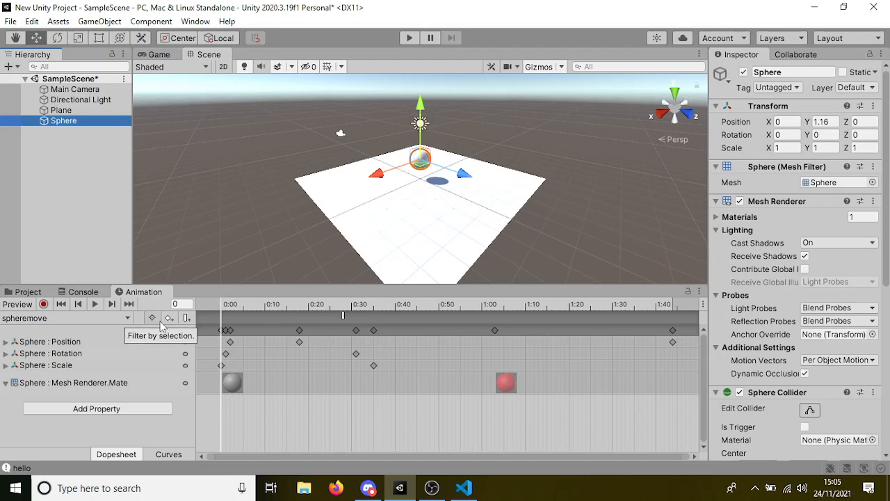
{"action": "left_click", "coordinate": [176, 456]}
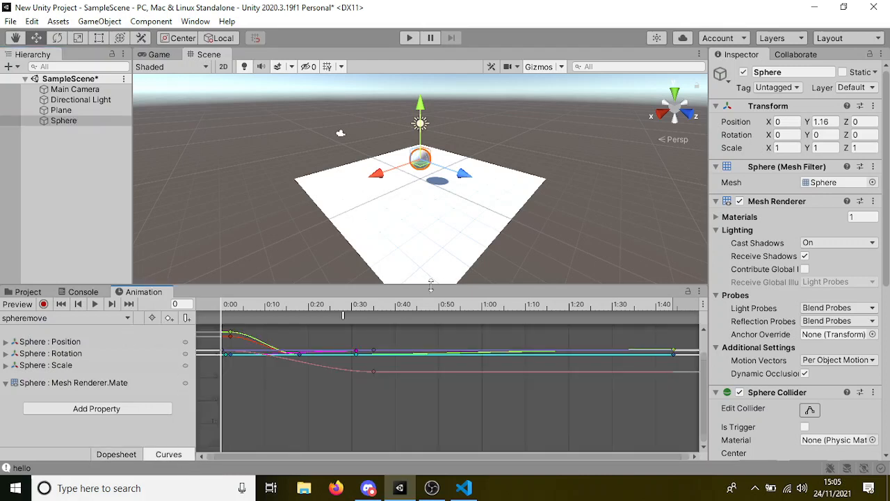
{"action": "scroll", "coordinate": [410, 385], "scroll_direction": "up", "scroll_amount": 4}
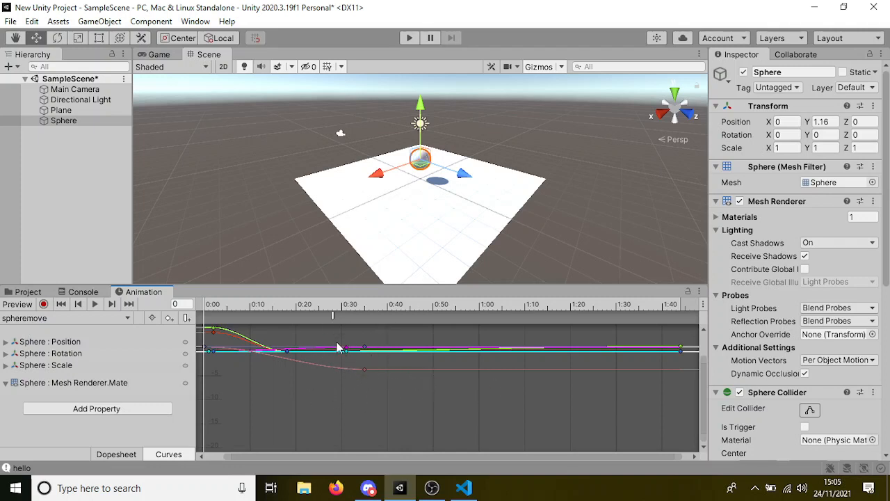
{"action": "left_click", "coordinate": [116, 455]}
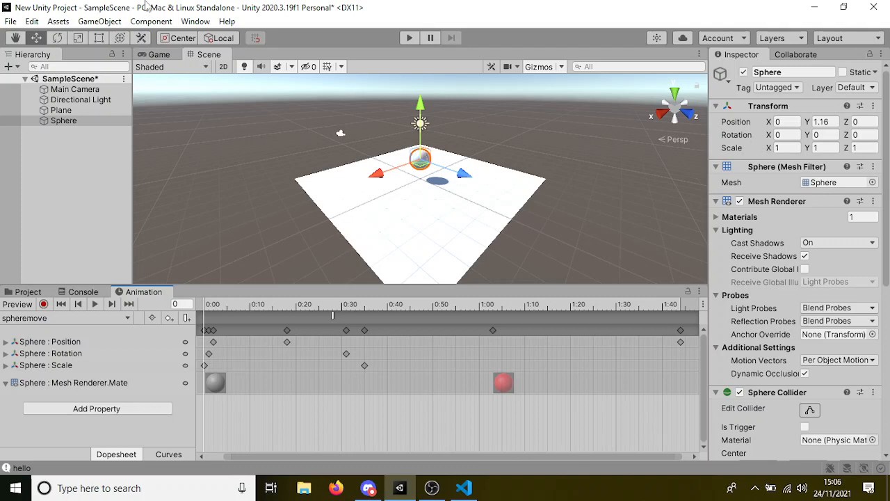
Add a cube as a child of the sphere, keeping its default name, and reselect the sphere.
{"action": "right_click", "coordinate": [52, 122]}
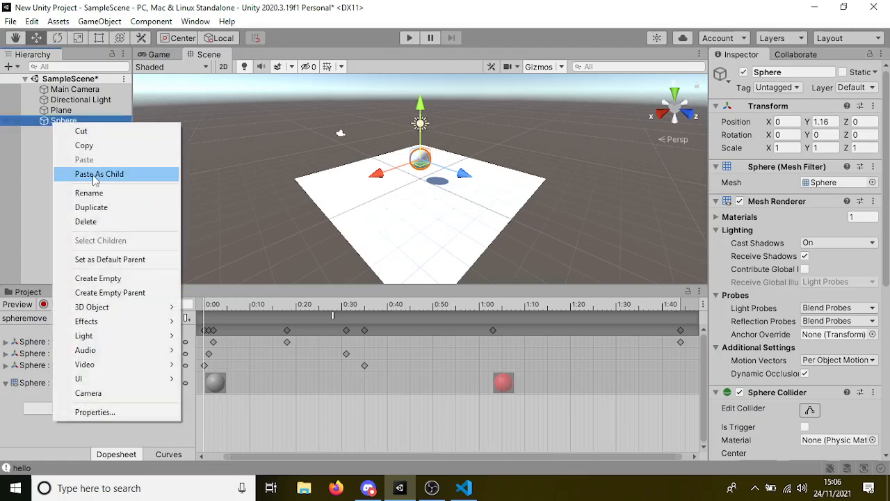
{"action": "mouse_move", "coordinate": [119, 312]}
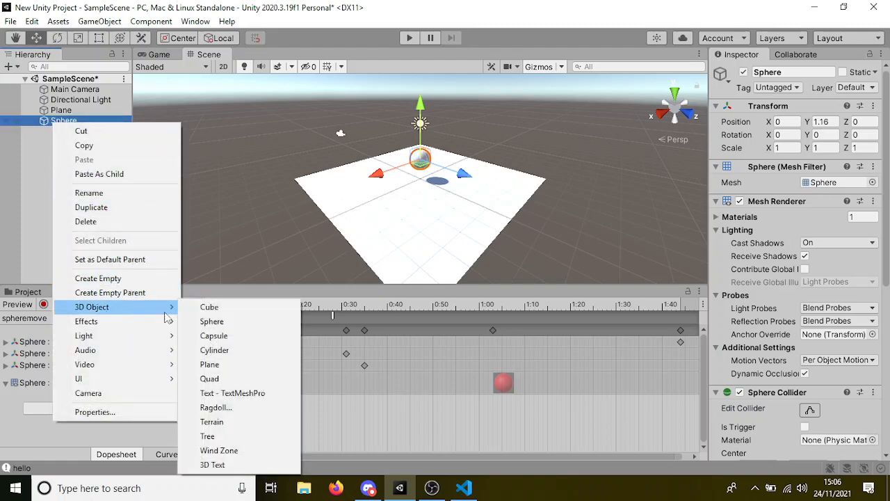
{"action": "left_click", "coordinate": [208, 306]}
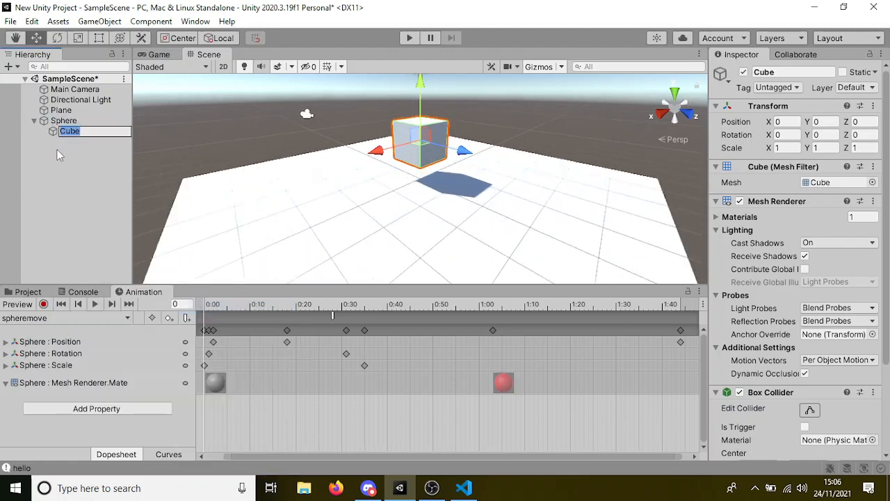
{"action": "left_click", "coordinate": [87, 161]}
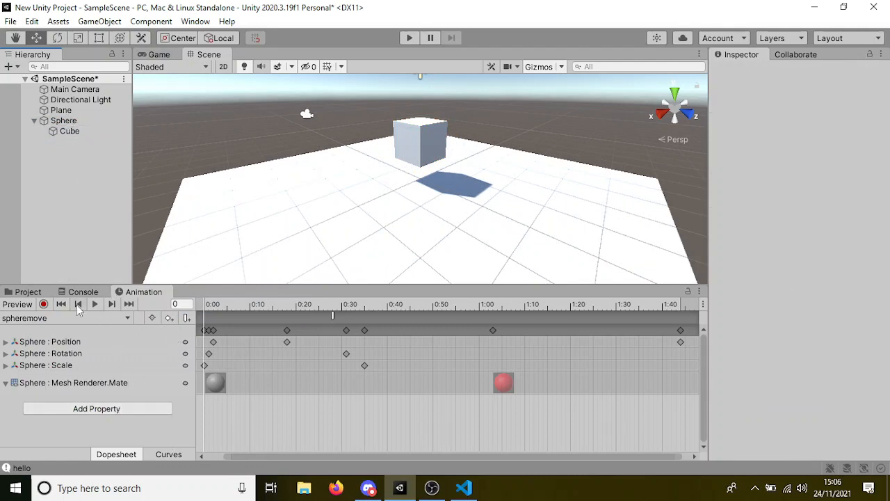
{"action": "left_click", "coordinate": [64, 121]}
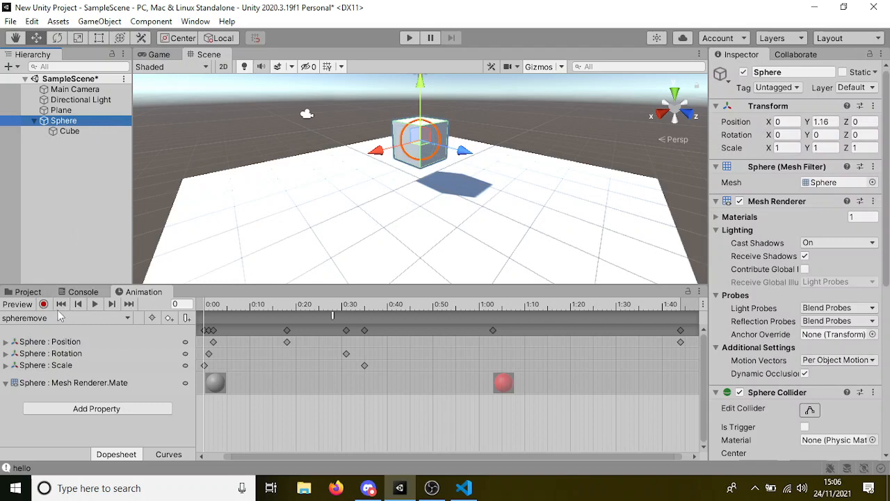
Record a keyframe at frame 45 of the spheremove clip with the child cube moved to Z -6.25, and preview it before ending the recording.
{"action": "left_click", "coordinate": [43, 304]}
{"action": "scroll", "coordinate": [217, 252], "scroll_direction": "down", "scroll_amount": 6}
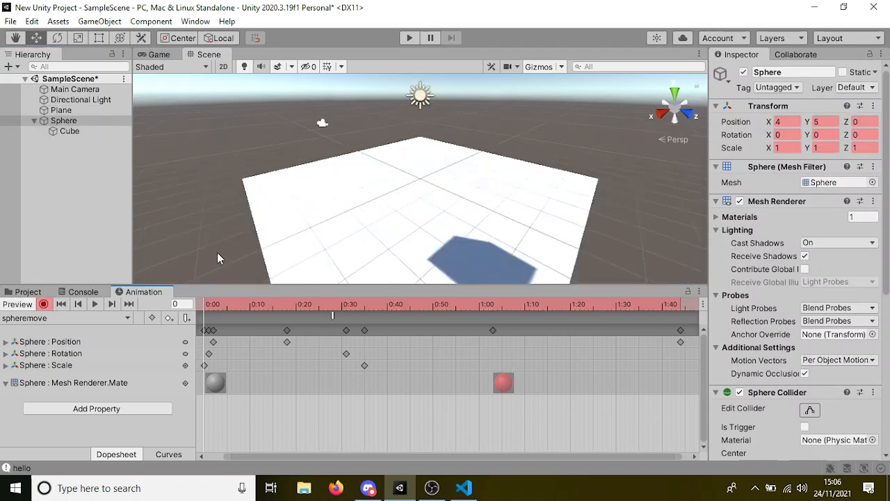
{"action": "left_click", "coordinate": [73, 131]}
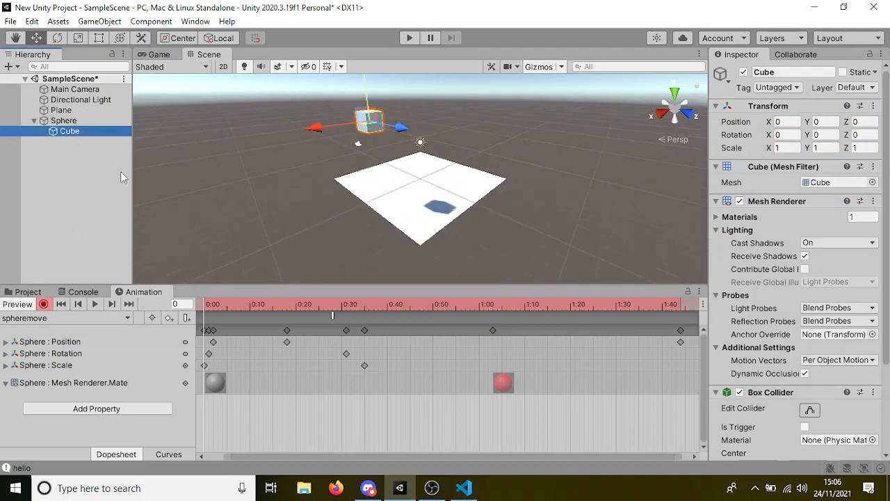
{"action": "left_click", "coordinate": [411, 306]}
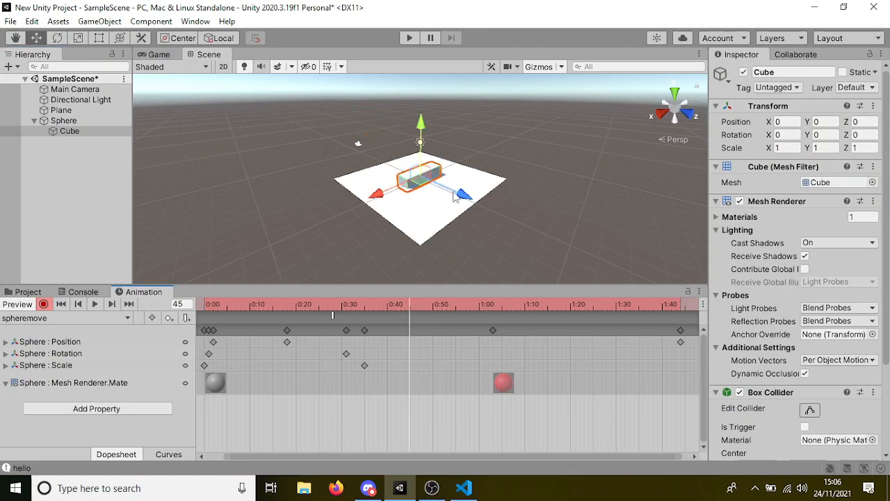
{"action": "left_click_drag", "start_coordinate": [460, 199], "coordinate": [420, 292]}
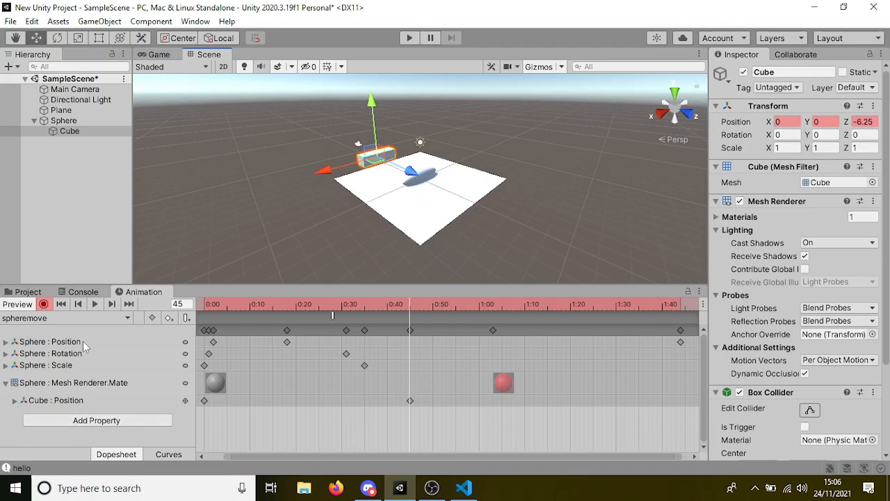
{"action": "left_click", "coordinate": [96, 304]}
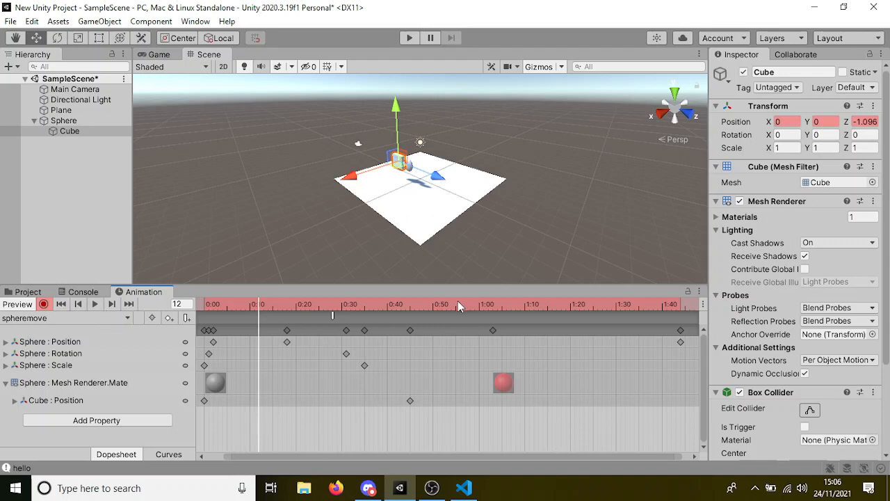
{"action": "left_click", "coordinate": [43, 304]}
Deactivate the Sphere object in the scene together with its child cube.
{"action": "left_click", "coordinate": [61, 110]}
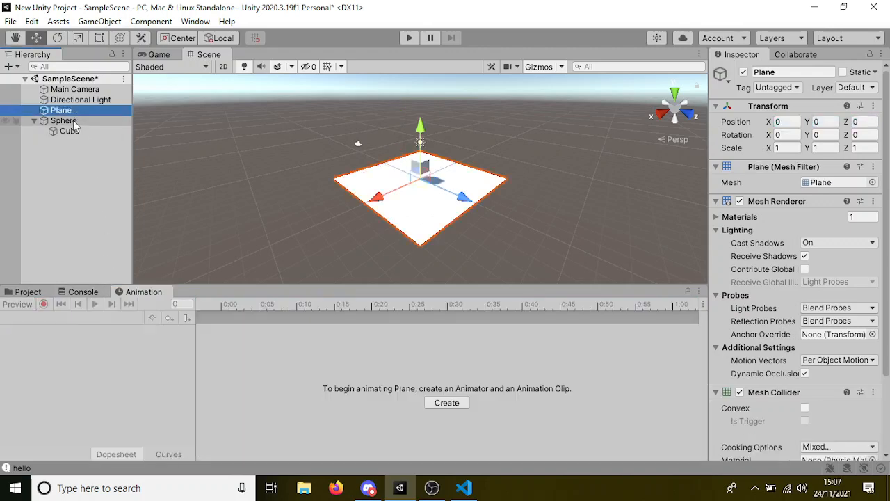
{"action": "left_click", "coordinate": [72, 121]}
{"action": "left_click", "coordinate": [74, 163]}
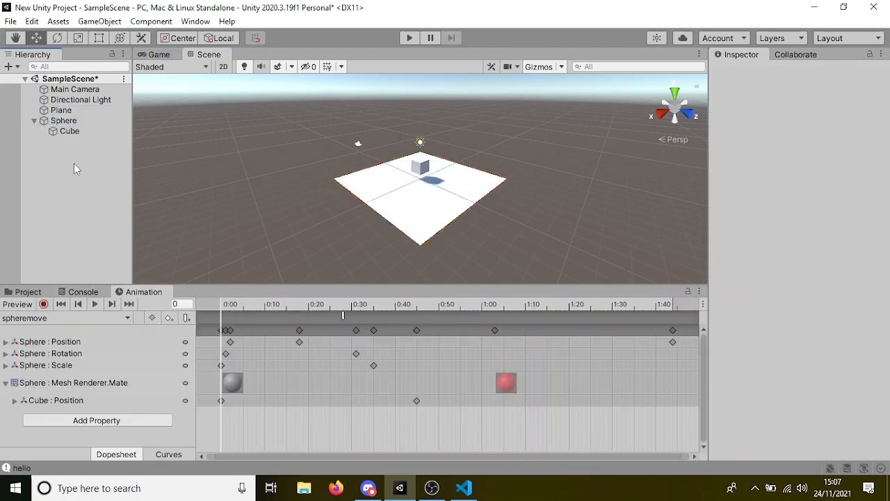
{"action": "left_click", "coordinate": [90, 123]}
{"action": "left_click", "coordinate": [744, 72]}
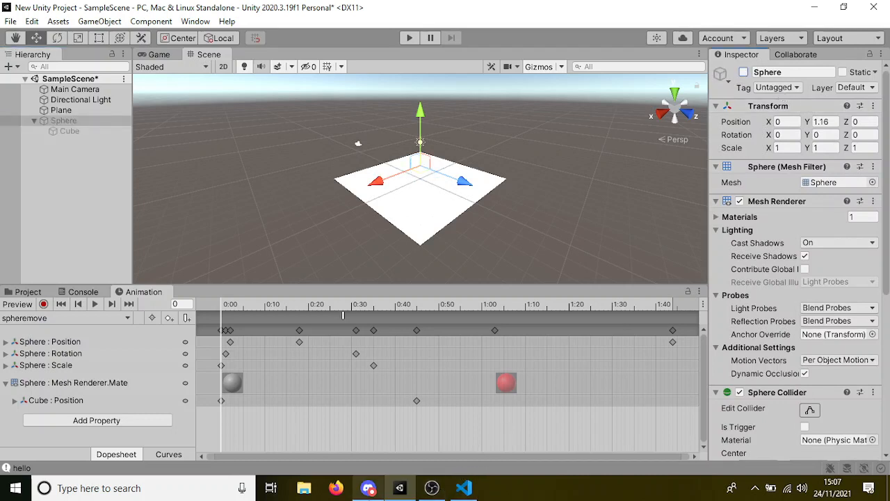
Switch to Firefox, search for mixamo, open the Mixamo website, and close the extra browser window.
{"action": "mouse_move", "coordinate": [355, 498]}
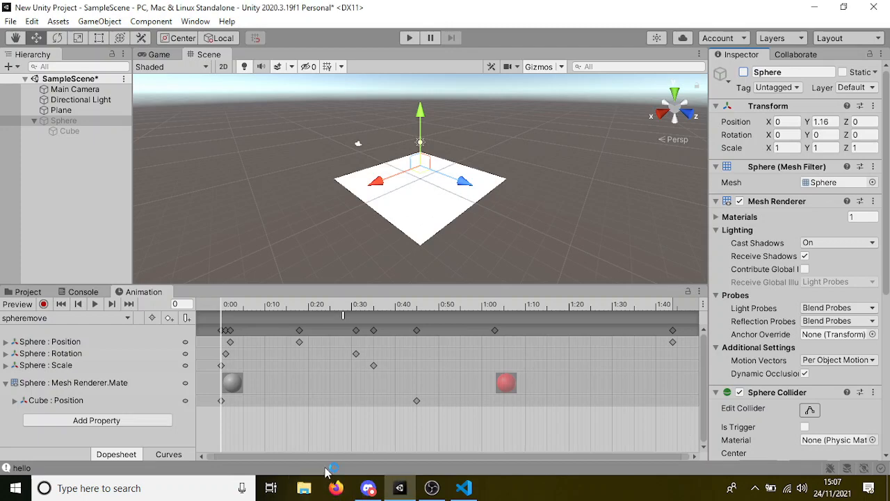
{"action": "left_click", "coordinate": [338, 488]}
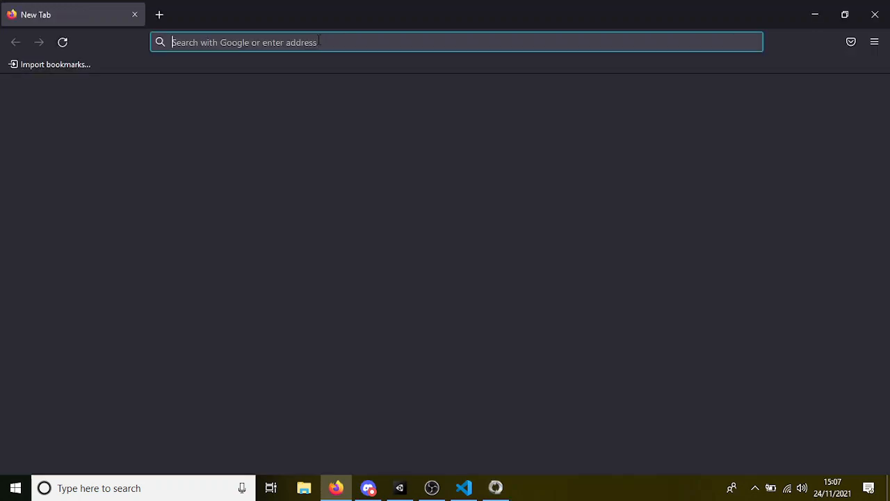
{"action": "type", "text": "mixamo"}
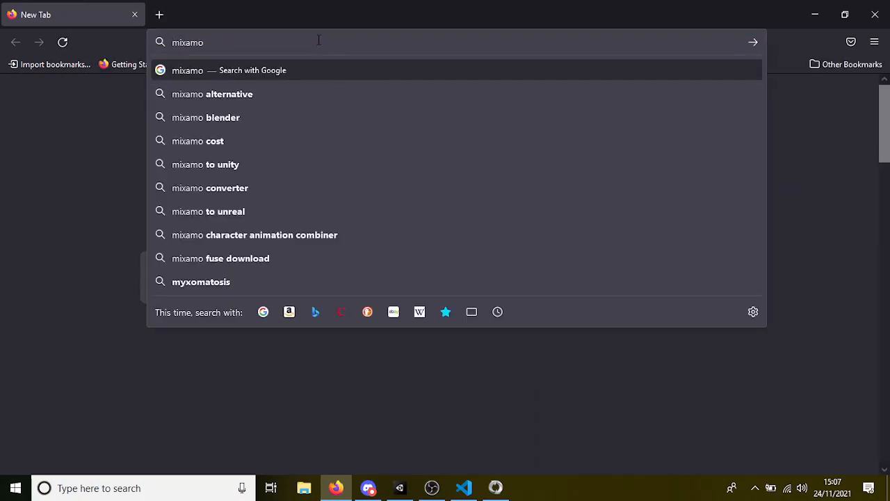
{"action": "key", "text": "Return"}
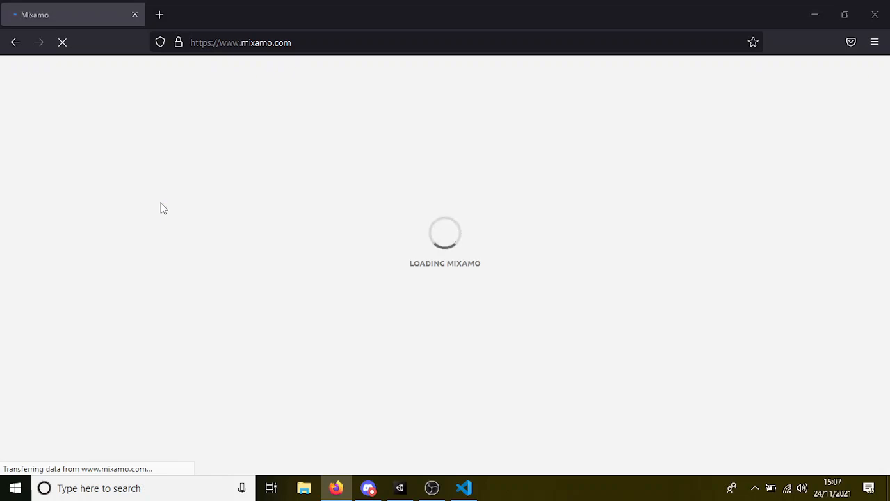
{"action": "key", "text": "ctrl+n"}
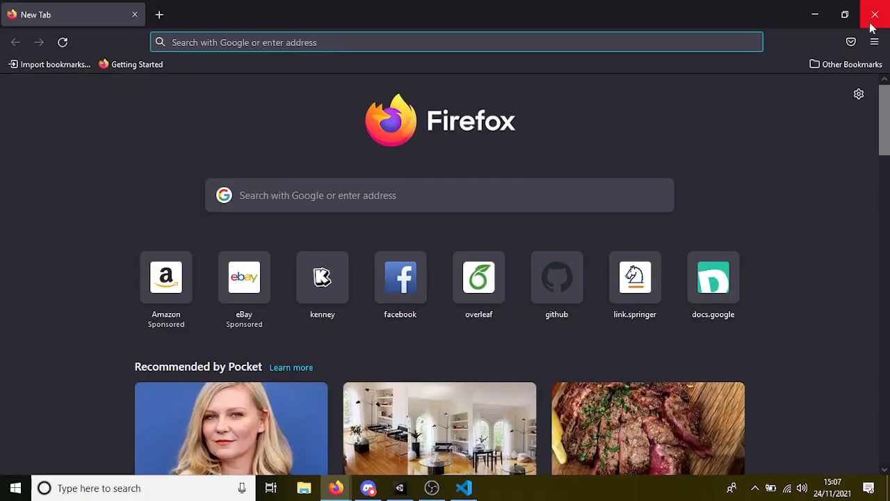
{"action": "left_click", "coordinate": [874, 25]}
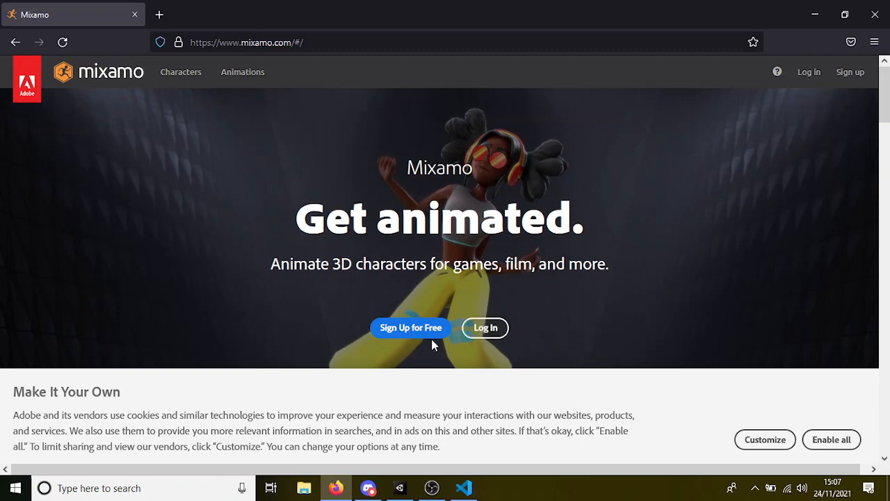
Log in to Mixamo with a Google account, then enable all cookies and dismiss the confirmation notice.
{"action": "left_click", "coordinate": [475, 335]}
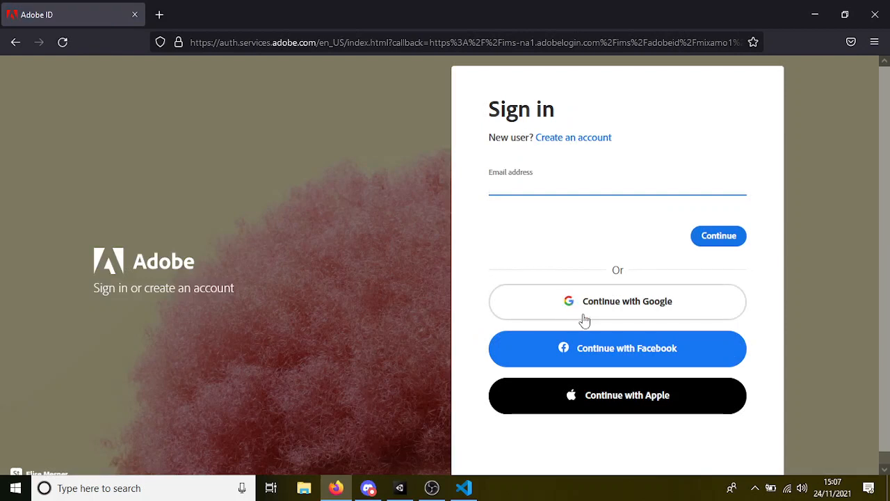
{"action": "left_click", "coordinate": [592, 313]}
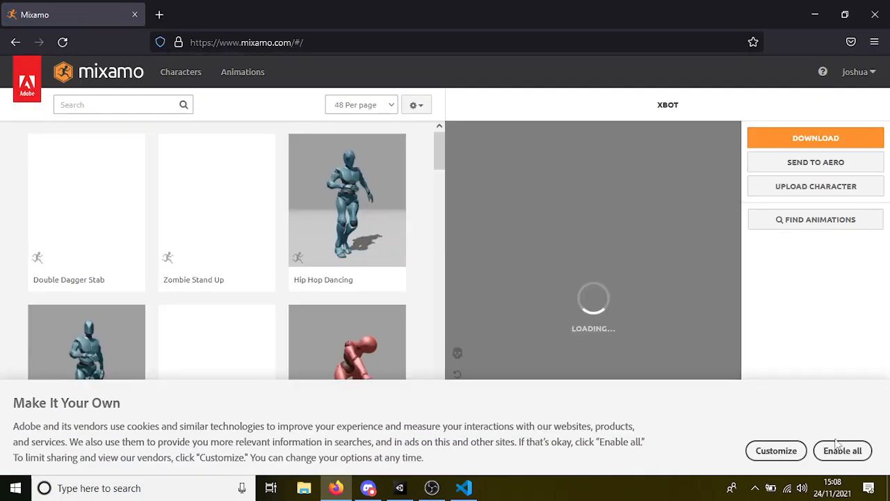
{"action": "left_click", "coordinate": [842, 451]}
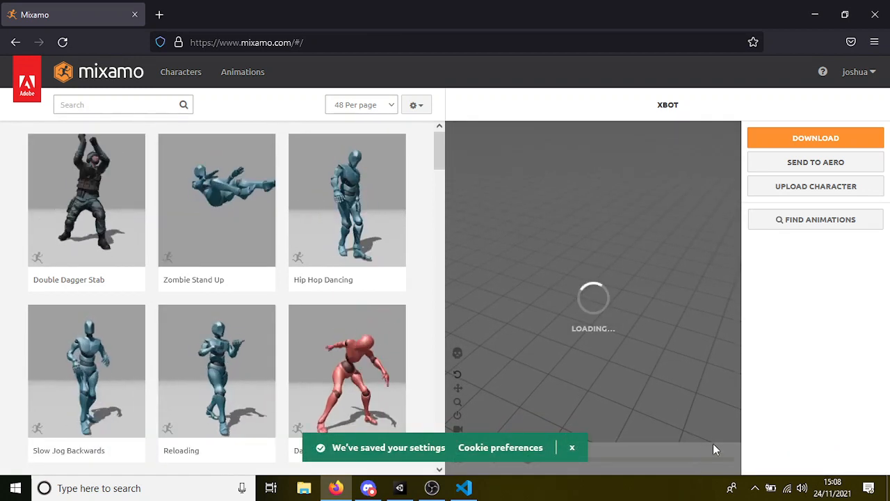
{"action": "left_click", "coordinate": [572, 447]}
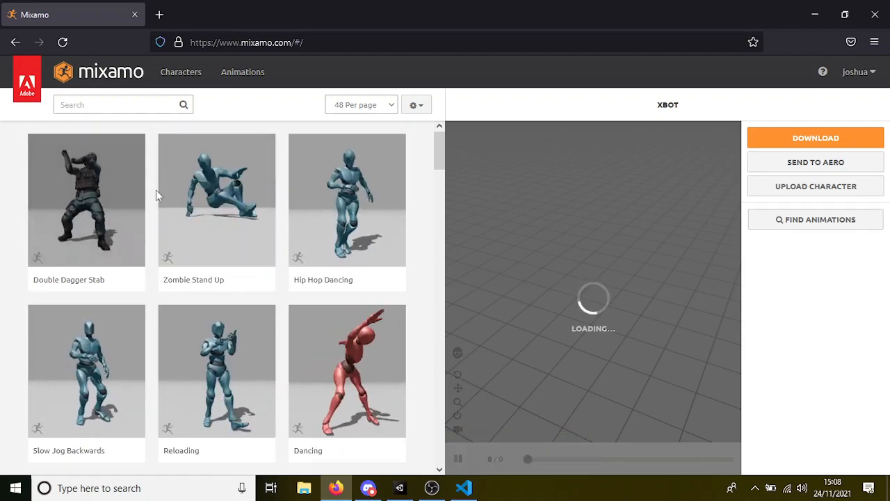
Preview the Hip Hop Dancing animation on the character and look through the other animations in the library.
{"action": "left_click", "coordinate": [362, 211]}
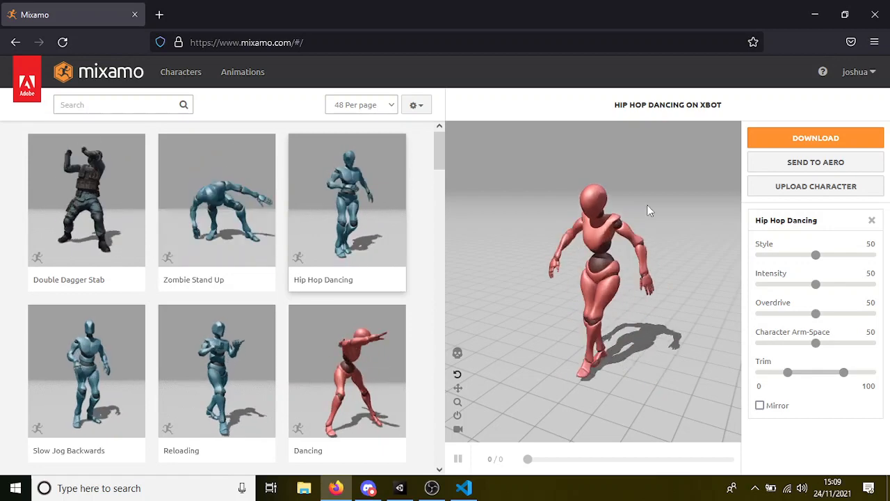
{"action": "scroll", "coordinate": [354, 348], "scroll_direction": "down", "scroll_amount": 5}
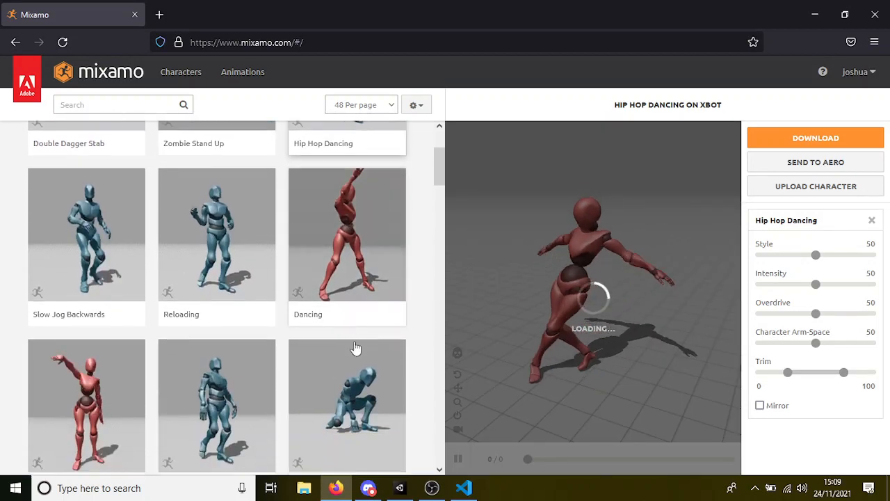
{"action": "scroll", "coordinate": [348, 351], "scroll_direction": "up", "scroll_amount": 5}
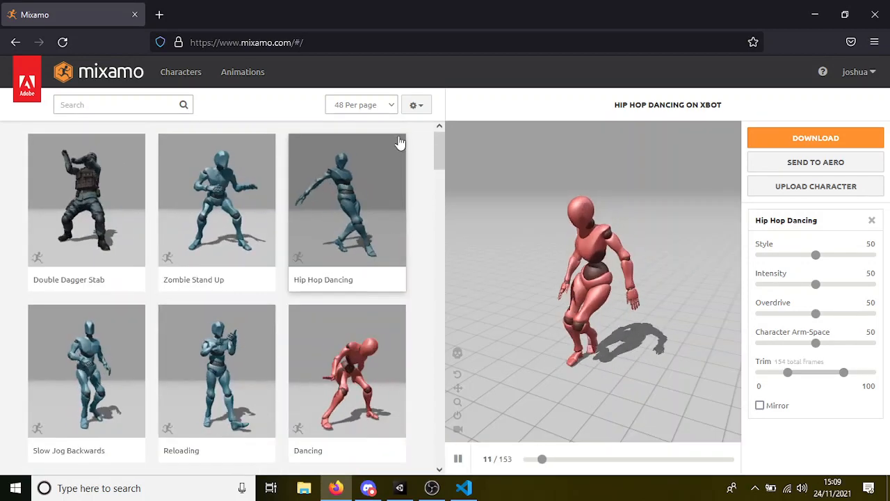
{"action": "scroll", "coordinate": [292, 328], "scroll_direction": "down", "scroll_amount": 10}
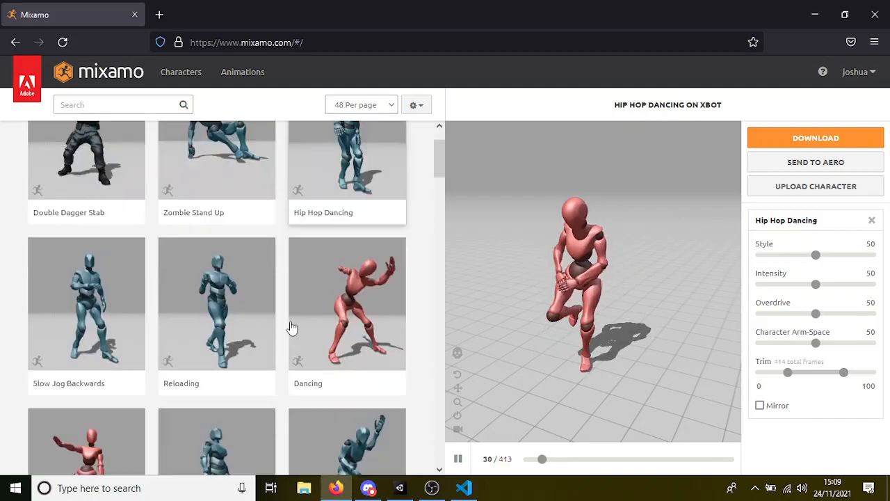
{"action": "scroll", "coordinate": [320, 344], "scroll_direction": "down", "scroll_amount": 4}
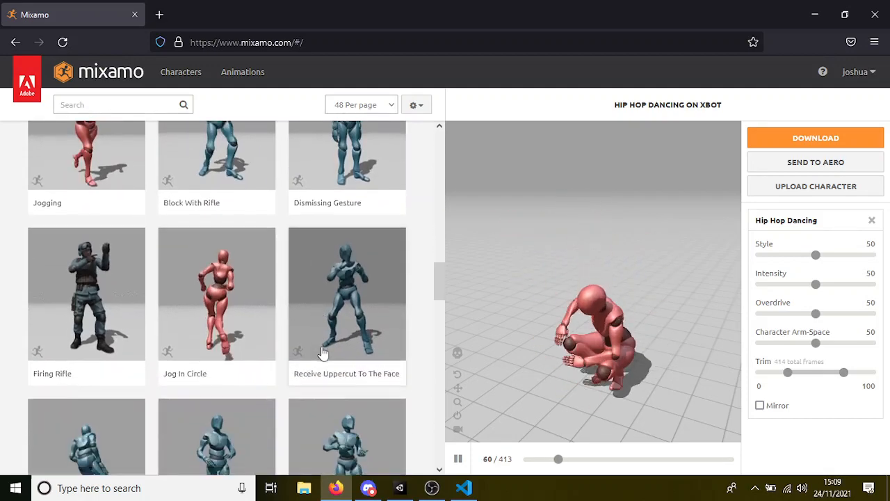
{"action": "scroll", "coordinate": [320, 344], "scroll_direction": "up", "scroll_amount": 5}
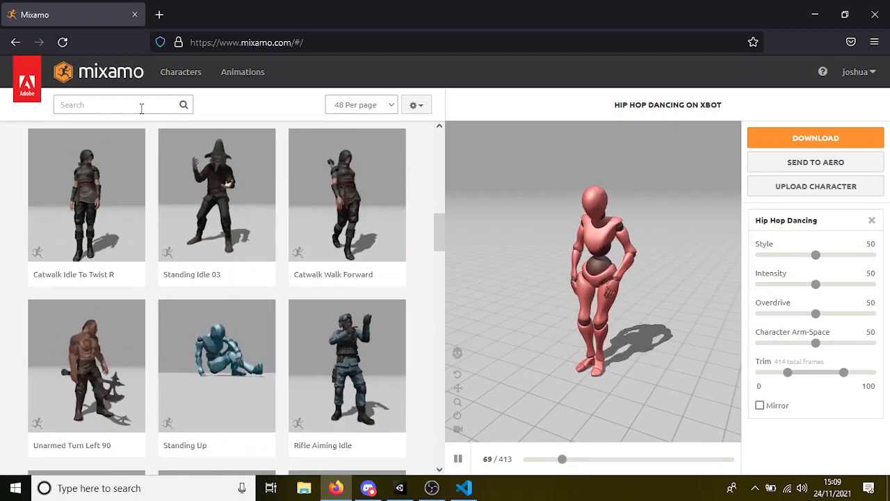
Filter the animation library by the Combat genre and look through the listed animations.
{"action": "left_click", "coordinate": [145, 106]}
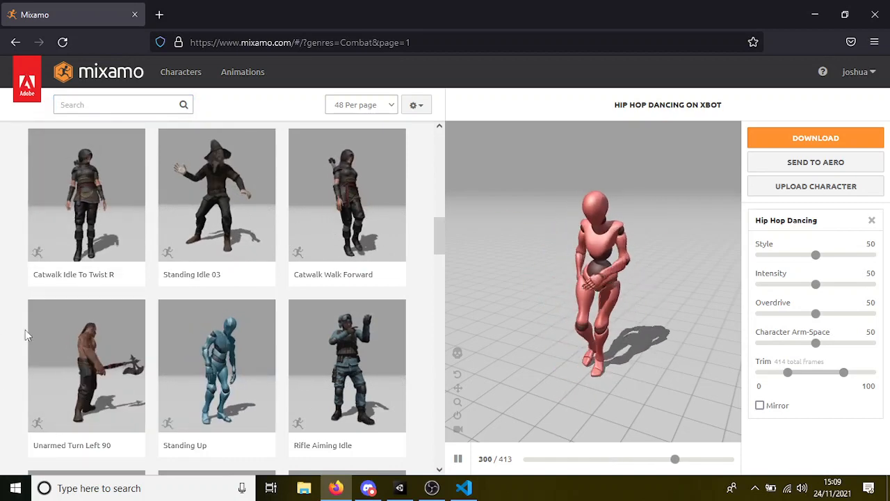
{"action": "scroll", "coordinate": [382, 306], "scroll_direction": "down", "scroll_amount": 12}
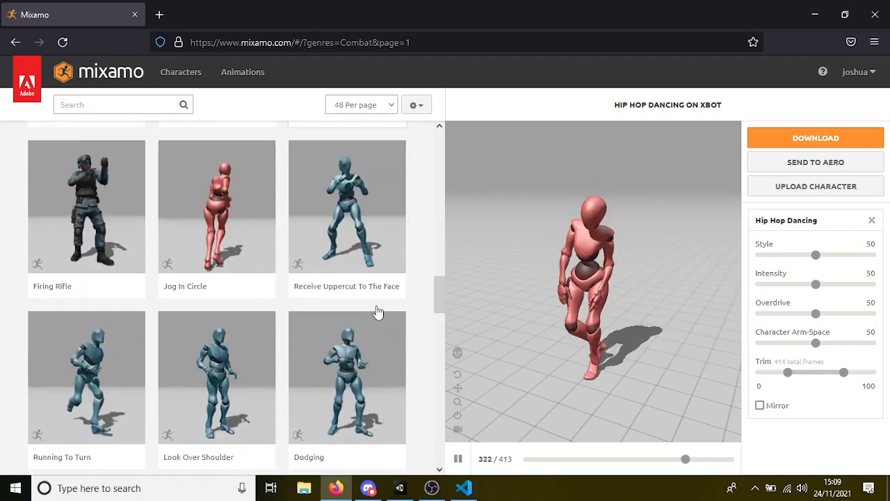
{"action": "scroll", "coordinate": [386, 310], "scroll_direction": "down", "scroll_amount": 10}
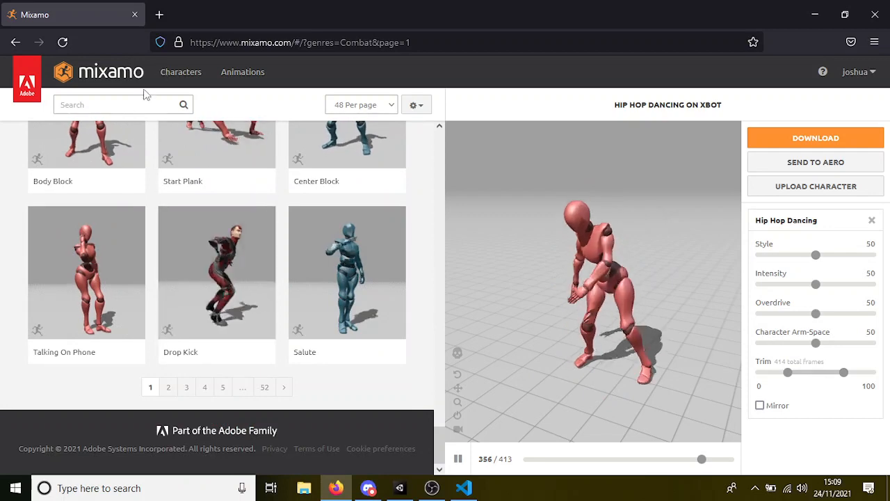
Search the Combat animations for "bundle" and go to the second page of the list.
{"action": "left_click", "coordinate": [135, 132]}
{"action": "left_click", "coordinate": [132, 107]}
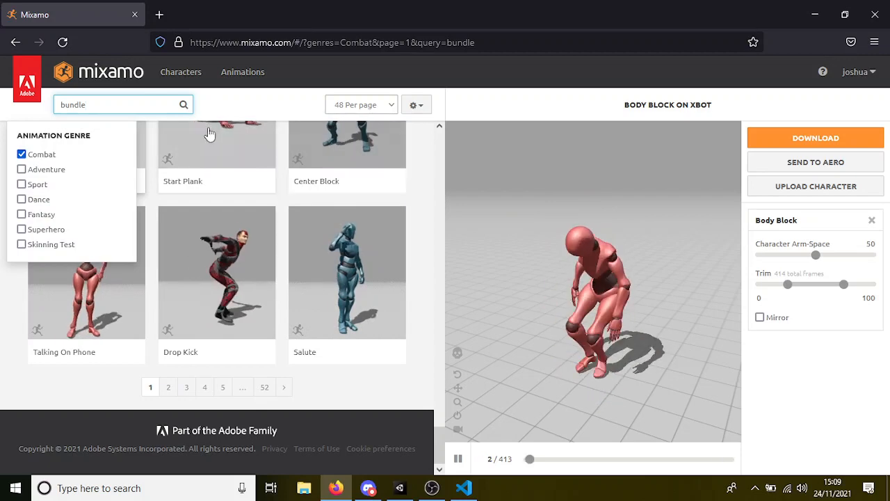
{"action": "key", "text": "Return"}
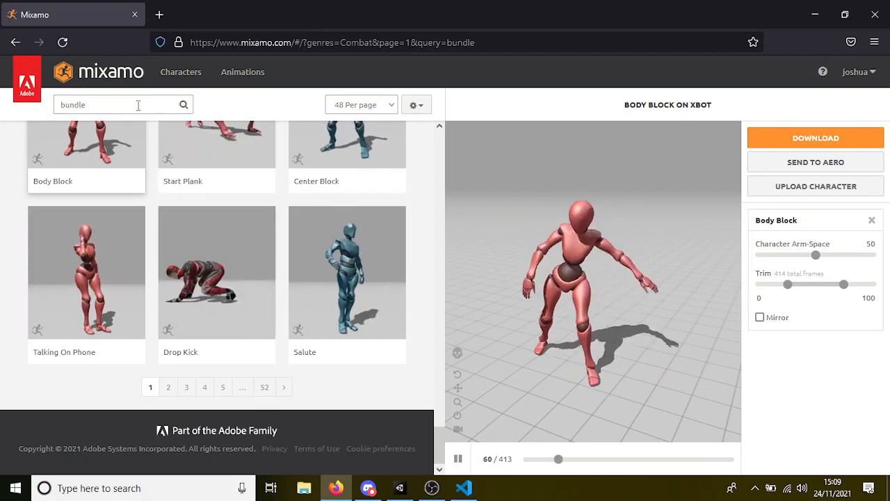
{"action": "left_click", "coordinate": [137, 105]}
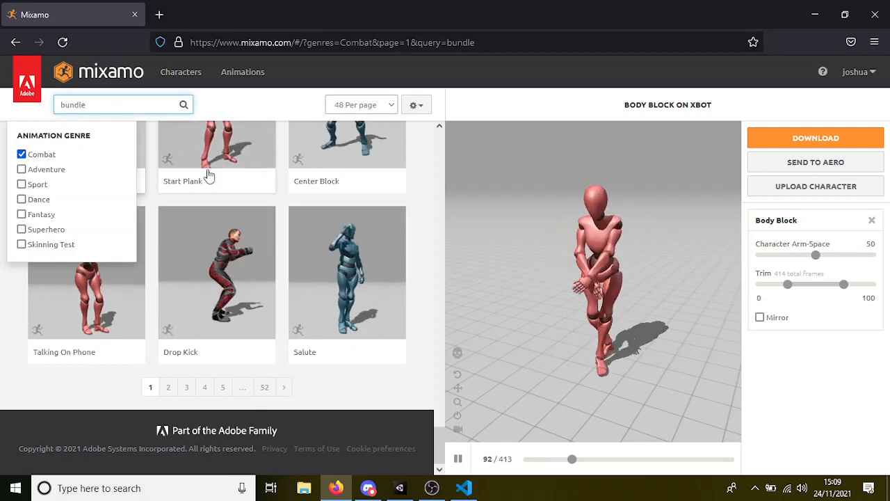
{"action": "left_click", "coordinate": [183, 106]}
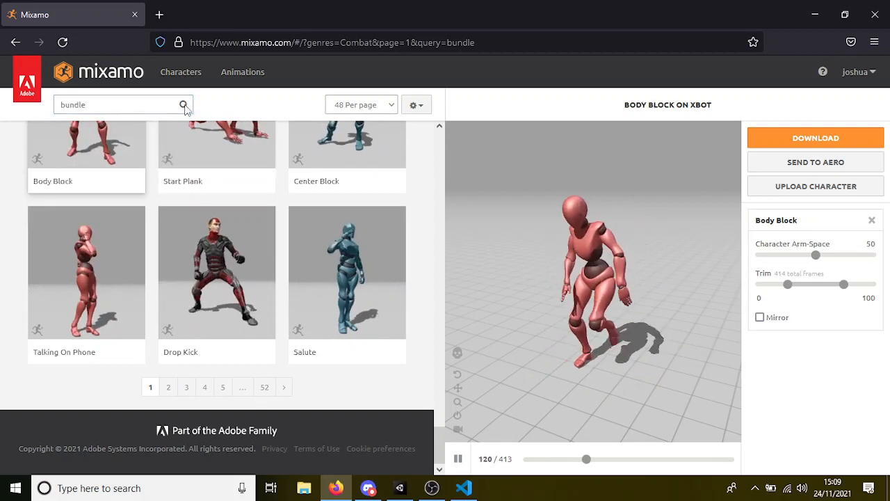
{"action": "scroll", "coordinate": [354, 302], "scroll_direction": "up", "scroll_amount": 12}
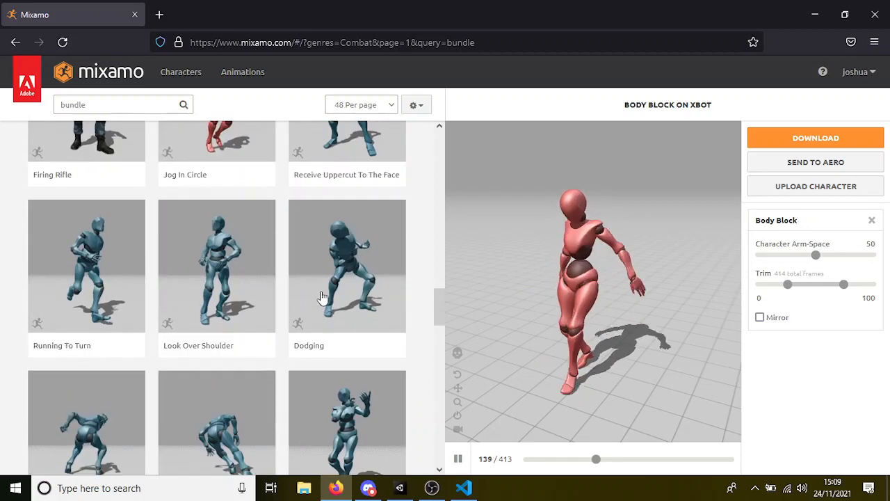
{"action": "scroll", "coordinate": [323, 295], "scroll_direction": "down", "scroll_amount": 12}
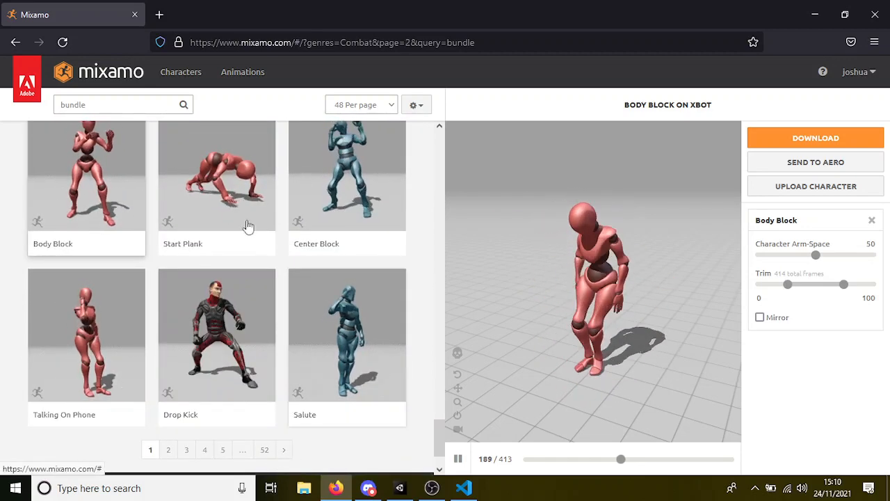
Clear the "bundle" search term and switch the animation list to small thumbnails.
{"action": "left_click", "coordinate": [157, 105]}
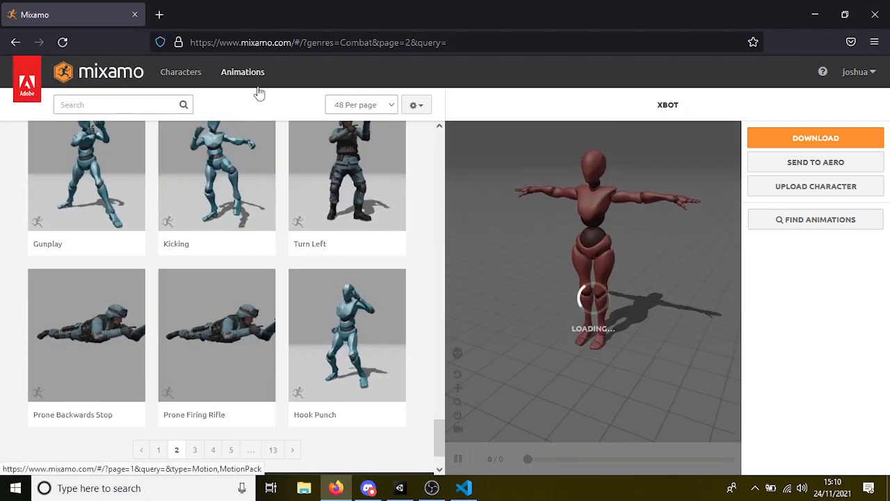
{"action": "left_click", "coordinate": [414, 105]}
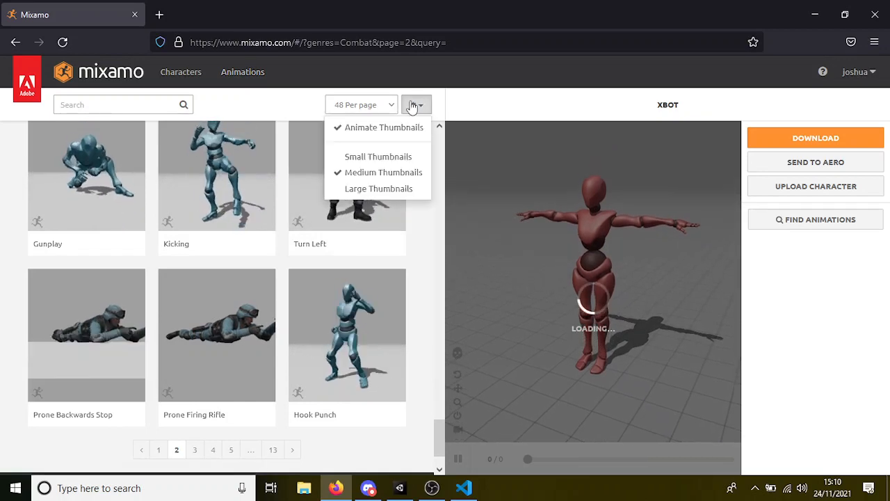
{"action": "left_click", "coordinate": [411, 102]}
{"action": "left_click", "coordinate": [416, 104]}
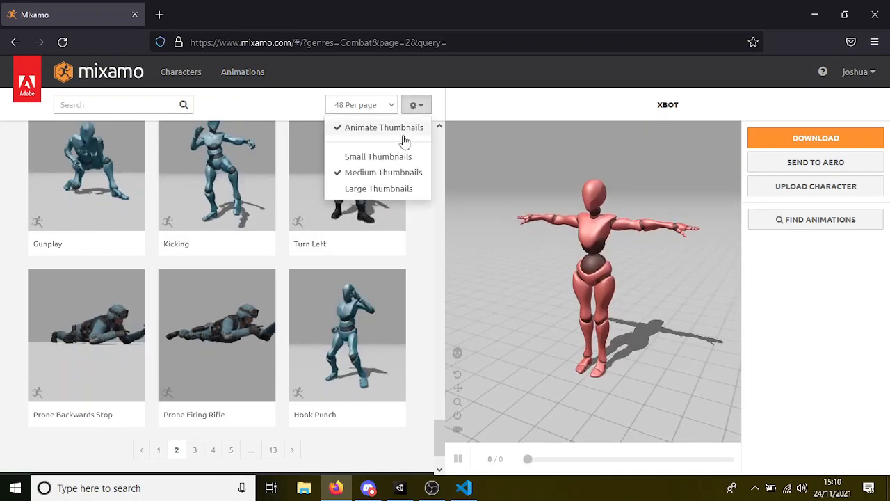
{"action": "left_click", "coordinate": [391, 157]}
{"action": "left_click", "coordinate": [415, 108]}
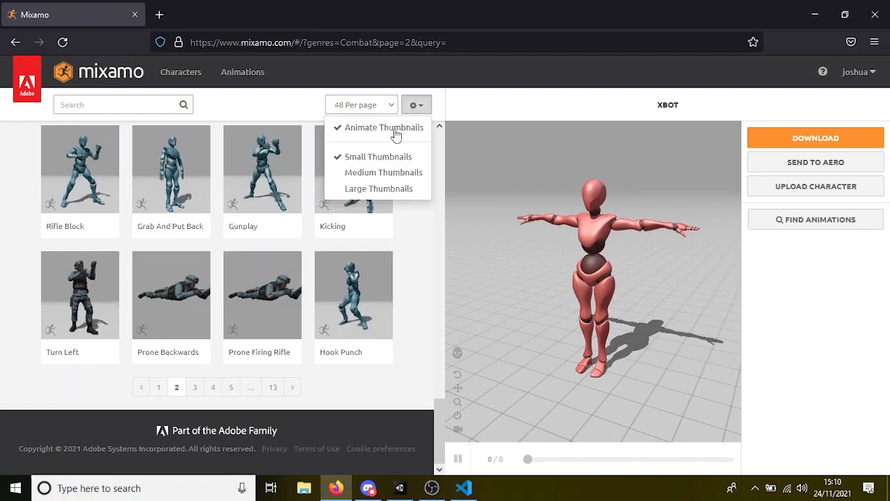
Show 96 Combat animations per page and look through the list.
{"action": "left_click", "coordinate": [388, 106]}
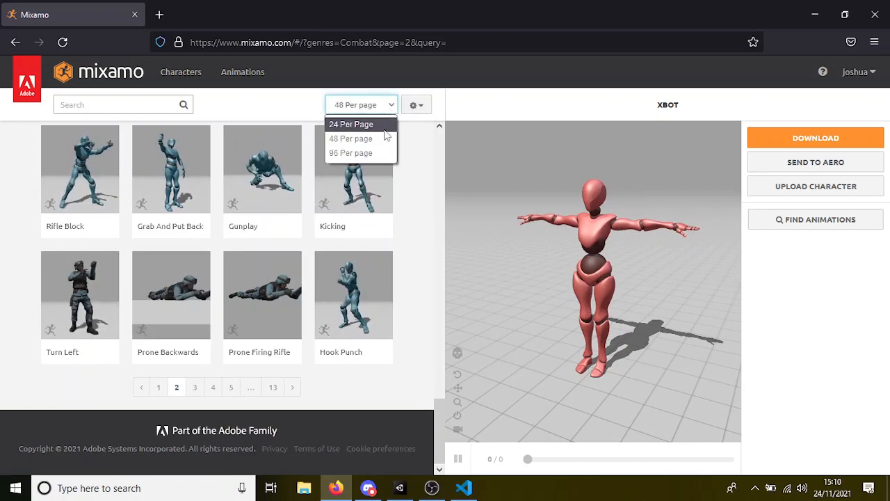
{"action": "left_click", "coordinate": [370, 155]}
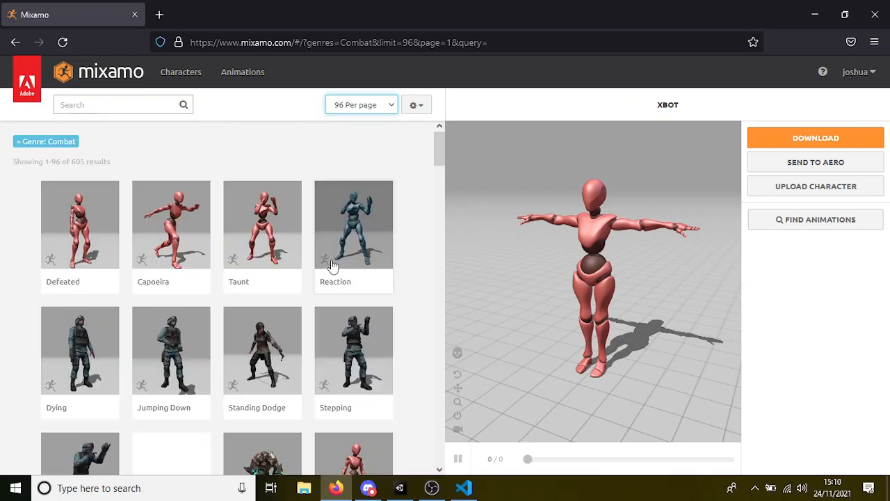
{"action": "scroll", "coordinate": [334, 270], "scroll_direction": "down", "scroll_amount": 6}
{"action": "scroll", "coordinate": [337, 274], "scroll_direction": "down", "scroll_amount": 15}
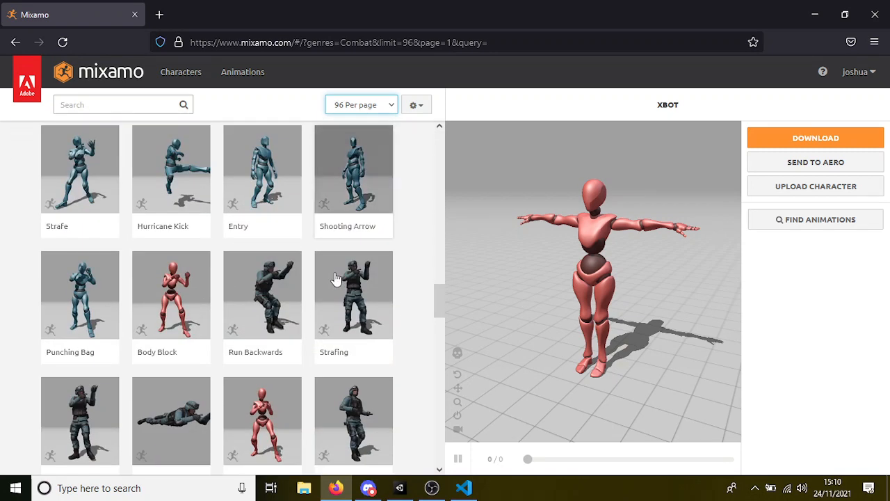
{"action": "scroll", "coordinate": [334, 272], "scroll_direction": "down", "scroll_amount": 1}
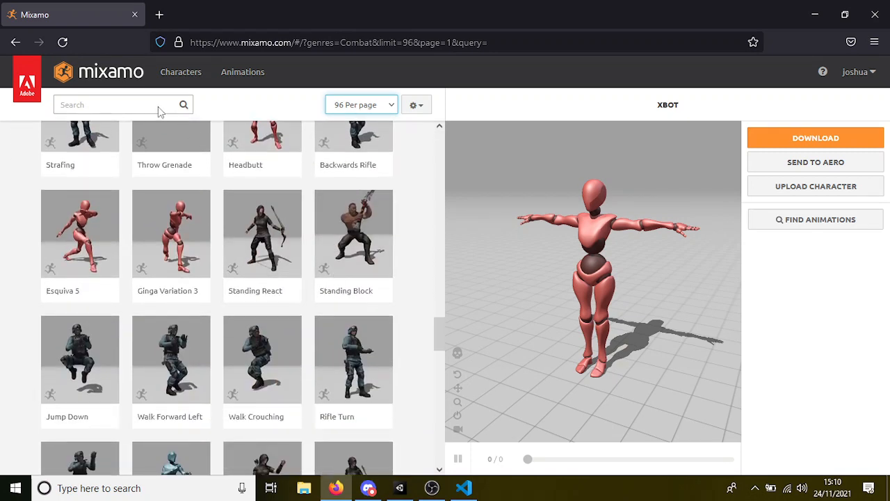
{"action": "scroll", "coordinate": [202, 275], "scroll_direction": "down", "scroll_amount": 20}
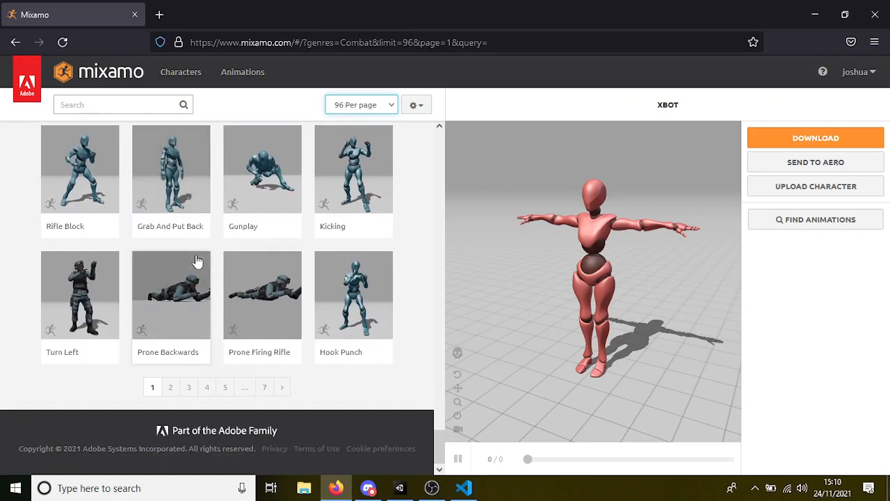
Remove the Combat genre filter and search the animations for "walking".
{"action": "left_click", "coordinate": [128, 104]}
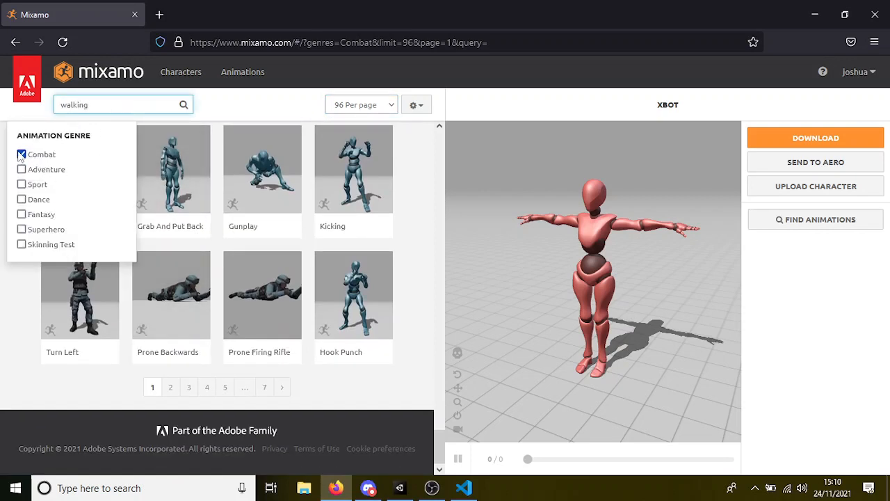
{"action": "left_click", "coordinate": [102, 103]}
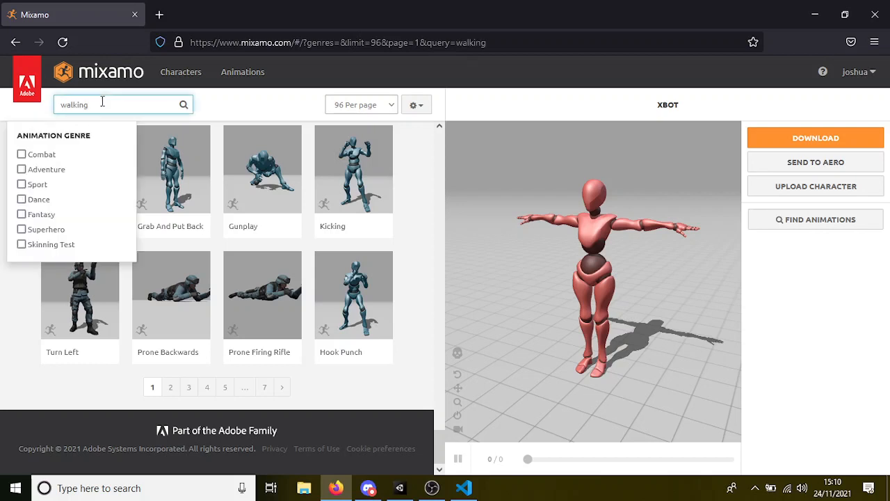
{"action": "key", "text": "Return"}
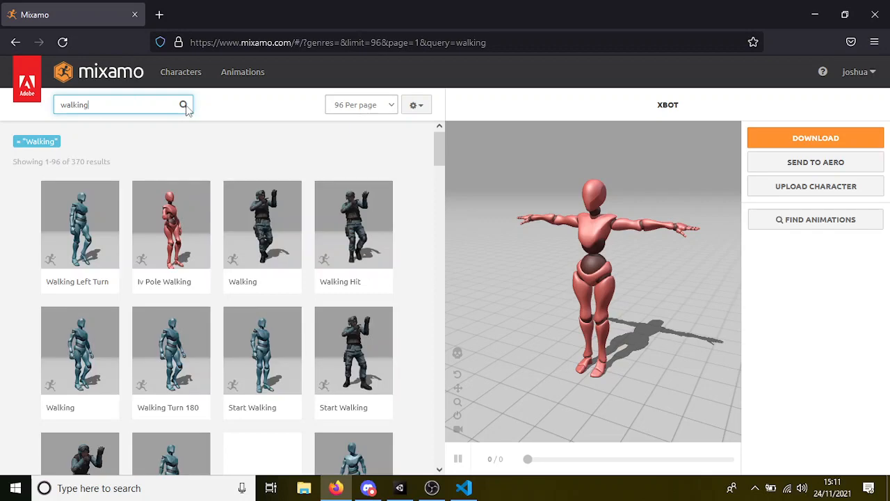
Find the Basic Locomotion pack among the walking animations and preview it on the character.
{"action": "scroll", "coordinate": [249, 272], "scroll_direction": "down", "scroll_amount": 3}
{"action": "right_click", "coordinate": [249, 275]}
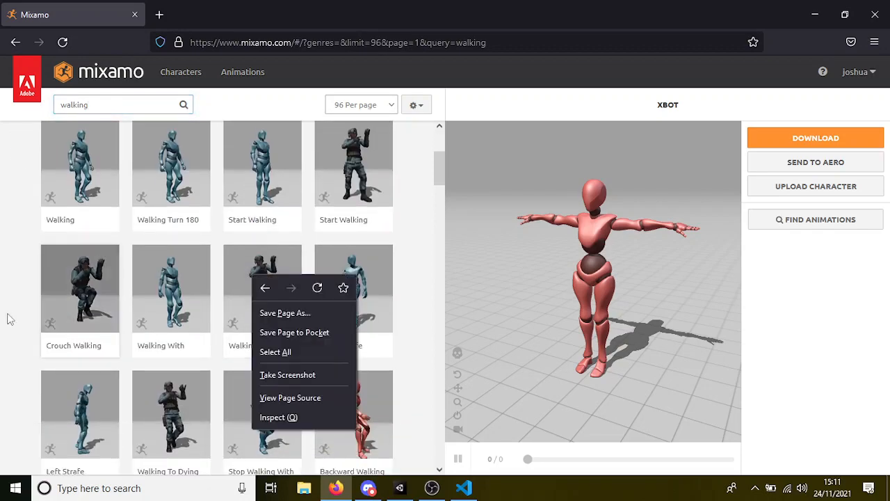
{"action": "scroll", "coordinate": [49, 318], "scroll_direction": "down", "scroll_amount": 6}
{"action": "scroll", "coordinate": [48, 317], "scroll_direction": "down", "scroll_amount": 10}
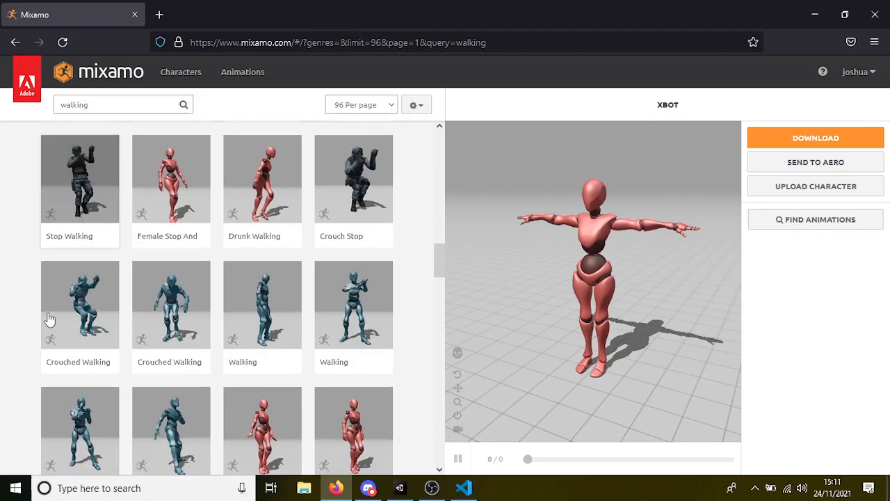
{"action": "scroll", "coordinate": [51, 313], "scroll_direction": "down", "scroll_amount": 2}
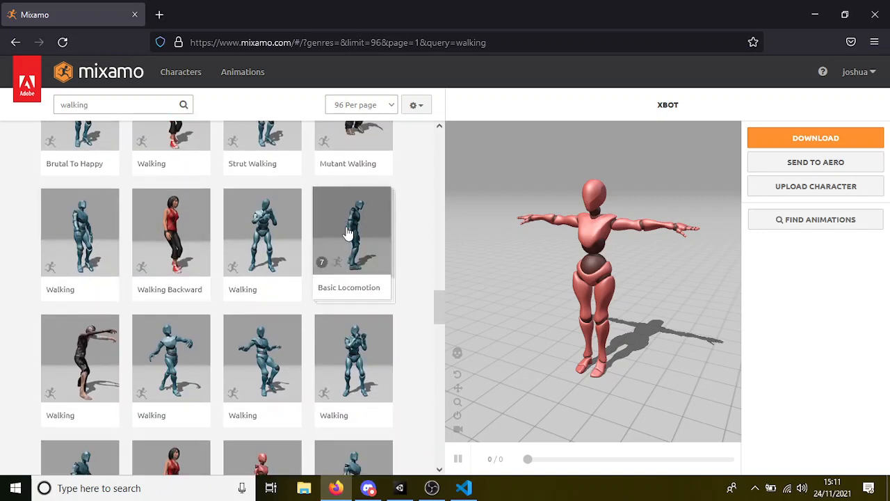
{"action": "left_click", "coordinate": [353, 291]}
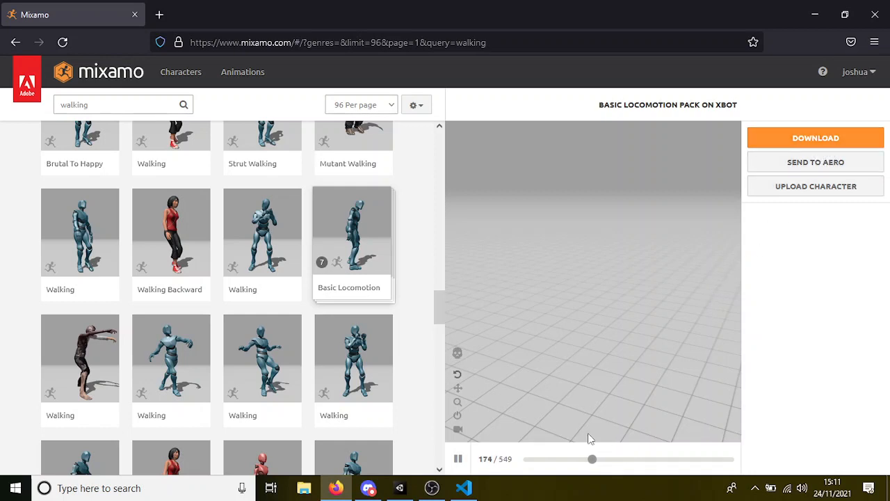
Download the Basic Locomotion pack in FBX for Unity(.fbx) format with the T-pose option and save the zip file.
{"action": "left_click", "coordinate": [807, 137]}
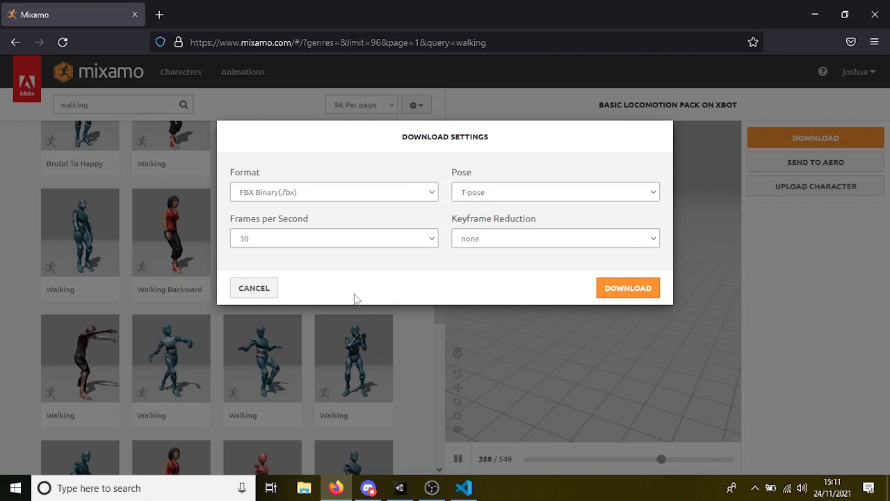
{"action": "left_click", "coordinate": [404, 198]}
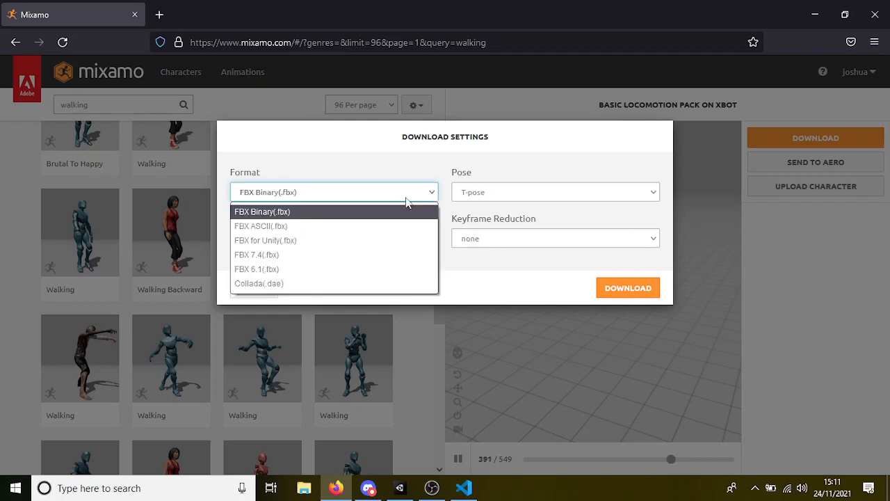
{"action": "left_click", "coordinate": [292, 247]}
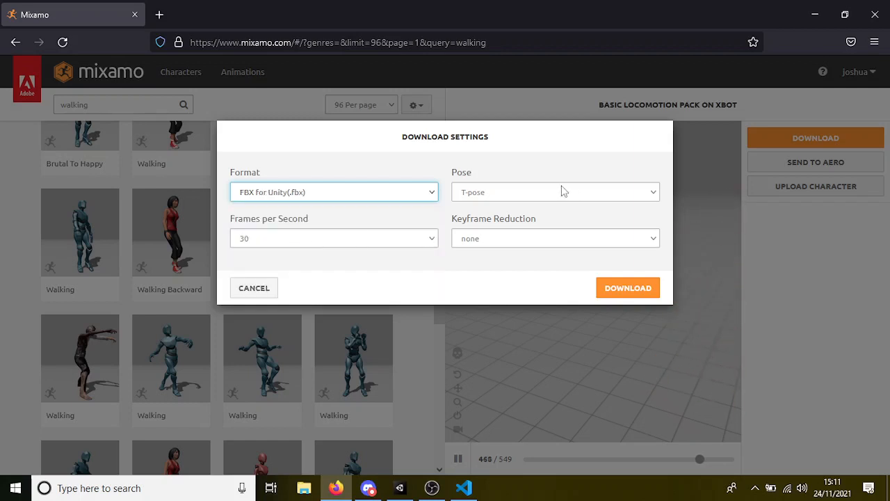
{"action": "left_click", "coordinate": [521, 192]}
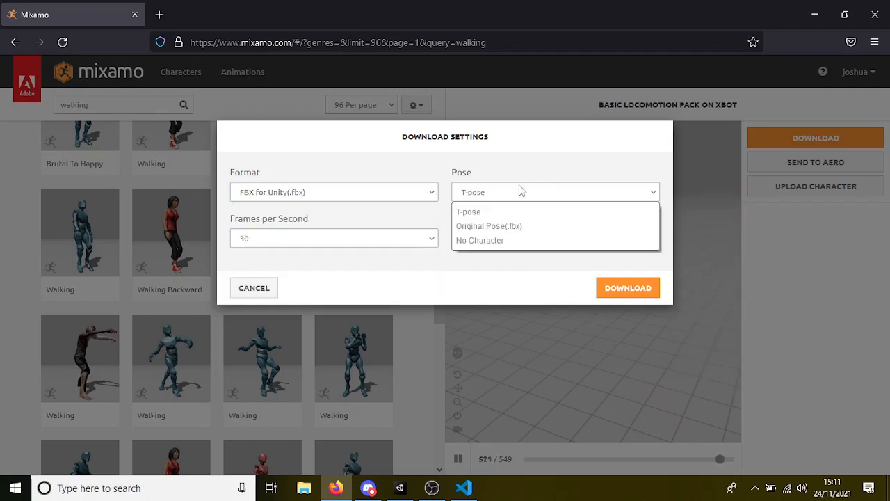
{"action": "left_click", "coordinate": [526, 174]}
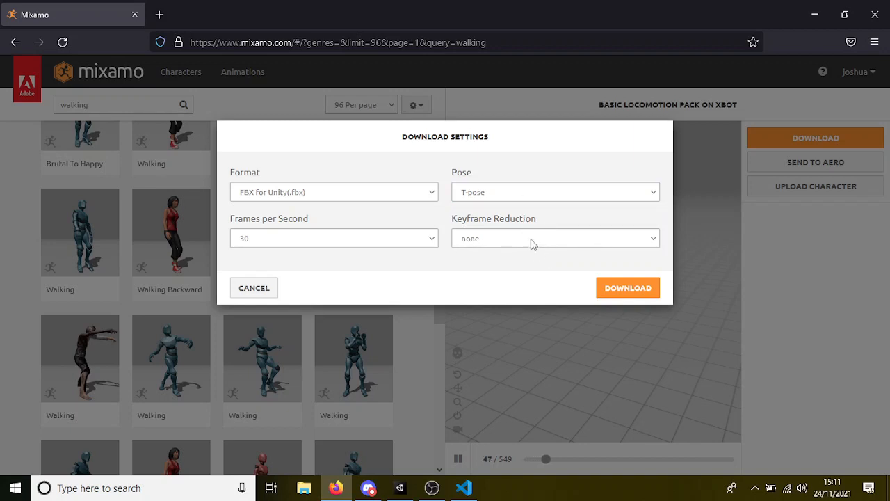
{"action": "left_click", "coordinate": [515, 199]}
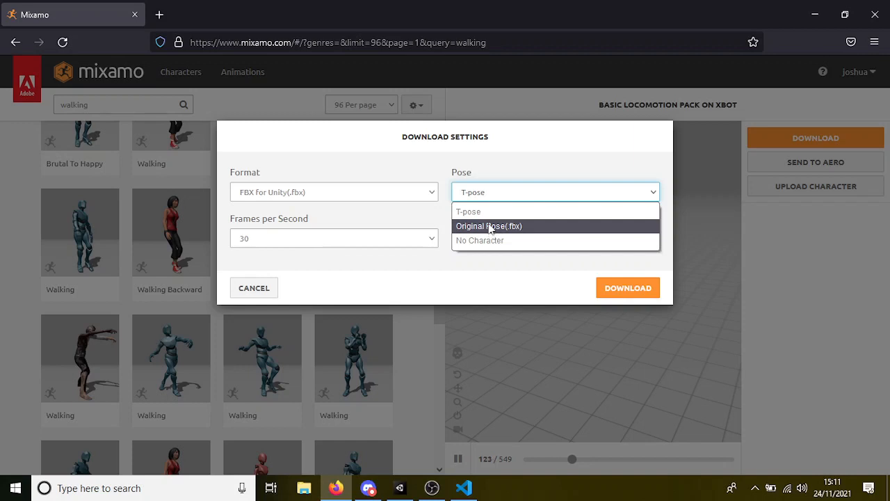
{"action": "left_click", "coordinate": [529, 217]}
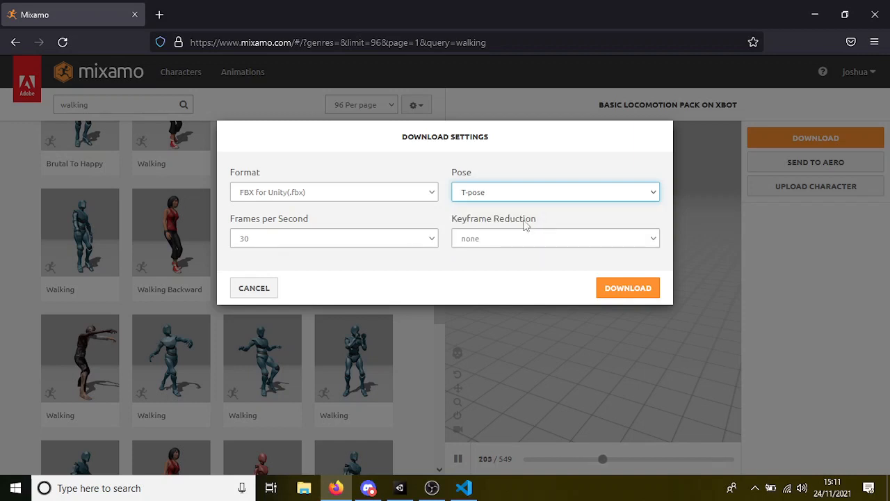
{"action": "left_click", "coordinate": [644, 294]}
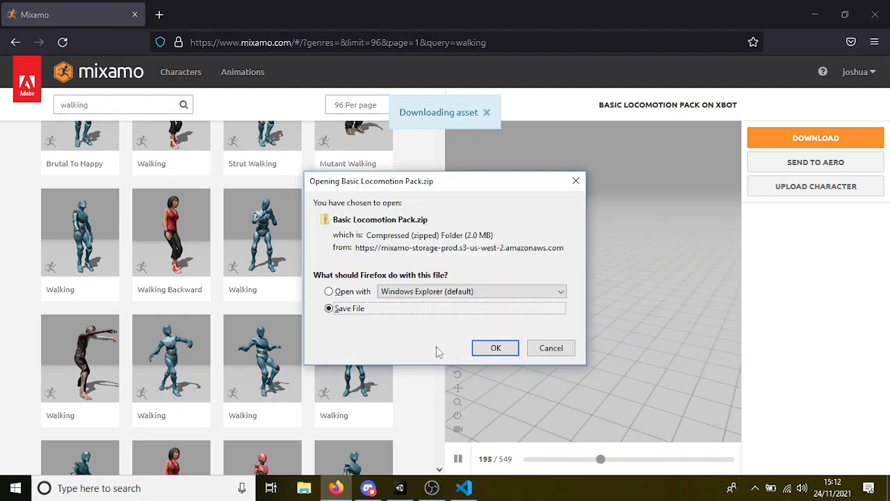
{"action": "left_click", "coordinate": [495, 348]}
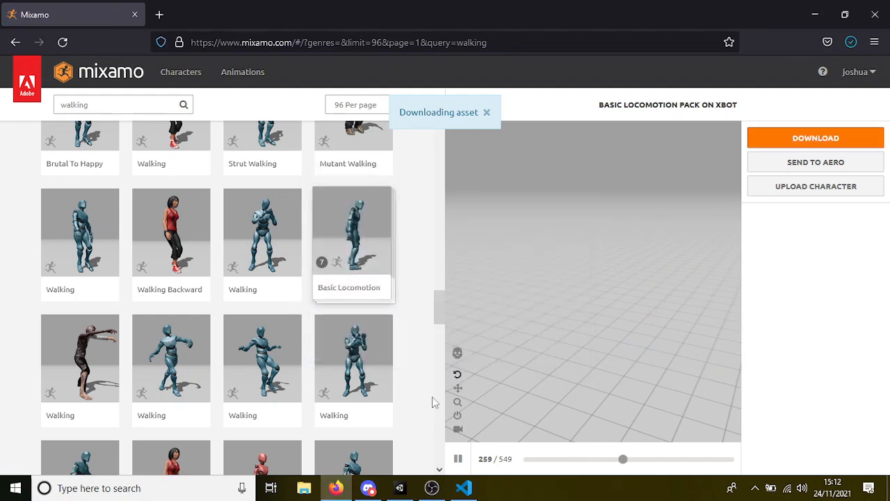
Switch to File Explorer and extract the Basic Locomotion Pack zip within the Downloads folder.
{"action": "left_click", "coordinate": [305, 487]}
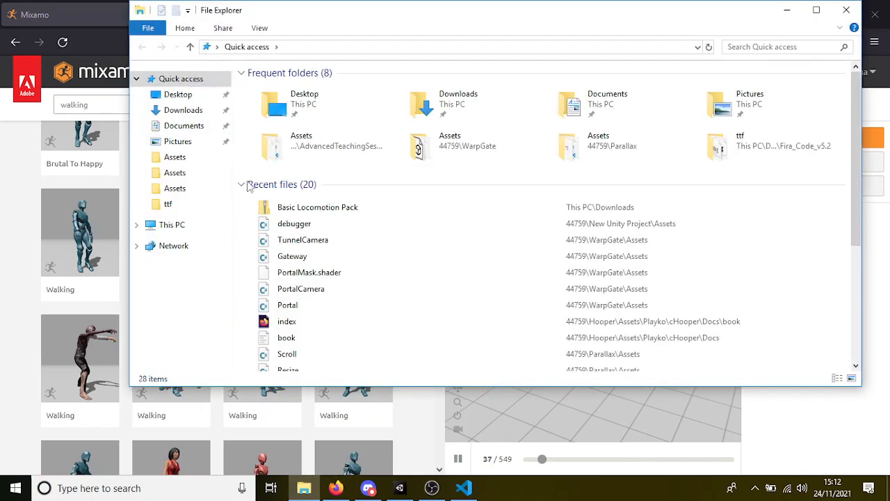
{"action": "left_click", "coordinate": [194, 112]}
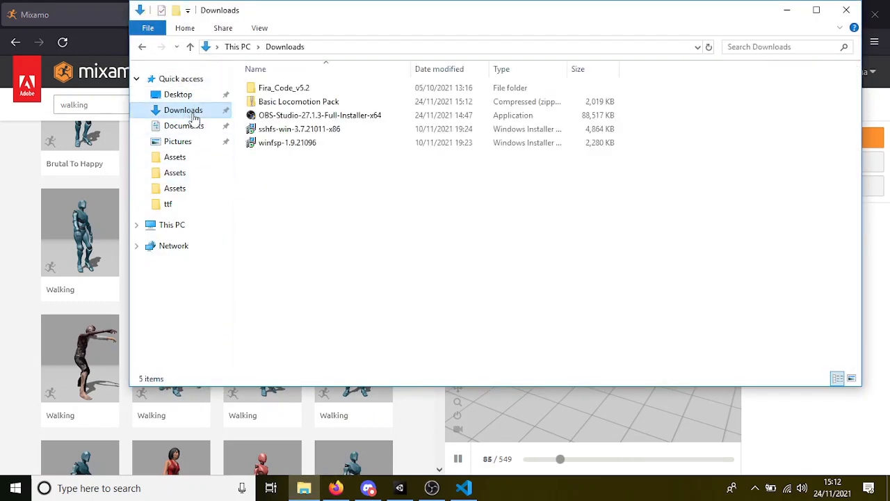
{"action": "left_click", "coordinate": [334, 102]}
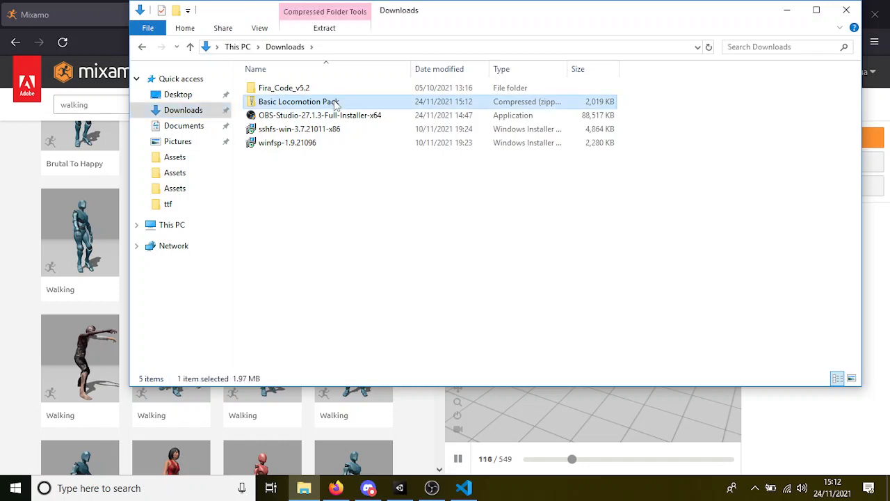
{"action": "right_click", "coordinate": [335, 102]}
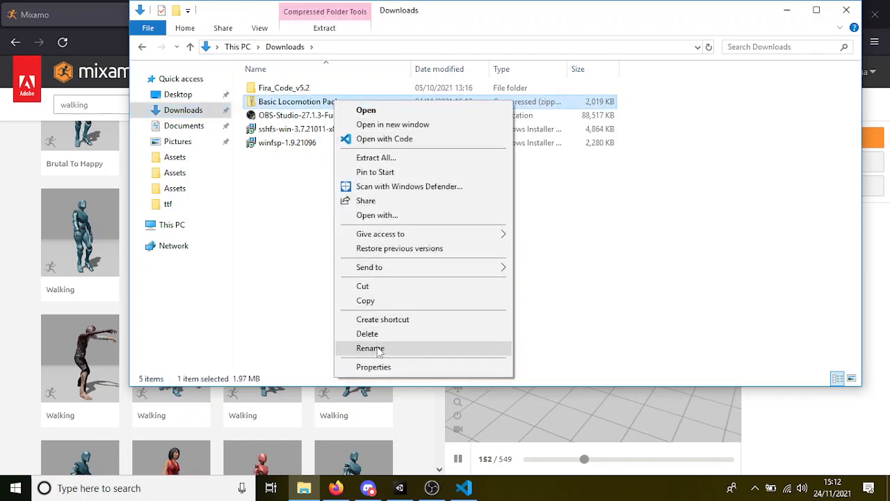
{"action": "left_click", "coordinate": [393, 159]}
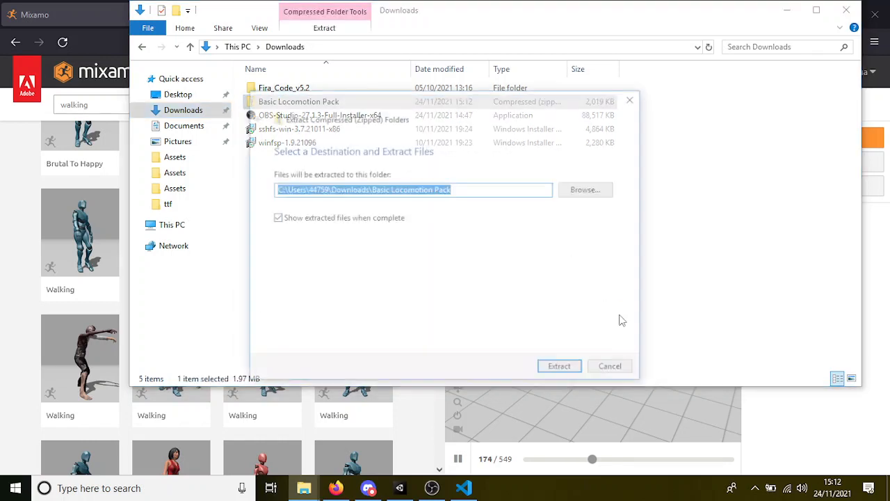
{"action": "left_click", "coordinate": [562, 371]}
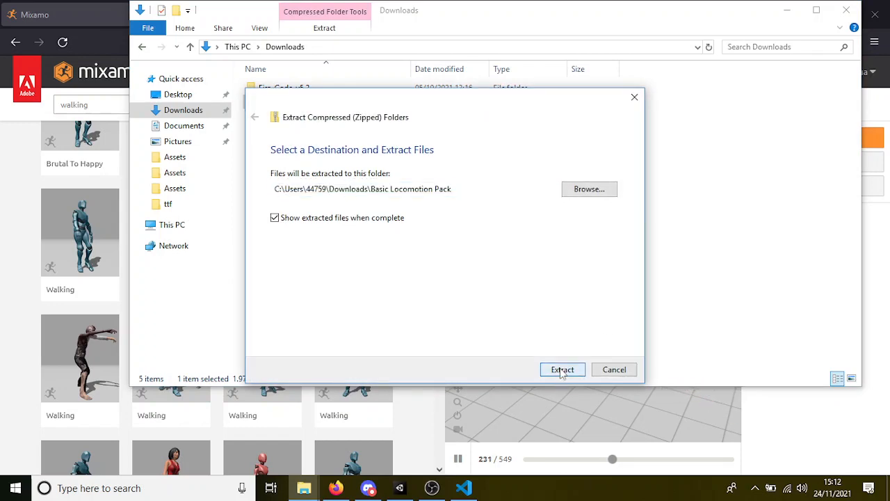
Import all eight extracted Basic Locomotion Pack files into the Assets folder of the Unity project.
{"action": "left_click", "coordinate": [400, 488]}
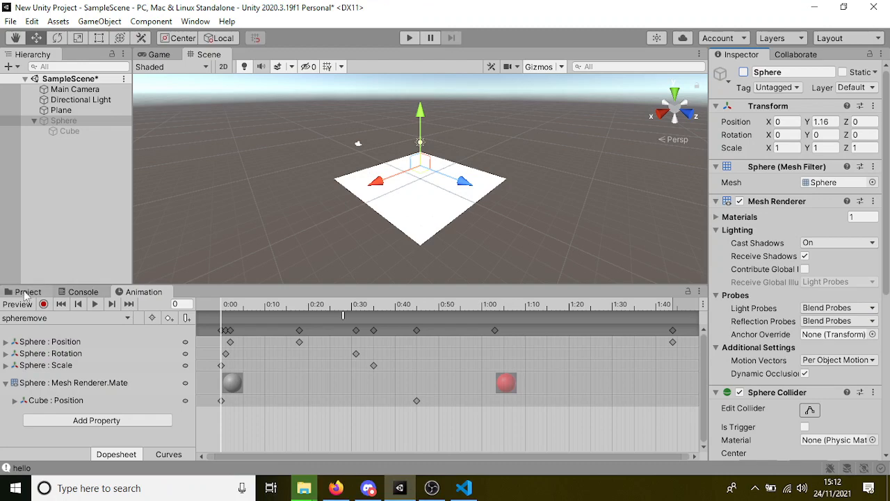
{"action": "left_click", "coordinate": [26, 293]}
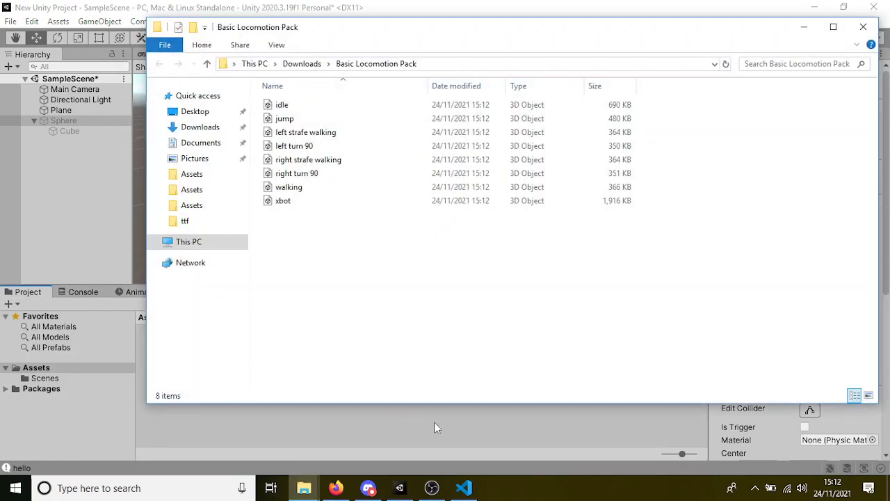
{"action": "left_click_drag", "start_coordinate": [480, 301], "coordinate": [562, 18]}
{"action": "left_click_drag", "start_coordinate": [485, 86], "coordinate": [464, 432]}
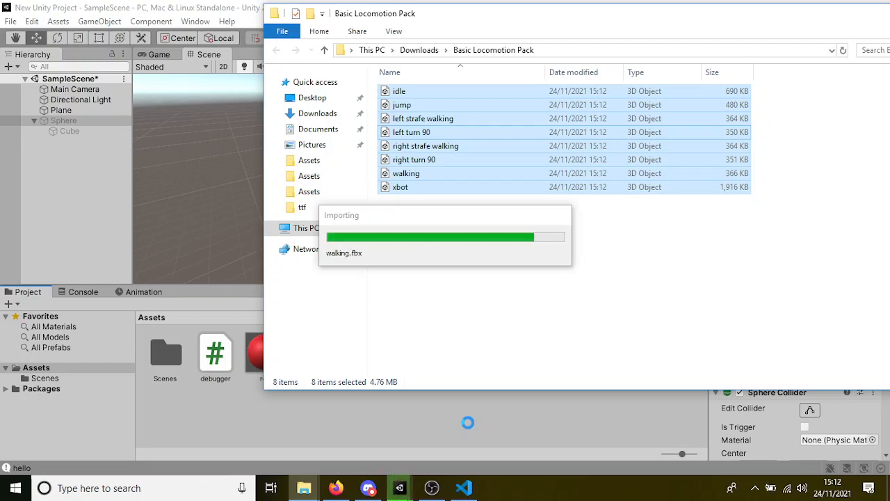
{"action": "left_click", "coordinate": [474, 425]}
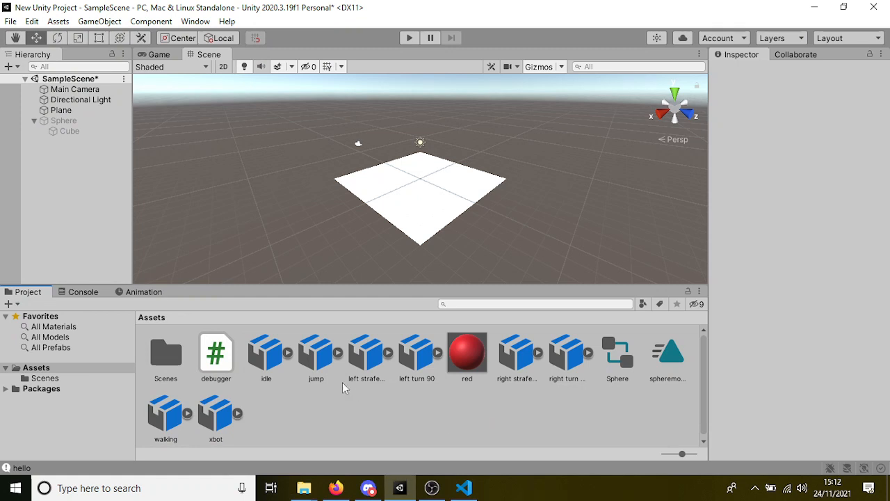
Inspect the animation clip contained in the imported idle model.
{"action": "left_click", "coordinate": [288, 354]}
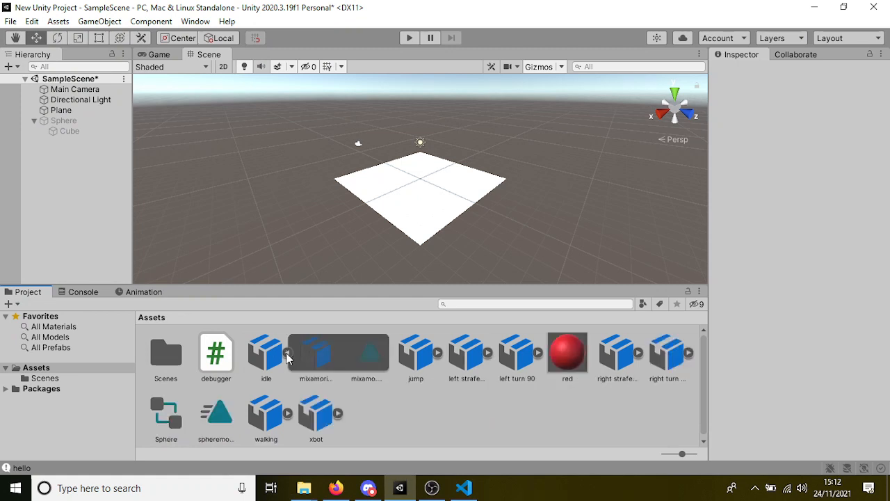
{"action": "left_click", "coordinate": [354, 368]}
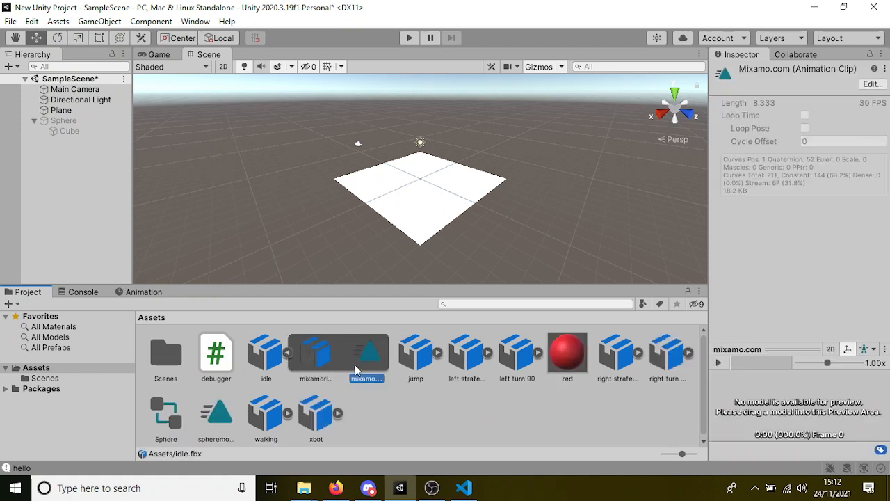
{"action": "left_click", "coordinate": [288, 353]}
Try placing the idle model in the scene over the plane.
{"action": "left_click_drag", "start_coordinate": [279, 355], "coordinate": [428, 194]}
{"action": "scroll", "coordinate": [429, 193], "scroll_direction": "up", "scroll_amount": 10}
{"action": "middle_click_drag", "start_coordinate": [407, 260], "coordinate": [446, 178]}
{"action": "scroll", "coordinate": [446, 173], "scroll_direction": "down", "scroll_amount": 2}
{"action": "middle_click_drag", "start_coordinate": [444, 144], "coordinate": [436, 178]}
{"action": "scroll", "coordinate": [436, 178], "scroll_direction": "up", "scroll_amount": 6}
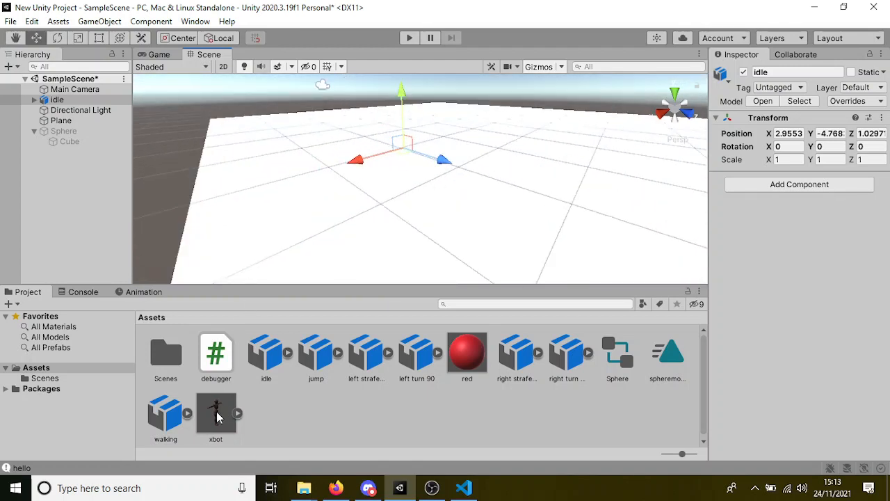
Place the xbot model in the scene and reset its transform to position 0, 0, 0.
{"action": "left_click_drag", "start_coordinate": [217, 418], "coordinate": [509, 182]}
{"action": "scroll", "coordinate": [509, 183], "scroll_direction": "down", "scroll_amount": 8}
{"action": "mouse_move", "coordinate": [518, 183]}
{"action": "middle_mouse_down"}
{"action": "mouse_move", "coordinate": [541, 179]}
{"action": "mouse_move", "coordinate": [521, 197]}
{"action": "middle_mouse_up"}
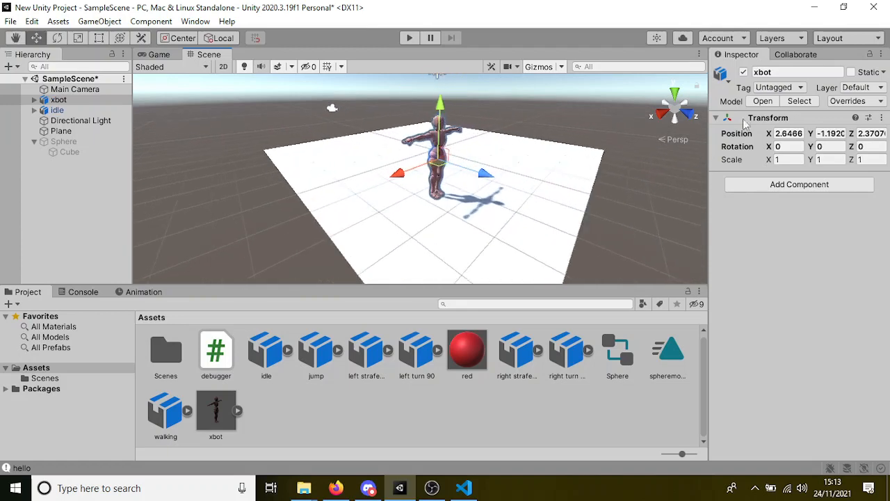
{"action": "right_click", "coordinate": [744, 118]}
{"action": "left_click", "coordinate": [786, 122]}
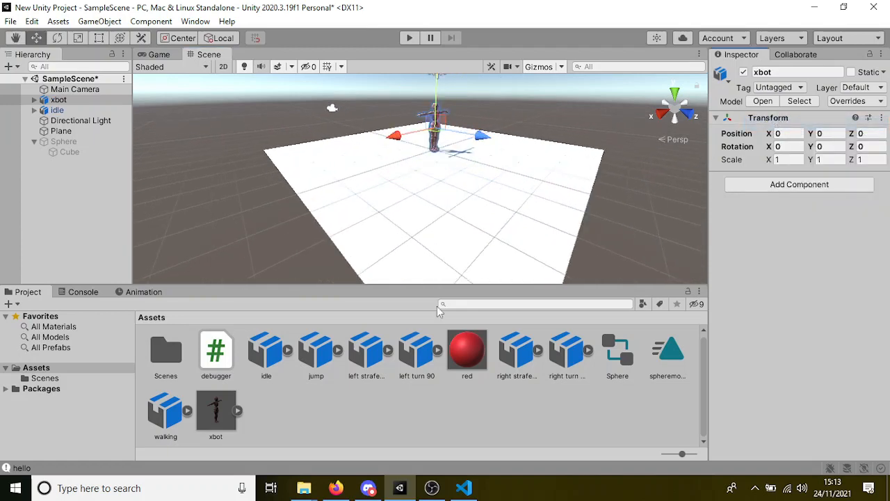
Delete the idle object from the scene hierarchy.
{"action": "left_click", "coordinate": [266, 352]}
{"action": "left_click", "coordinate": [69, 110]}
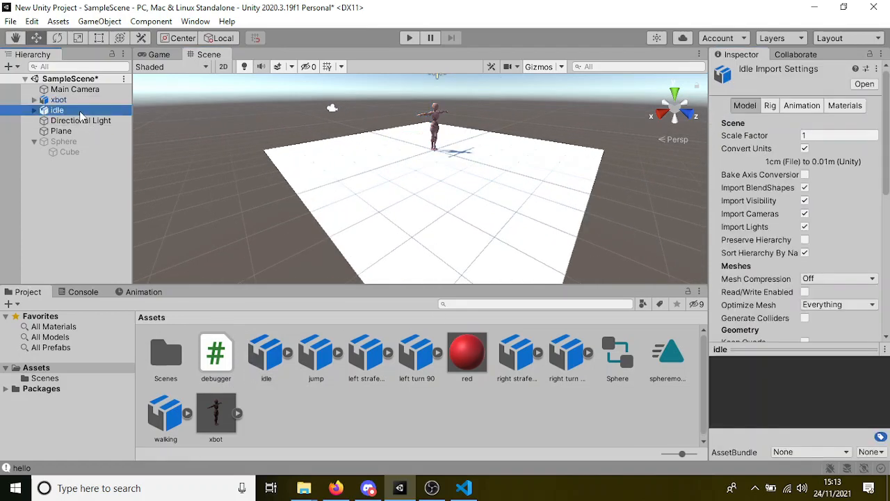
{"action": "key", "text": "Delete"}
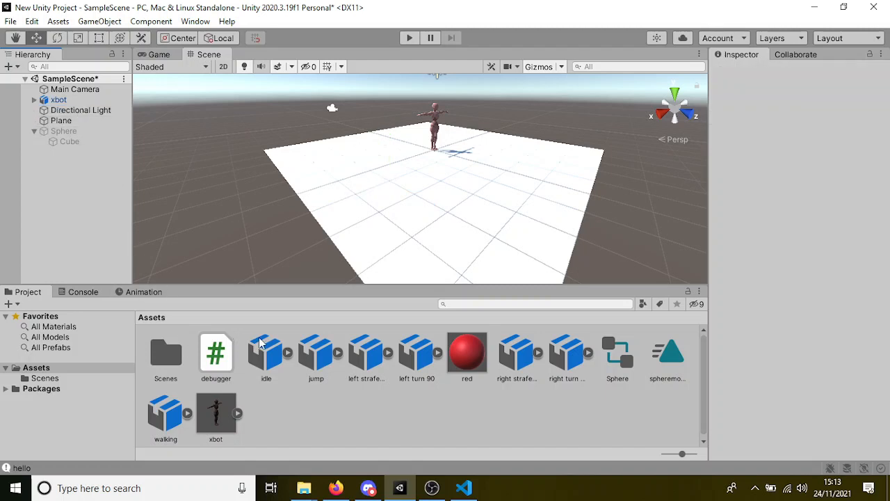
Duplicate the mixamo.com clip inside the idle model as a standalone asset and rename the copy idle.
{"action": "left_click", "coordinate": [287, 353]}
{"action": "left_click", "coordinate": [365, 355]}
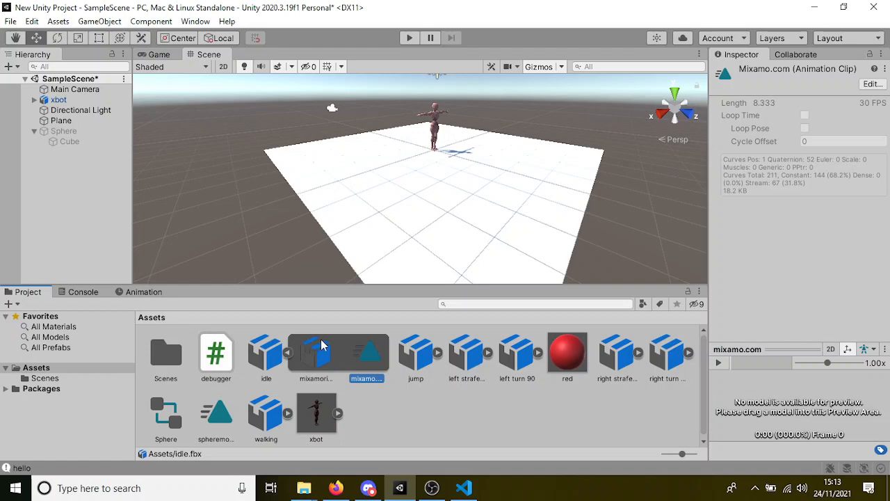
{"action": "key", "text": "ctrl+d"}
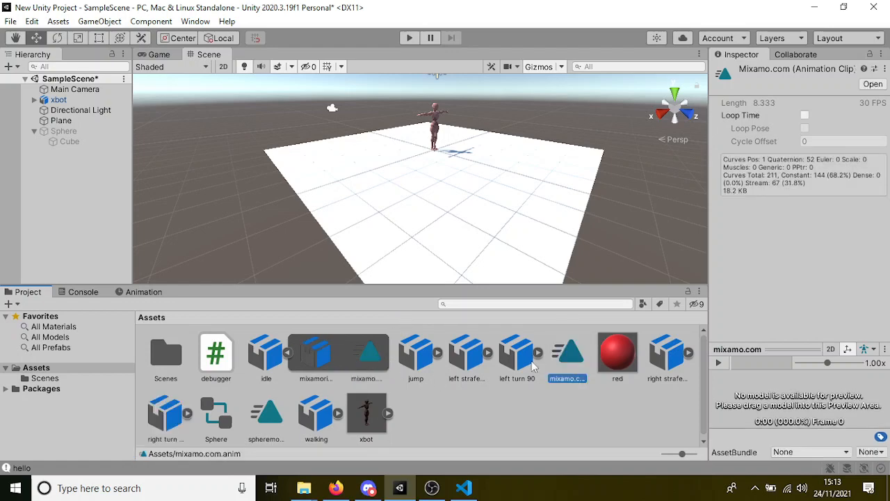
{"action": "right_click", "coordinate": [557, 356]}
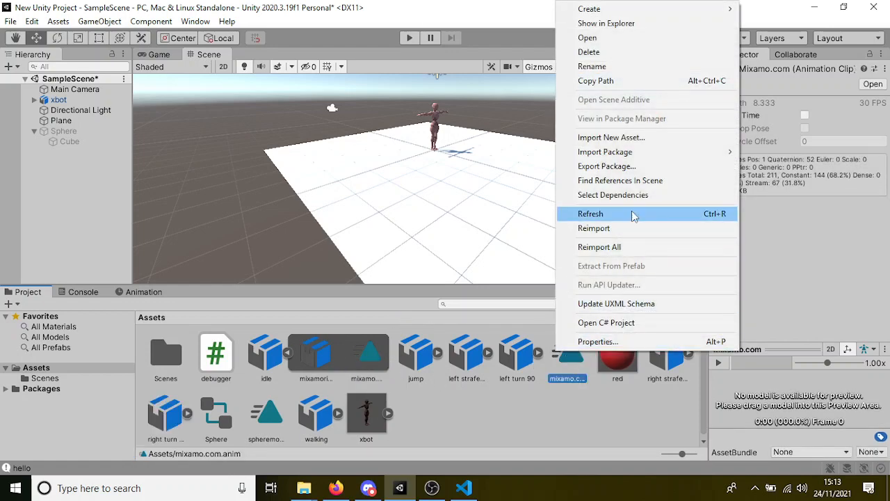
{"action": "left_click", "coordinate": [621, 67]}
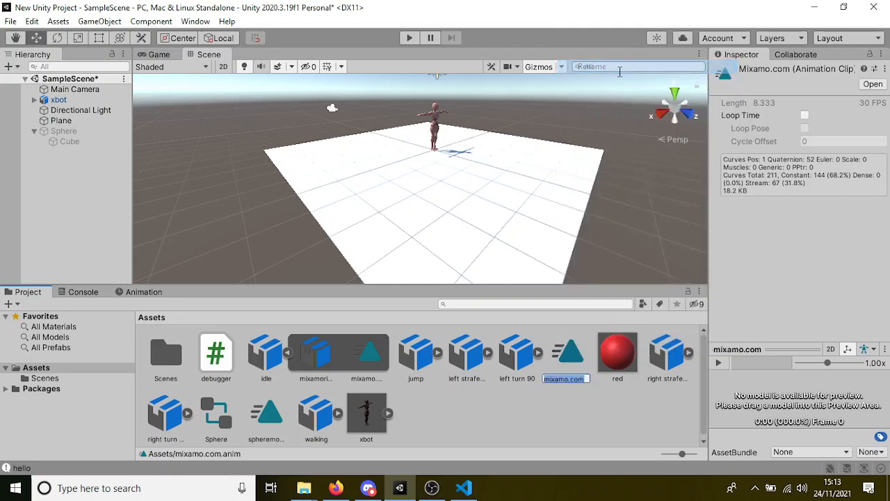
{"action": "type", "text": "idle"}
{"action": "key", "text": "Return"}
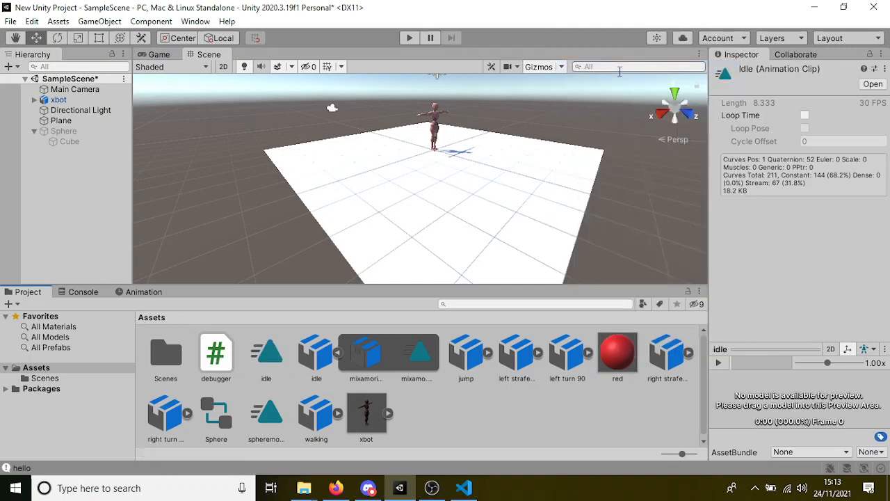
Duplicate the mixamo.com clip inside the jump model and rename the copy jump.
{"action": "left_click", "coordinate": [489, 354]}
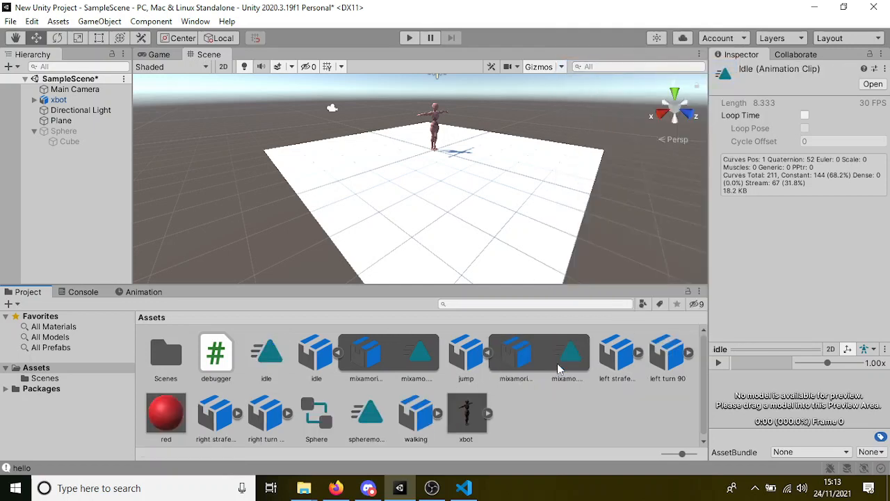
{"action": "left_click", "coordinate": [558, 362]}
{"action": "key", "text": "ctrl+d"}
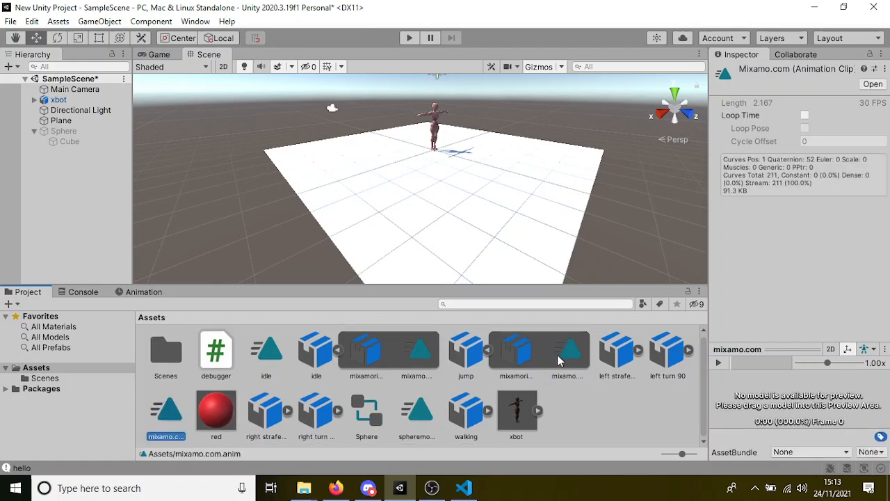
{"action": "right_click", "coordinate": [167, 412]}
{"action": "left_click", "coordinate": [224, 122]}
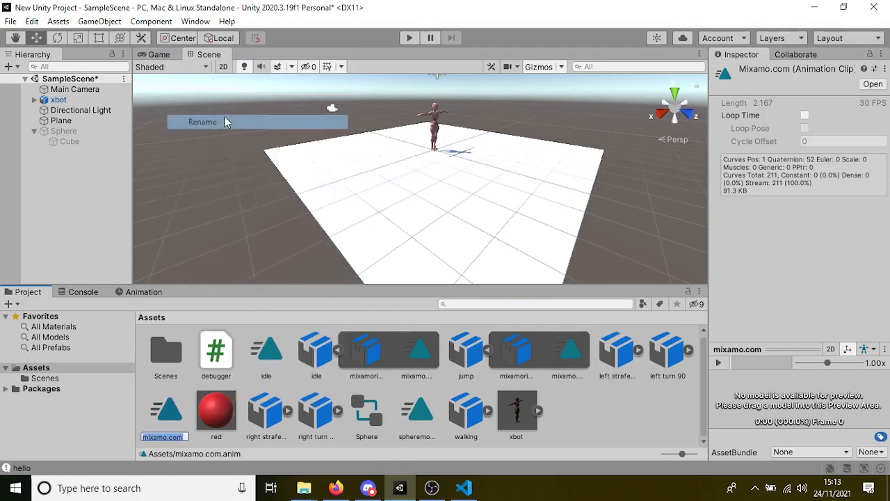
{"action": "type", "text": "ju"}
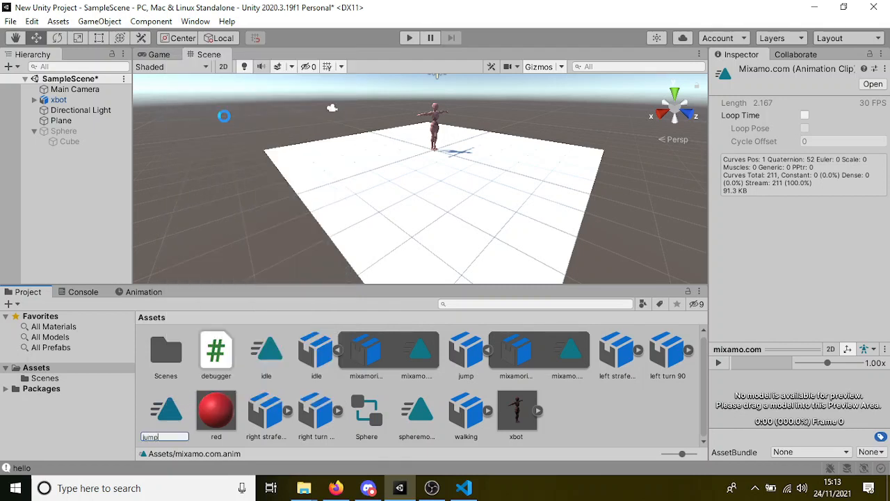
{"action": "type", "text": "mp"}
{"action": "key", "text": "Return"}
Duplicate the mixamo.com clip inside the left strafe walking model and rename the copy leftstrafe.
{"action": "left_click", "coordinate": [688, 353]}
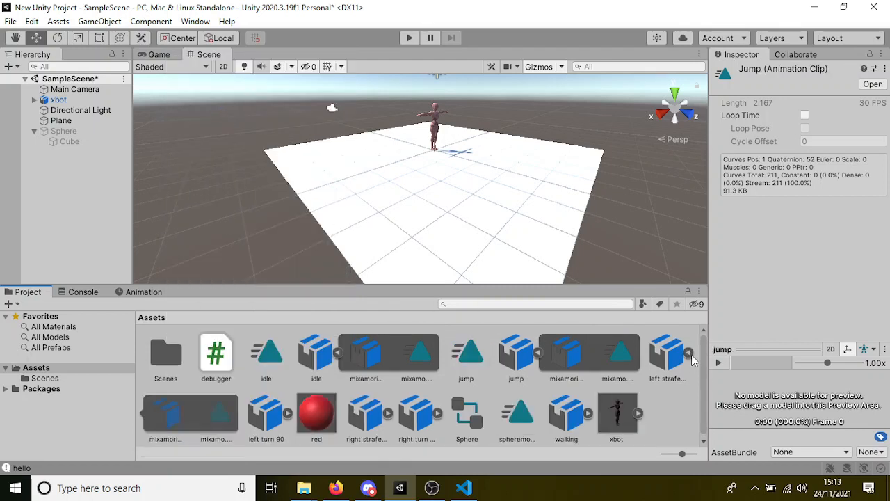
{"action": "right_click", "coordinate": [202, 415]}
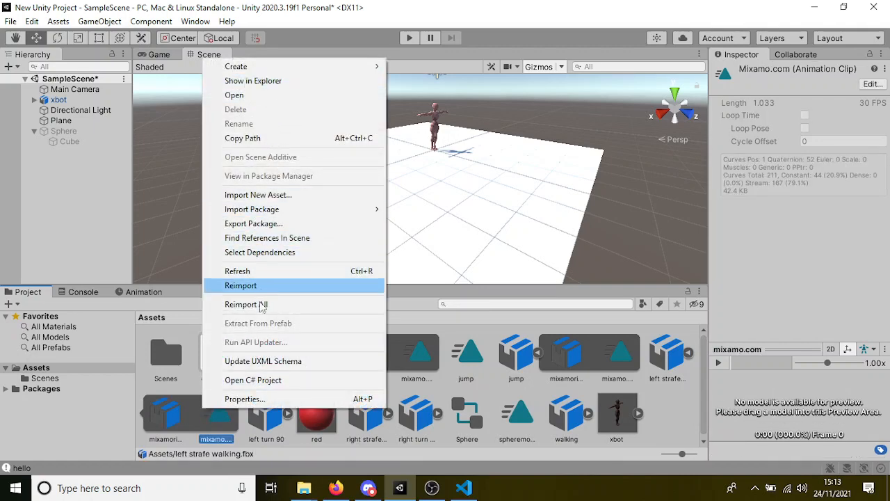
{"action": "right_click", "coordinate": [213, 433]}
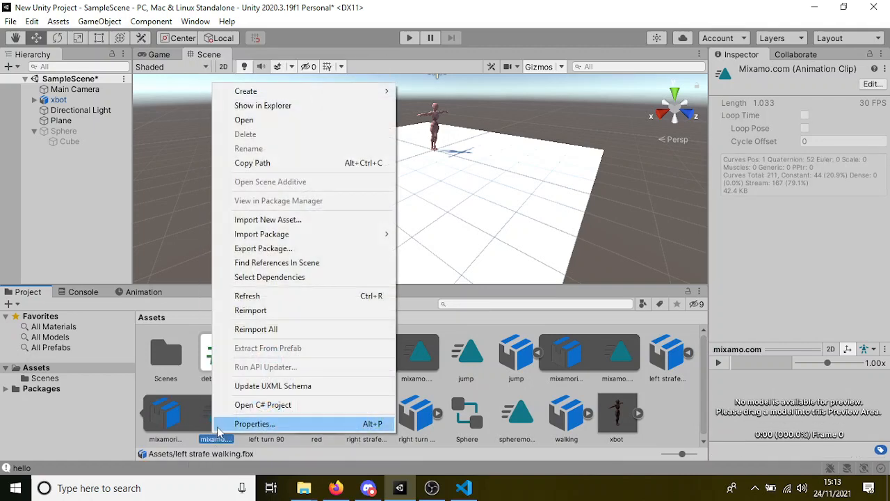
{"action": "left_click", "coordinate": [204, 429]}
{"action": "key", "text": "ctrl+d"}
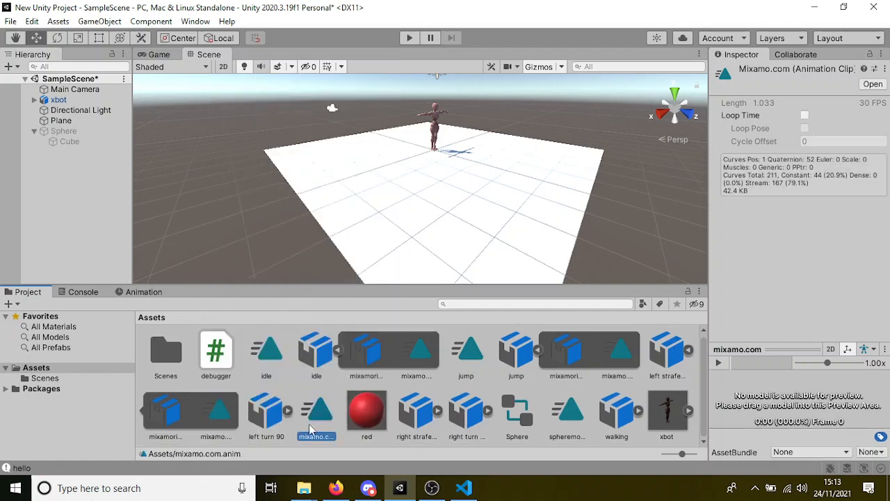
{"action": "right_click", "coordinate": [308, 421]}
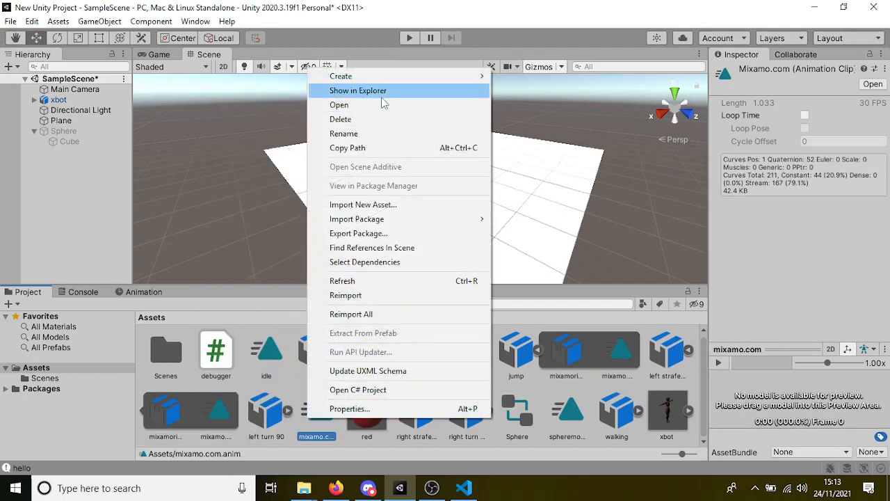
{"action": "left_click", "coordinate": [369, 134]}
{"action": "type", "text": "leftstr"}
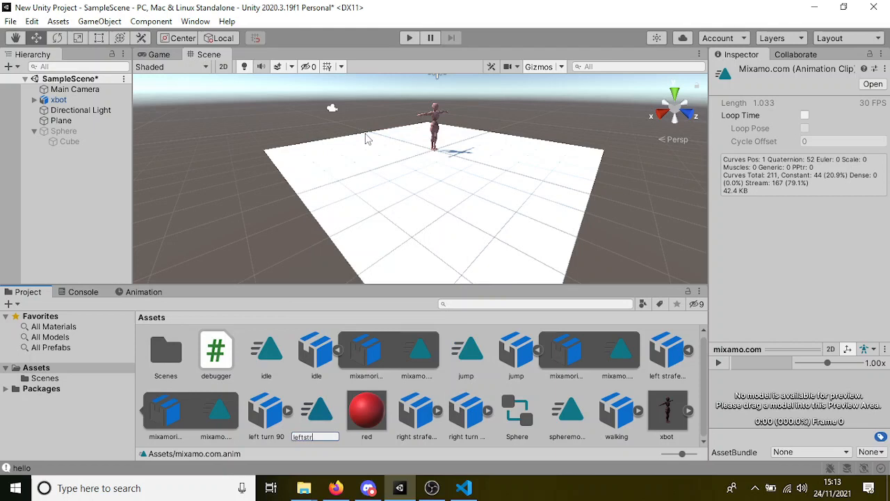
{"action": "type", "text": "afe"}
{"action": "key", "text": "Return"}
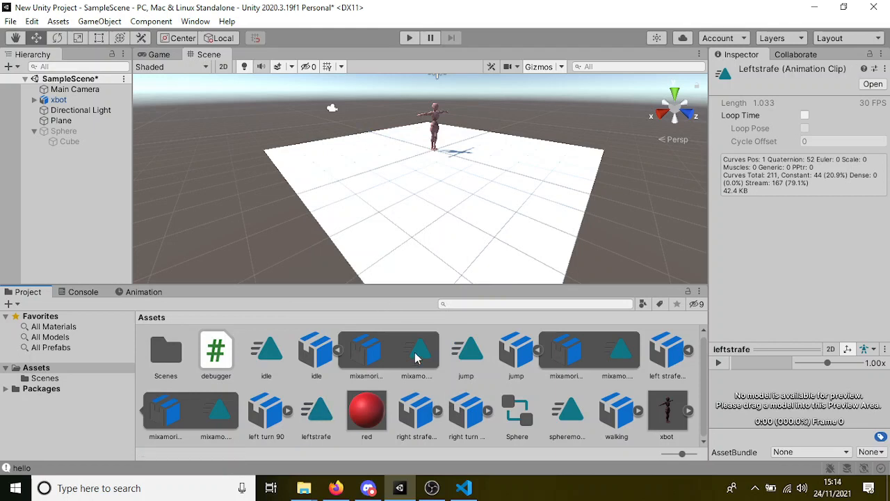
Duplicate the mixamo.com clip inside the right strafe walking model and rename the copy rightstrafe.
{"action": "left_click", "coordinate": [438, 411]}
{"action": "left_click", "coordinate": [509, 415]}
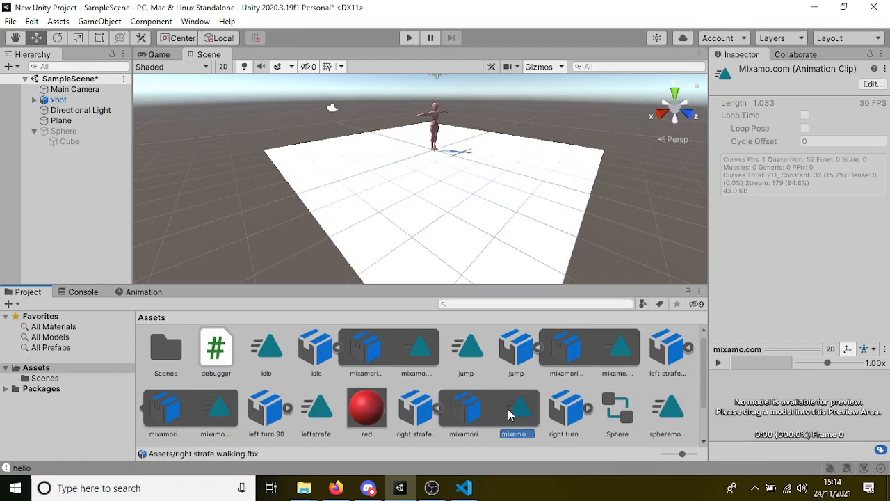
{"action": "key", "text": "ctrl+d"}
{"action": "scroll", "coordinate": [480, 405], "scroll_direction": "down", "scroll_amount": 1}
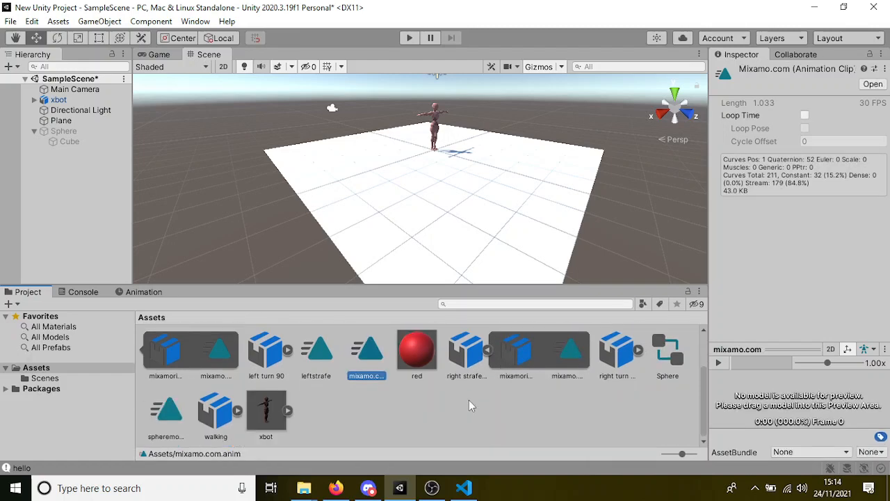
{"action": "right_click", "coordinate": [382, 356]}
{"action": "right_click", "coordinate": [371, 353]}
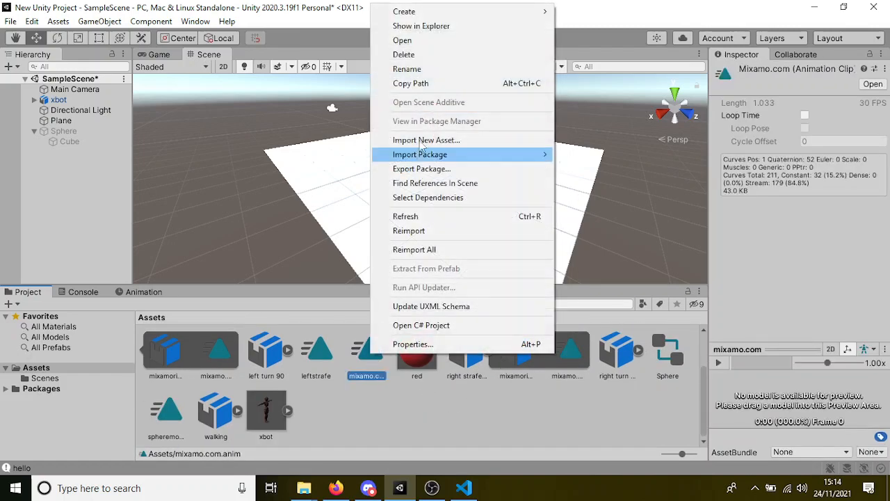
{"action": "left_click", "coordinate": [410, 68]}
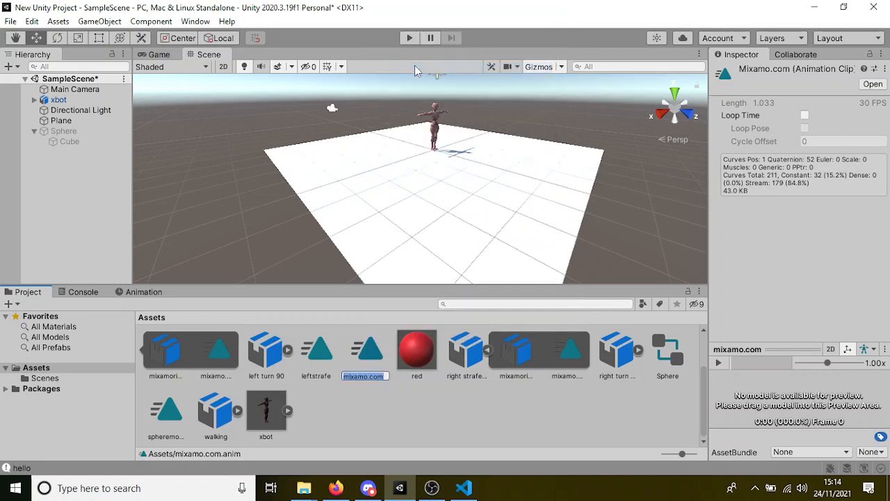
{"action": "type", "text": "rightstrafe"}
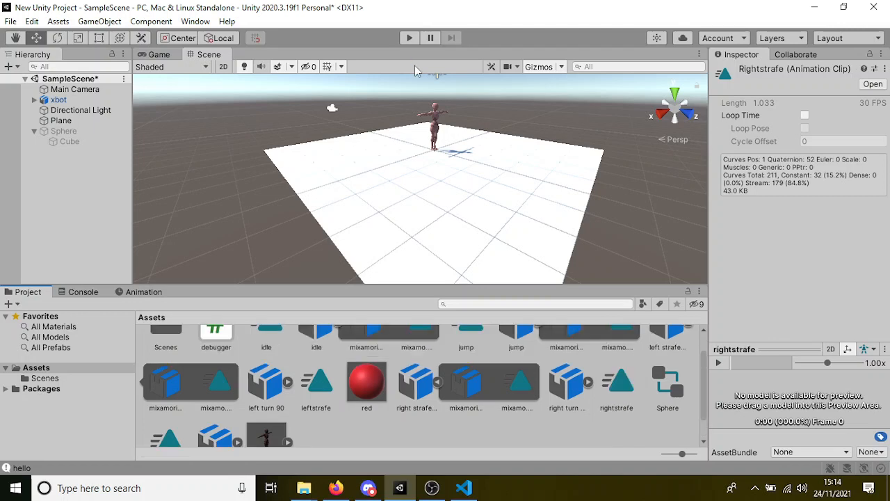
Duplicate the mixamo.com clip inside the left turn 90 model and rename the copy leftturn.
{"action": "scroll", "coordinate": [614, 395], "scroll_direction": "down", "scroll_amount": 1}
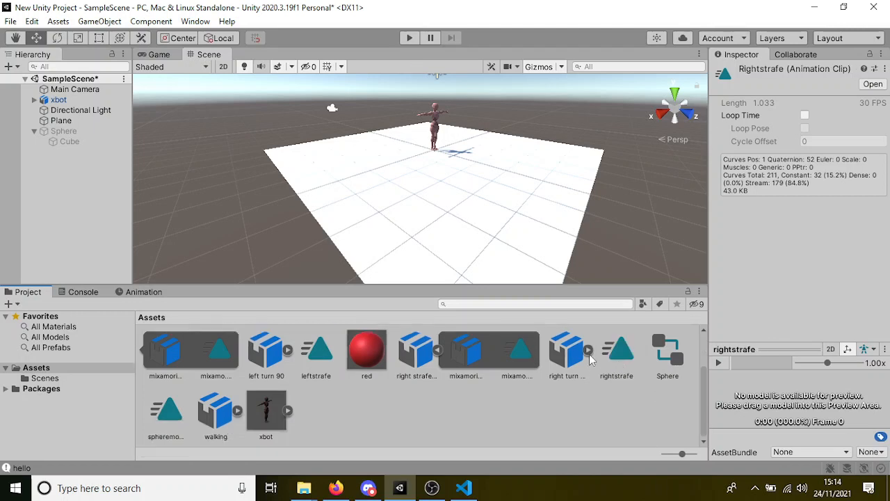
{"action": "left_click", "coordinate": [287, 350]}
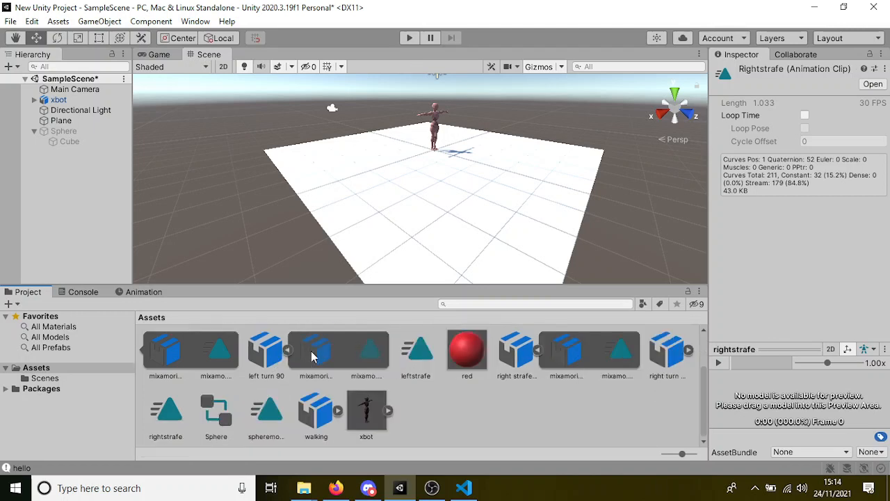
{"action": "left_click", "coordinate": [364, 359]}
{"action": "key", "text": "ctrl+d"}
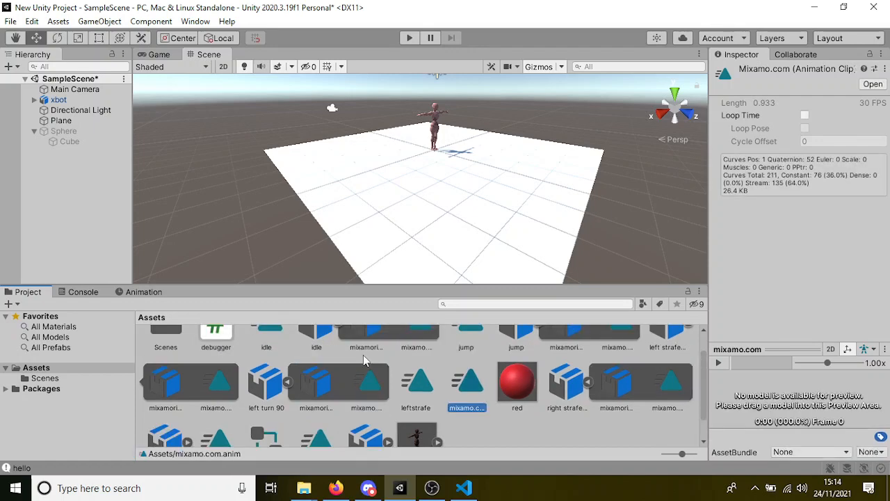
{"action": "right_click", "coordinate": [432, 387]}
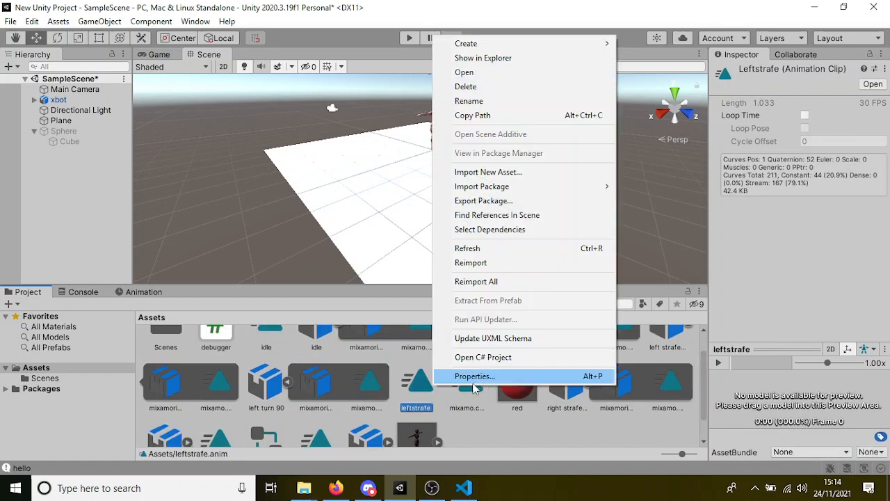
{"action": "left_click", "coordinate": [471, 399]}
{"action": "right_click", "coordinate": [468, 394]}
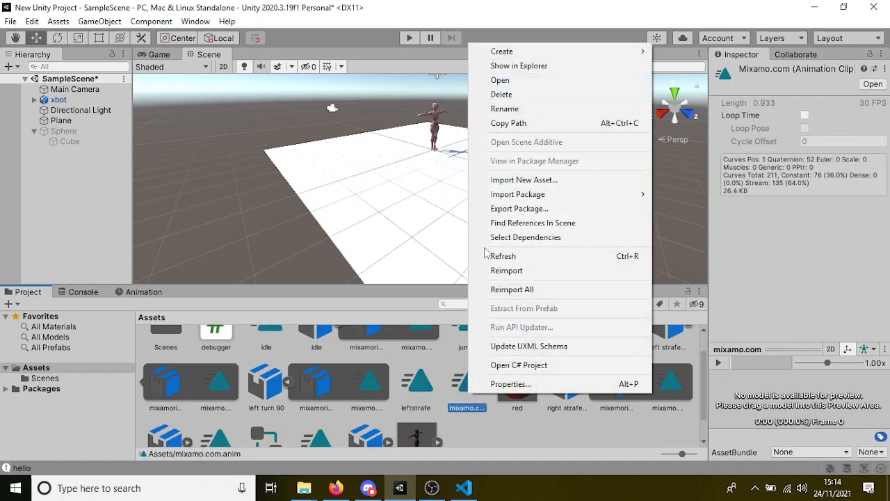
{"action": "left_click", "coordinate": [515, 110]}
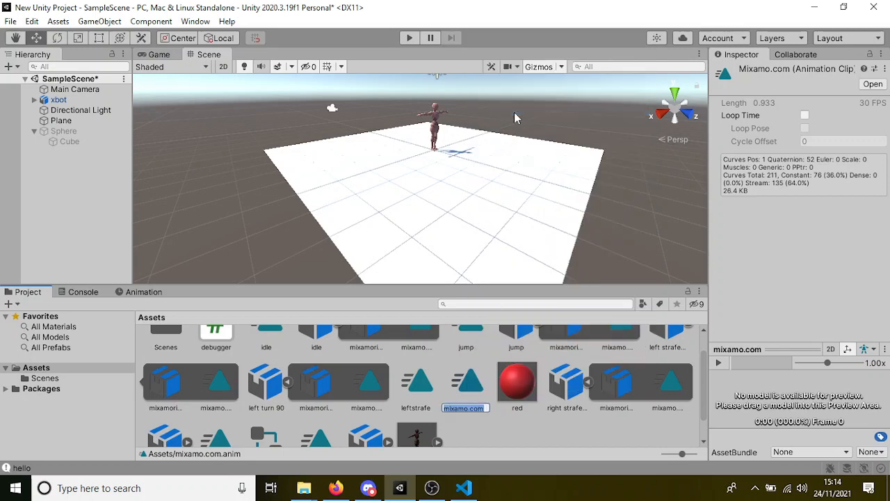
{"action": "type", "text": "leftturn"}
{"action": "key", "text": "Return"}
{"action": "scroll", "coordinate": [390, 352], "scroll_direction": "down", "scroll_amount": 2}
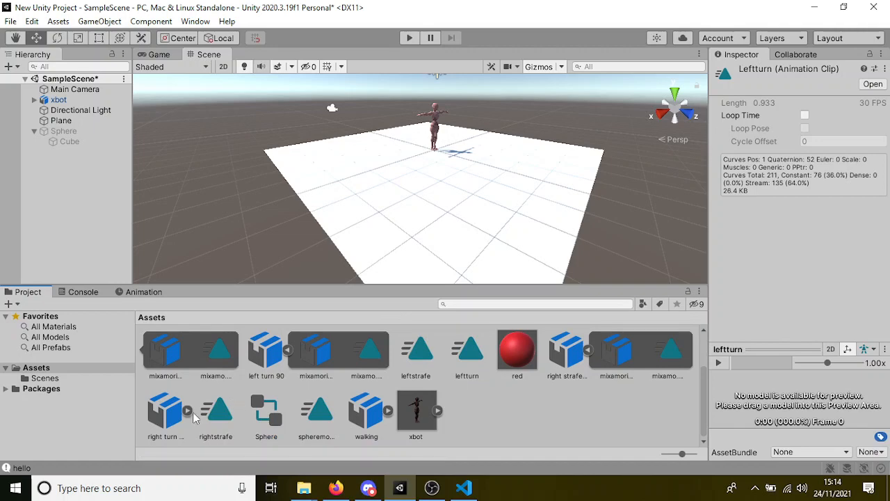
Duplicate the mixamo.com clip inside the right turn 90 model and rename the copy rightturn.
{"action": "left_click", "coordinate": [189, 412]}
{"action": "left_click", "coordinate": [276, 418]}
{"action": "key", "text": "ctrl+d"}
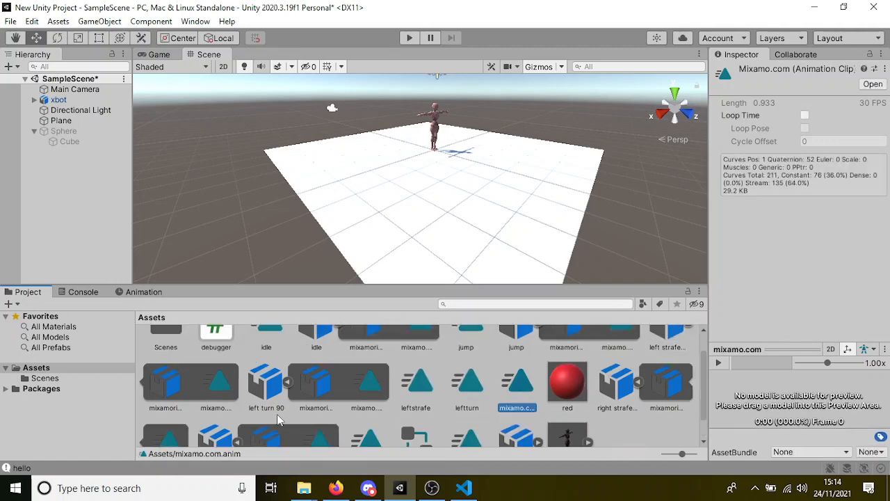
{"action": "scroll", "coordinate": [277, 414], "scroll_direction": "down", "scroll_amount": 2}
{"action": "right_click", "coordinate": [516, 361]}
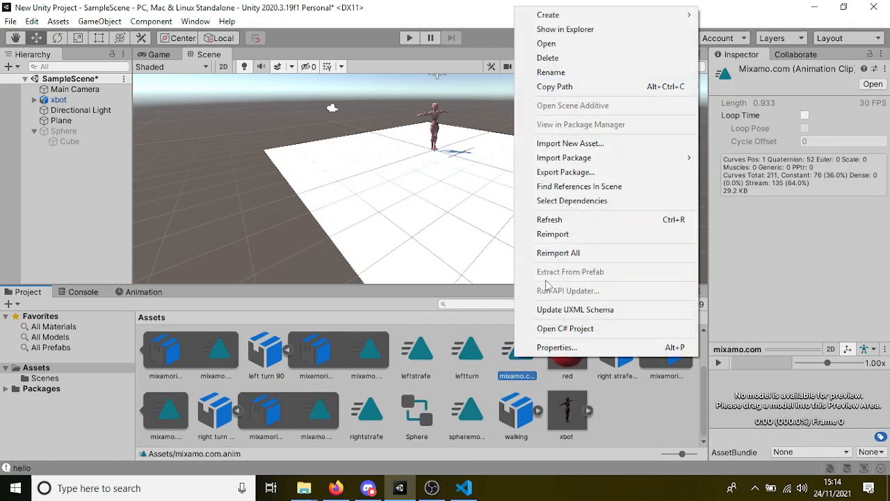
{"action": "left_click", "coordinate": [558, 73]}
{"action": "type", "text": "rightturn"}
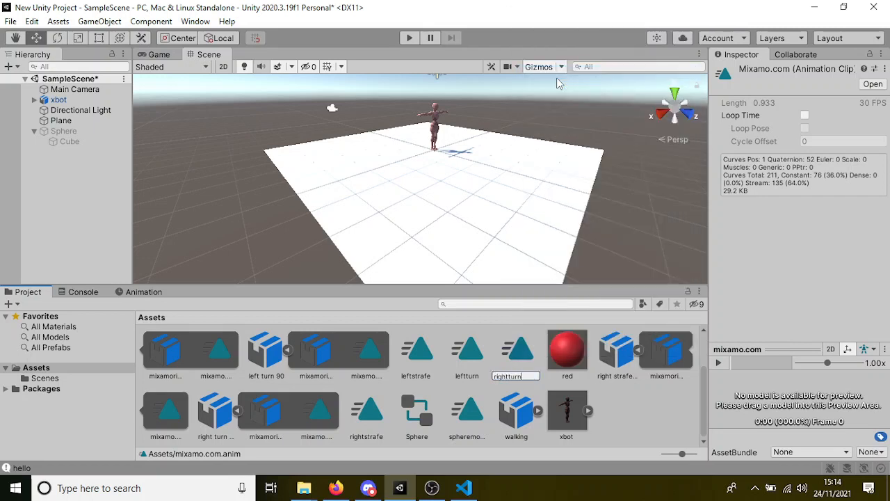
{"action": "key", "text": "Return"}
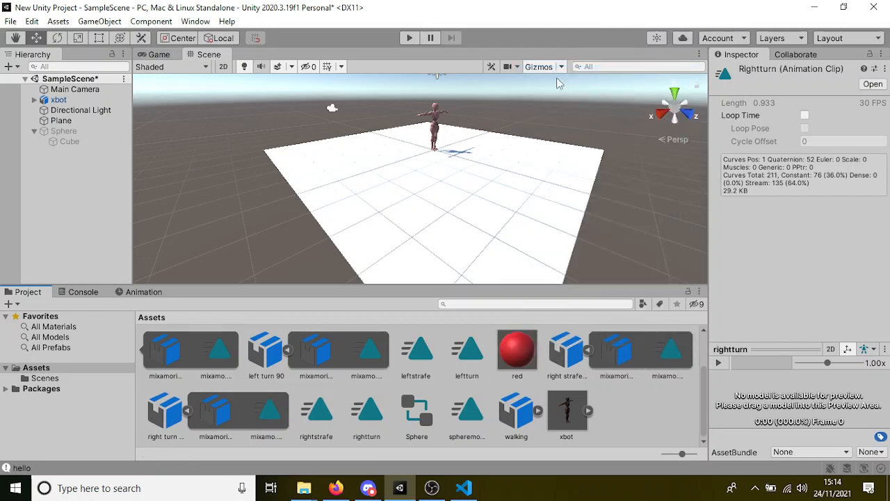
Duplicate the mixamo.com clip inside the walking model and rename the copy walking.
{"action": "left_click", "coordinate": [539, 411]}
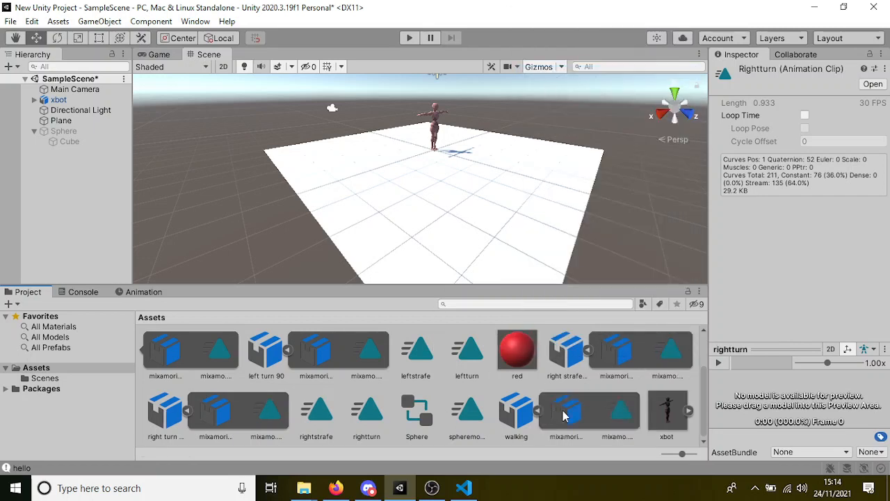
{"action": "left_click", "coordinate": [608, 416]}
{"action": "key", "text": "ctrl+d"}
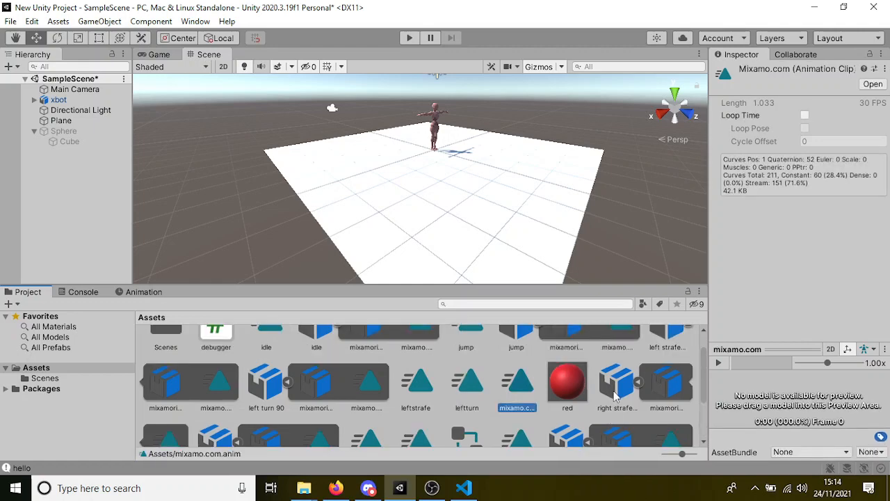
{"action": "scroll", "coordinate": [615, 397], "scroll_direction": "down", "scroll_amount": 3}
{"action": "scroll", "coordinate": [615, 396], "scroll_direction": "up", "scroll_amount": 3}
{"action": "right_click", "coordinate": [518, 404]}
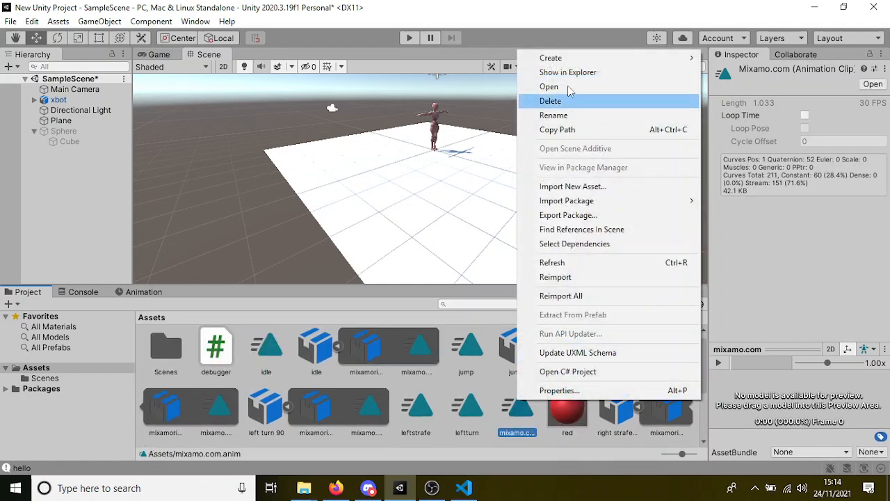
{"action": "left_click", "coordinate": [564, 116]}
{"action": "type", "text": "w"}
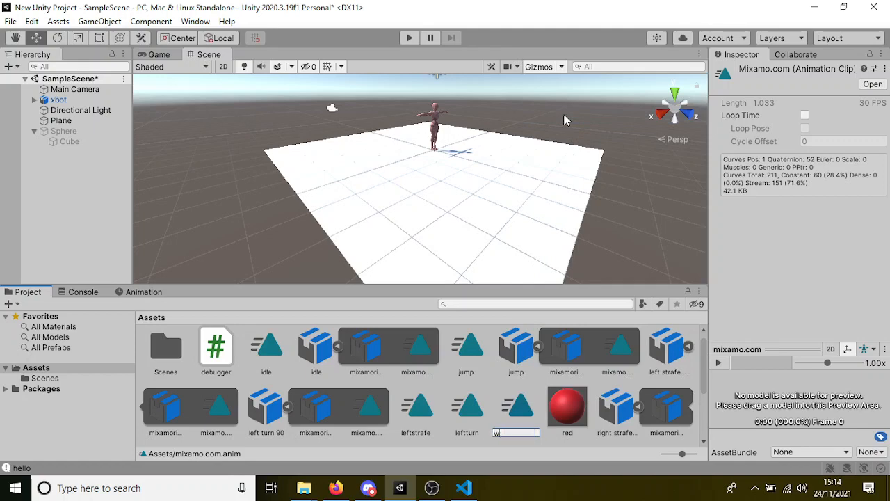
{"action": "type", "text": "alking"}
{"action": "key", "text": "Return"}
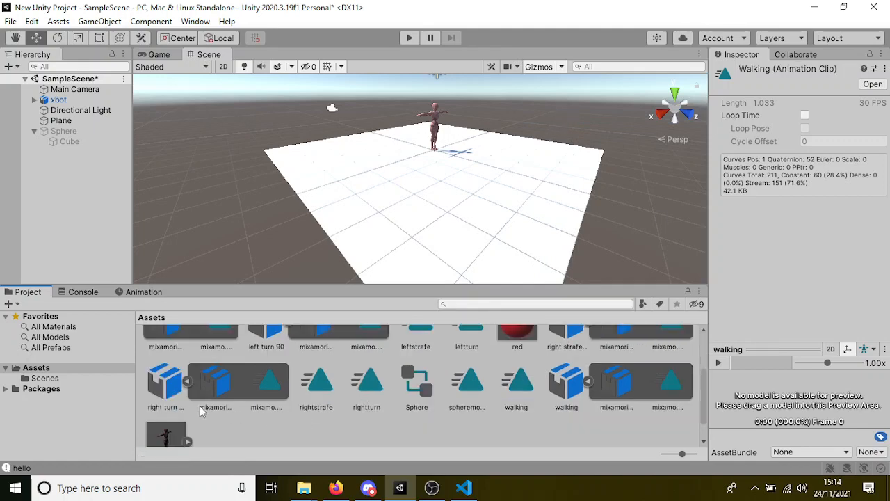
Delete the idle, jump, left strafe walking, left turn 90, right strafe walking, right turn 90 and walking models, keeping the extracted clips.
{"action": "left_click", "coordinate": [167, 390]}
{"action": "left_click", "coordinate": [567, 390], "text": "ctrl"}
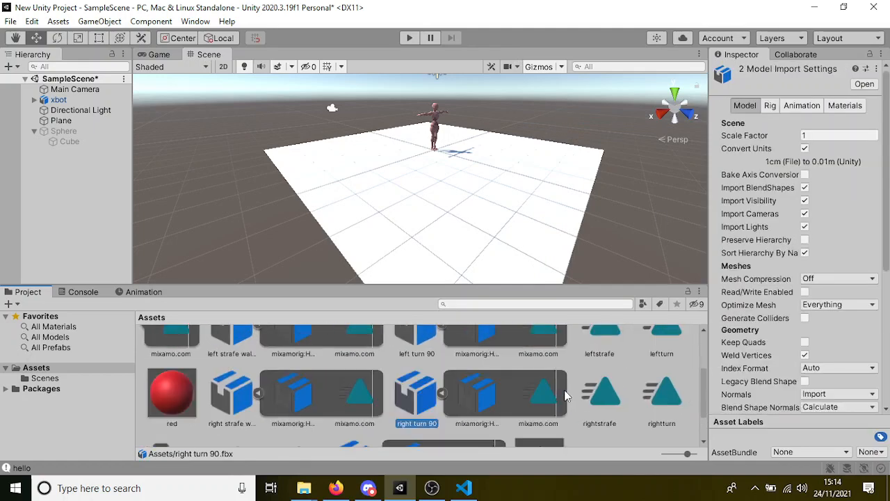
{"action": "scroll", "coordinate": [539, 401], "scroll_direction": "down", "scroll_amount": 2, "text": "ctrl"}
{"action": "scroll", "coordinate": [541, 396], "scroll_direction": "up", "scroll_amount": 1}
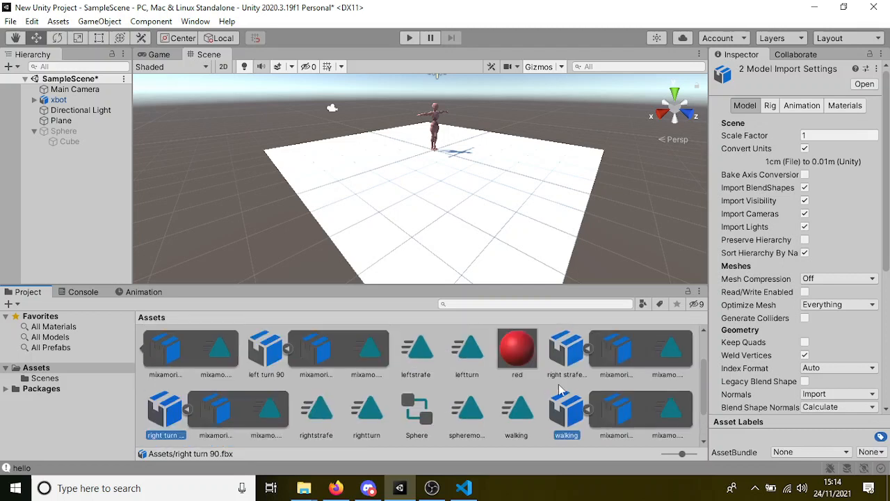
{"action": "left_click", "coordinate": [562, 374], "text": "ctrl"}
{"action": "left_click", "coordinate": [267, 360], "text": "ctrl"}
{"action": "scroll", "coordinate": [320, 386], "scroll_direction": "up", "scroll_amount": 3}
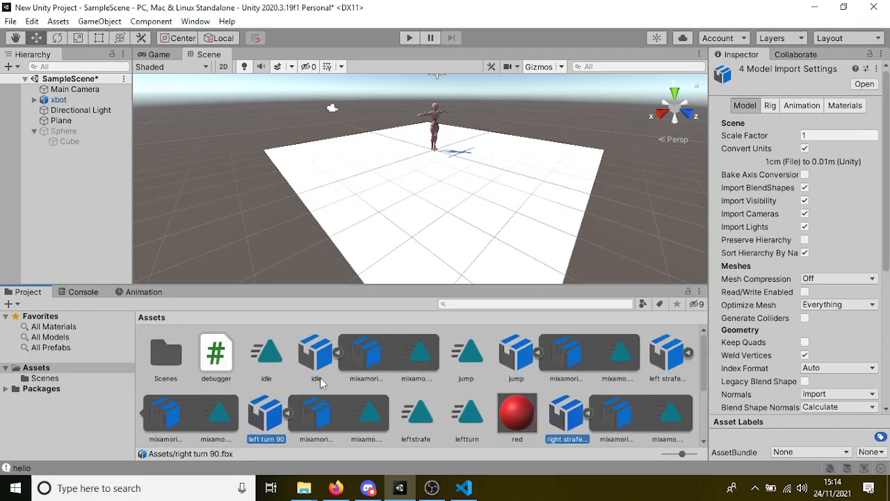
{"action": "left_click", "coordinate": [317, 359], "text": "ctrl"}
{"action": "left_click", "coordinate": [514, 356], "text": "ctrl"}
{"action": "left_click", "coordinate": [668, 362], "text": "ctrl"}
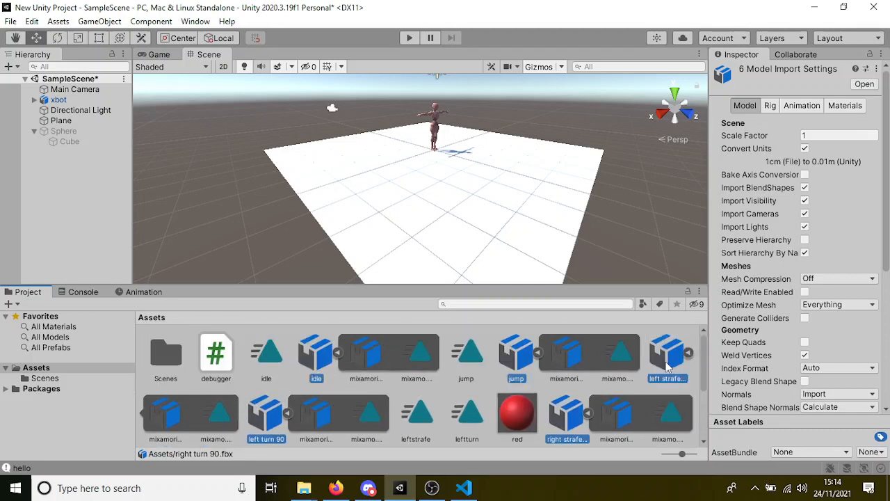
{"action": "key", "text": "Delete"}
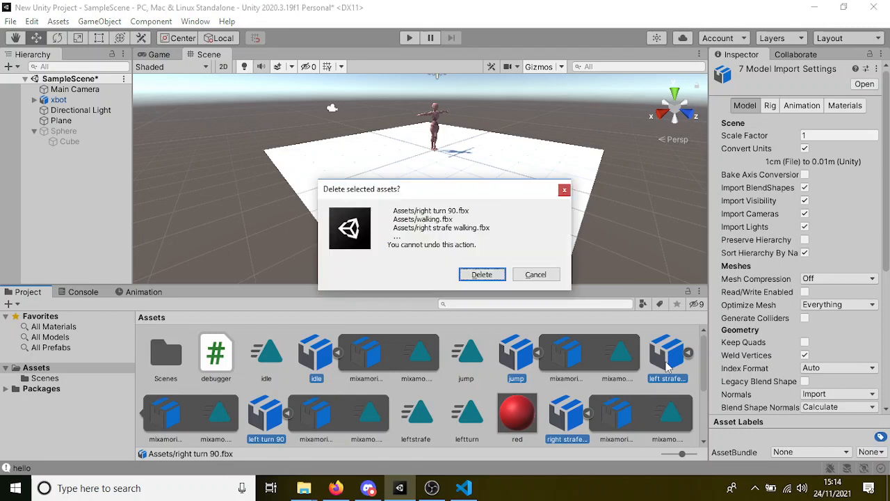
{"action": "key", "text": "Return"}
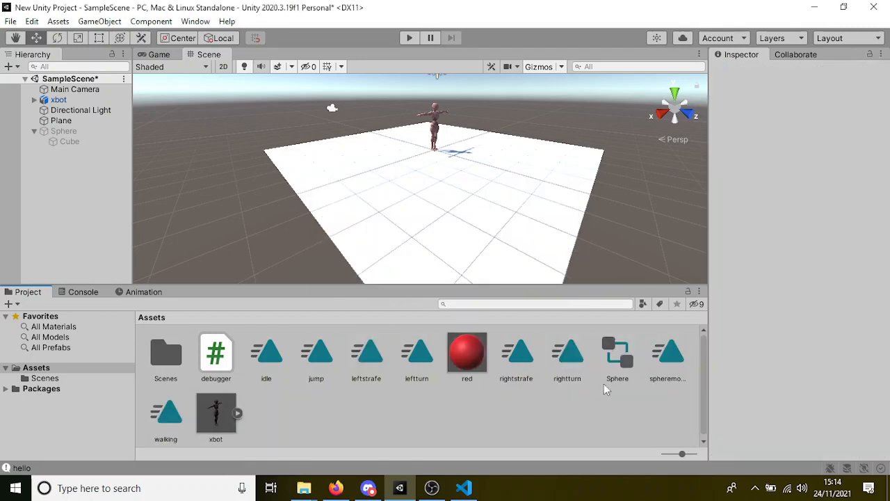
Create a new folder named Animation in Assets.
{"action": "right_click", "coordinate": [346, 413]}
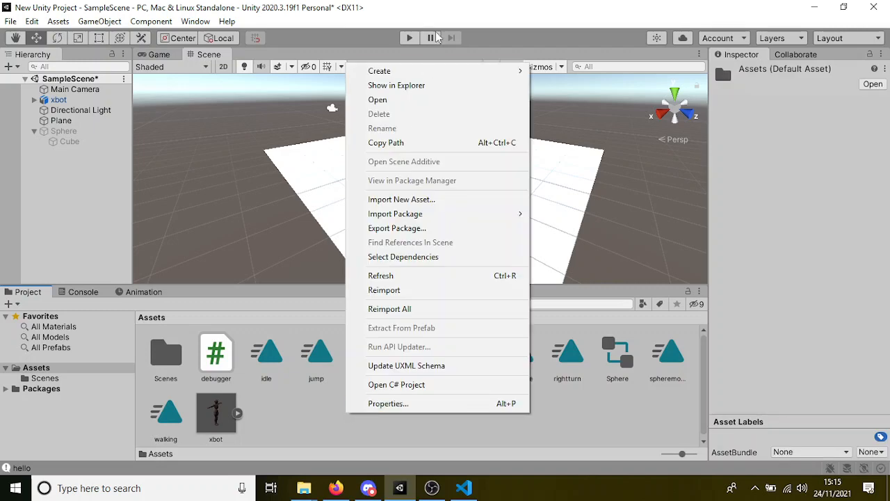
{"action": "mouse_move", "coordinate": [418, 71]}
{"action": "left_click", "coordinate": [563, 30]}
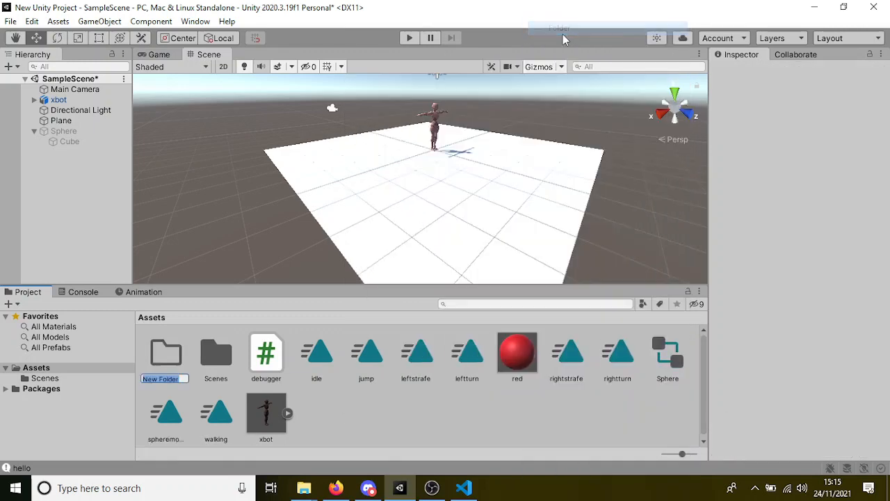
{"action": "type", "text": "An"}
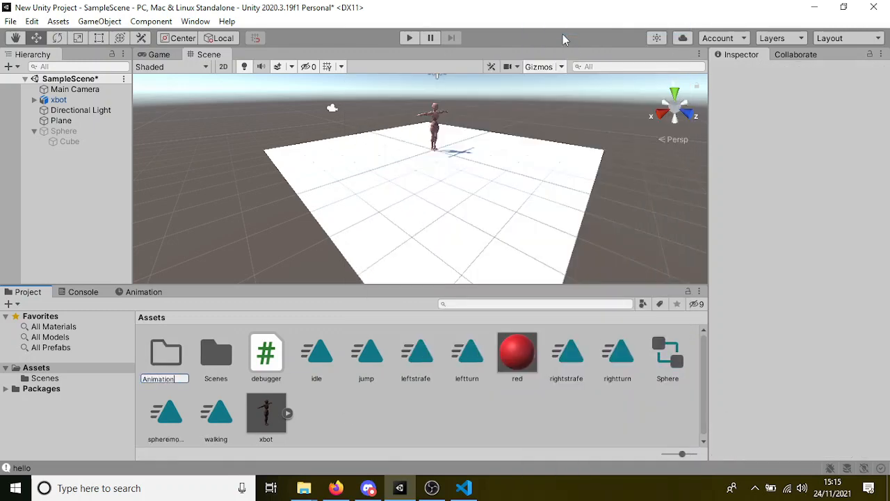
{"action": "type", "text": "imation"}
{"action": "key", "text": "Return"}
Move all eight animation clips, from idle to walking and including the sphere's clip, into the Animation folder.
{"action": "left_click", "coordinate": [326, 368]}
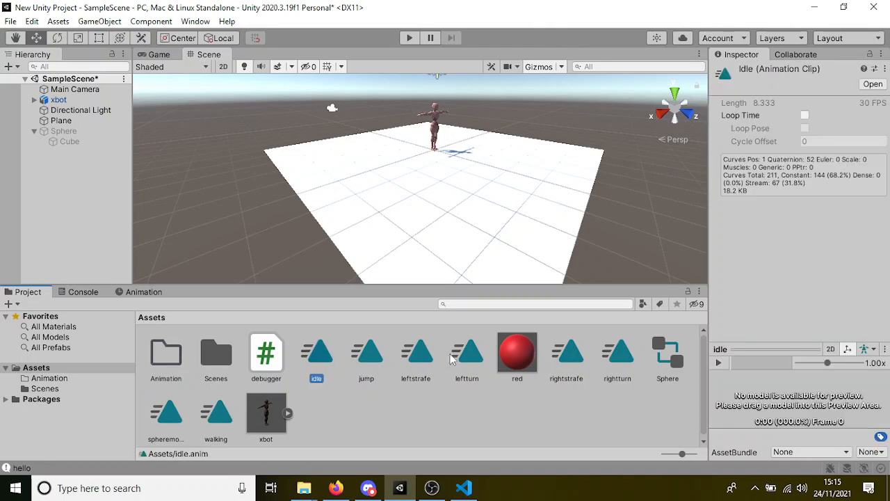
{"action": "left_click", "coordinate": [476, 360], "text": "shift"}
{"action": "left_click", "coordinate": [564, 355], "text": "ctrl"}
{"action": "left_click", "coordinate": [617, 355], "text": "ctrl"}
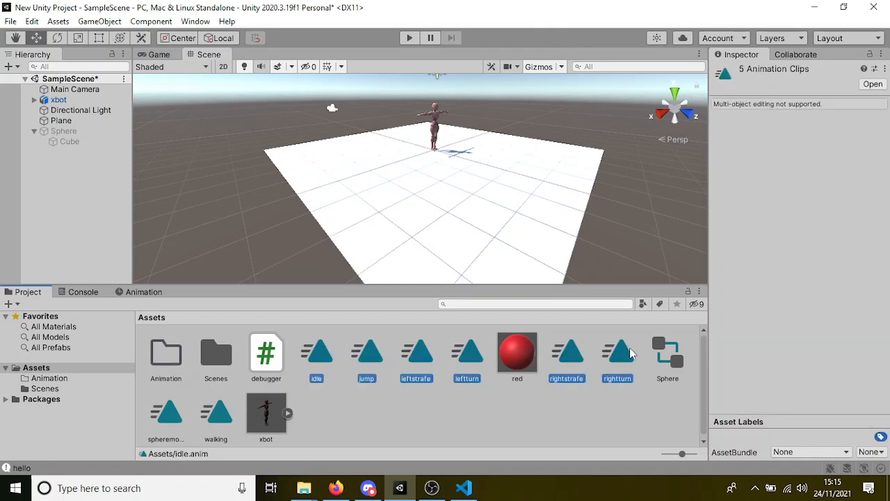
{"action": "left_click", "coordinate": [165, 412], "text": "ctrl"}
{"action": "left_click", "coordinate": [209, 410], "text": "ctrl"}
{"action": "left_click_drag", "start_coordinate": [209, 409], "coordinate": [167, 354]}
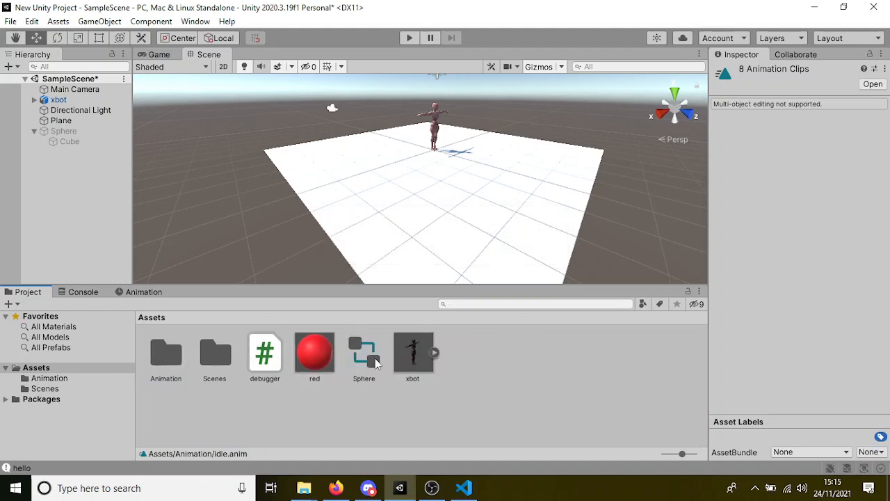
Open the Animation folder, use xbot as the preview model for the idle clip and enlarge the preview area.
{"action": "left_click", "coordinate": [158, 360]}
{"action": "double_click", "coordinate": [158, 360]}
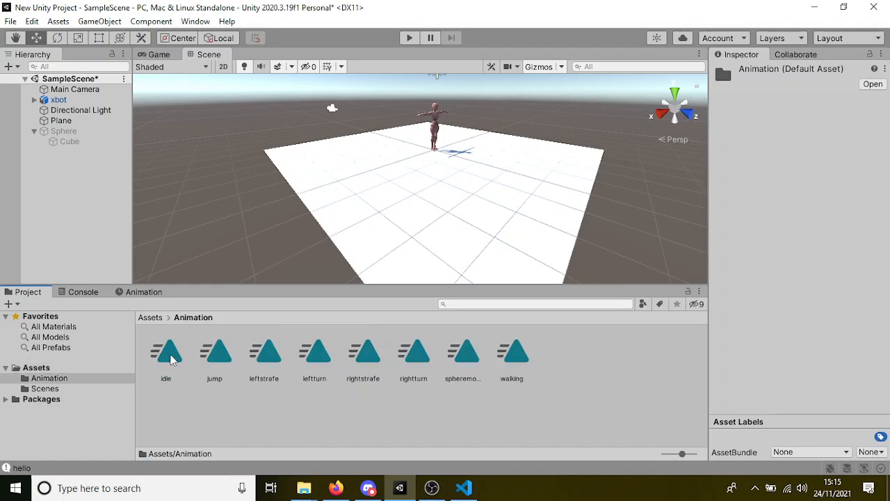
{"action": "left_click", "coordinate": [170, 356]}
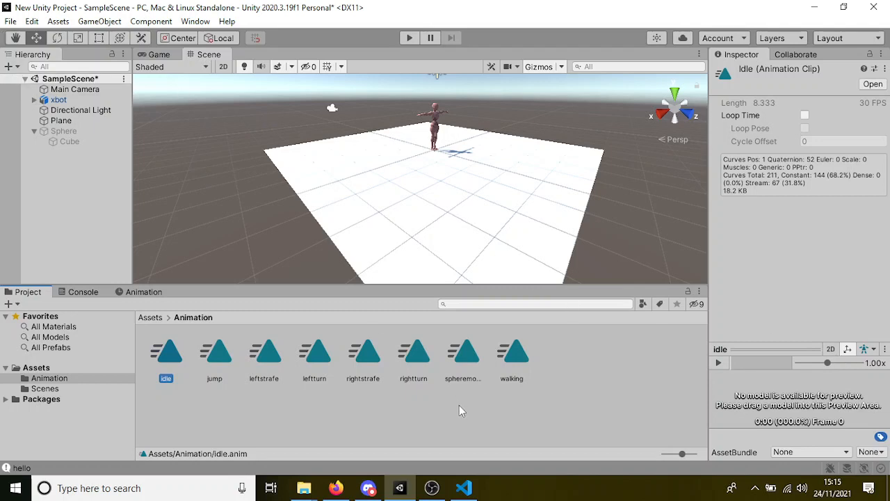
{"action": "left_click_drag", "start_coordinate": [58, 100], "coordinate": [790, 405]}
{"action": "left_click_drag", "start_coordinate": [793, 348], "coordinate": [766, 258]}
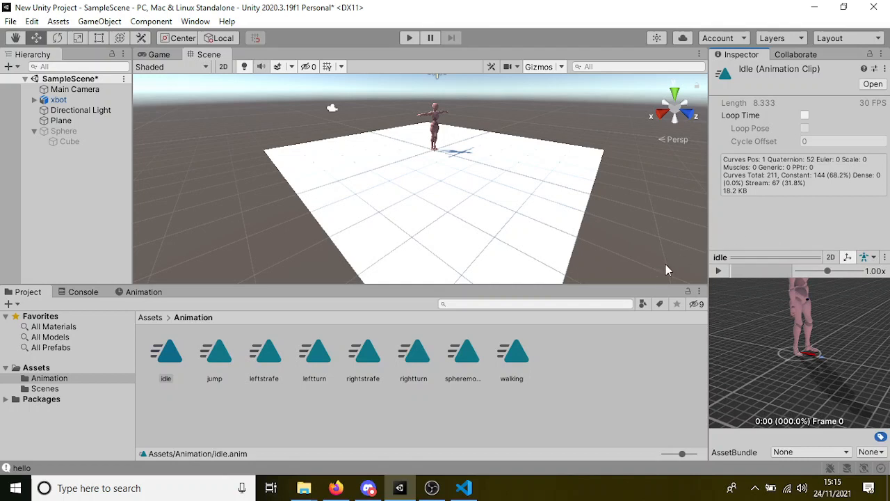
Play the idle clip and the jump clip in the preview with the whole character in view.
{"action": "scroll", "coordinate": [863, 317], "scroll_direction": "down", "scroll_amount": 8}
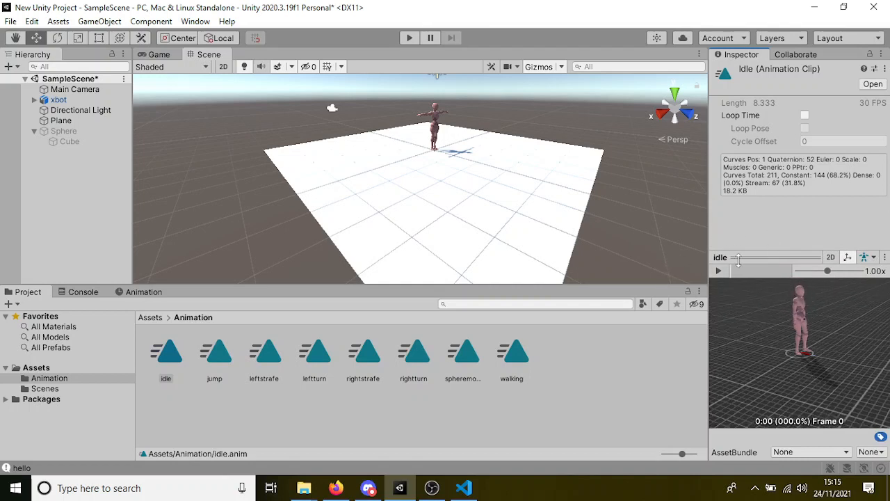
{"action": "left_click", "coordinate": [718, 271]}
{"action": "scroll", "coordinate": [745, 321], "scroll_direction": "up", "scroll_amount": 3}
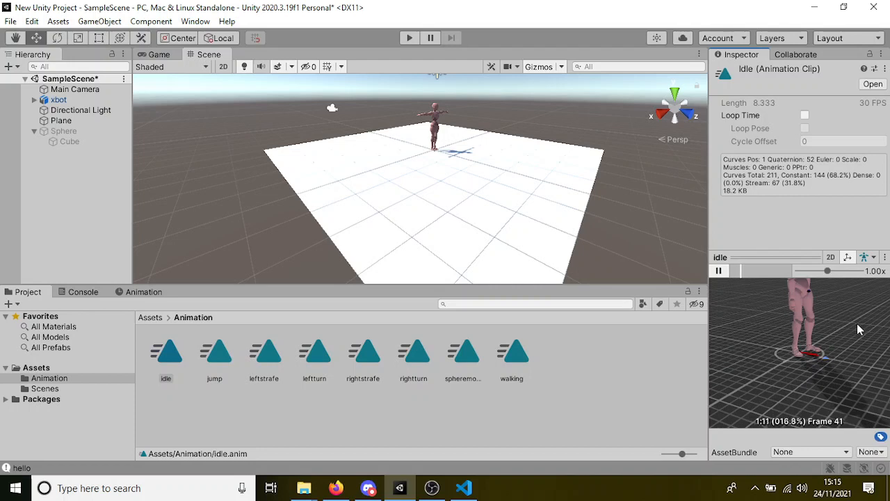
{"action": "middle_click_drag", "start_coordinate": [858, 329], "coordinate": [854, 408]}
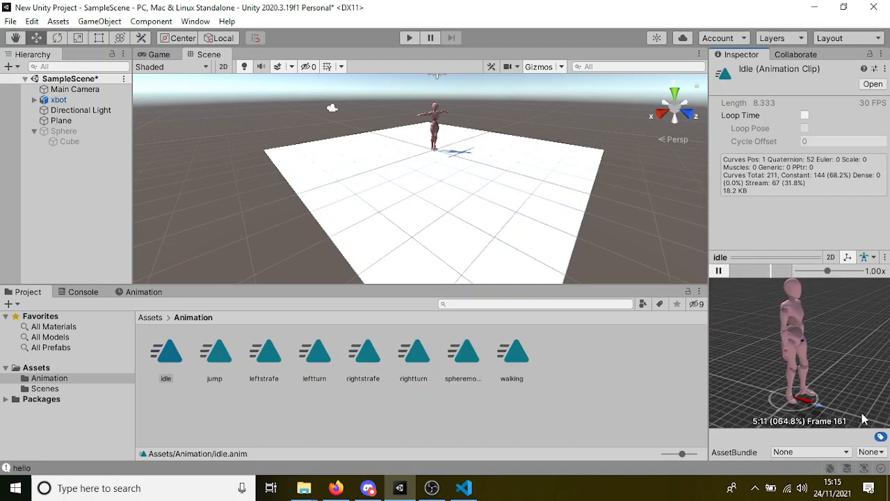
{"action": "left_click", "coordinate": [231, 354]}
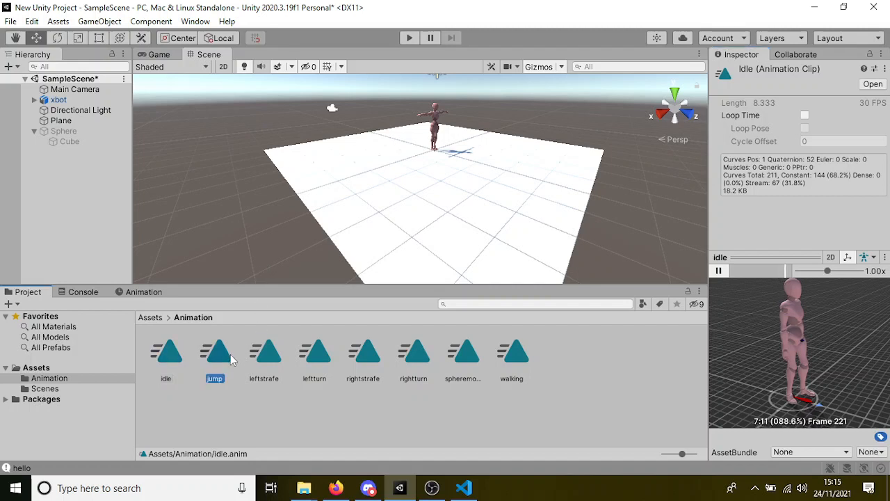
{"action": "left_click", "coordinate": [718, 271]}
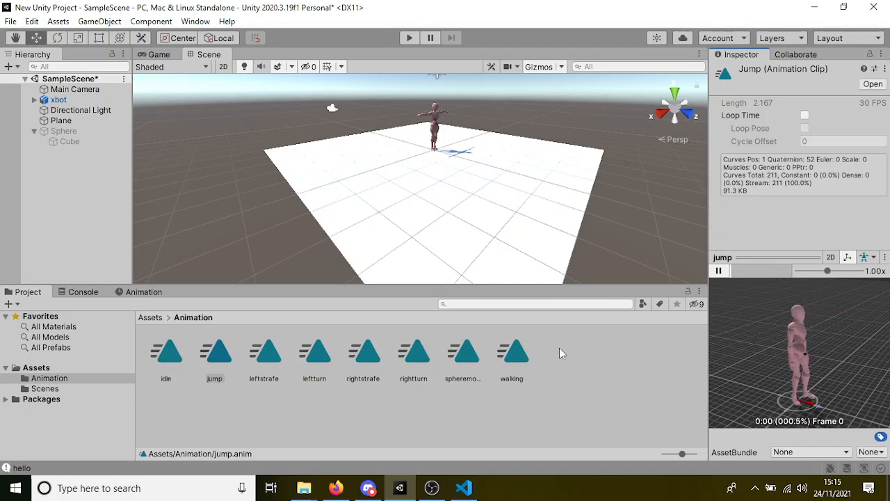
Preview the walking clip and turn on its Loop Time.
{"action": "left_click", "coordinate": [513, 355]}
{"action": "left_click", "coordinate": [718, 271]}
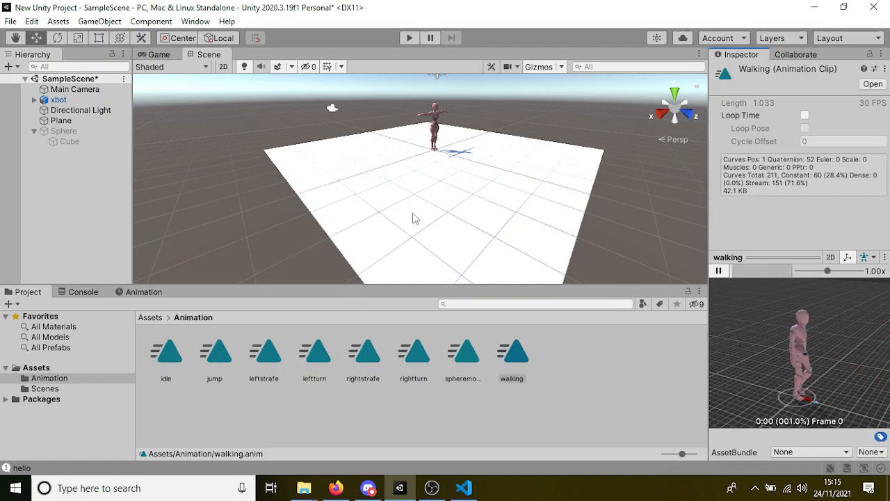
{"action": "left_click", "coordinate": [513, 354]}
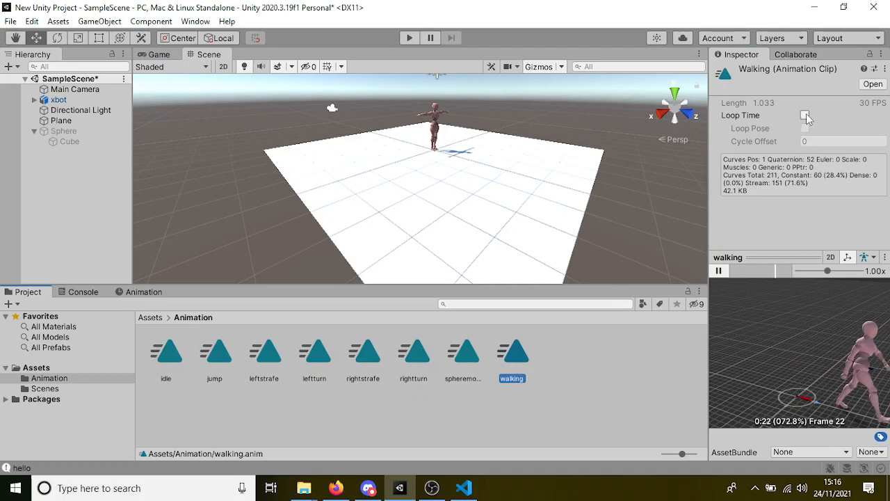
{"action": "left_click", "coordinate": [805, 116]}
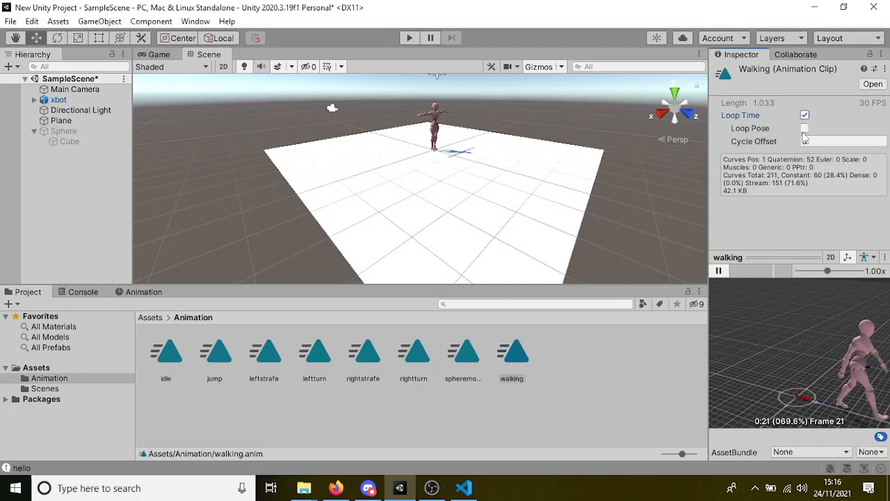
Play the rightturn and rightstrafe clips in the preview to check their motion.
{"action": "left_click", "coordinate": [412, 352]}
{"action": "left_click", "coordinate": [719, 270]}
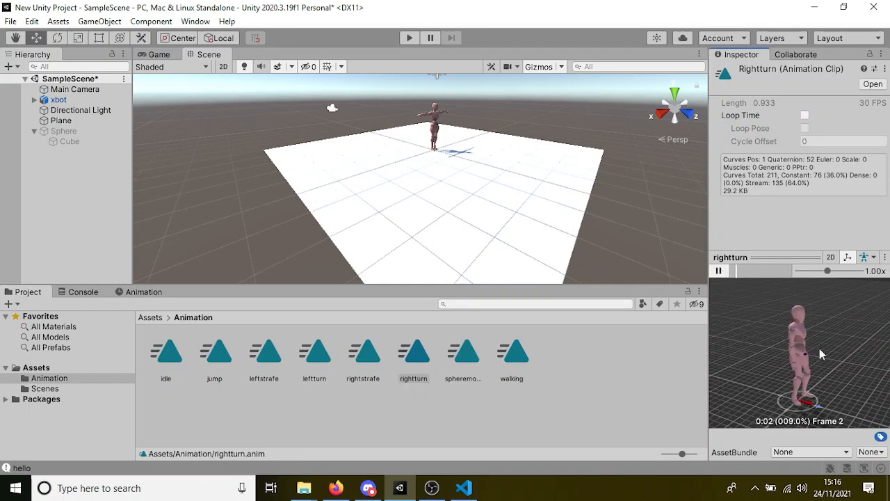
{"action": "left_click", "coordinate": [380, 350]}
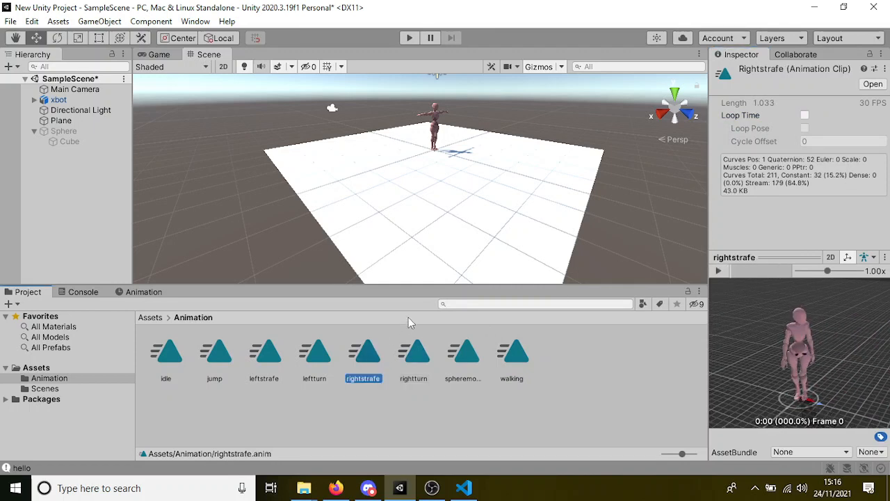
{"action": "left_click", "coordinate": [720, 270]}
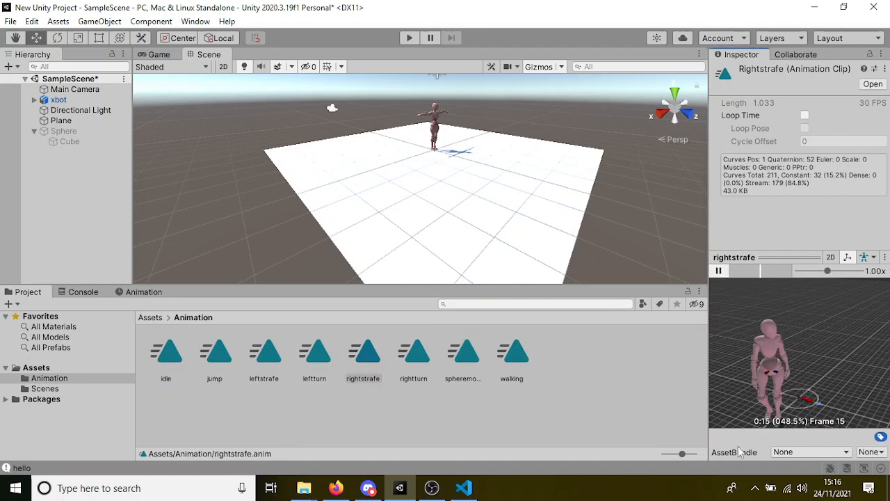
Turn on Loop Time for the rightstrafe, leftstrafe and idle animation clips.
{"action": "left_click", "coordinate": [805, 115]}
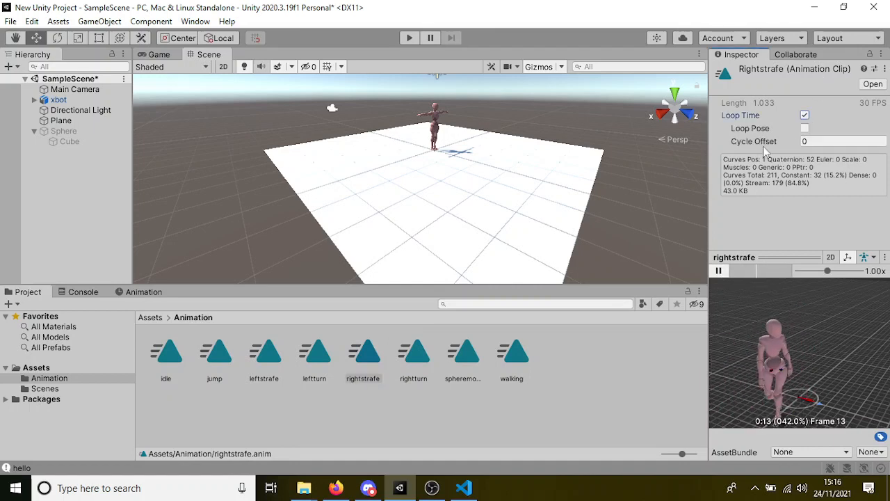
{"action": "left_click", "coordinate": [265, 352]}
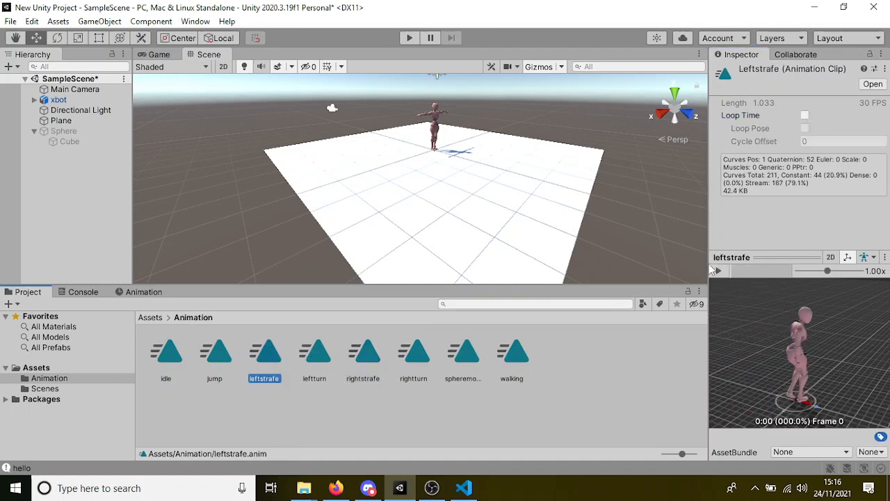
{"action": "left_click", "coordinate": [805, 115]}
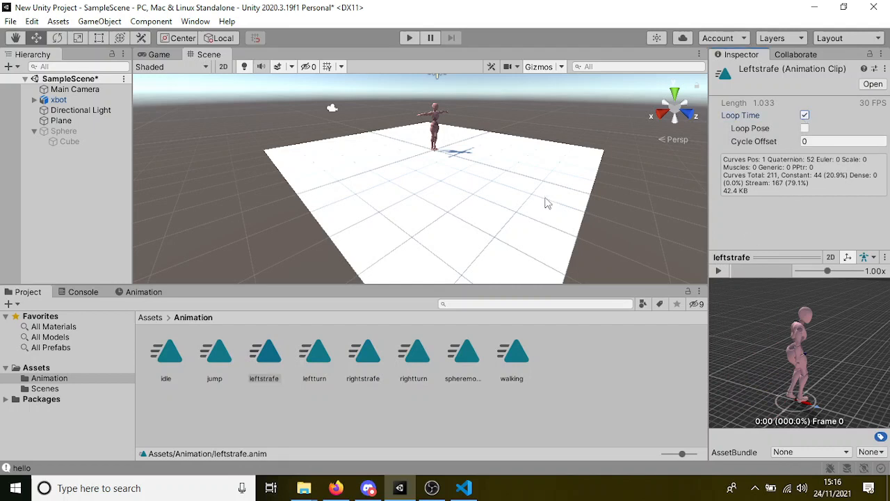
{"action": "left_click", "coordinate": [176, 356]}
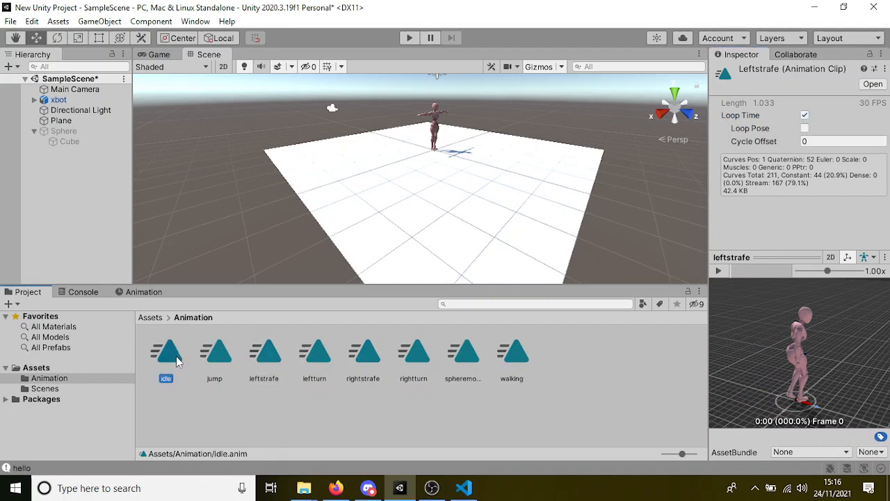
{"action": "left_click", "coordinate": [805, 115]}
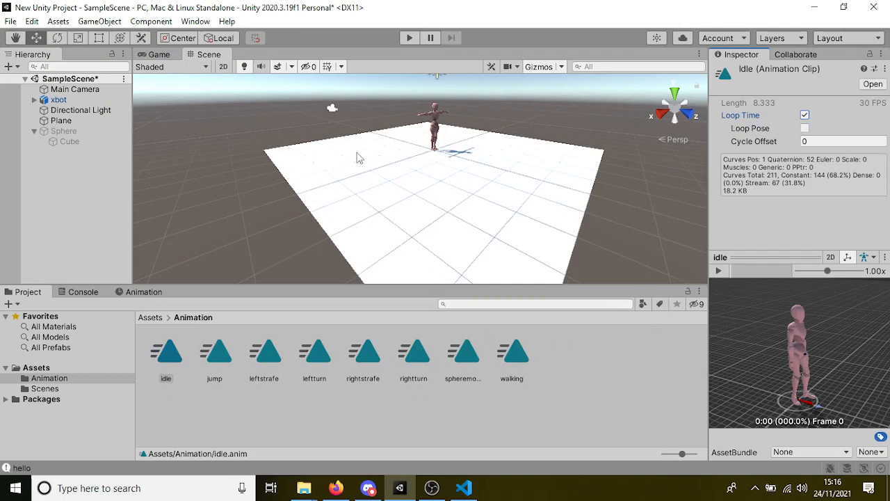
Assign all clips in the Animation folder except the sphere movement clip to the xbot object in the scene.
{"action": "left_click", "coordinate": [191, 362]}
{"action": "left_click", "coordinate": [182, 361]}
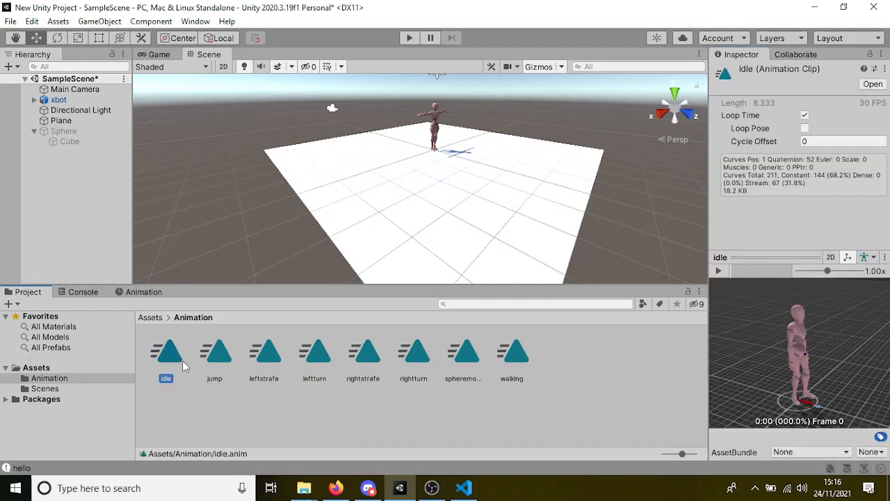
{"action": "left_click", "coordinate": [509, 382], "text": "shift"}
{"action": "left_click", "coordinate": [476, 361], "text": "ctrl"}
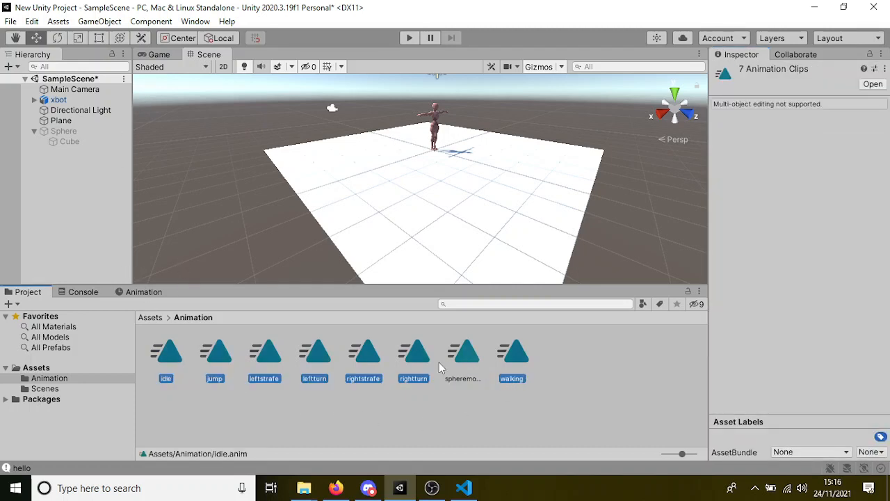
{"action": "left_click_drag", "start_coordinate": [422, 358], "coordinate": [62, 102]}
Move the xbot controller into the Assets folder and open it from xbot's Animator component.
{"action": "left_click", "coordinate": [562, 358]}
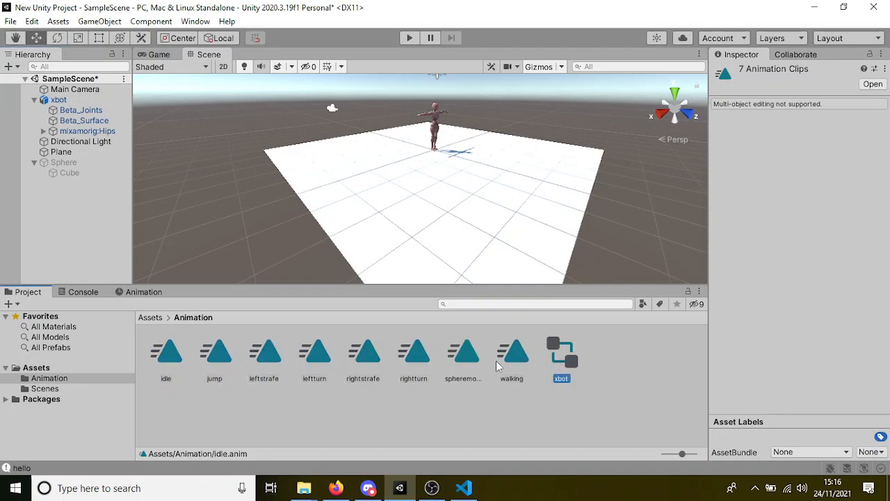
{"action": "left_click", "coordinate": [54, 368]}
{"action": "left_click", "coordinate": [79, 99]}
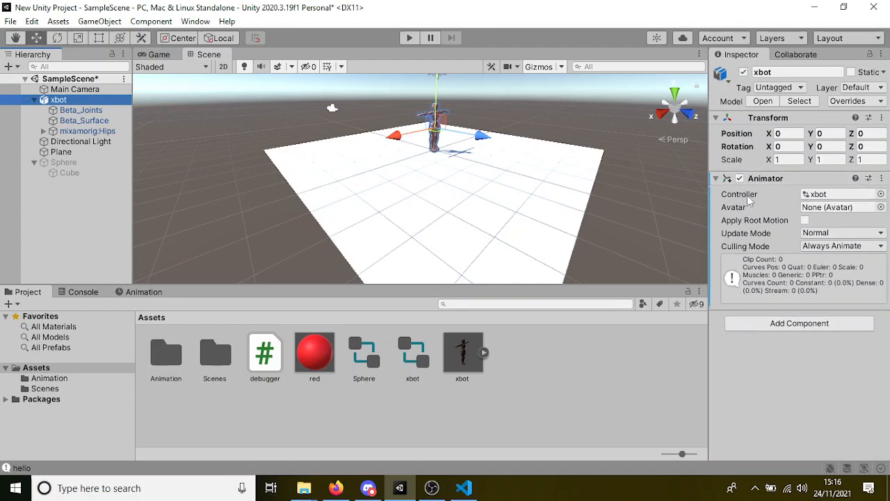
{"action": "double_click", "coordinate": [825, 194]}
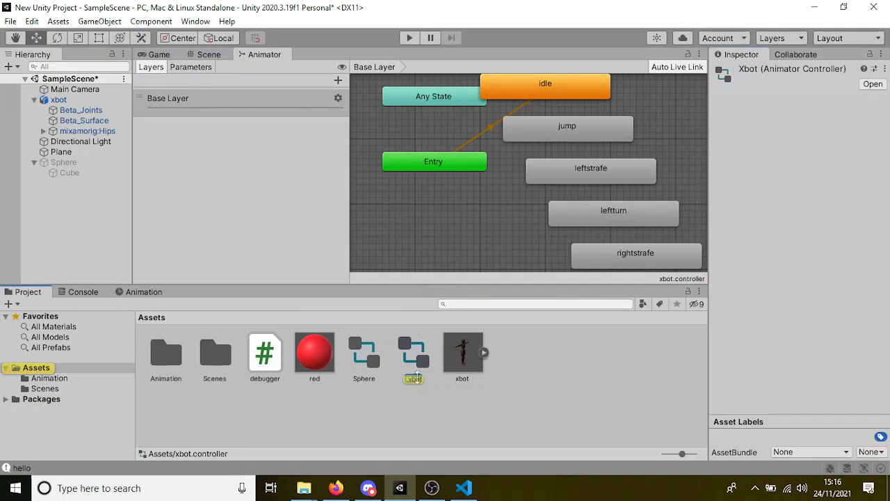
Widen the Animator's state graph by narrowing the layer area, and place the idle state just below and beside Entry.
{"action": "left_click_drag", "start_coordinate": [709, 175], "coordinate": [743, 175]}
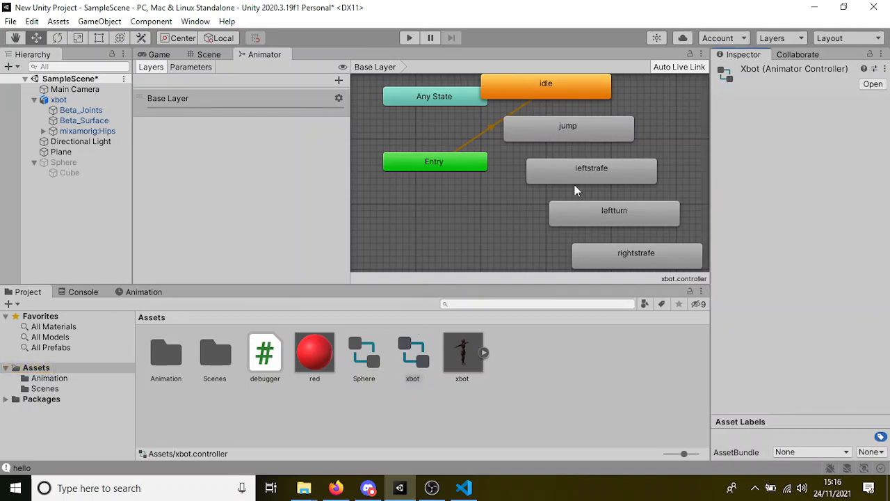
{"action": "left_click", "coordinate": [483, 203]}
{"action": "scroll", "coordinate": [490, 212], "scroll_direction": "down", "scroll_amount": 3}
{"action": "middle_click_drag", "start_coordinate": [496, 197], "coordinate": [462, 161]}
{"action": "scroll", "coordinate": [462, 161], "scroll_direction": "down", "scroll_amount": 2}
{"action": "left_click_drag", "start_coordinate": [624, 221], "coordinate": [561, 117]}
{"action": "left_click", "coordinate": [500, 163]}
{"action": "scroll", "coordinate": [472, 203], "scroll_direction": "up", "scroll_amount": 1}
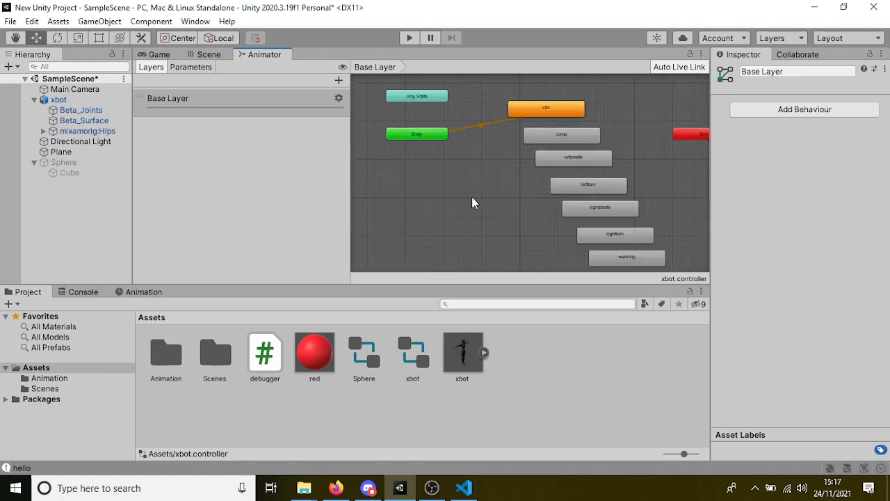
{"action": "left_click_drag", "start_coordinate": [348, 208], "coordinate": [231, 188]}
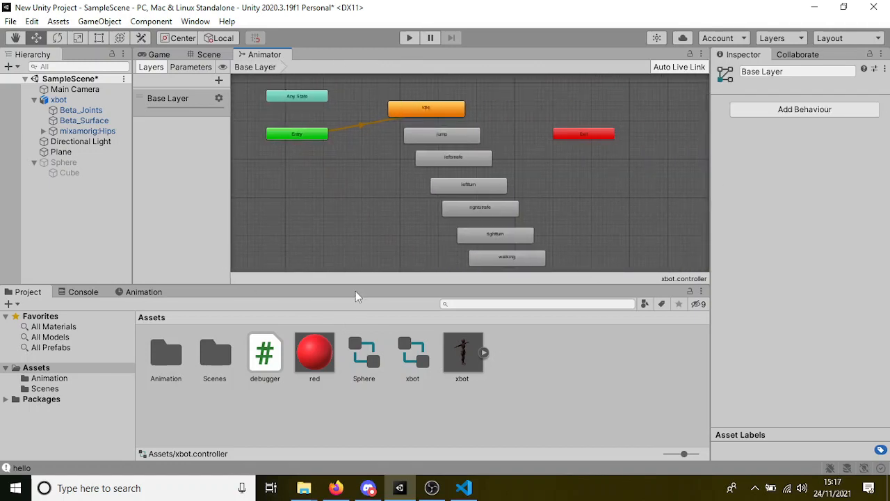
{"action": "scroll", "coordinate": [375, 272], "scroll_direction": "up", "scroll_amount": 1}
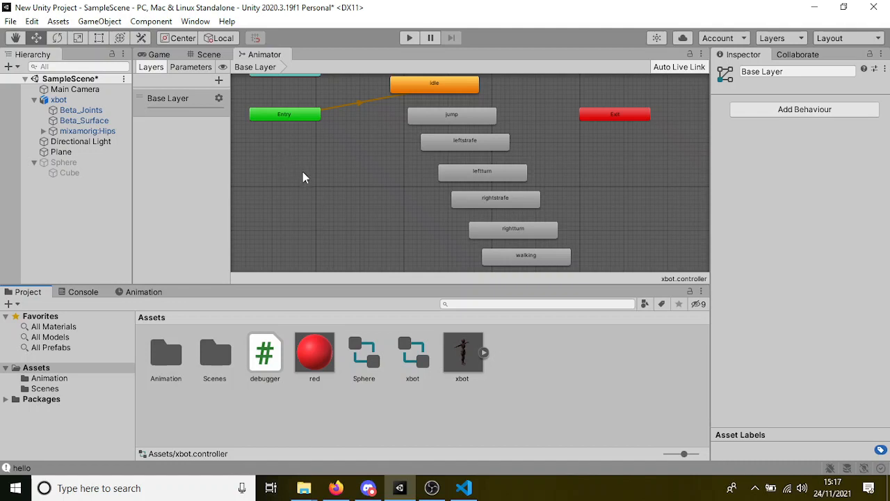
{"action": "middle_click_drag", "start_coordinate": [346, 156], "coordinate": [366, 197]}
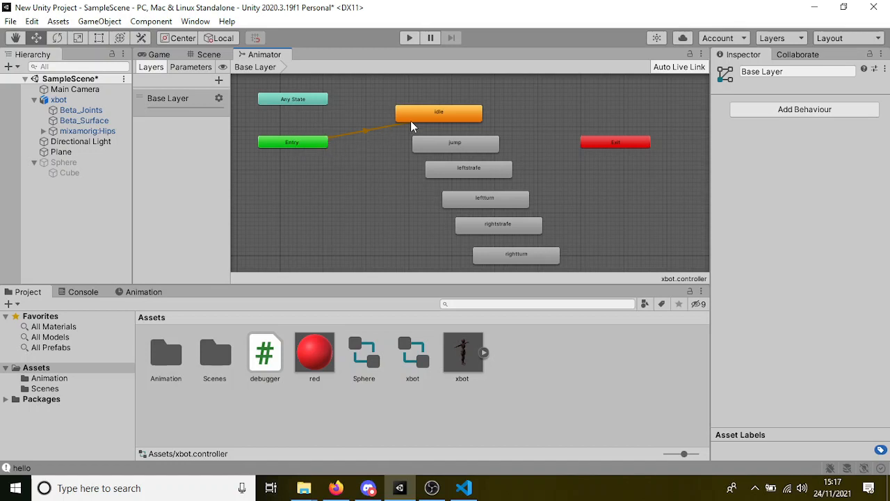
{"action": "left_click_drag", "start_coordinate": [433, 122], "coordinate": [360, 199]}
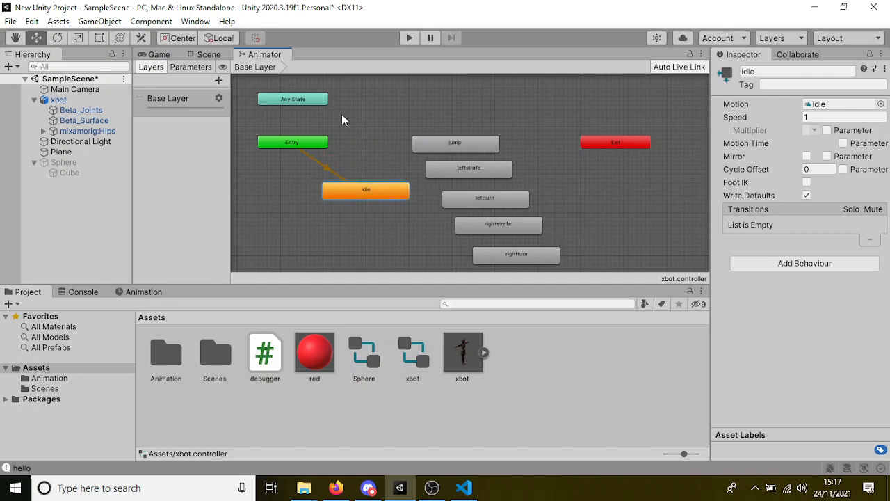
Run the scene and dock the Scene view beside the Game view.
{"action": "left_click", "coordinate": [209, 54]}
{"action": "left_click", "coordinate": [410, 38]}
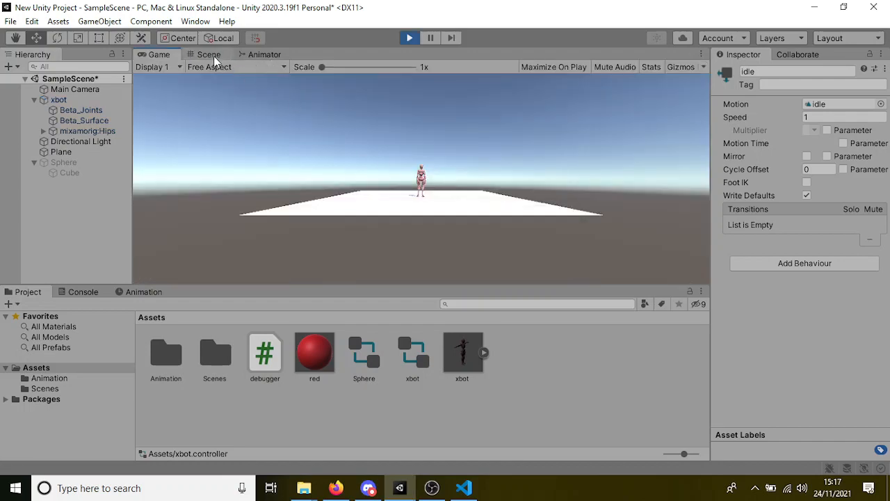
{"action": "left_click_drag", "start_coordinate": [213, 55], "coordinate": [567, 177]}
Examine xbot's idle motion up close in the Scene view, and dock that view back with the Game and Animator views.
{"action": "scroll", "coordinate": [567, 176], "scroll_direction": "up", "scroll_amount": 3}
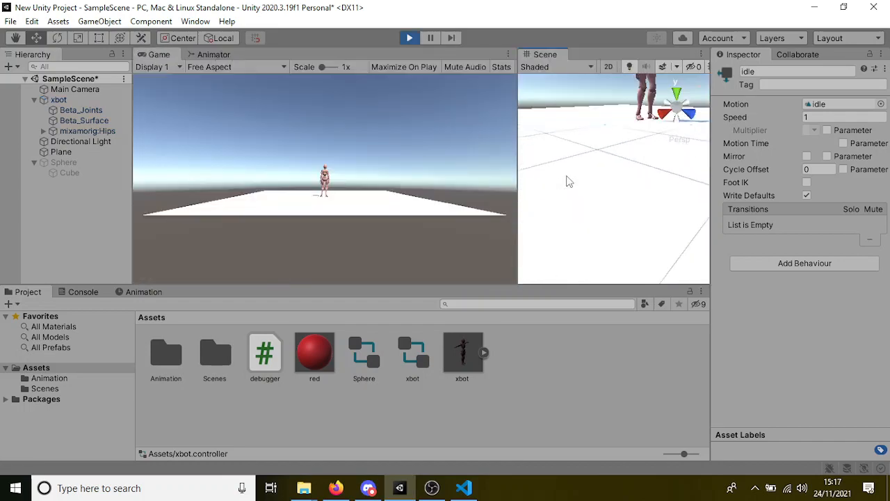
{"action": "middle_click_drag", "start_coordinate": [567, 177], "coordinate": [521, 233]}
{"action": "scroll", "coordinate": [553, 192], "scroll_direction": "up", "scroll_amount": 5}
{"action": "scroll", "coordinate": [552, 193], "scroll_direction": "down", "scroll_amount": 3}
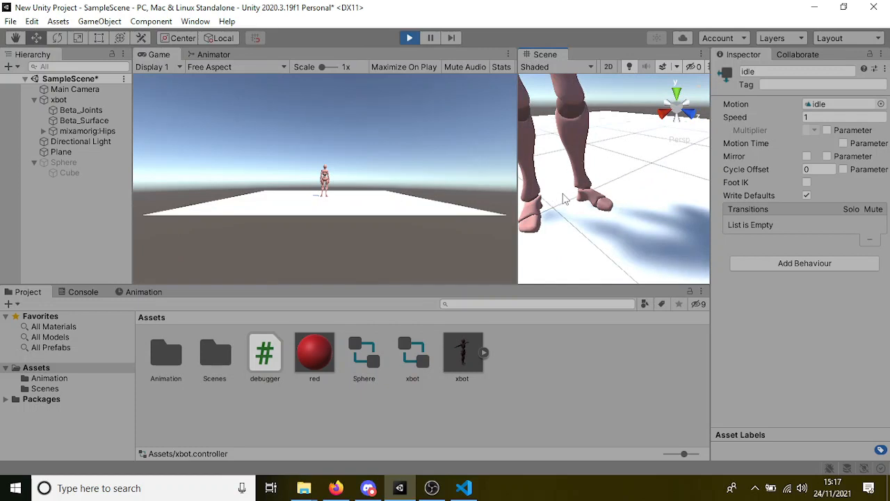
{"action": "scroll", "coordinate": [553, 198], "scroll_direction": "down", "scroll_amount": 2}
{"action": "scroll", "coordinate": [590, 146], "scroll_direction": "up", "scroll_amount": 1}
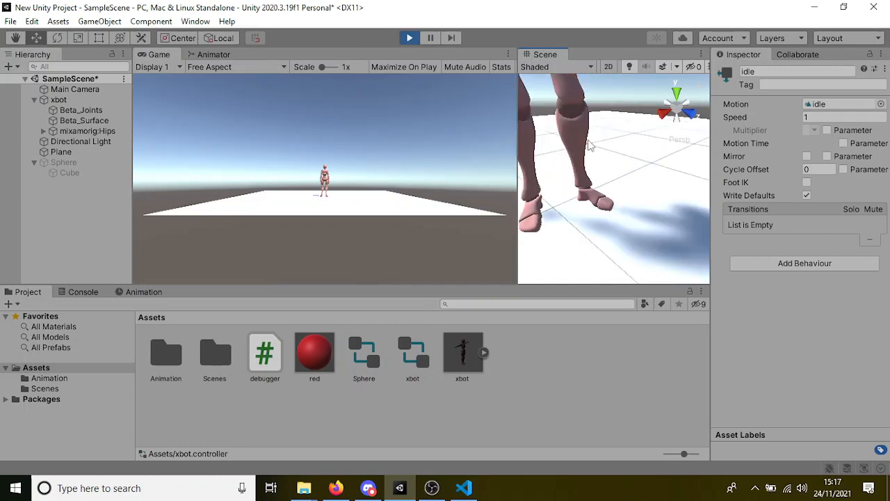
{"action": "scroll", "coordinate": [590, 146], "scroll_direction": "up", "scroll_amount": 3}
{"action": "middle_click_drag", "start_coordinate": [590, 147], "coordinate": [665, 230]}
{"action": "scroll", "coordinate": [665, 231], "scroll_direction": "down", "scroll_amount": 3}
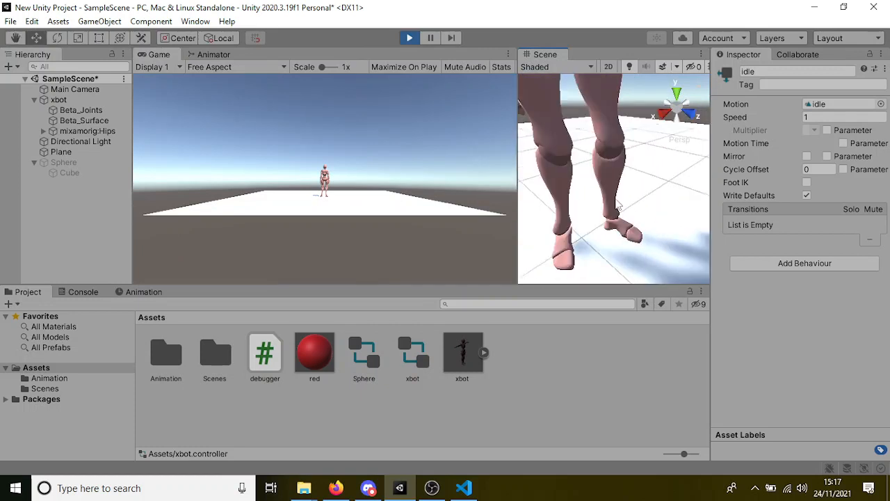
{"action": "scroll", "coordinate": [605, 206], "scroll_direction": "down", "scroll_amount": 4}
{"action": "middle_click_drag", "start_coordinate": [599, 212], "coordinate": [596, 200]}
{"action": "scroll", "coordinate": [596, 200], "scroll_direction": "up", "scroll_amount": 3}
{"action": "scroll", "coordinate": [595, 200], "scroll_direction": "up", "scroll_amount": 4}
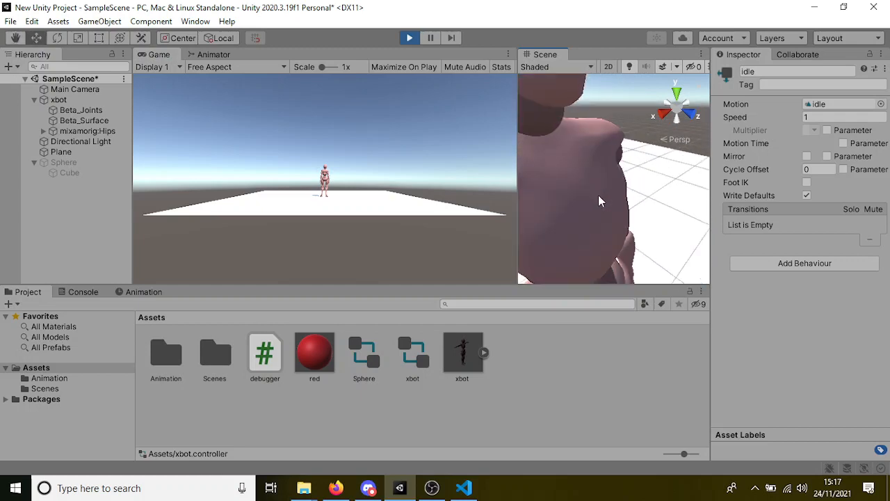
{"action": "left_click_drag", "start_coordinate": [546, 56], "coordinate": [417, 53]}
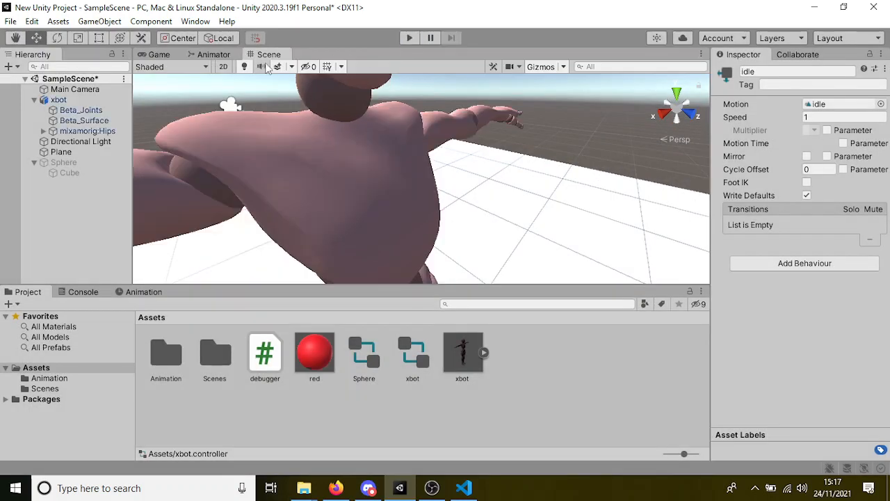
Set the jump state as the layer default state and run the scene briefly to check the animation.
{"action": "left_click", "coordinate": [211, 54]}
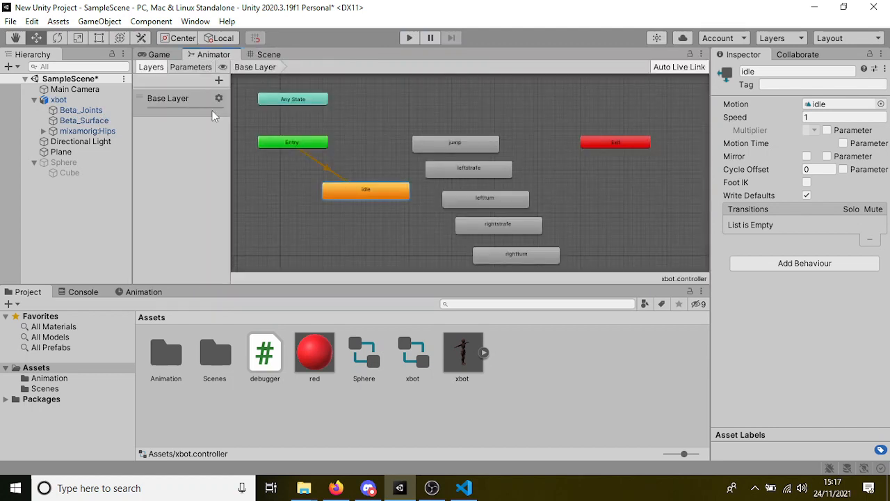
{"action": "right_click", "coordinate": [459, 142]}
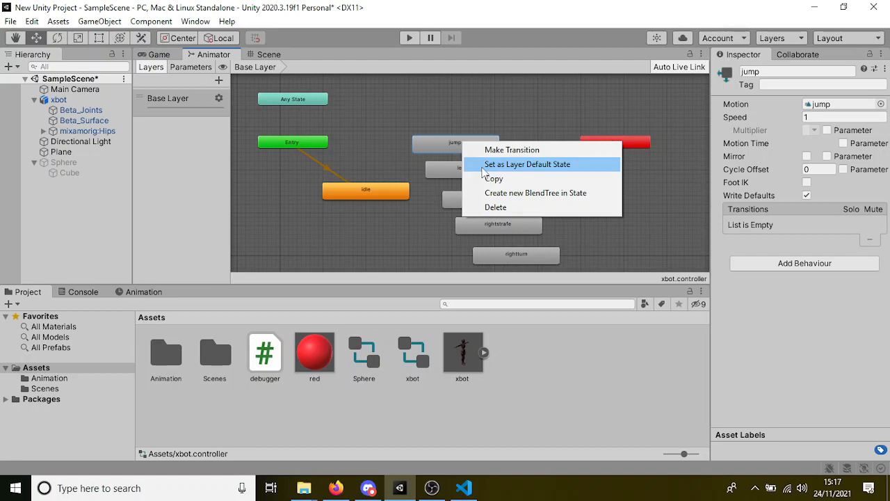
{"action": "left_click", "coordinate": [479, 167]}
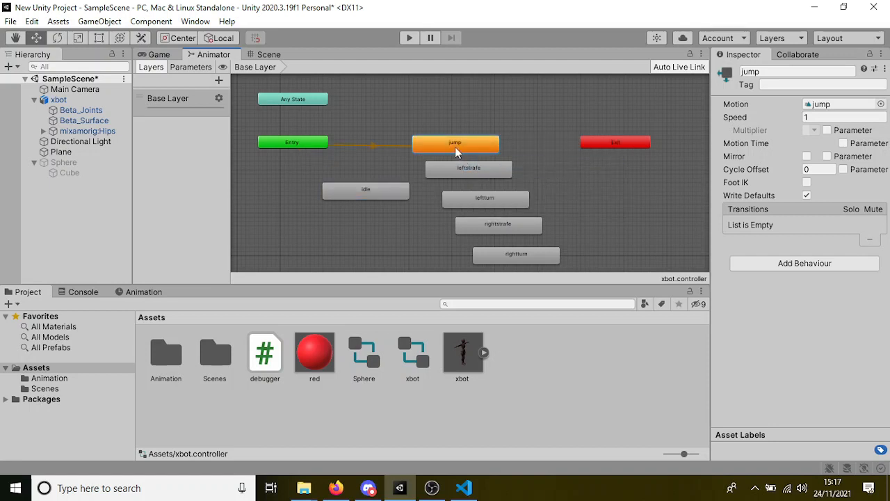
{"action": "right_click", "coordinate": [455, 147]}
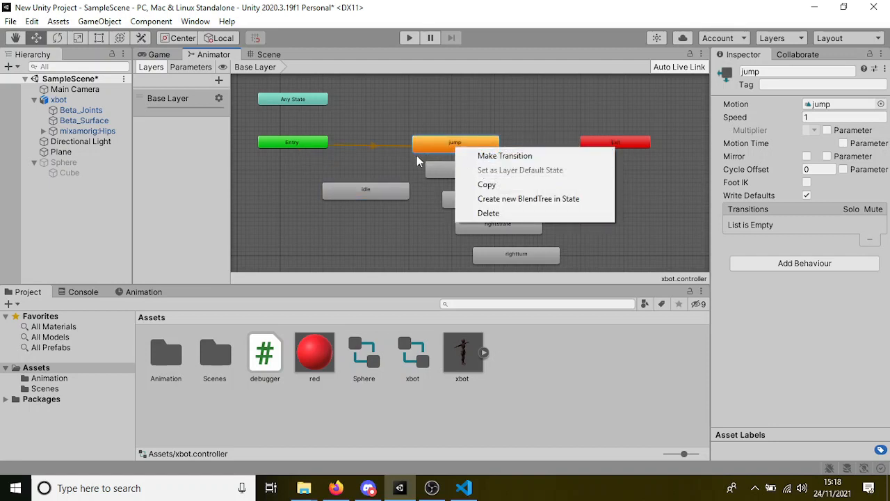
{"action": "left_click", "coordinate": [384, 161]}
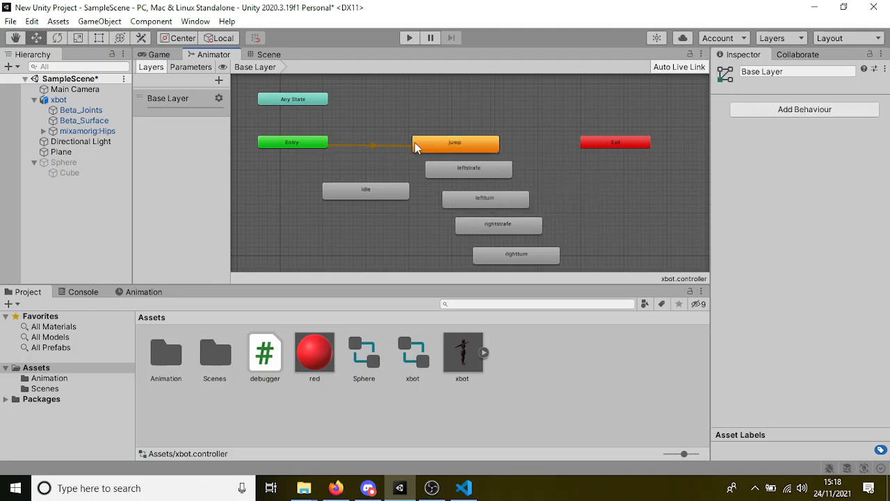
{"action": "left_click", "coordinate": [408, 38]}
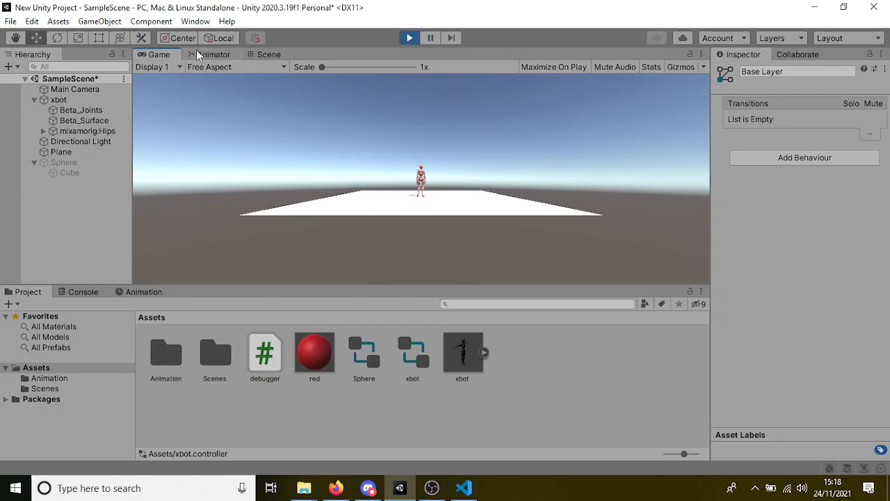
{"action": "left_click", "coordinate": [401, 37]}
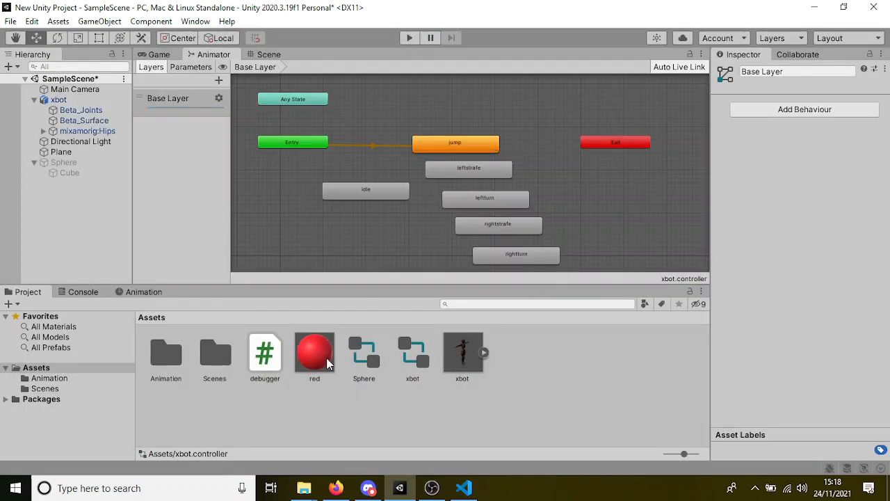
Test the jump clip in a scene run with its Loop Time turned on, and turn Loop Time back off.
{"action": "left_click", "coordinate": [433, 147]}
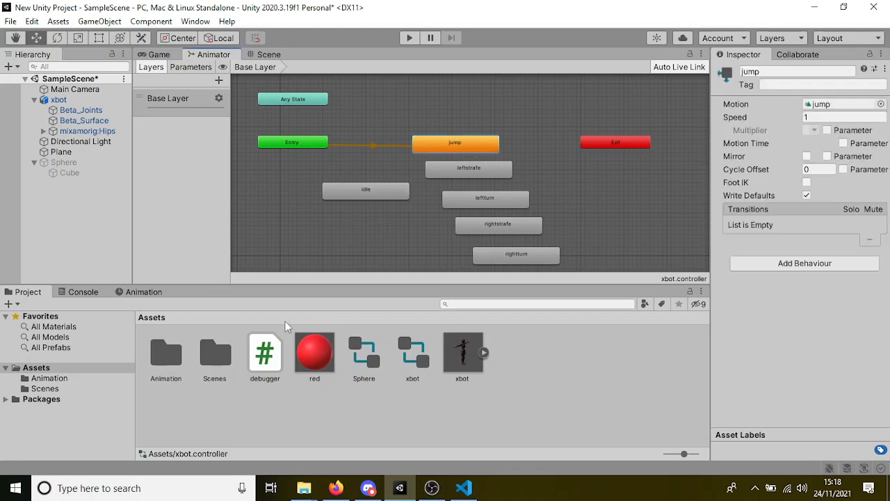
{"action": "double_click", "coordinate": [181, 355]}
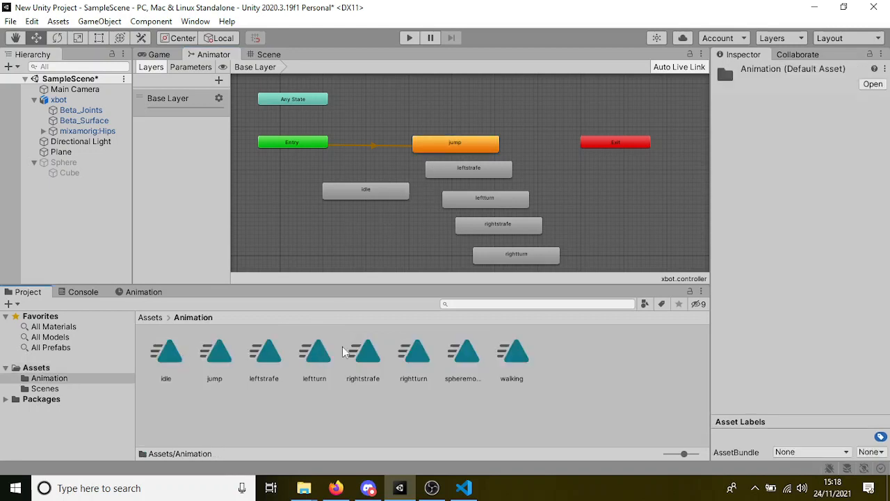
{"action": "left_click", "coordinate": [215, 356]}
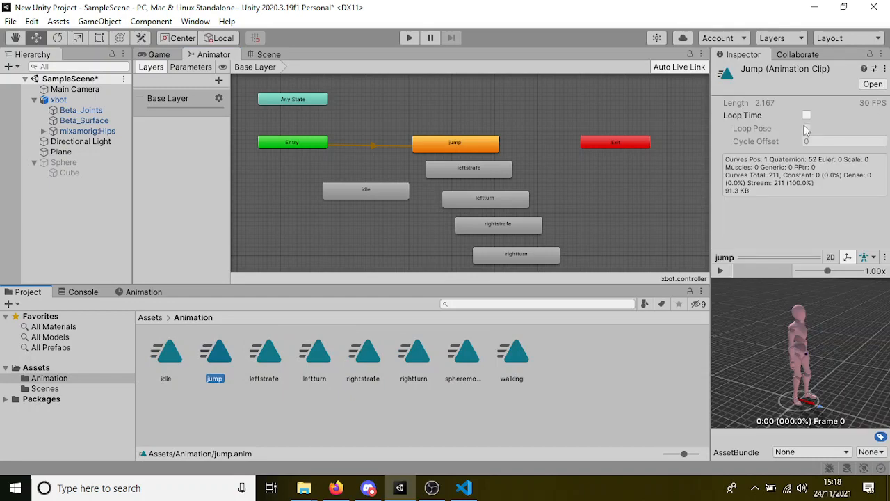
{"action": "left_click", "coordinate": [807, 116]}
{"action": "left_click", "coordinate": [408, 39]}
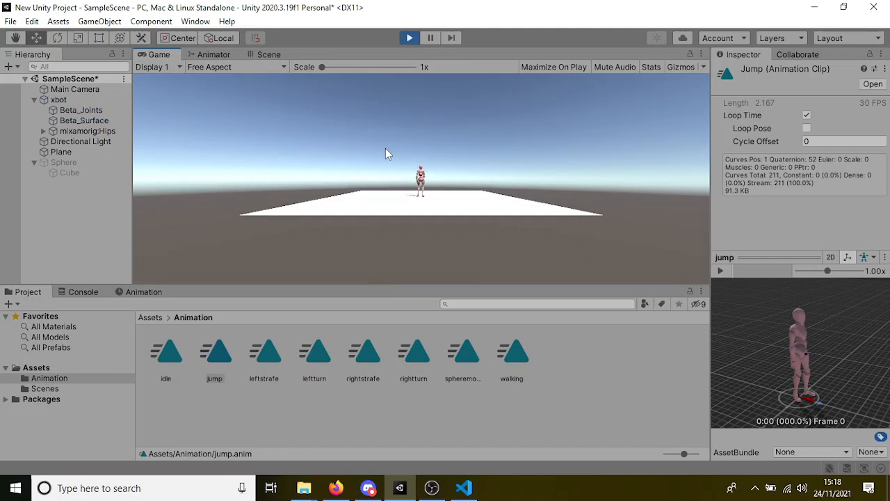
{"action": "left_click", "coordinate": [409, 38]}
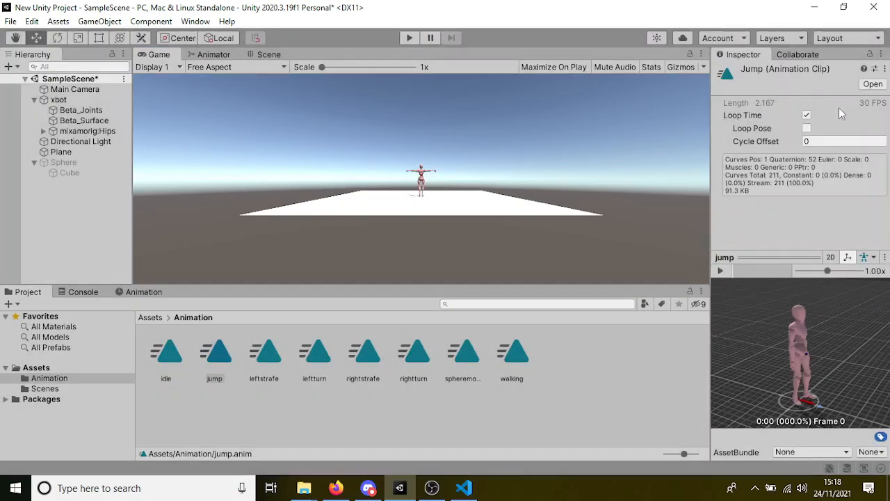
{"action": "left_click", "coordinate": [807, 116]}
Dock the Animator beside the Scene view, widen it to show the state graph, and run the scene.
{"action": "left_click", "coordinate": [251, 54]}
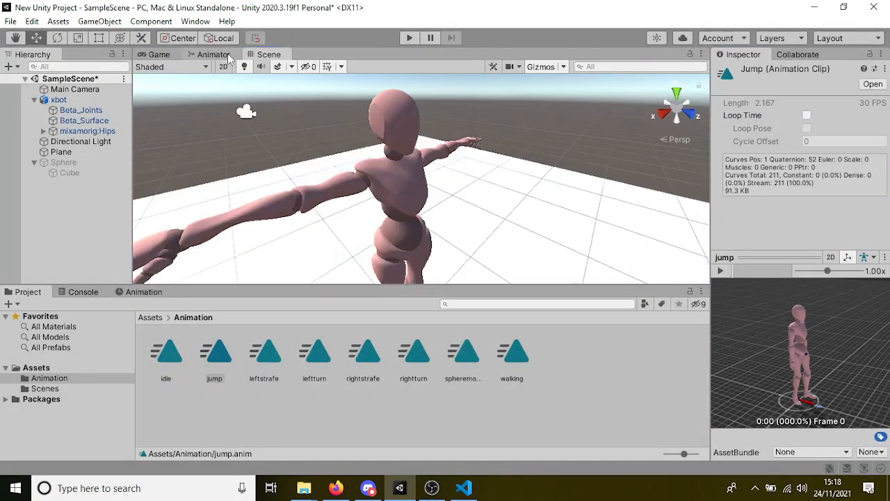
{"action": "left_click_drag", "start_coordinate": [214, 54], "coordinate": [580, 145]}
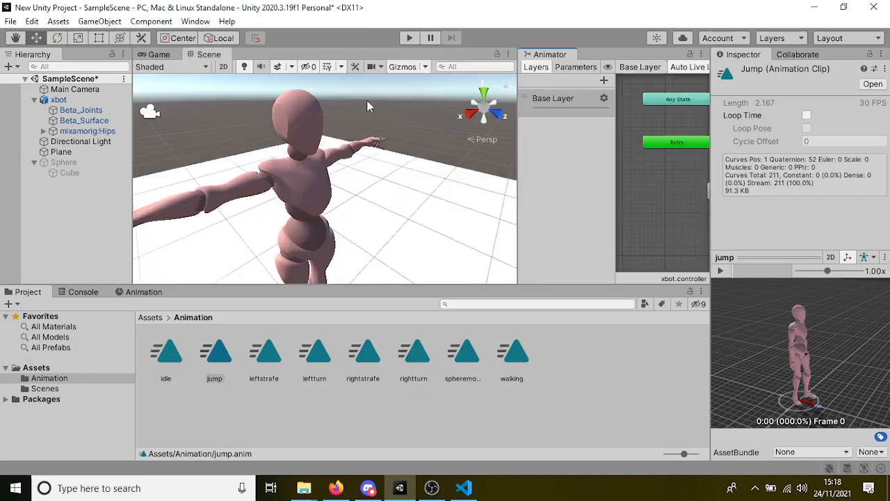
{"action": "left_click_drag", "start_coordinate": [518, 122], "coordinate": [323, 119]}
{"action": "left_click", "coordinate": [409, 38]}
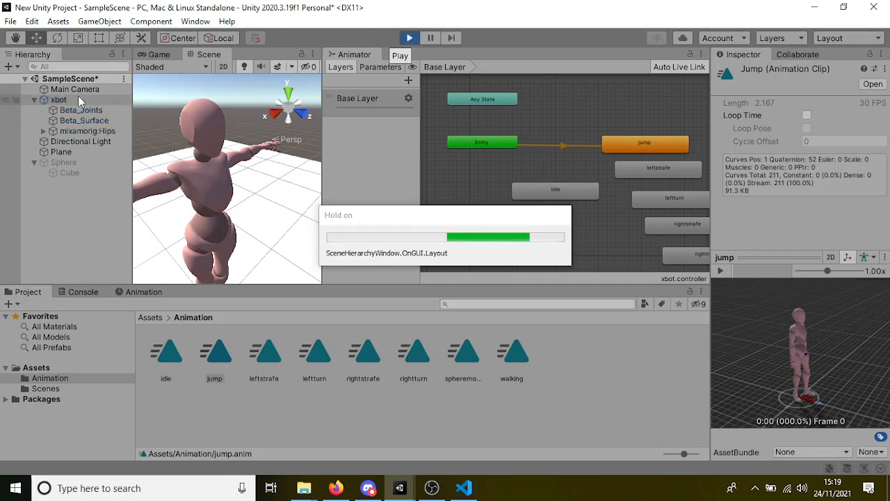
Move xbot's jump state closer to Entry in the Animator graph and open the idle state's animation clip.
{"action": "left_click", "coordinate": [78, 99]}
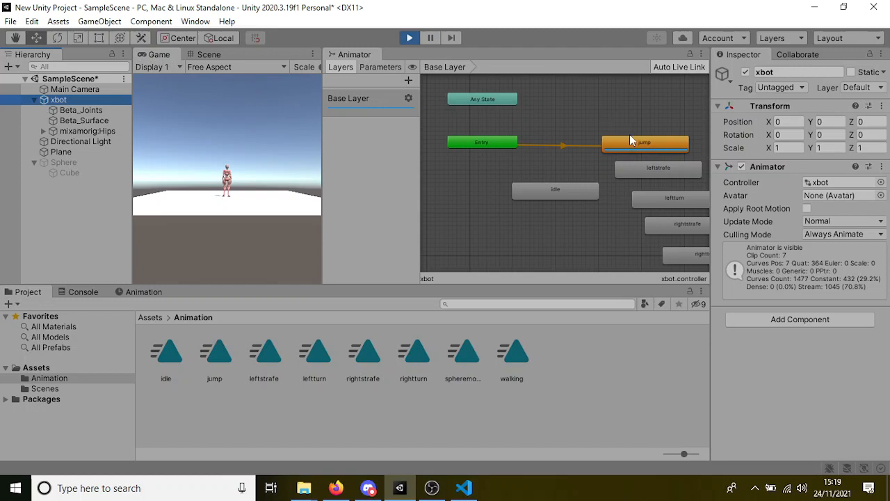
{"action": "left_click_drag", "start_coordinate": [655, 145], "coordinate": [595, 132]}
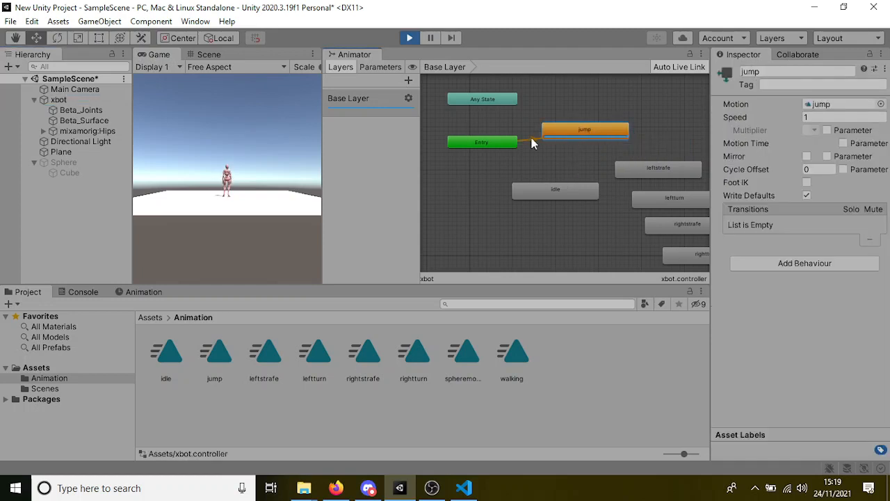
{"action": "left_click_drag", "start_coordinate": [579, 134], "coordinate": [589, 129]}
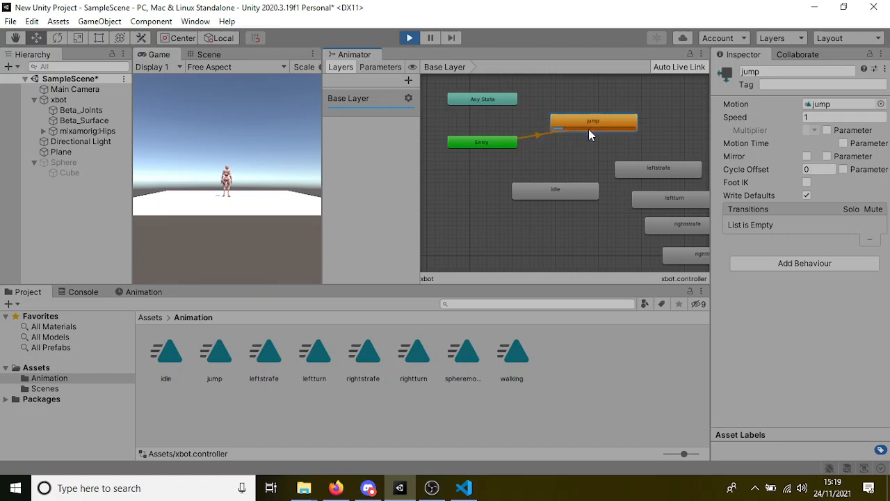
{"action": "left_click", "coordinate": [562, 187]}
{"action": "double_click", "coordinate": [563, 185]}
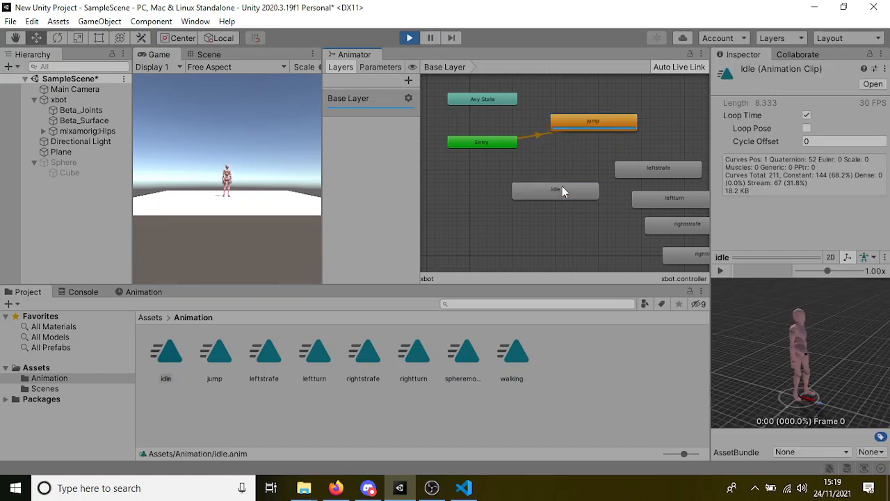
Stop play mode and dock the Animator in the same group as the Game and Scene views.
{"action": "left_click", "coordinate": [411, 40]}
{"action": "left_click_drag", "start_coordinate": [337, 57], "coordinate": [294, 63]}
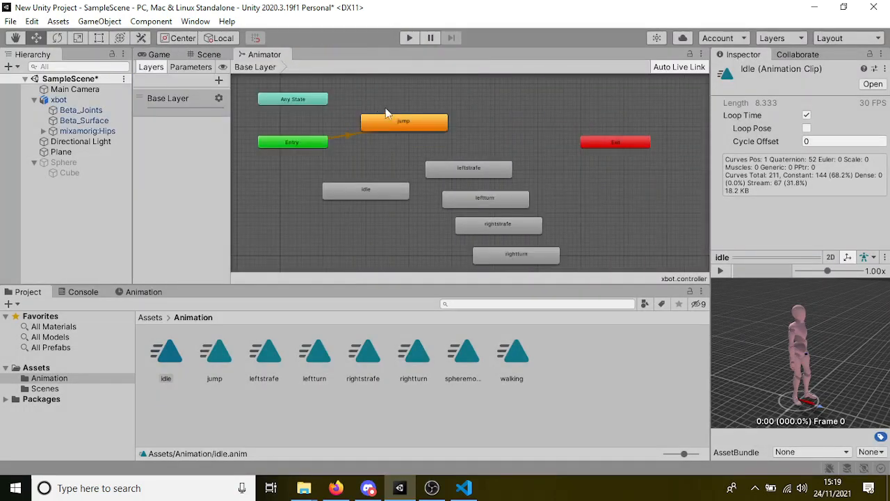
Make idle the layer default state instead of jump in the Base Layer.
{"action": "scroll", "coordinate": [404, 139], "scroll_direction": "up", "scroll_amount": 1}
{"action": "left_click", "coordinate": [404, 129]}
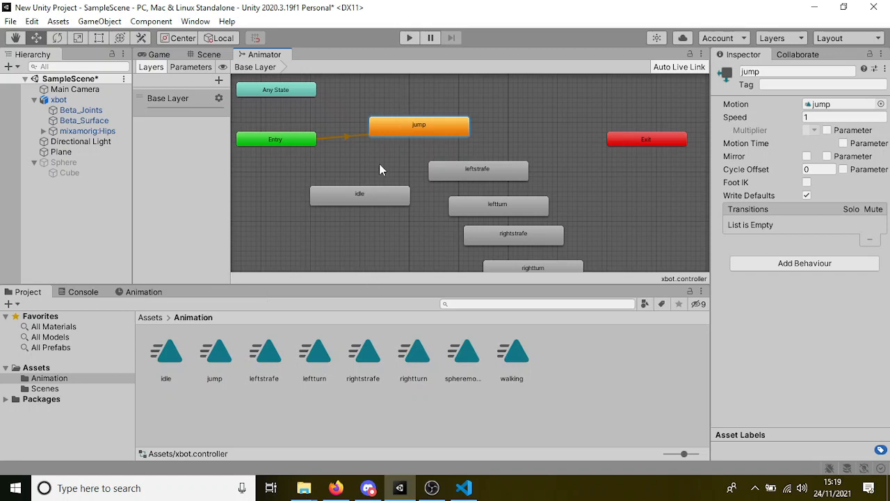
{"action": "right_click", "coordinate": [364, 192]}
{"action": "left_click", "coordinate": [418, 215]}
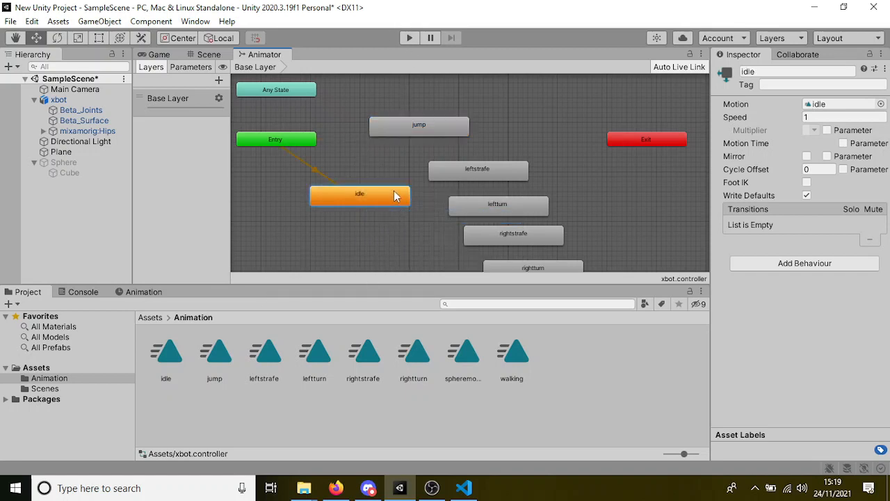
Spread out the states around idle and create a transition from idle to jump.
{"action": "left_click_drag", "start_coordinate": [397, 196], "coordinate": [445, 125]}
{"action": "right_click", "coordinate": [401, 186]}
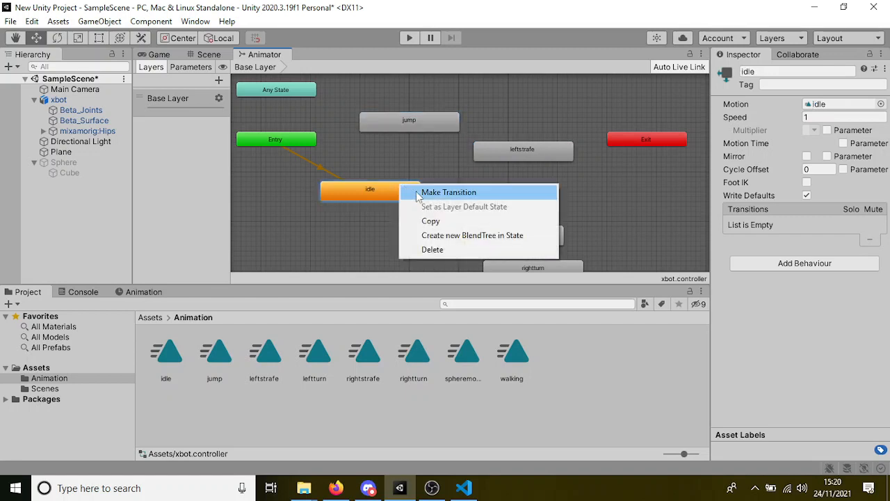
{"action": "left_click", "coordinate": [446, 192]}
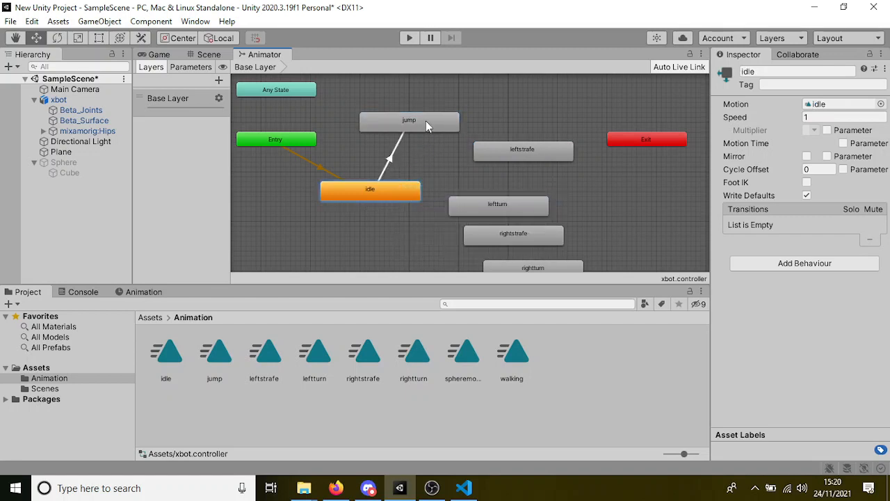
{"action": "left_click", "coordinate": [420, 127]}
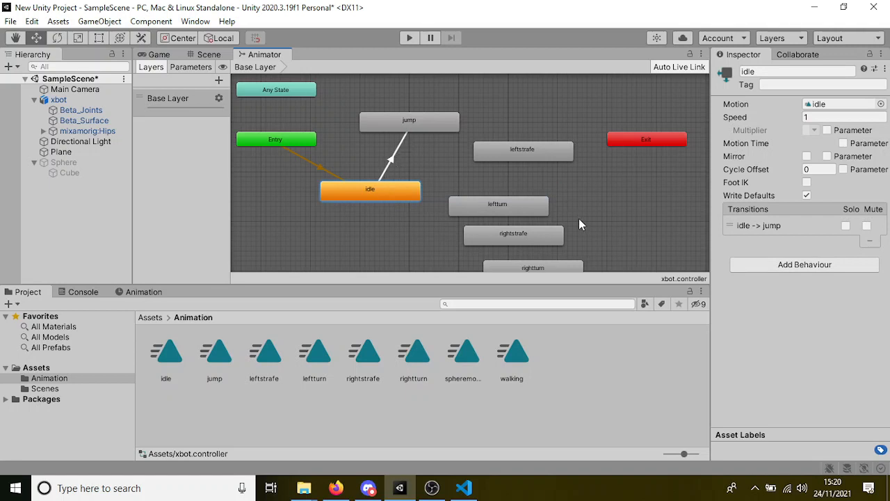
Place the walking state just below idle and create a transition from idle to walking.
{"action": "scroll", "coordinate": [579, 219], "scroll_direction": "down", "scroll_amount": 2}
{"action": "middle_click_drag", "start_coordinate": [534, 215], "coordinate": [573, 180]}
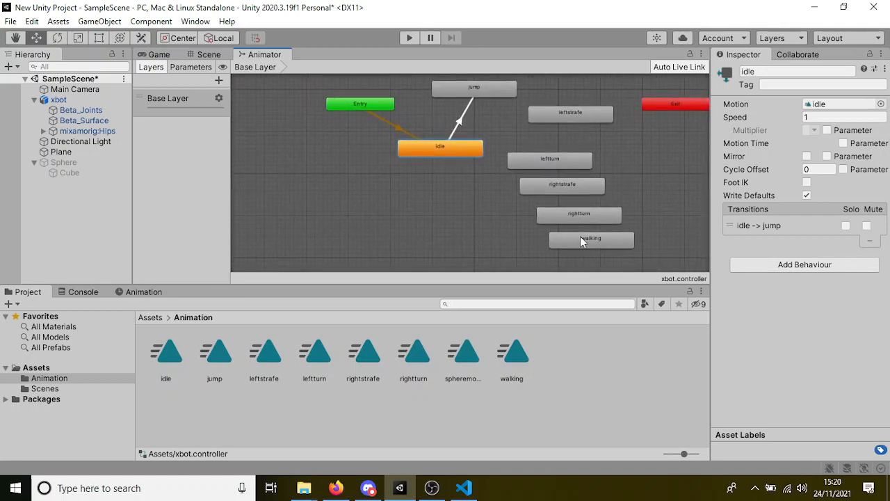
{"action": "left_click_drag", "start_coordinate": [582, 240], "coordinate": [438, 192]}
{"action": "right_click", "coordinate": [442, 154]}
{"action": "left_click", "coordinate": [473, 156]}
{"action": "left_click", "coordinate": [446, 197]}
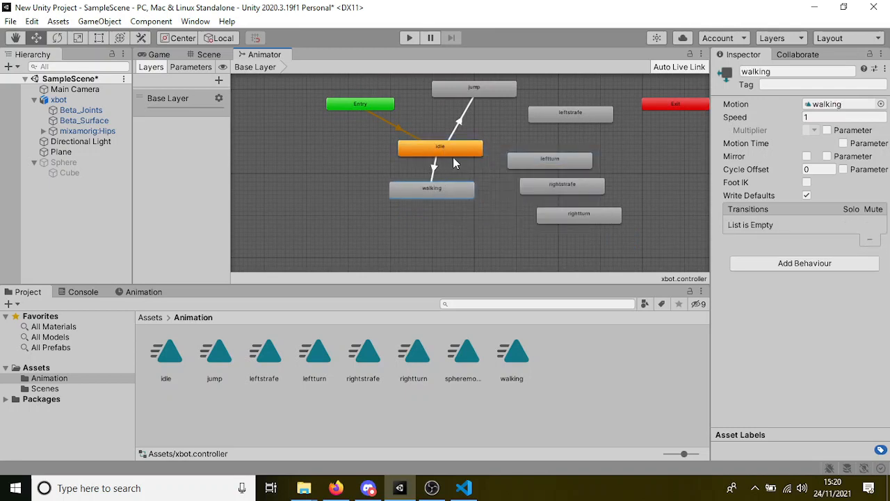
Move the leftturn state up beside idle and create a transition from idle to leftturn.
{"action": "left_click", "coordinate": [455, 148]}
{"action": "scroll", "coordinate": [487, 169], "scroll_direction": "up", "scroll_amount": 2}
{"action": "left_click_drag", "start_coordinate": [528, 162], "coordinate": [564, 134]}
{"action": "right_click", "coordinate": [477, 144]}
{"action": "left_click", "coordinate": [501, 153]}
{"action": "left_click", "coordinate": [553, 150]}
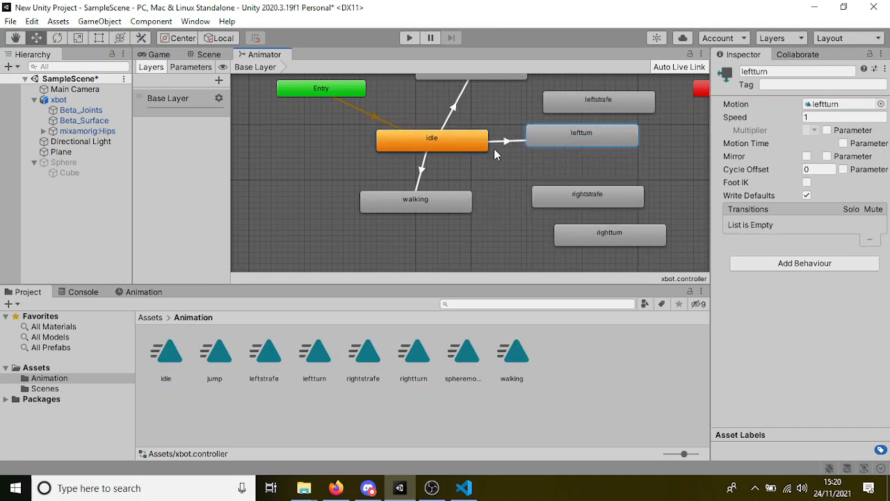
Create a transition from idle to rightturn.
{"action": "right_click", "coordinate": [484, 145]}
{"action": "left_click", "coordinate": [512, 153]}
{"action": "left_click", "coordinate": [565, 233]}
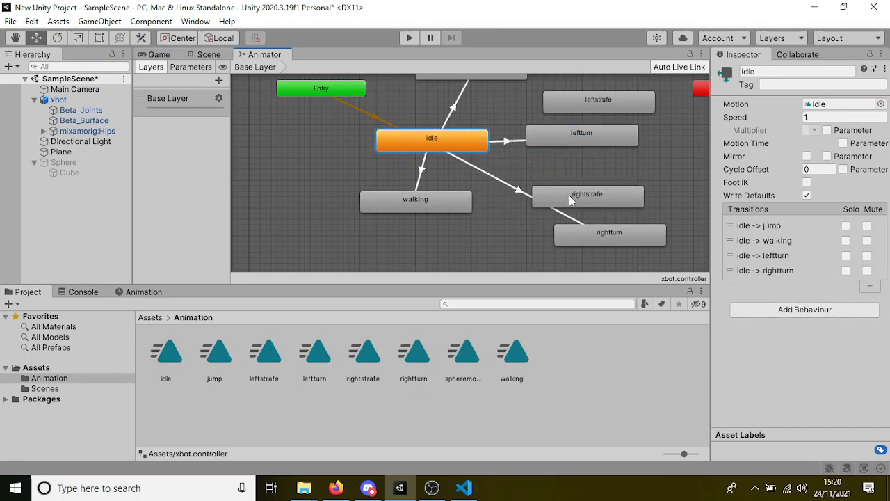
Rearrange the rightstrafe and rightturn states so the idle to rightturn transition runs clear of rightstrafe.
{"action": "left_click_drag", "start_coordinate": [569, 195], "coordinate": [613, 178]}
{"action": "left_click_drag", "start_coordinate": [594, 235], "coordinate": [558, 210]}
{"action": "scroll", "coordinate": [498, 209], "scroll_direction": "down", "scroll_amount": 2}
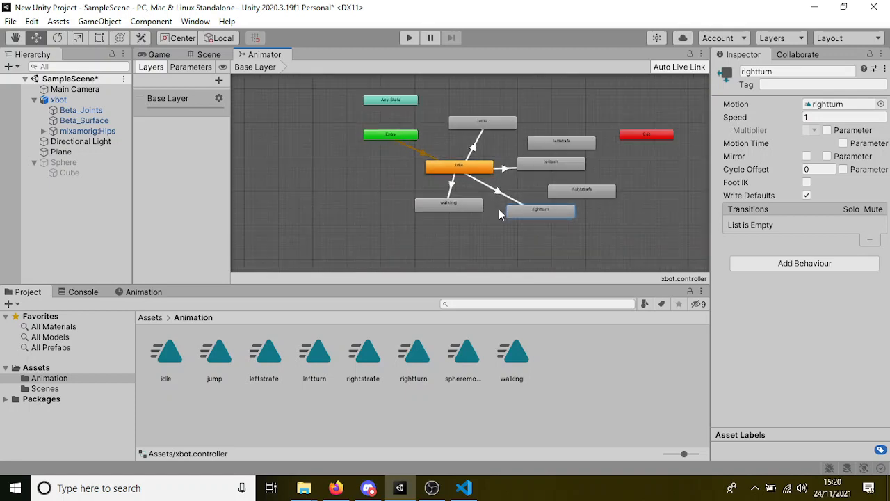
{"action": "middle_click_drag", "start_coordinate": [499, 209], "coordinate": [494, 188]}
{"action": "scroll", "coordinate": [493, 187], "scroll_direction": "up", "scroll_amount": 1}
{"action": "left_click", "coordinate": [612, 164]}
{"action": "left_click_drag", "start_coordinate": [446, 187], "coordinate": [581, 163]}
{"action": "scroll", "coordinate": [483, 182], "scroll_direction": "down", "scroll_amount": 1}
{"action": "middle_click_drag", "start_coordinate": [484, 186], "coordinate": [502, 216]}
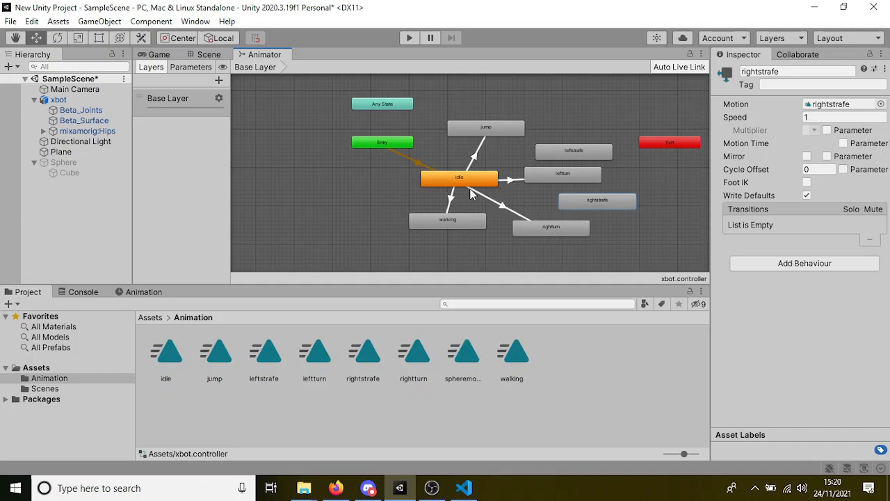
Play the scene with a widened Animator docked beside the Game view to watch the state flow, and stop it.
{"action": "left_click", "coordinate": [405, 41]}
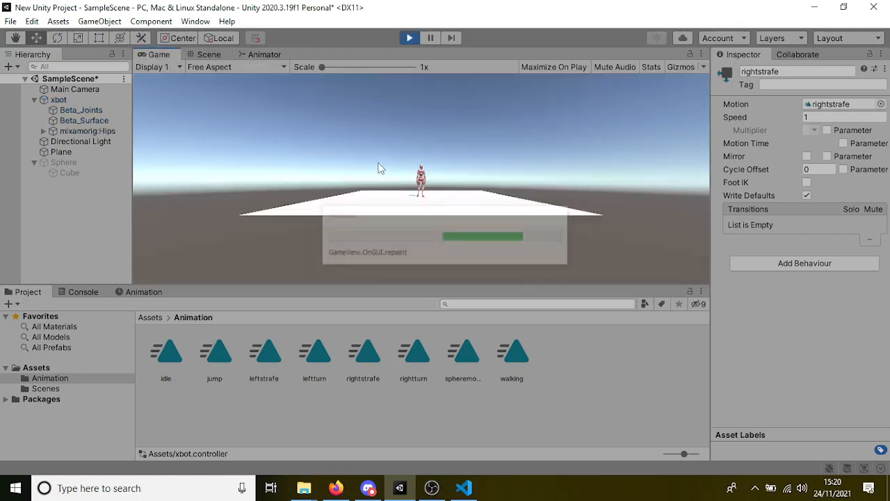
{"action": "left_click_drag", "start_coordinate": [254, 58], "coordinate": [599, 154]}
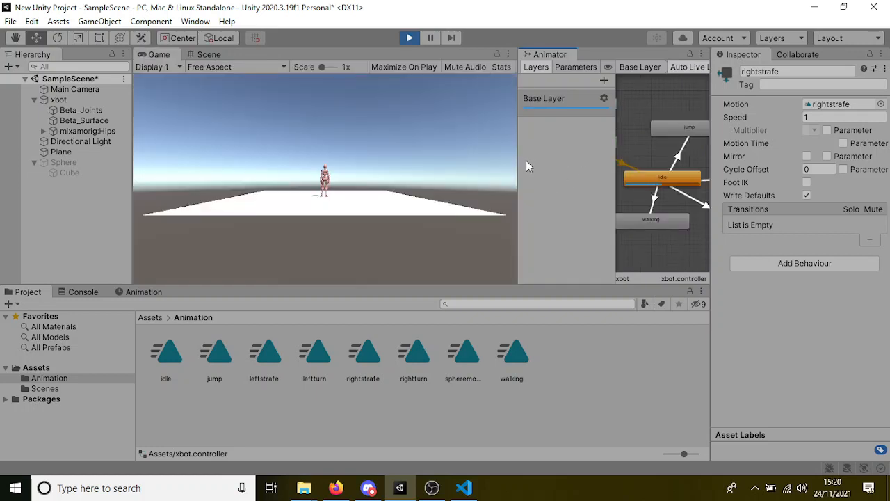
{"action": "left_click_drag", "start_coordinate": [519, 158], "coordinate": [299, 163]}
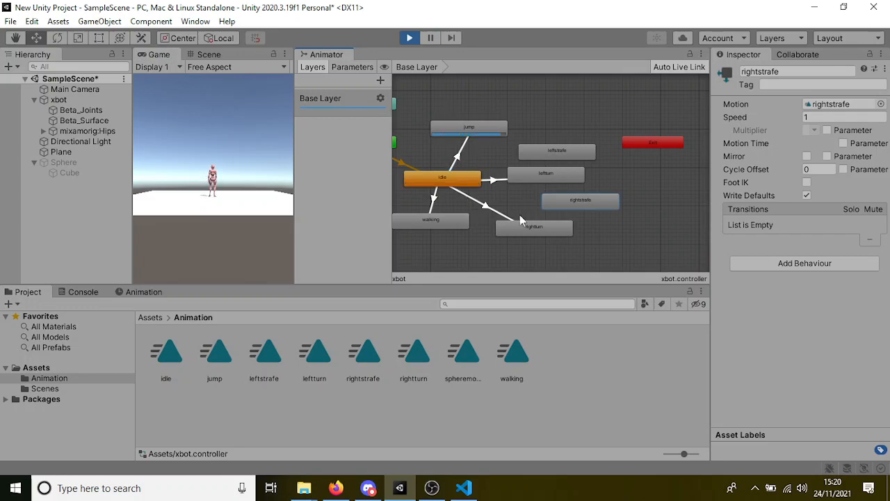
{"action": "left_click", "coordinate": [403, 39]}
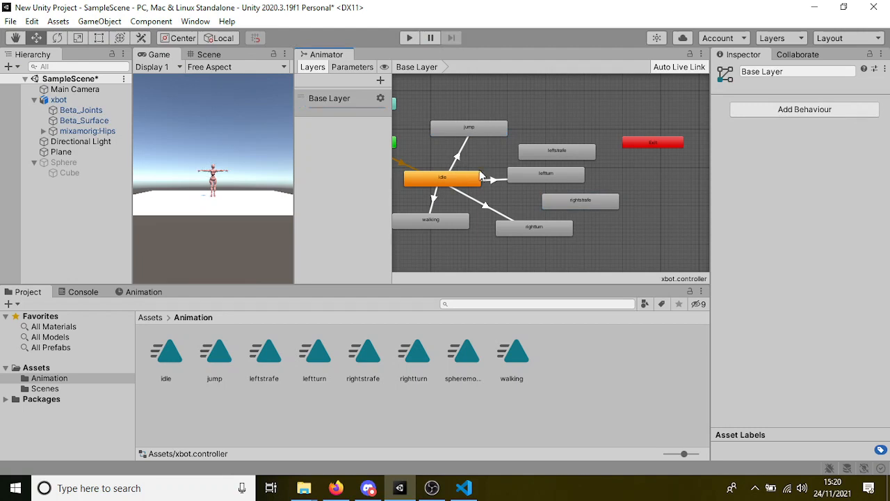
Reorder the idle state's transitions so idle -> walking comes before idle -> jump, and review the transition settings.
{"action": "left_click", "coordinate": [456, 178]}
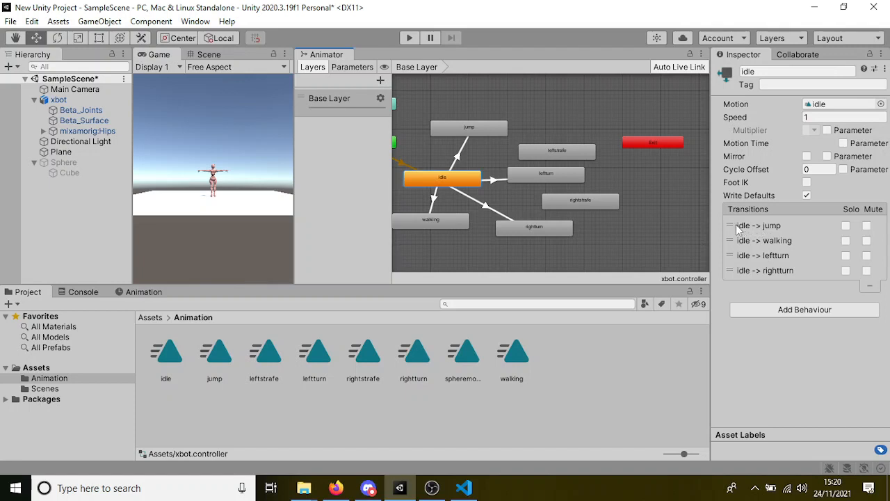
{"action": "left_click_drag", "start_coordinate": [730, 226], "coordinate": [728, 238]}
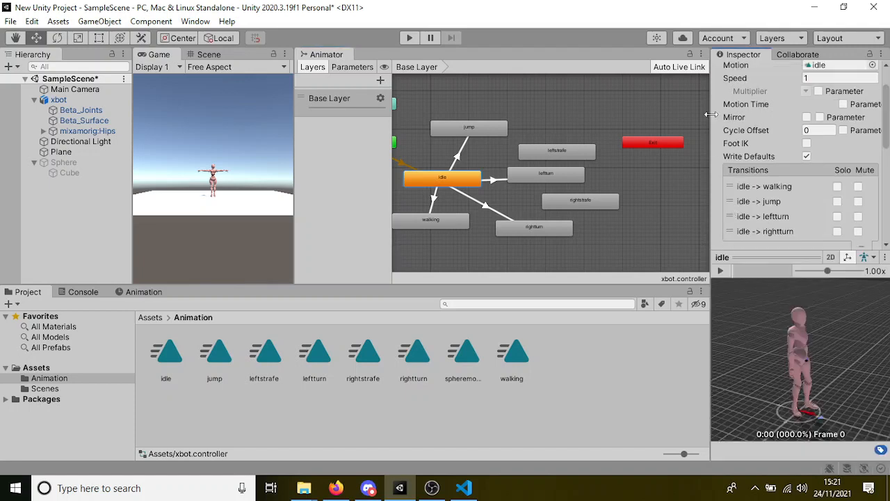
{"action": "scroll", "coordinate": [759, 174], "scroll_direction": "up", "scroll_amount": 2}
{"action": "scroll", "coordinate": [756, 175], "scroll_direction": "down", "scroll_amount": 8}
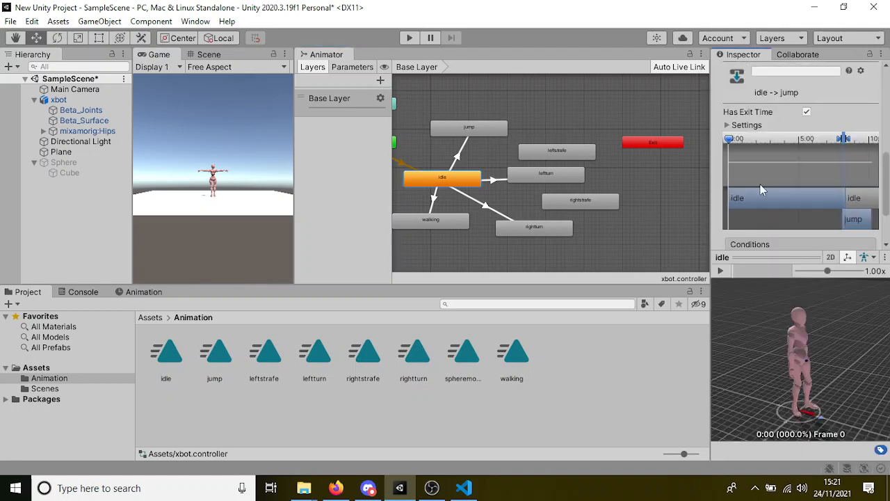
{"action": "scroll", "coordinate": [761, 184], "scroll_direction": "down", "scroll_amount": 2}
{"action": "scroll", "coordinate": [732, 204], "scroll_direction": "up", "scroll_amount": 3}
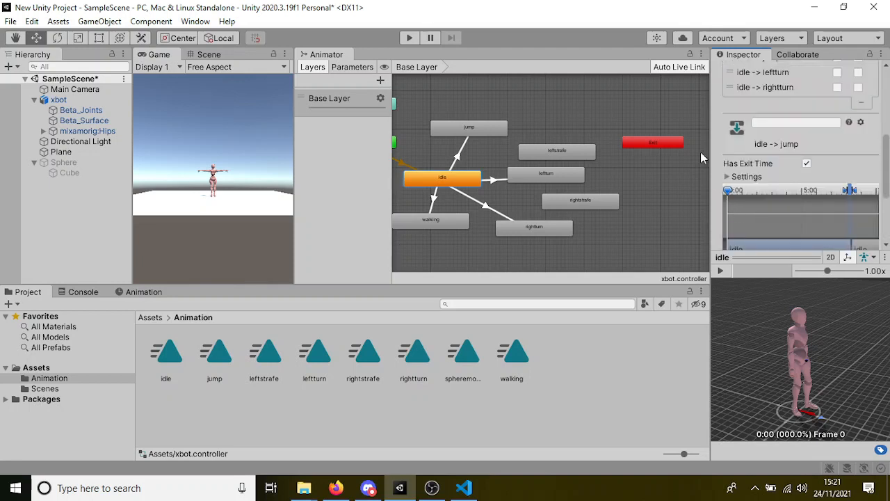
{"action": "scroll", "coordinate": [701, 152], "scroll_direction": "up", "scroll_amount": 2}
{"action": "scroll", "coordinate": [732, 175], "scroll_direction": "up", "scroll_amount": 3}
{"action": "left_click_drag", "start_coordinate": [730, 174], "coordinate": [728, 155]}
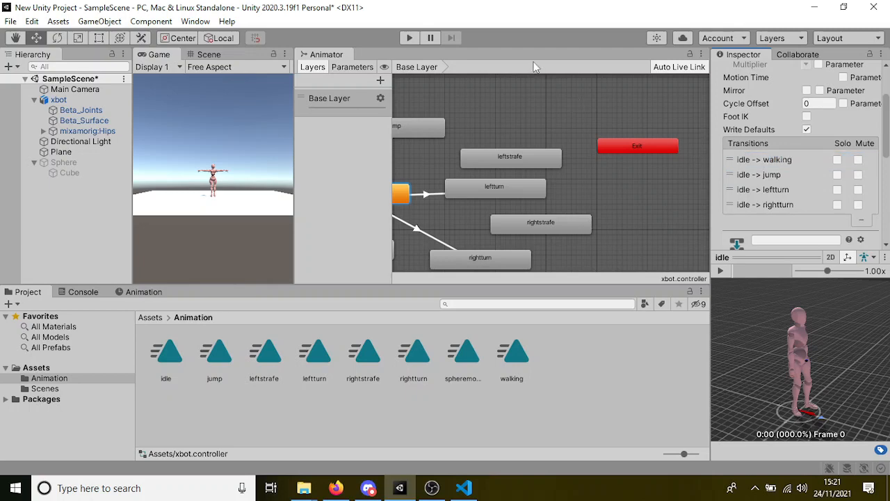
Play the scene to watch which state follows idle in the Animator graph, and stop playback.
{"action": "left_click", "coordinate": [416, 42]}
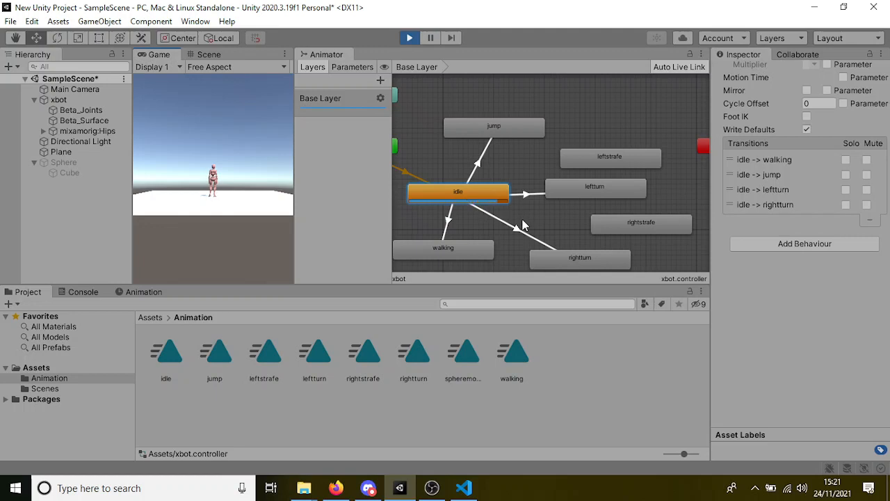
{"action": "middle_click_drag", "start_coordinate": [523, 220], "coordinate": [538, 217]}
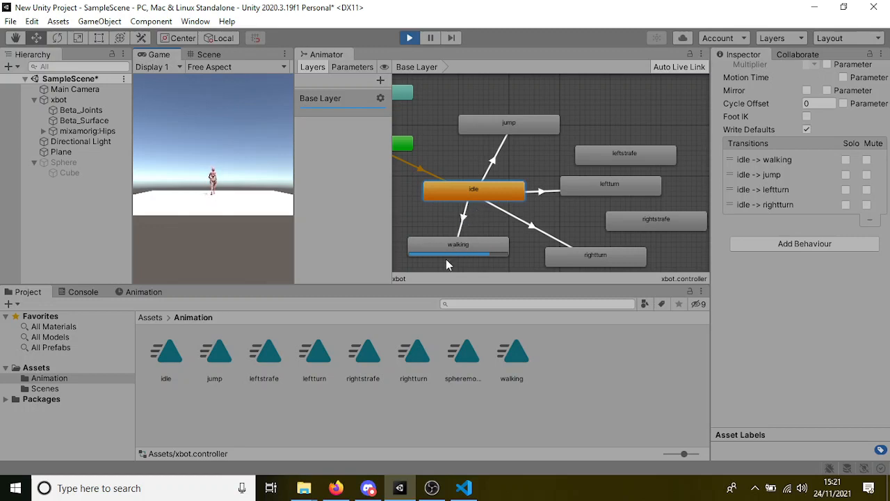
{"action": "left_click", "coordinate": [409, 38]}
Select the idle -> walking transition and add a condition to it.
{"action": "left_click", "coordinate": [458, 220]}
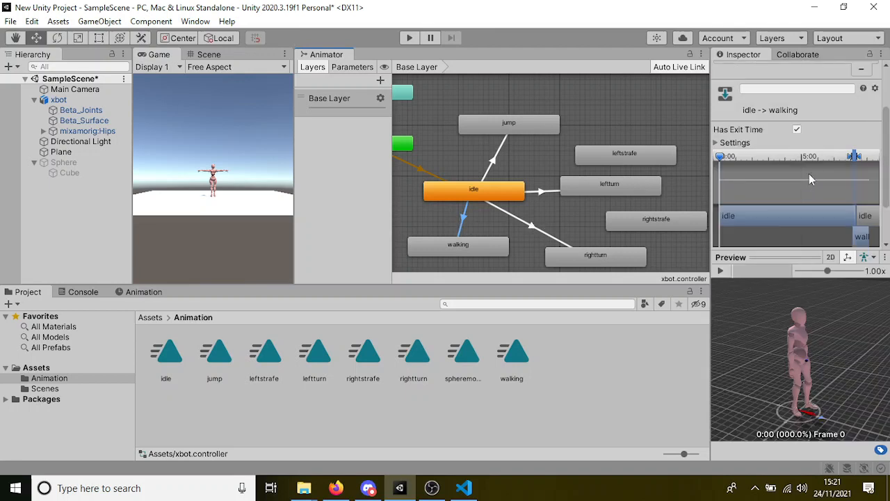
{"action": "scroll", "coordinate": [808, 160], "scroll_direction": "down", "scroll_amount": 3}
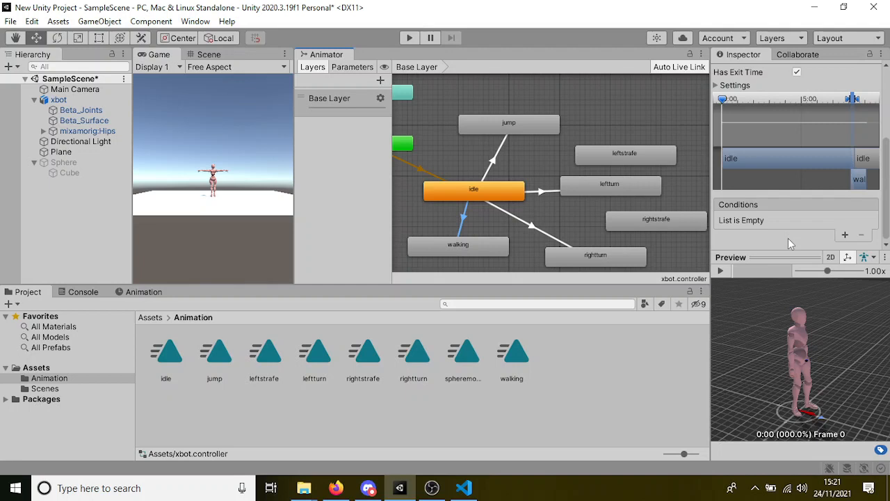
{"action": "scroll", "coordinate": [788, 243], "scroll_direction": "up", "scroll_amount": 5}
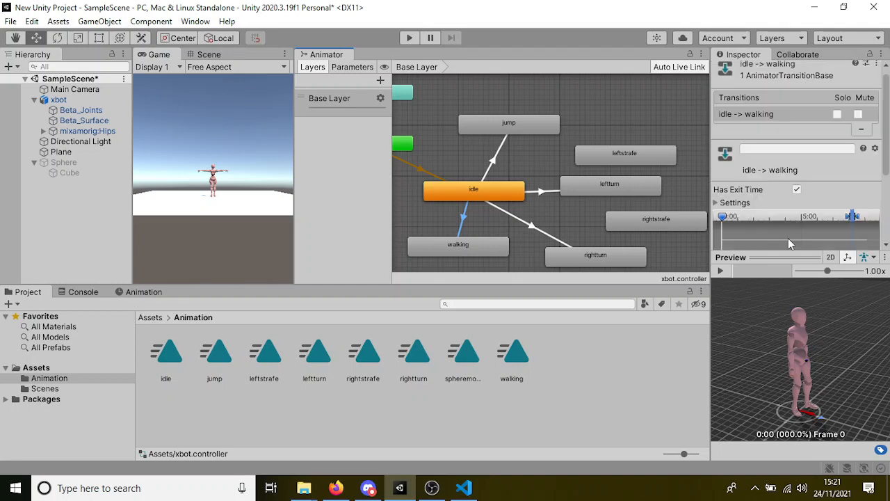
{"action": "scroll", "coordinate": [844, 202], "scroll_direction": "down", "scroll_amount": 5}
{"action": "left_click", "coordinate": [845, 237]}
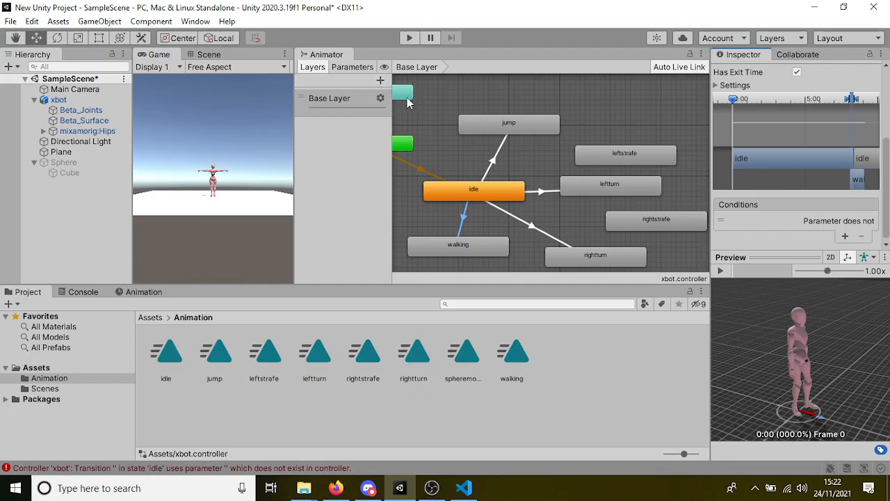
Add a Trigger parameter named jump to the xbot animator controller.
{"action": "left_click", "coordinate": [355, 65]}
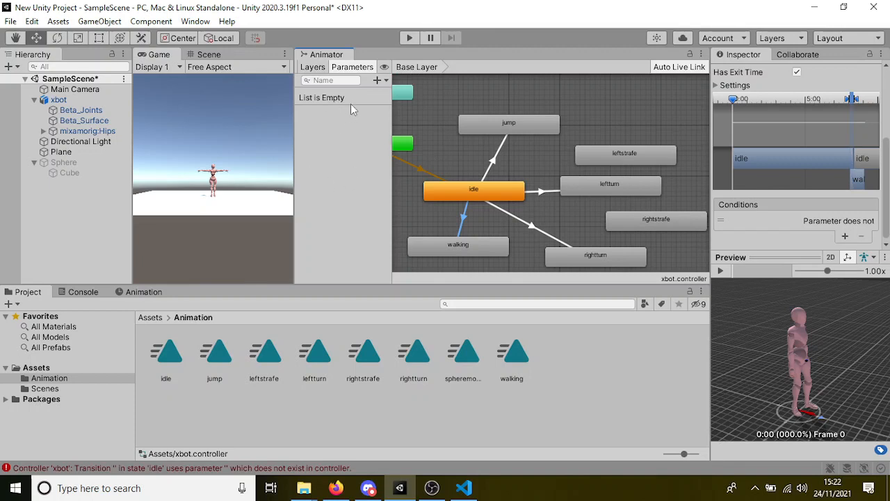
{"action": "left_click", "coordinate": [377, 81]}
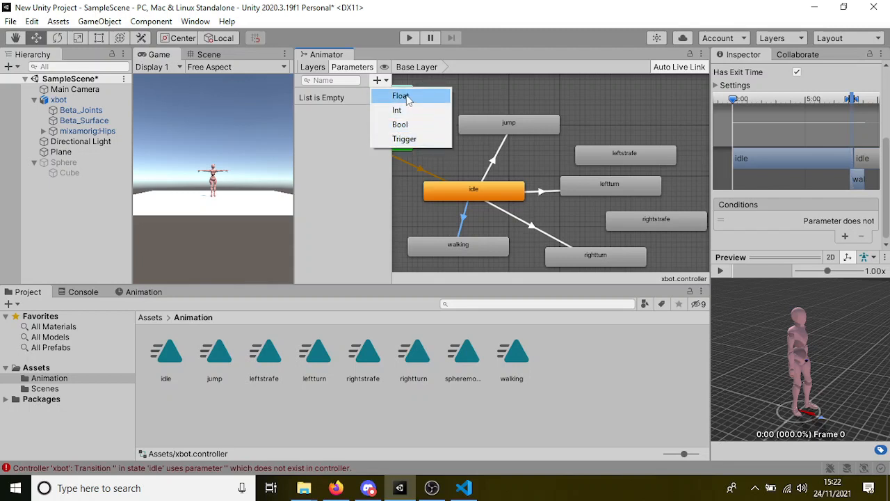
{"action": "left_click", "coordinate": [404, 140]}
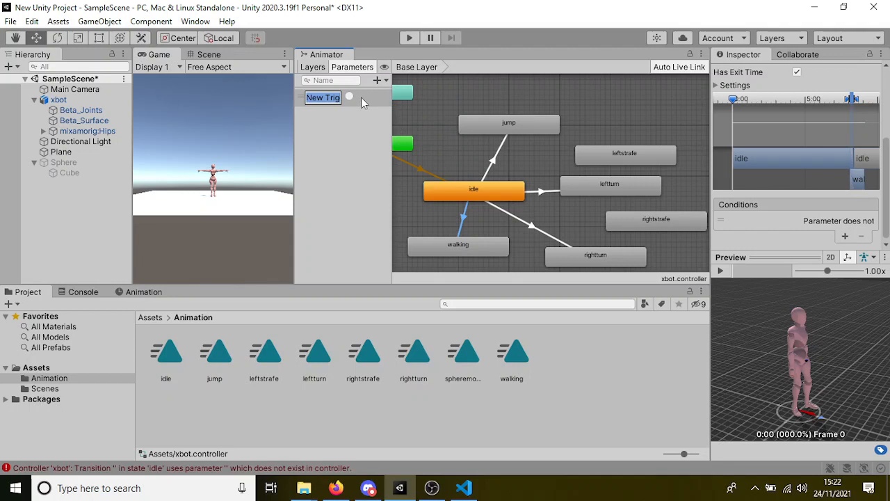
{"action": "type", "text": "jump"}
{"action": "key", "text": "Return"}
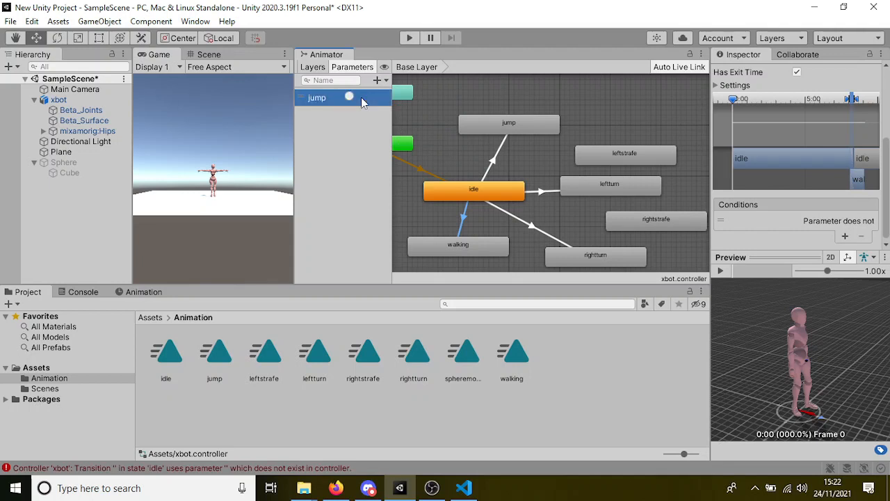
Add the jump trigger as a condition on the idle -> jump transition.
{"action": "left_click", "coordinate": [487, 164]}
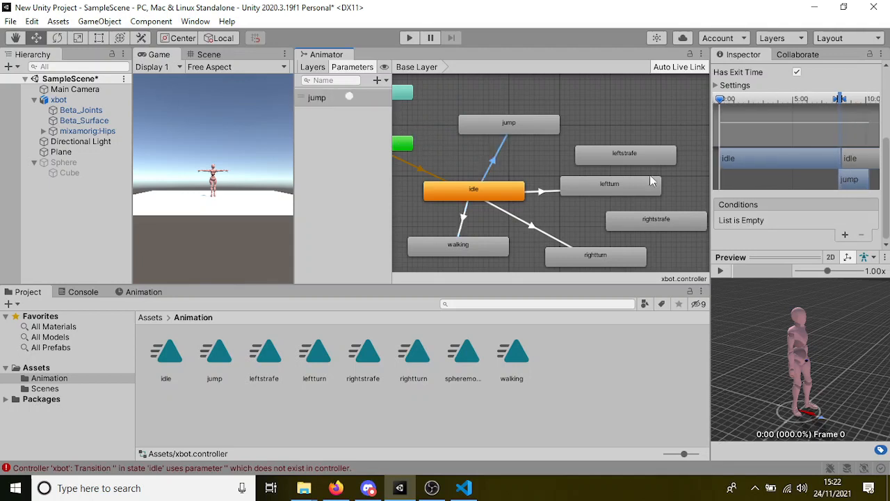
{"action": "left_click", "coordinate": [846, 235]}
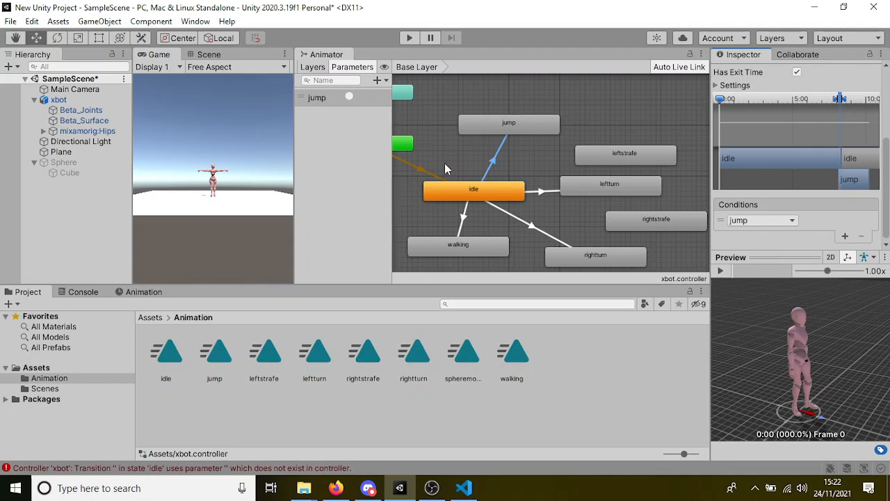
Delete the transitions from idle to walking, rightturn and leftturn.
{"action": "left_click", "coordinate": [468, 224]}
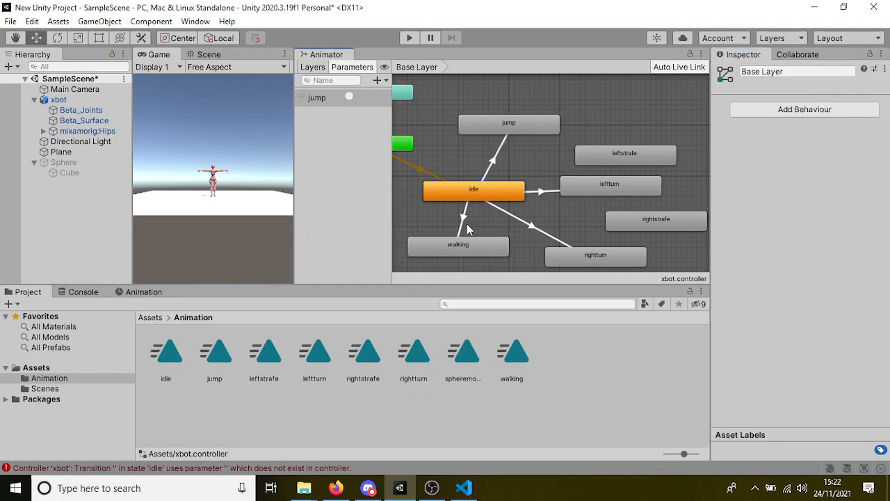
{"action": "left_click", "coordinate": [464, 221]}
{"action": "key", "text": "Delete"}
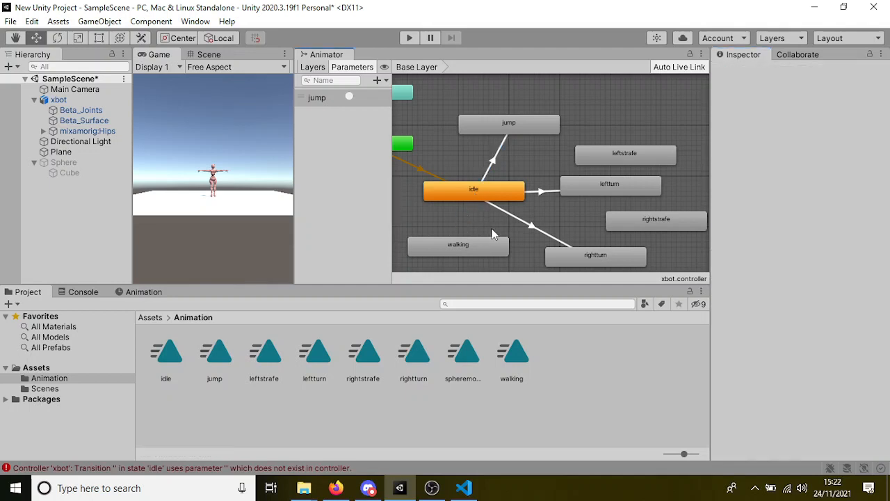
{"action": "left_click", "coordinate": [520, 224]}
{"action": "key", "text": "Delete"}
{"action": "left_click", "coordinate": [553, 193]}
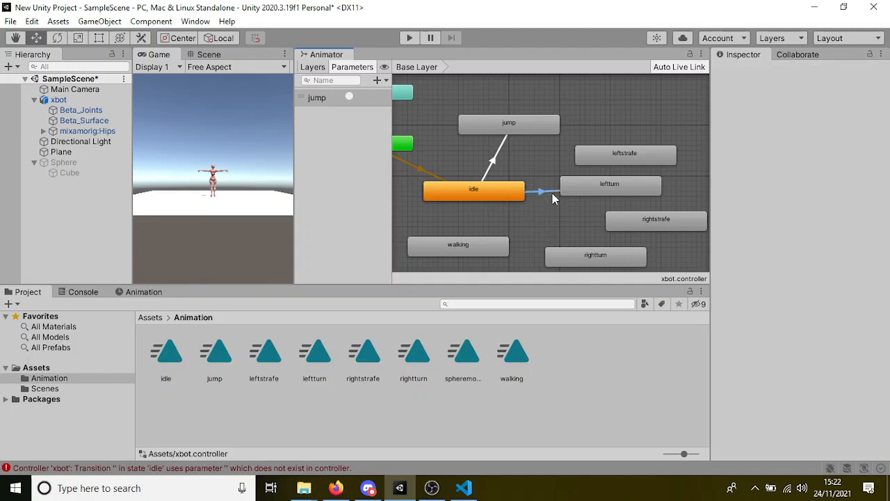
{"action": "key", "text": "Delete"}
Play the scene to watch how idle moves to jump, review the idle -> jump transition settings, and stop playback.
{"action": "left_click", "coordinate": [411, 37]}
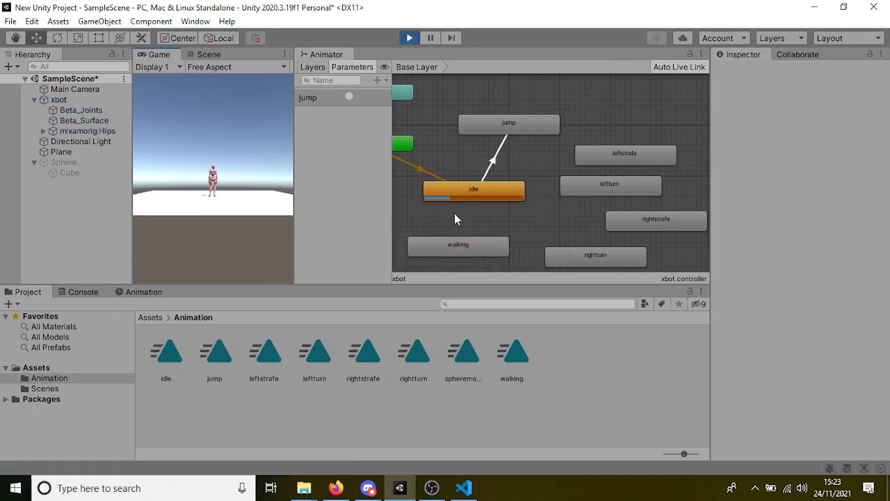
{"action": "left_click", "coordinate": [505, 155]}
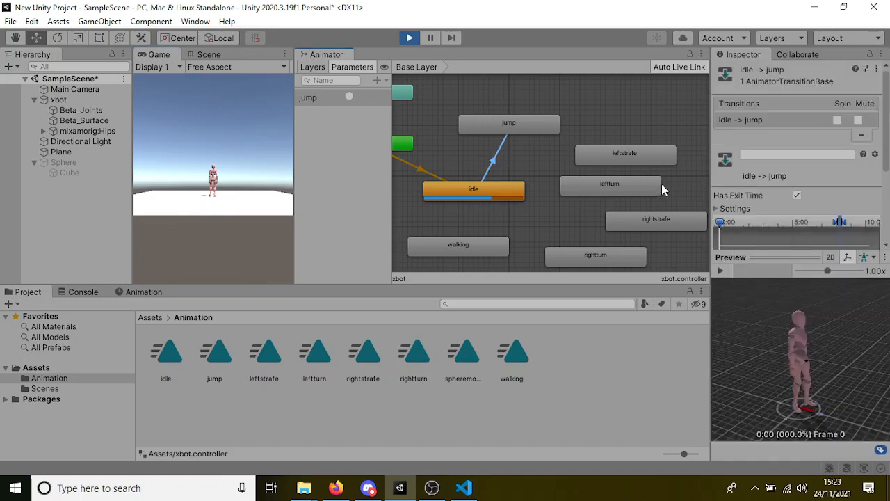
{"action": "scroll", "coordinate": [803, 246], "scroll_direction": "down", "scroll_amount": 3}
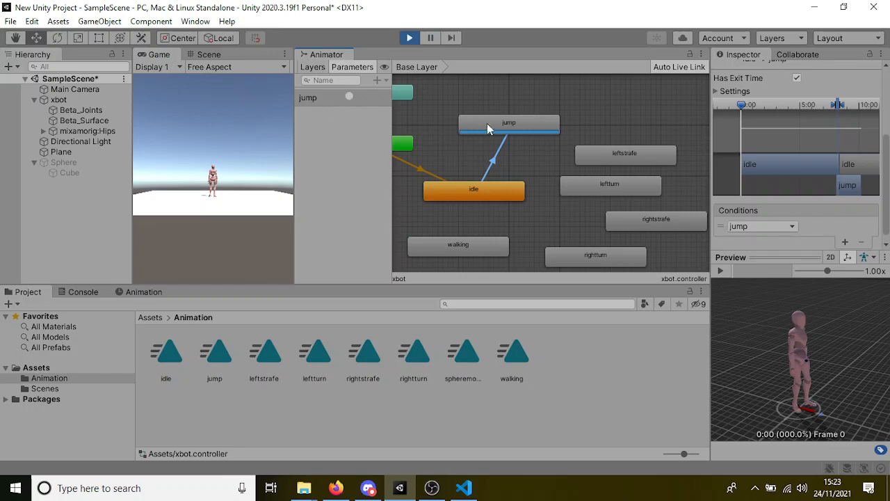
{"action": "double_click", "coordinate": [465, 196]}
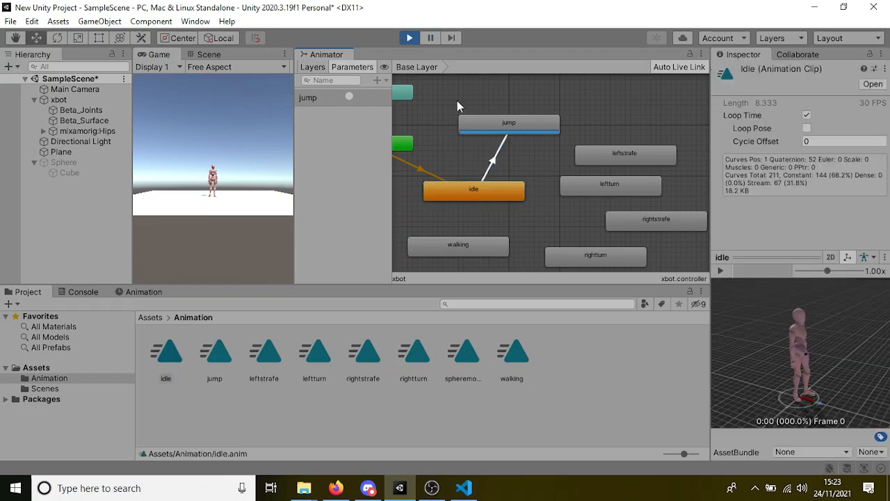
{"action": "left_click", "coordinate": [409, 38]}
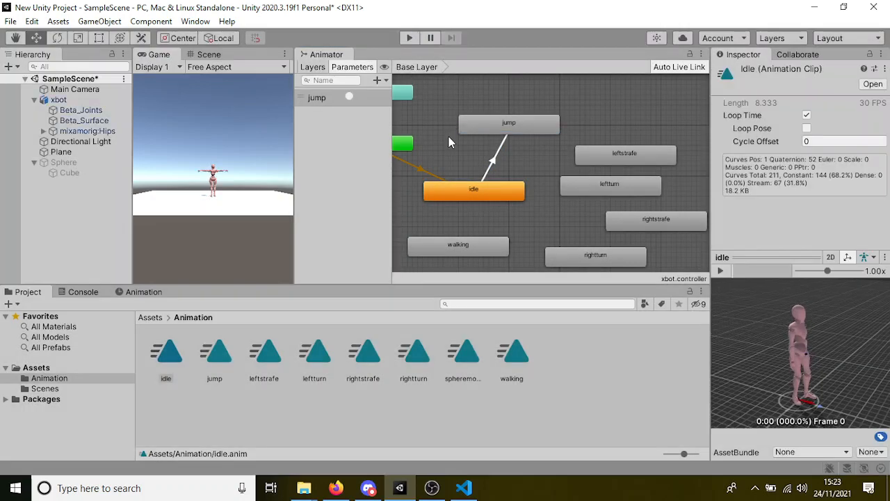
Disable Has Exit Time on the idle -> jump transition, and test it in play mode by firing the jump trigger.
{"action": "left_click", "coordinate": [496, 162]}
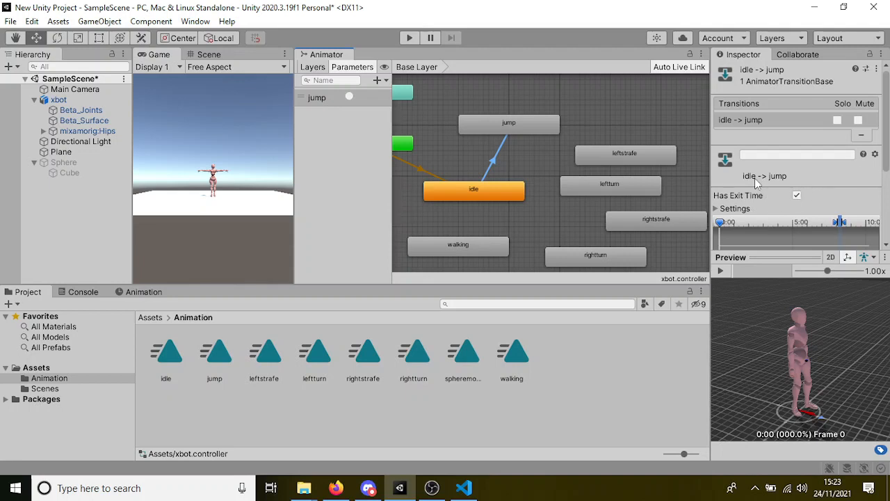
{"action": "left_click", "coordinate": [796, 196]}
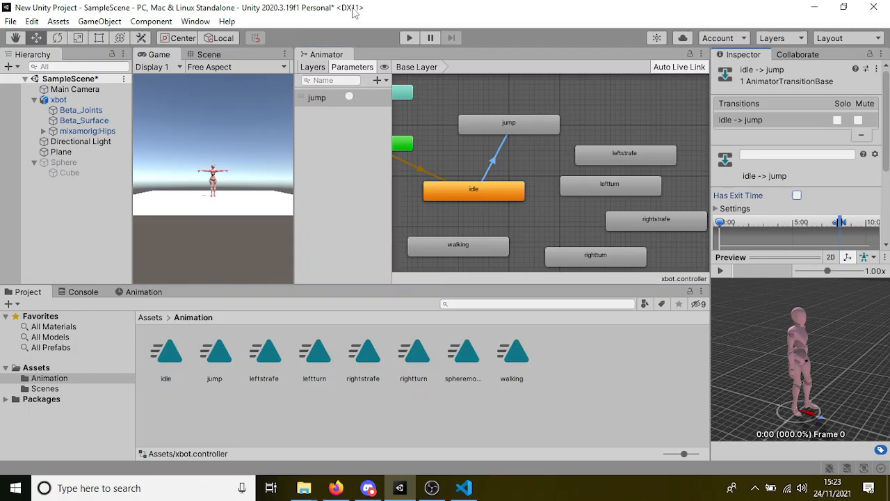
{"action": "left_click", "coordinate": [409, 39]}
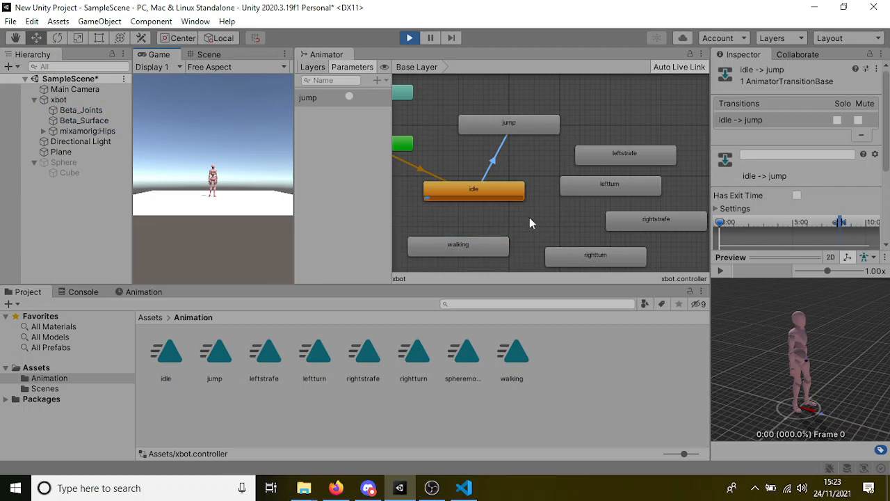
{"action": "left_click", "coordinate": [350, 97]}
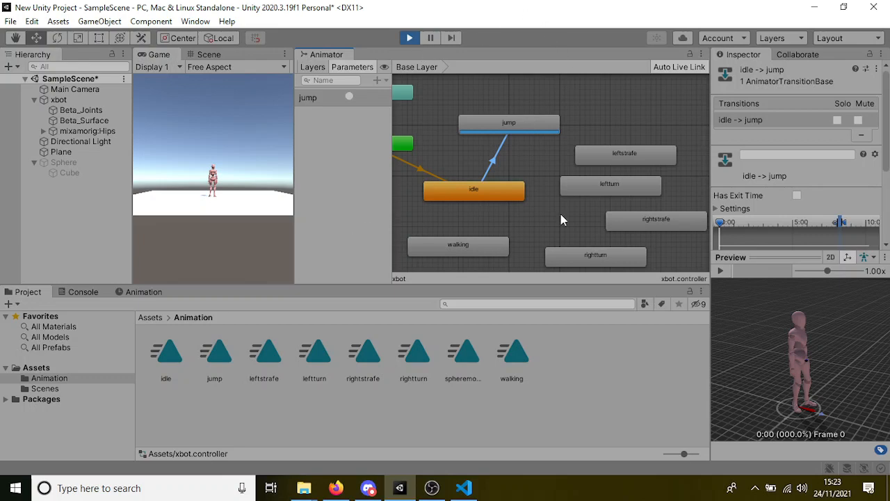
{"action": "left_click", "coordinate": [416, 44]}
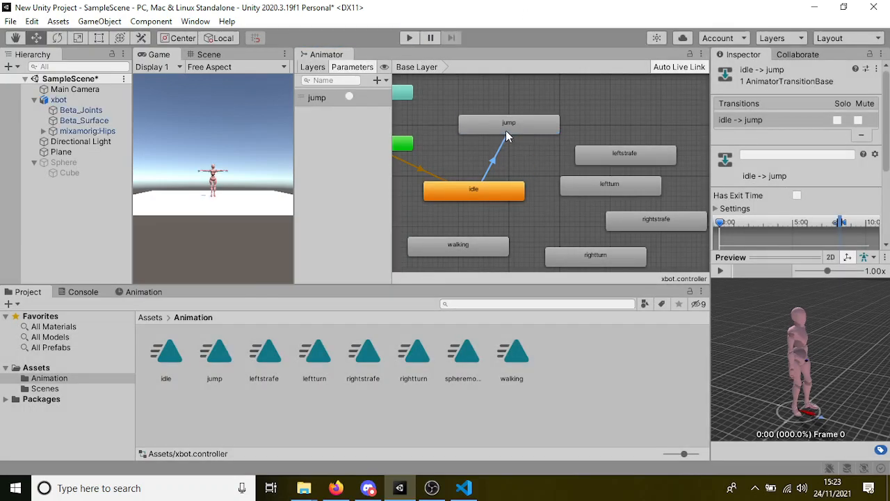
Create a transition from jump back to idle and review its exit time and conditions.
{"action": "right_click", "coordinate": [506, 130]}
{"action": "left_click", "coordinate": [546, 139]}
{"action": "left_click", "coordinate": [494, 196]}
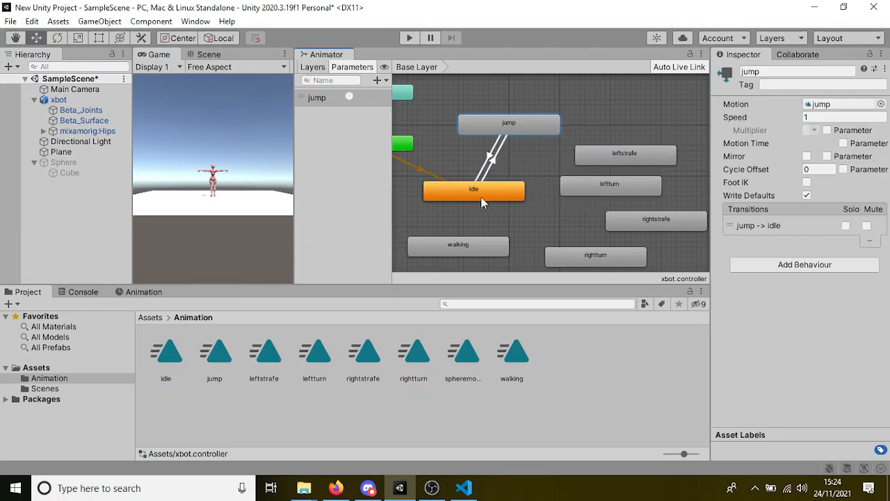
{"action": "left_click", "coordinate": [492, 166]}
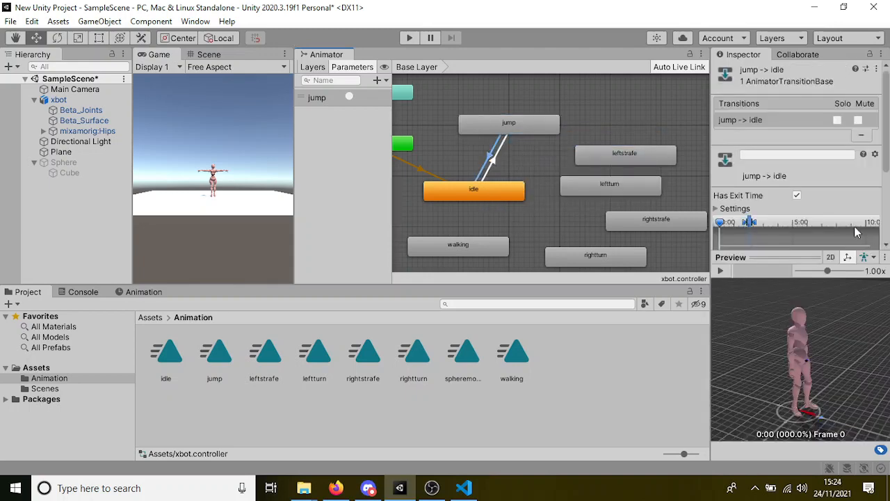
{"action": "scroll", "coordinate": [823, 200], "scroll_direction": "down", "scroll_amount": 3}
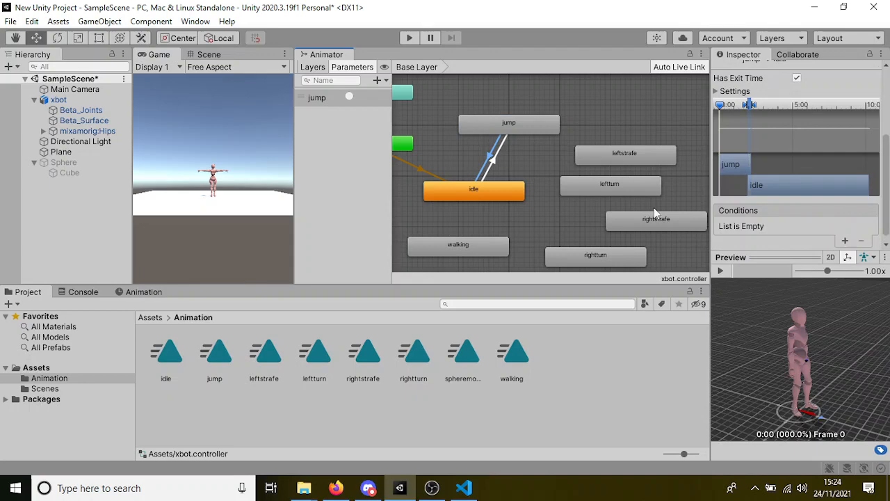
{"action": "scroll", "coordinate": [748, 197], "scroll_direction": "down", "scroll_amount": 1}
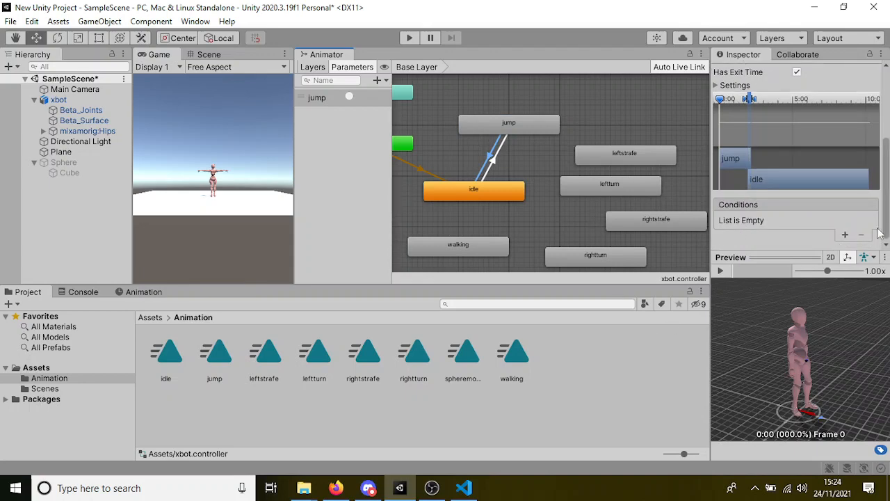
Play the scene, fire the jump trigger several times to test the return to idle, and stop playback.
{"action": "left_click", "coordinate": [410, 38]}
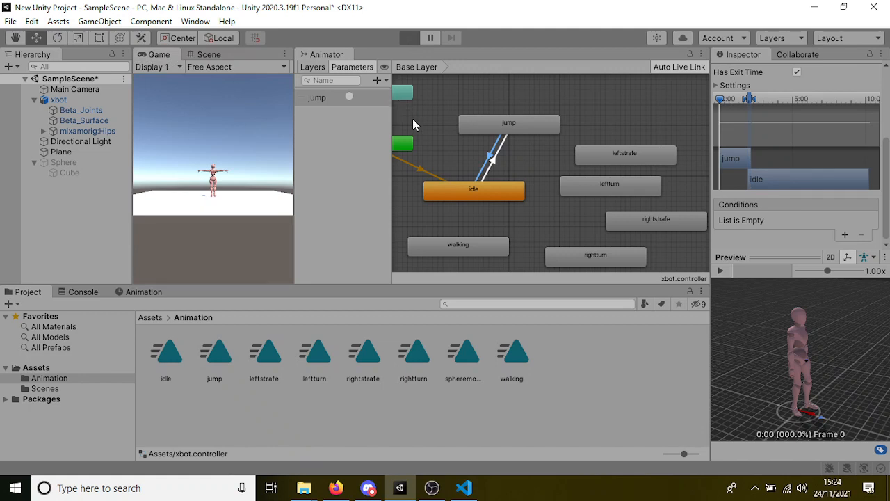
{"action": "left_click", "coordinate": [350, 97]}
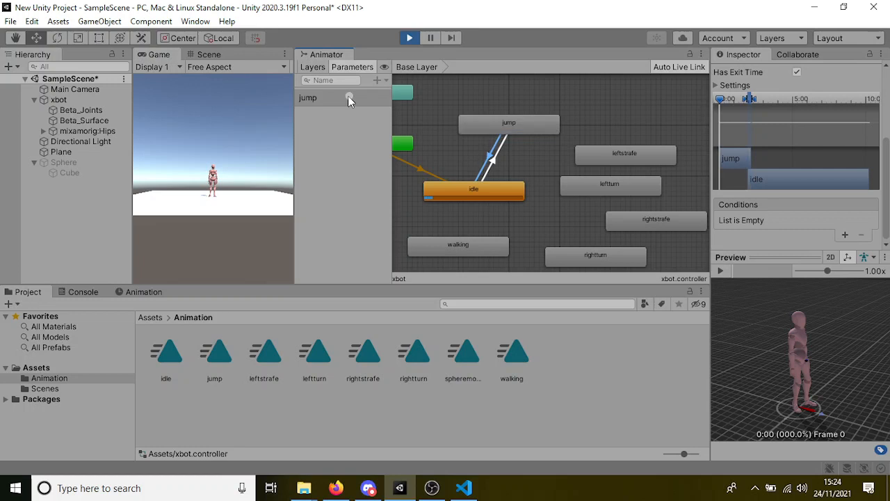
{"action": "left_click", "coordinate": [349, 96]}
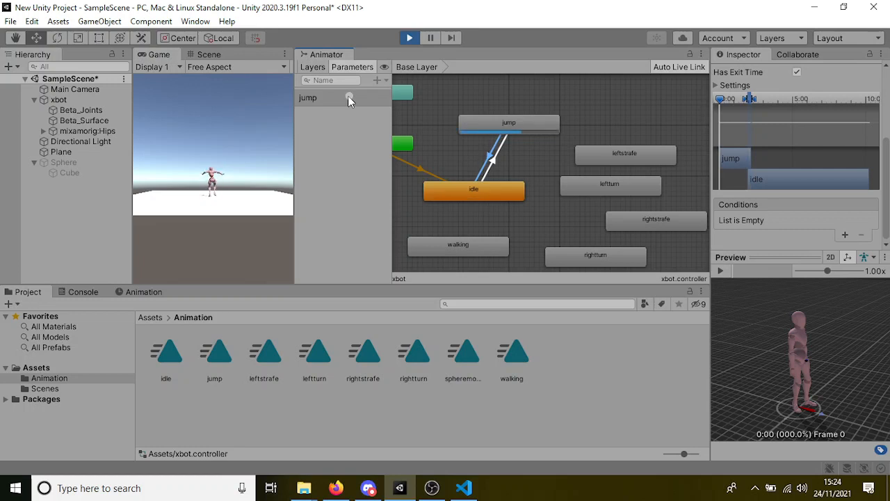
{"action": "left_click", "coordinate": [348, 97]}
{"action": "left_click", "coordinate": [409, 38]}
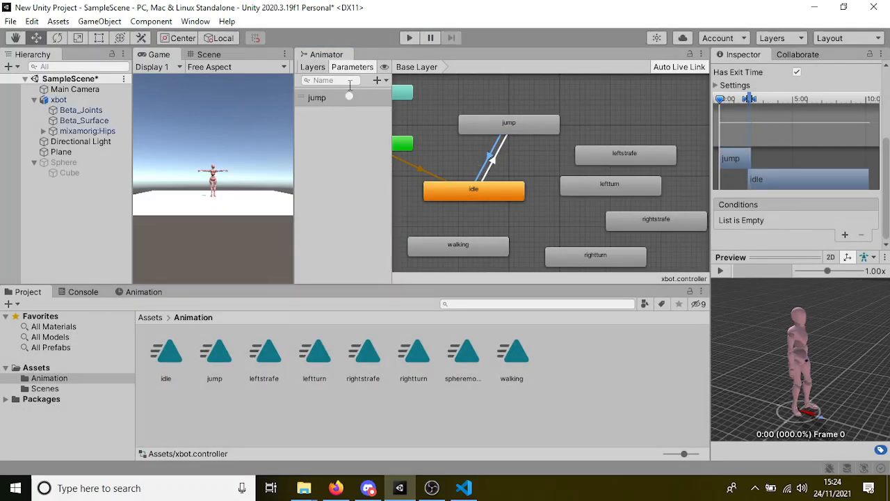
Add a Float parameter named forward to the xbot animator controller.
{"action": "left_click", "coordinate": [378, 80]}
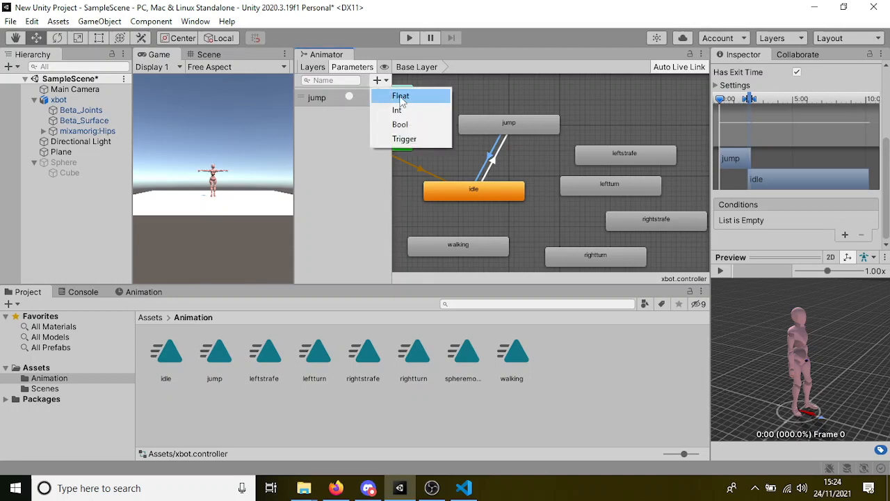
{"action": "left_click", "coordinate": [401, 98]}
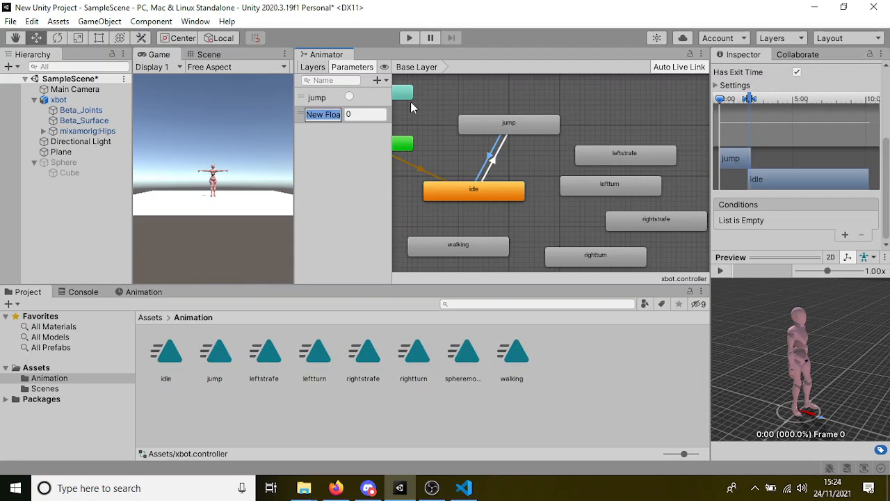
{"action": "type", "text": "forward"}
{"action": "key", "text": "Return"}
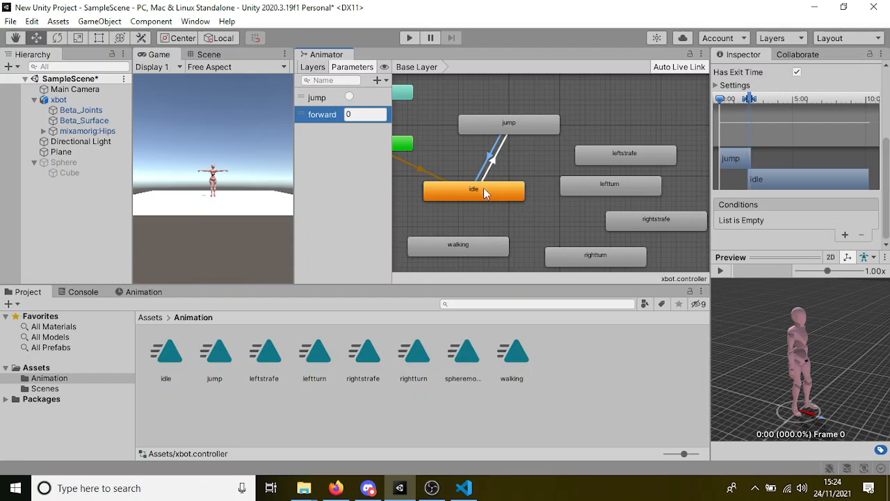
Shift the walking state slightly and create a transition from idle to walking.
{"action": "left_click_drag", "start_coordinate": [483, 243], "coordinate": [489, 244]}
{"action": "right_click", "coordinate": [462, 183]}
{"action": "right_click", "coordinate": [455, 193]}
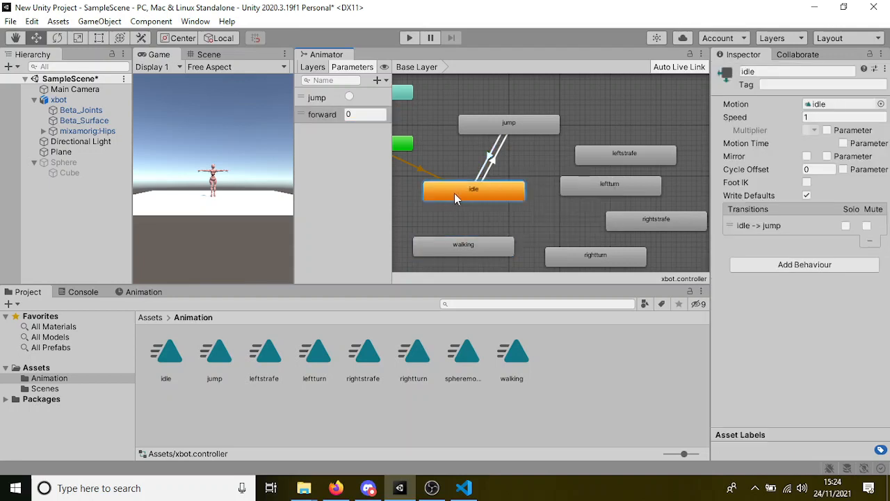
{"action": "left_click", "coordinate": [465, 206]}
{"action": "left_click", "coordinate": [450, 261]}
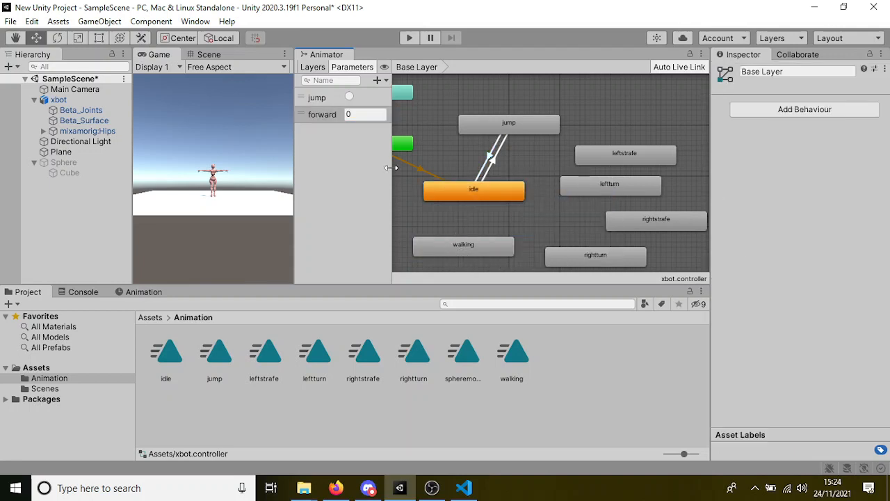
{"action": "right_click", "coordinate": [432, 192]}
{"action": "left_click", "coordinate": [458, 196]}
{"action": "left_click", "coordinate": [465, 247]}
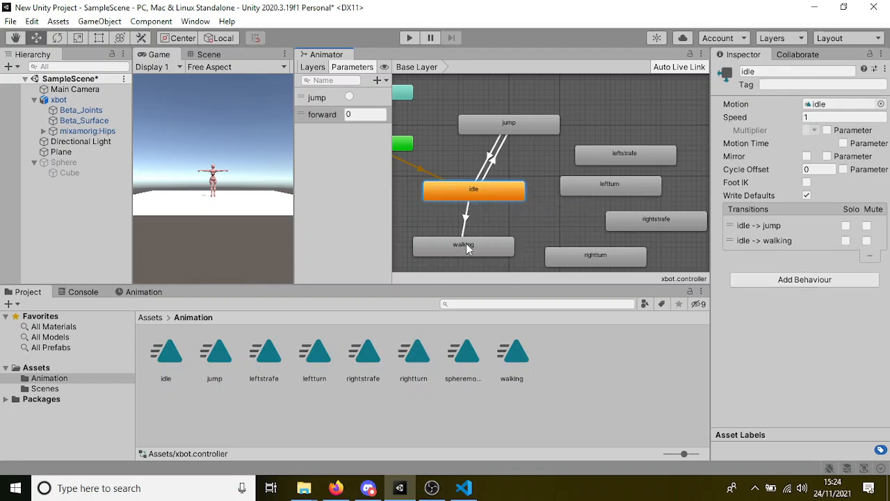
Add a condition to the idle -> walking transition and base it on the forward parameter.
{"action": "left_click", "coordinate": [465, 221]}
{"action": "scroll", "coordinate": [784, 197], "scroll_direction": "down", "scroll_amount": 3}
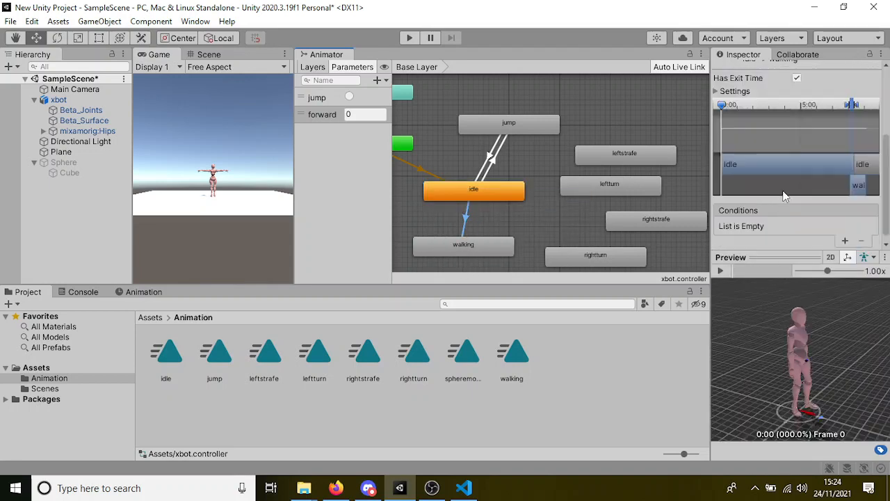
{"action": "left_click", "coordinate": [845, 241]}
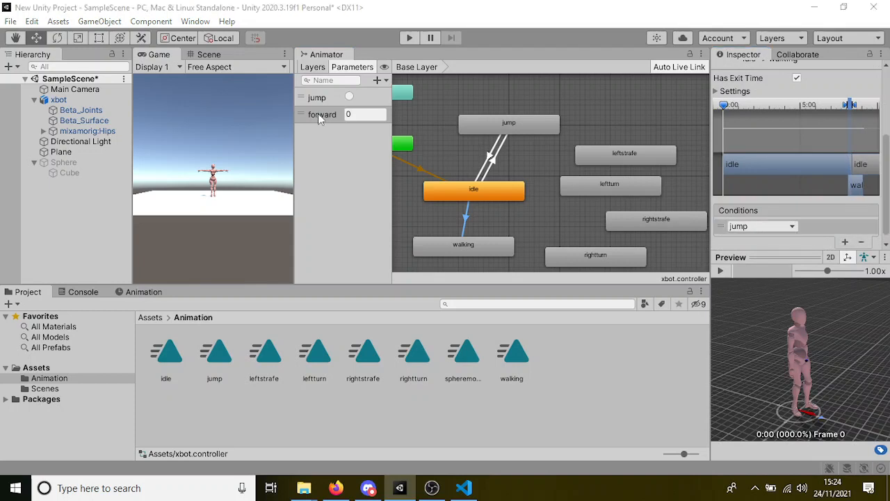
{"action": "left_click", "coordinate": [787, 227]}
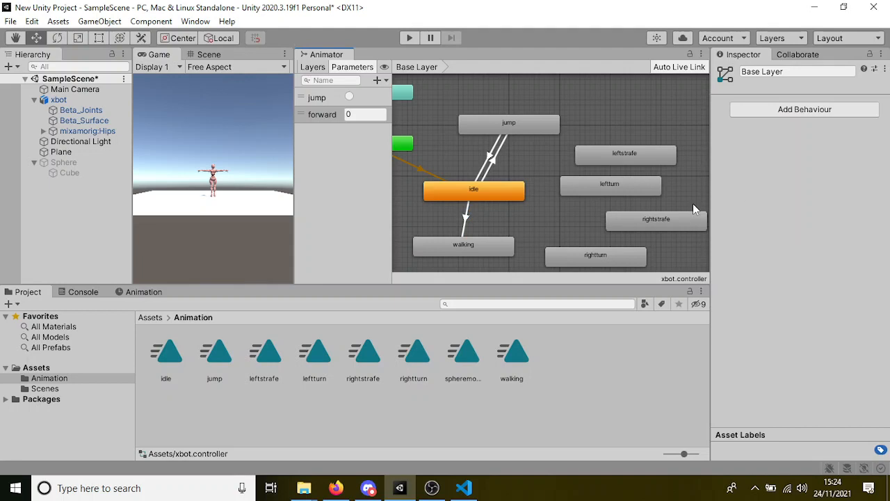
{"action": "left_click", "coordinate": [464, 232]}
{"action": "scroll", "coordinate": [800, 208], "scroll_direction": "down", "scroll_amount": 4}
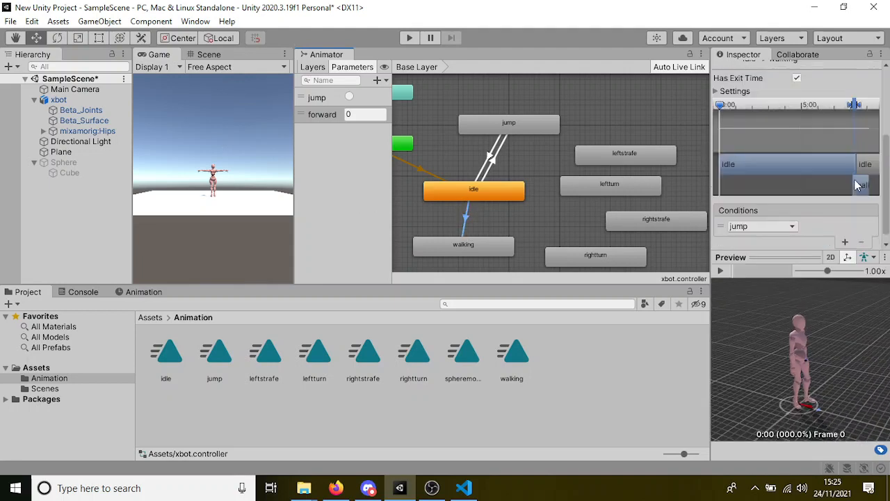
{"action": "left_click", "coordinate": [789, 230]}
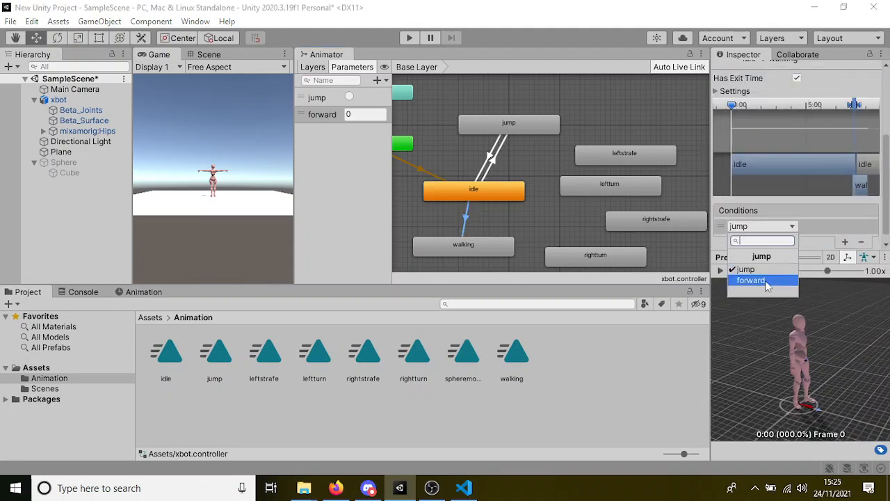
{"action": "left_click", "coordinate": [765, 281]}
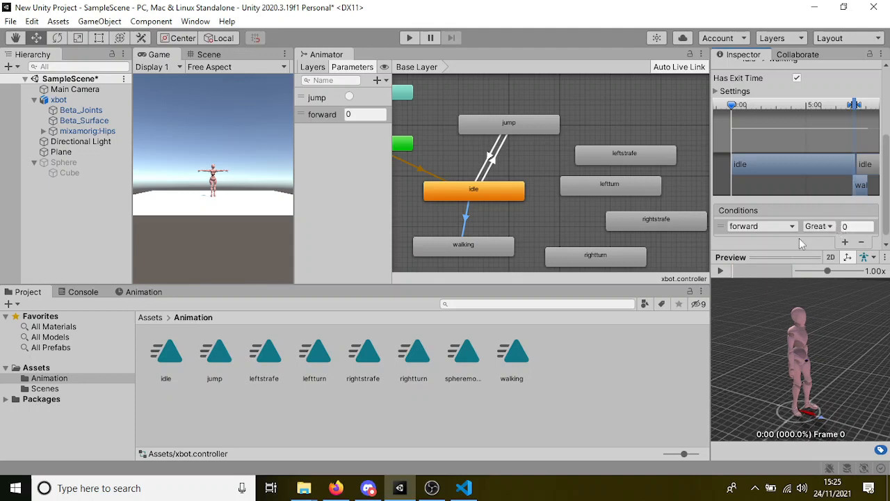
Turn off exit time on the idle -> walking transition and create a return transition from walking to idle.
{"action": "left_click", "coordinate": [797, 78]}
{"action": "left_click", "coordinate": [479, 252]}
{"action": "right_click", "coordinate": [479, 250]}
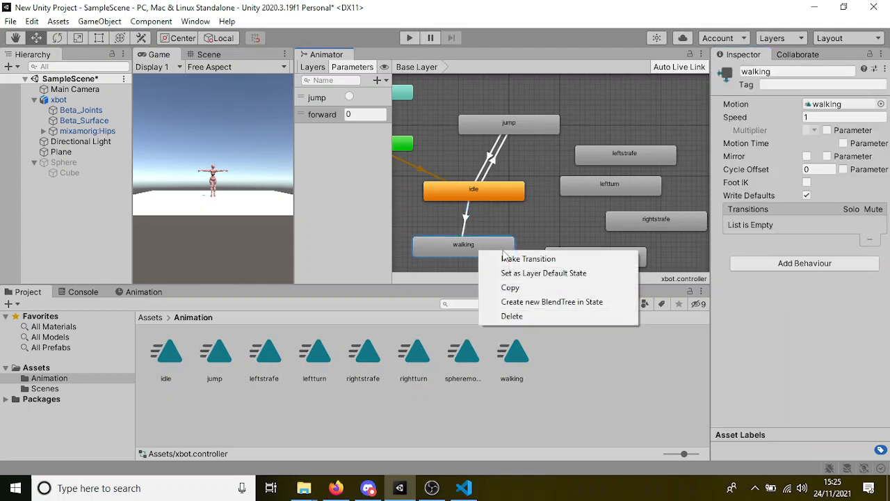
{"action": "left_click", "coordinate": [502, 256]}
{"action": "left_click", "coordinate": [498, 193]}
Turn off exit time on the walking -> idle transition and give it a single condition.
{"action": "left_click", "coordinate": [471, 216]}
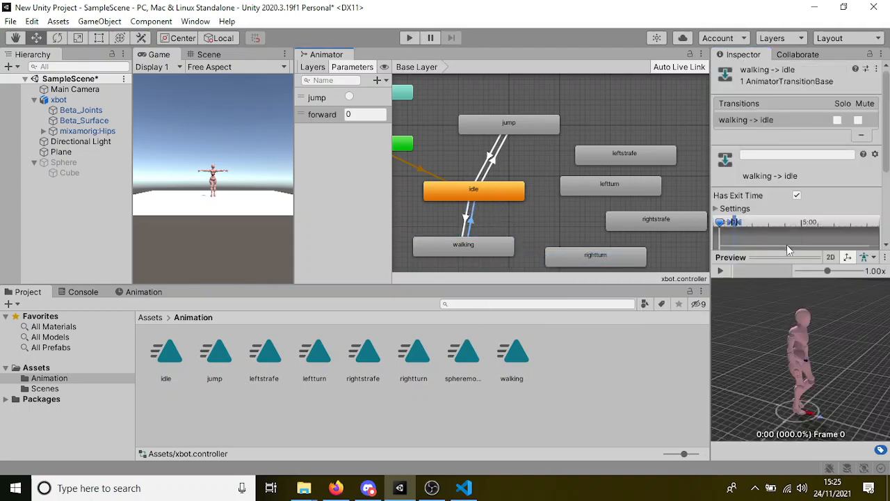
{"action": "left_click", "coordinate": [797, 195]}
{"action": "scroll", "coordinate": [798, 196], "scroll_direction": "down", "scroll_amount": 3}
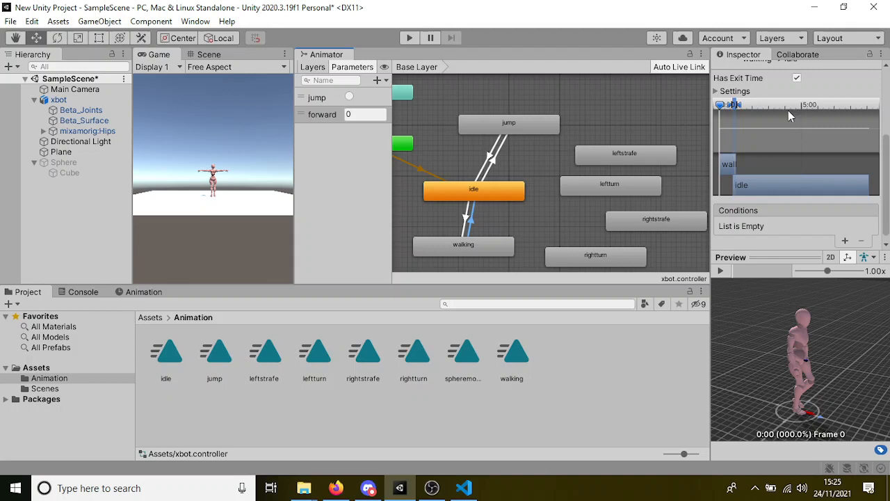
{"action": "left_click", "coordinate": [845, 241]}
{"action": "left_click", "coordinate": [844, 241]}
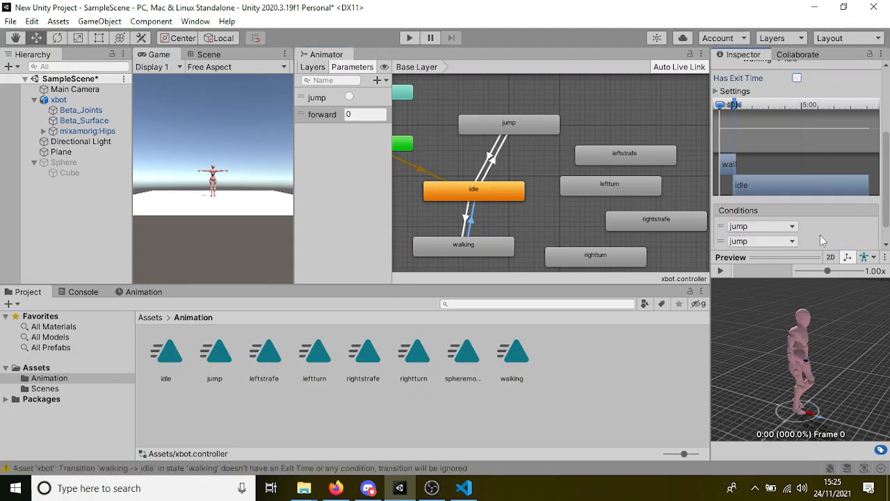
{"action": "left_click", "coordinate": [821, 239]}
{"action": "scroll", "coordinate": [863, 240], "scroll_direction": "down", "scroll_amount": 1}
{"action": "left_click", "coordinate": [863, 234]}
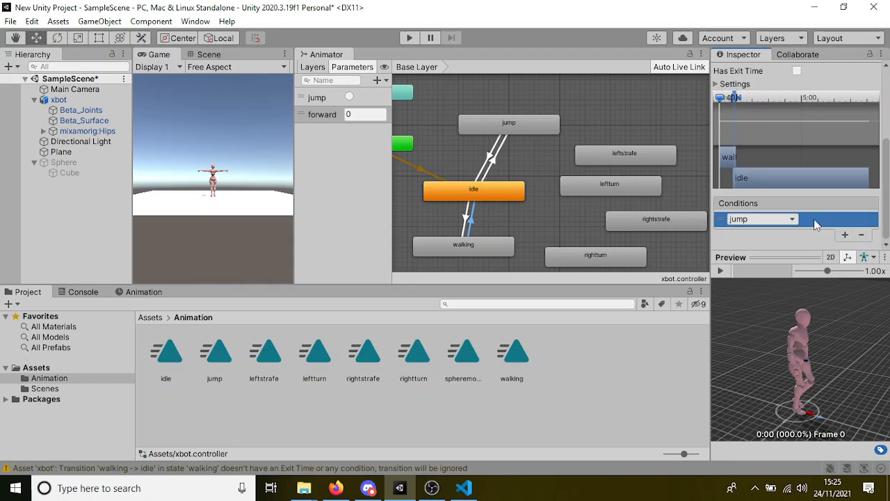
Set the walking -> idle condition to forward Less than 0.1.
{"action": "left_click", "coordinate": [792, 219]}
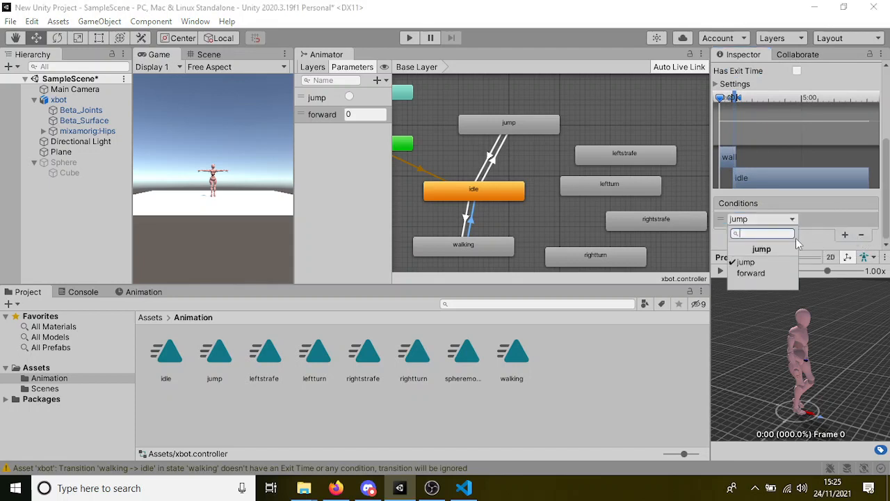
{"action": "left_click", "coordinate": [765, 271]}
{"action": "left_click", "coordinate": [818, 220]}
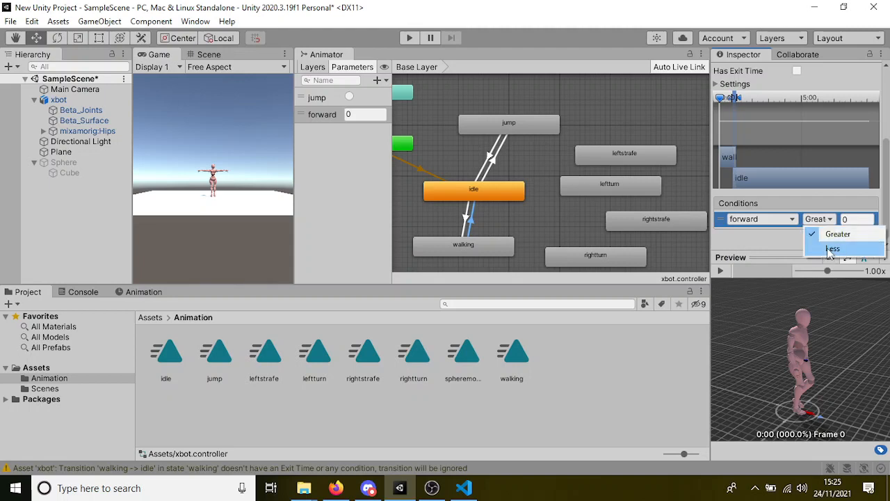
{"action": "left_click", "coordinate": [830, 249]}
{"action": "left_click", "coordinate": [848, 219]}
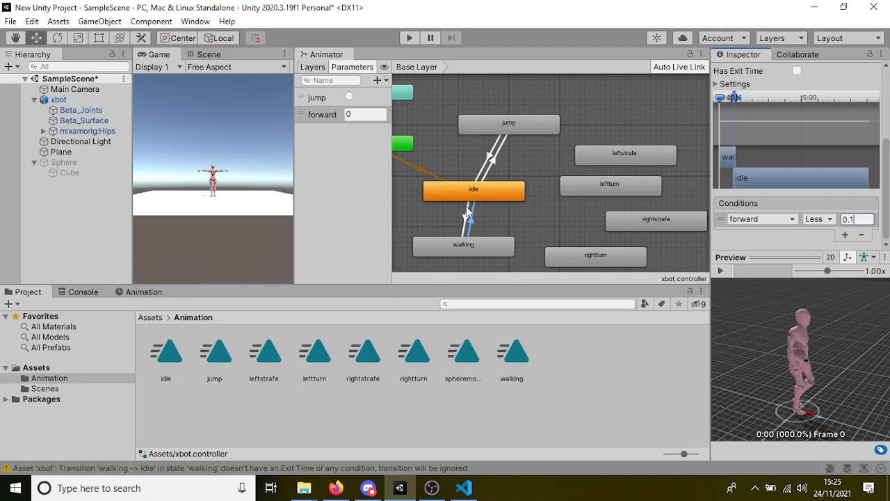
Set the forward Greater threshold of the idle -> walking transition to 0.1.
{"action": "left_click", "coordinate": [467, 221]}
{"action": "left_click", "coordinate": [870, 219]}
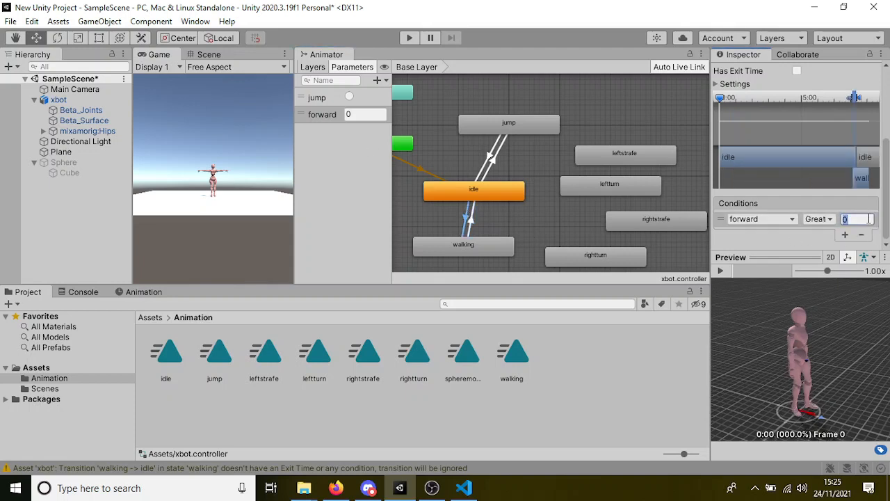
{"action": "type", "text": "0.1"}
{"action": "left_click", "coordinate": [372, 182]}
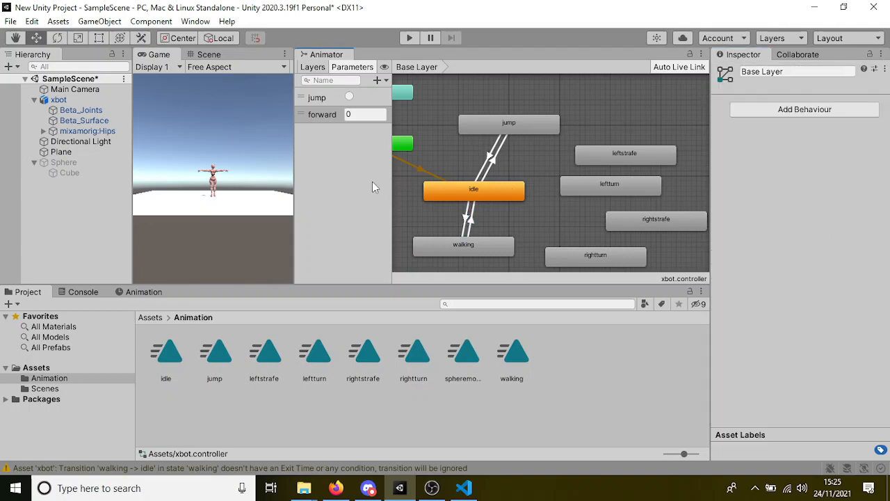
{"action": "left_click", "coordinate": [465, 222]}
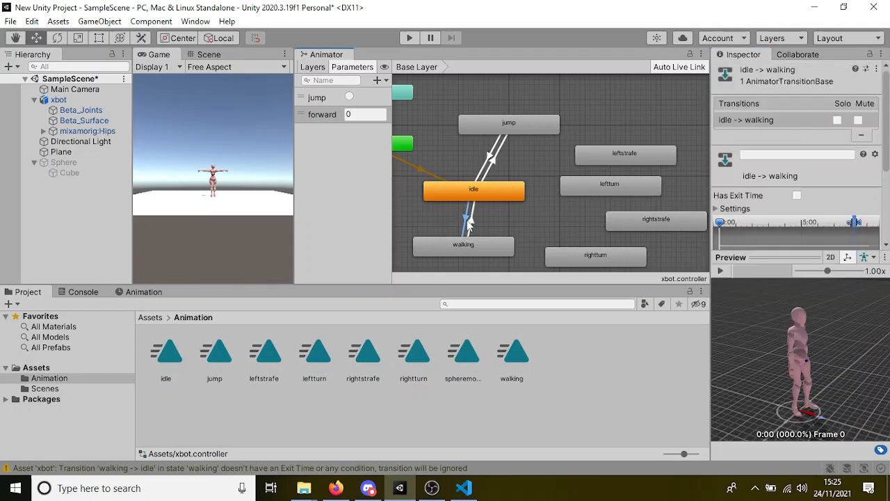
Play the scene, set forward to 5 and back to 0 to test the walking transitions, and stop playback.
{"action": "left_click", "coordinate": [404, 39]}
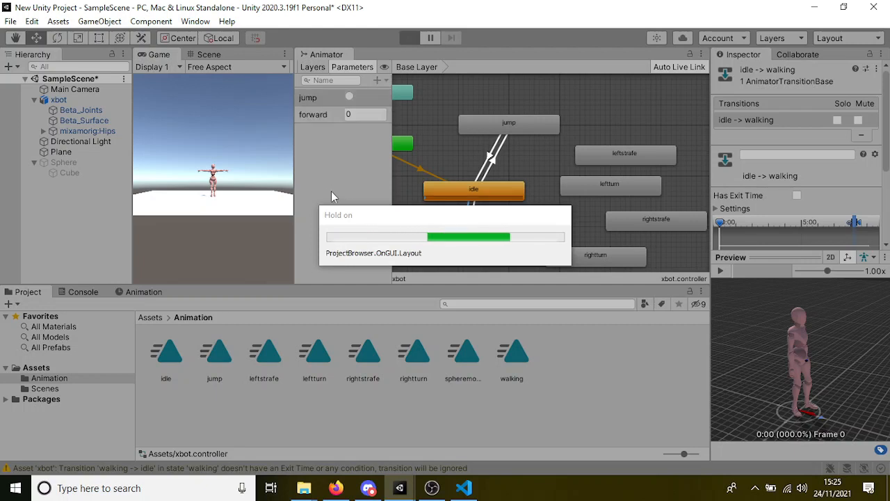
{"action": "left_click", "coordinate": [347, 114]}
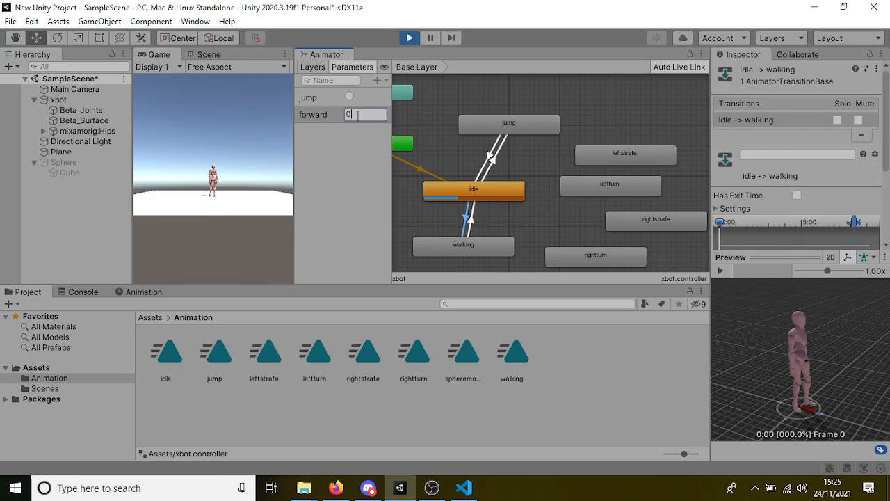
{"action": "type", "text": "5"}
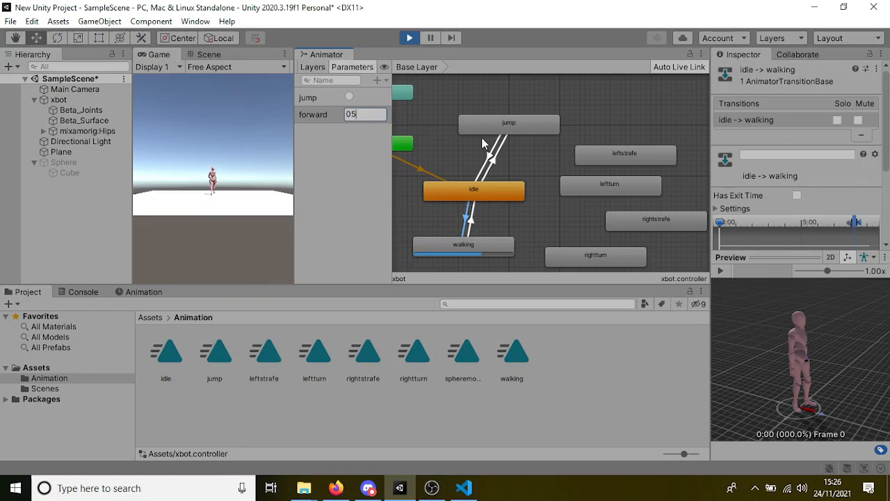
{"action": "key", "text": "BackSpace"}
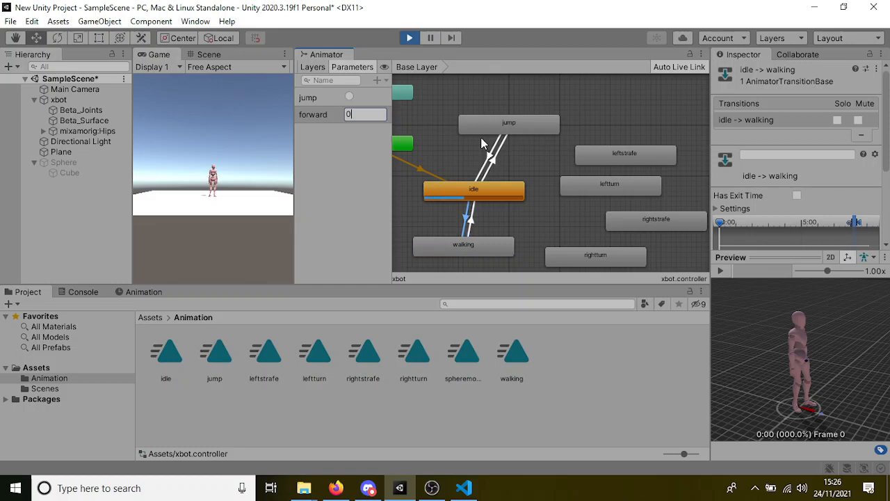
{"action": "left_click", "coordinate": [478, 161]}
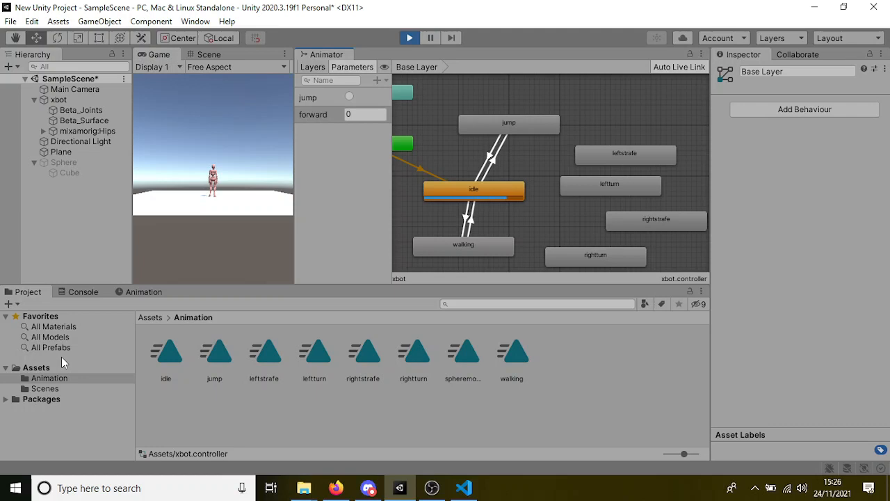
{"action": "left_click", "coordinate": [409, 37]}
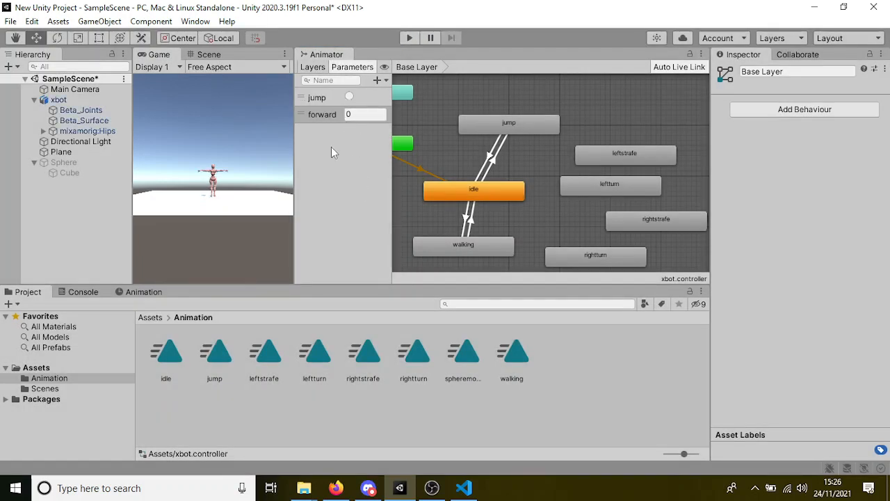
Create a new script named playercontrol and add it as a component to the xbot object.
{"action": "left_click", "coordinate": [58, 99]}
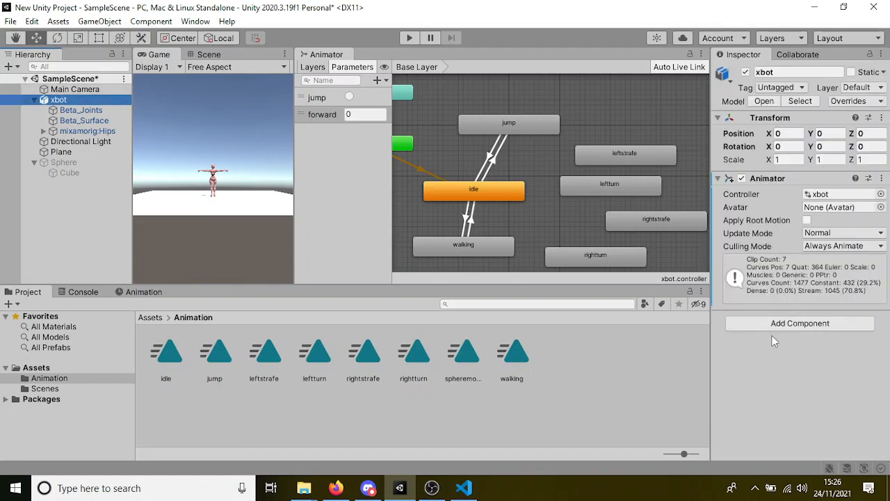
{"action": "left_click", "coordinate": [778, 324]}
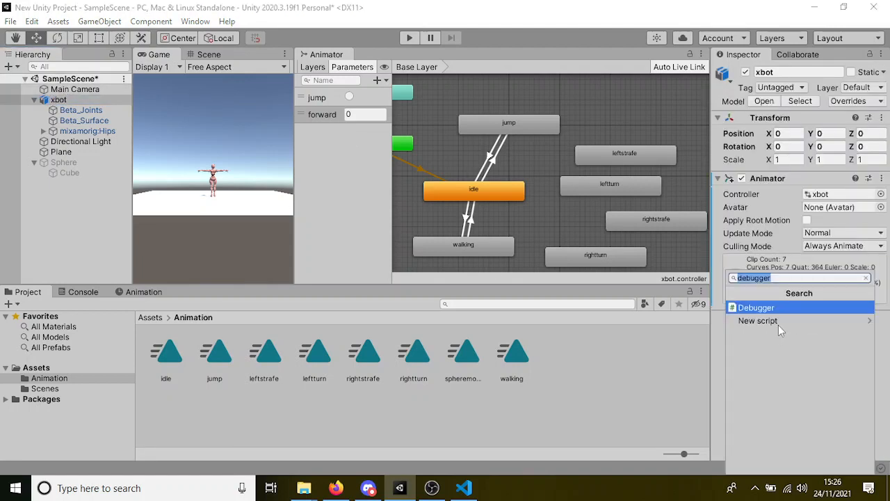
{"action": "type", "text": "player"}
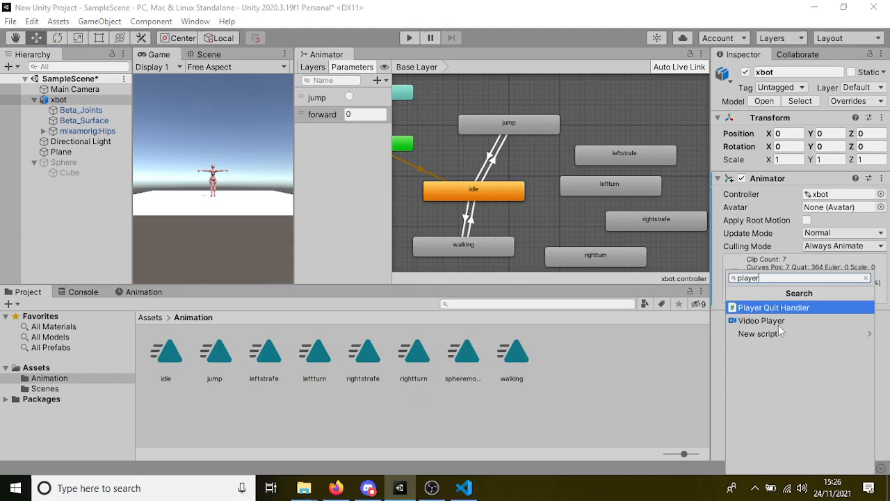
{"action": "type", "text": "c"}
{"action": "key", "text": "BackSpace"}
{"action": "type", "text": "control"}
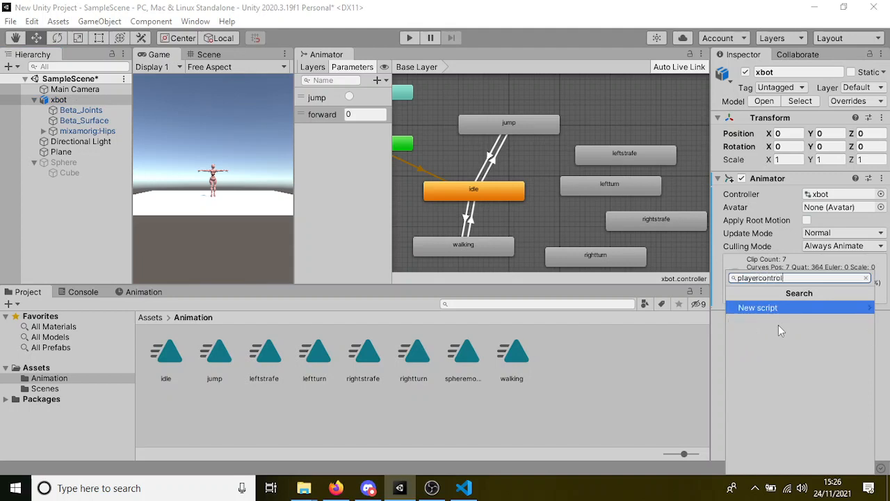
{"action": "key", "text": "Return"}
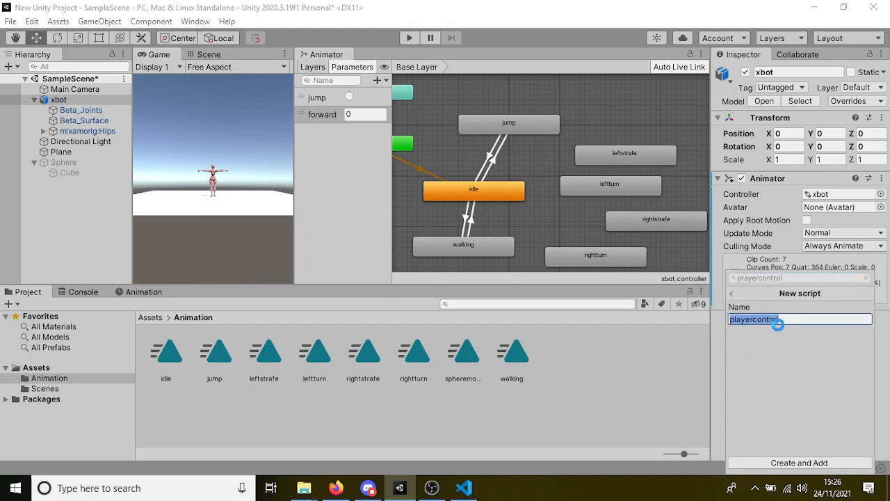
{"action": "key", "text": "Return"}
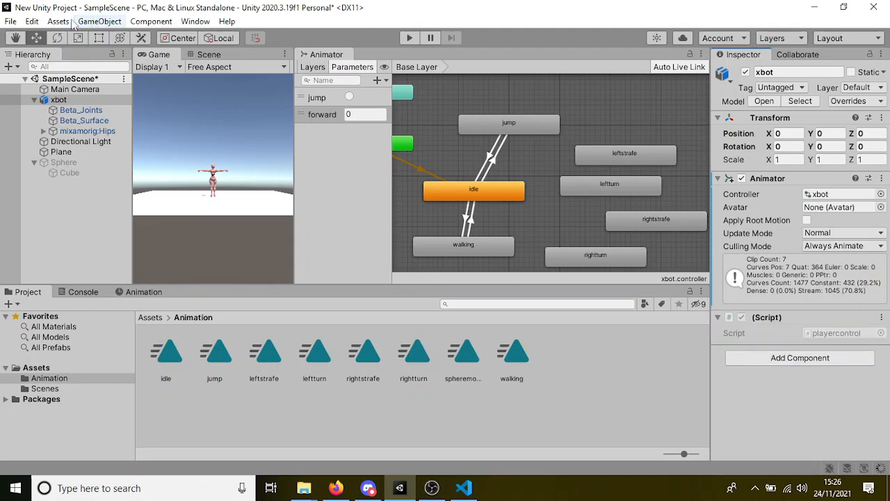
Regenerate the project files in the External Tools preferences and close the preferences.
{"action": "left_click", "coordinate": [32, 22]}
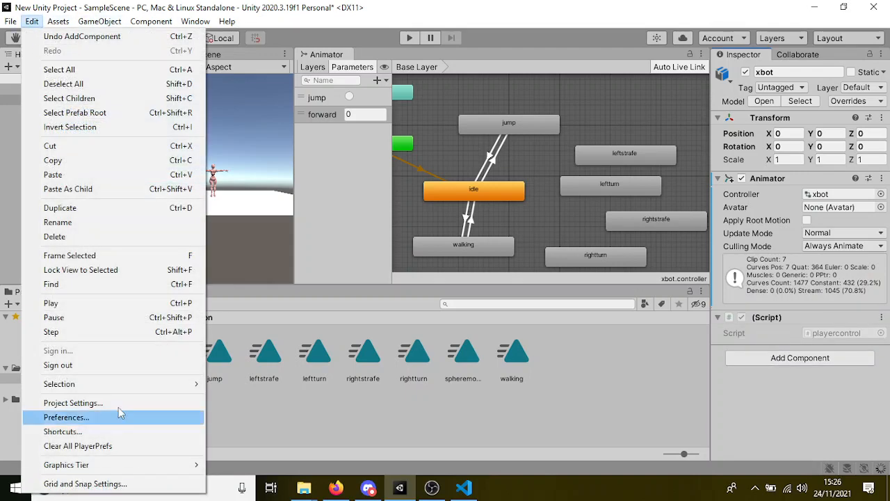
{"action": "left_click", "coordinate": [83, 417]}
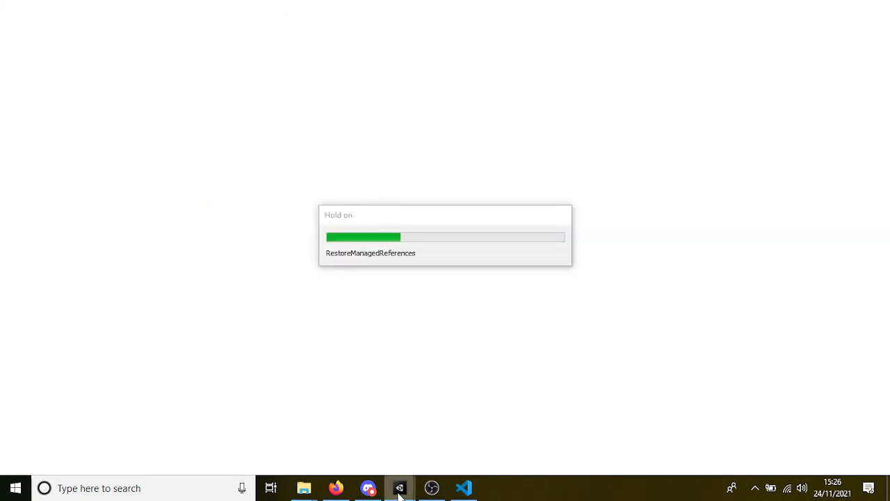
{"action": "mouse_move", "coordinate": [410, 489]}
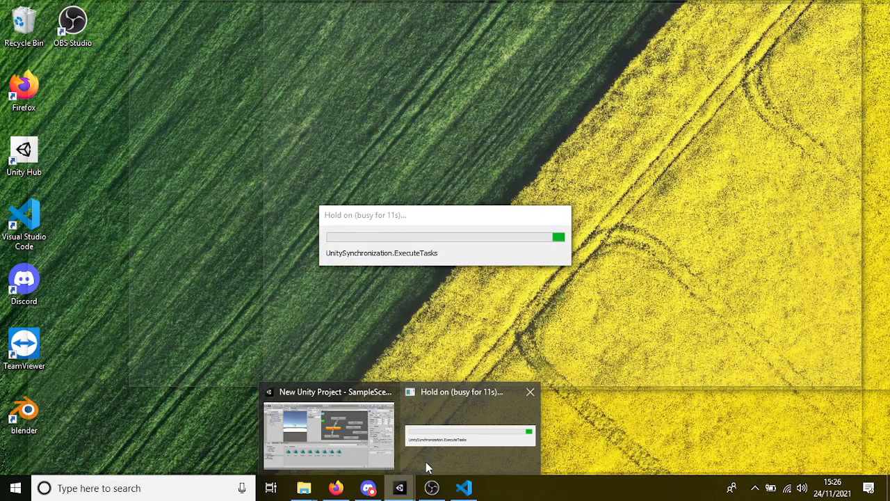
{"action": "left_click", "coordinate": [426, 463]}
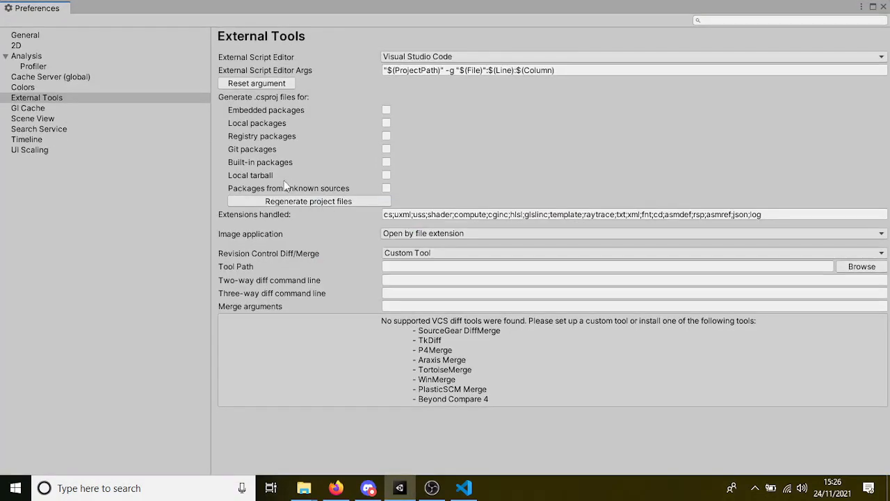
{"action": "left_click", "coordinate": [311, 203]}
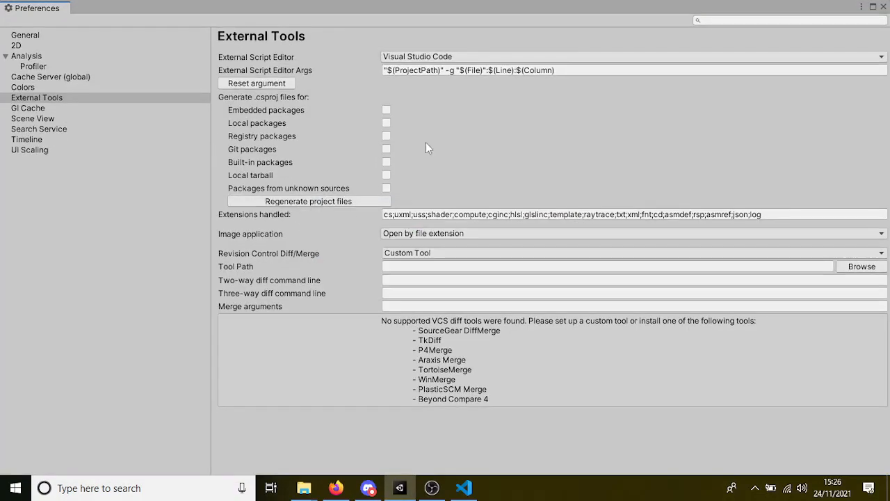
{"action": "left_click", "coordinate": [883, 6]}
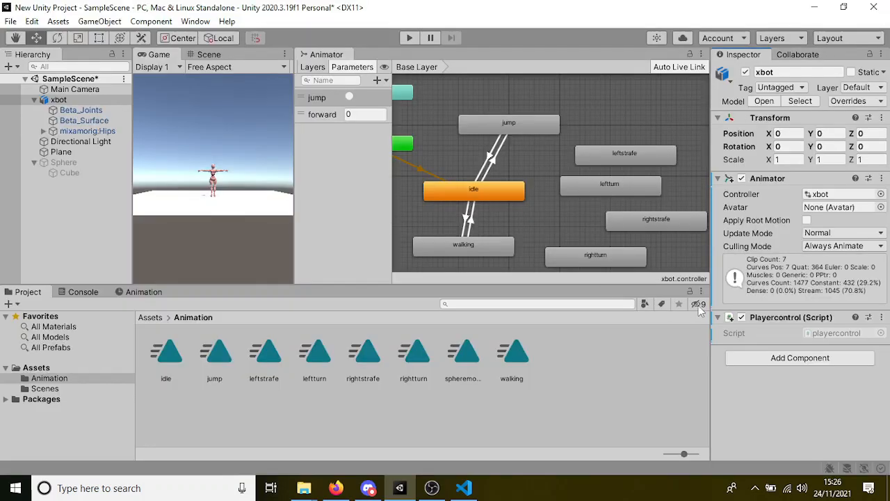
Open the playercontrol script in Visual Studio Code and declare the field "Animator anim;" at the start of the class.
{"action": "left_click", "coordinate": [808, 335]}
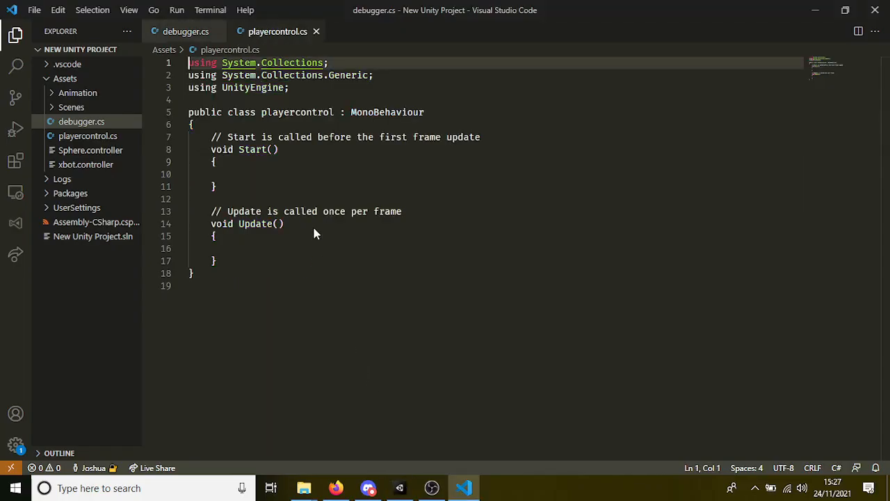
{"action": "left_click_drag", "start_coordinate": [254, 124], "coordinate": [250, 63]}
{"action": "left_click", "coordinate": [261, 127]}
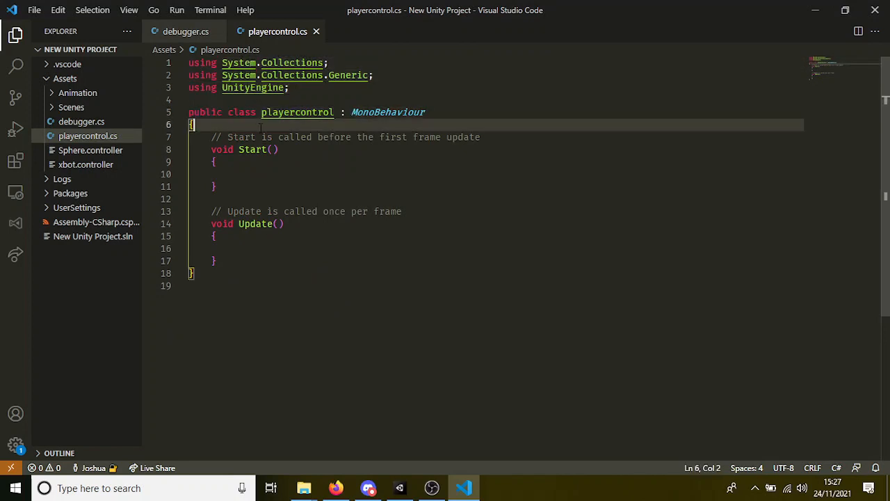
{"action": "key", "text": "Return"}
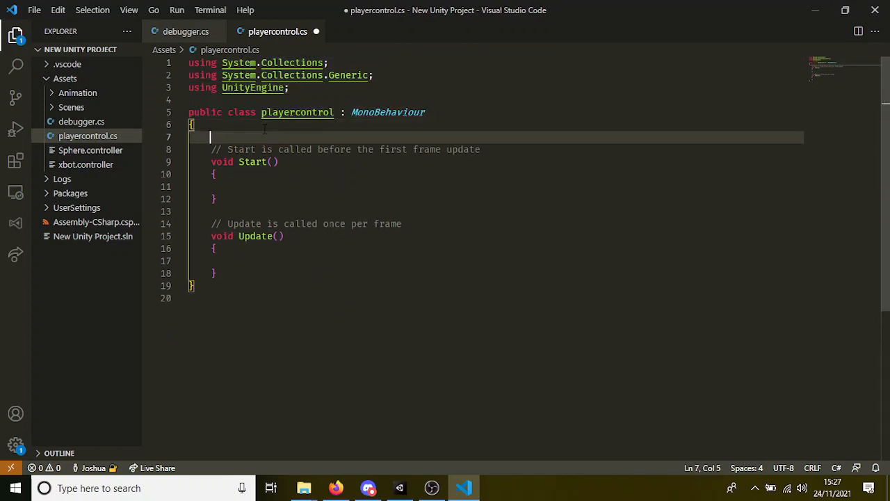
{"action": "type", "text": "Animator"}
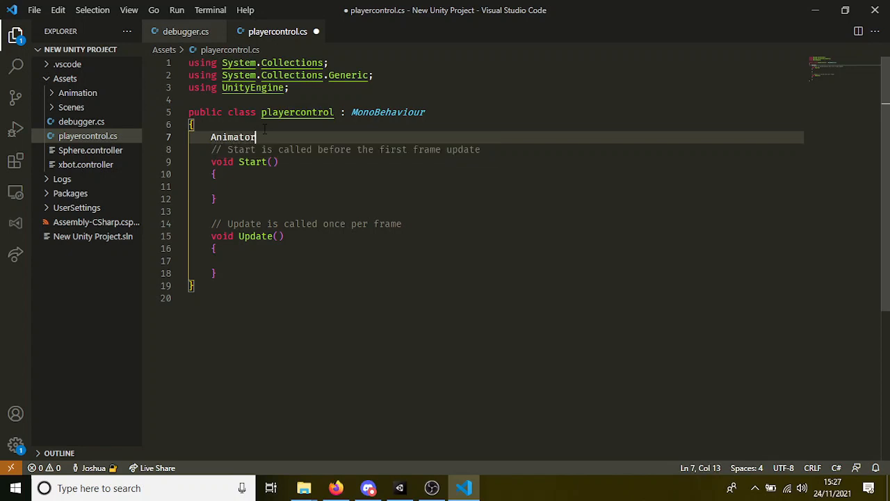
{"action": "type", "text": " anim"}
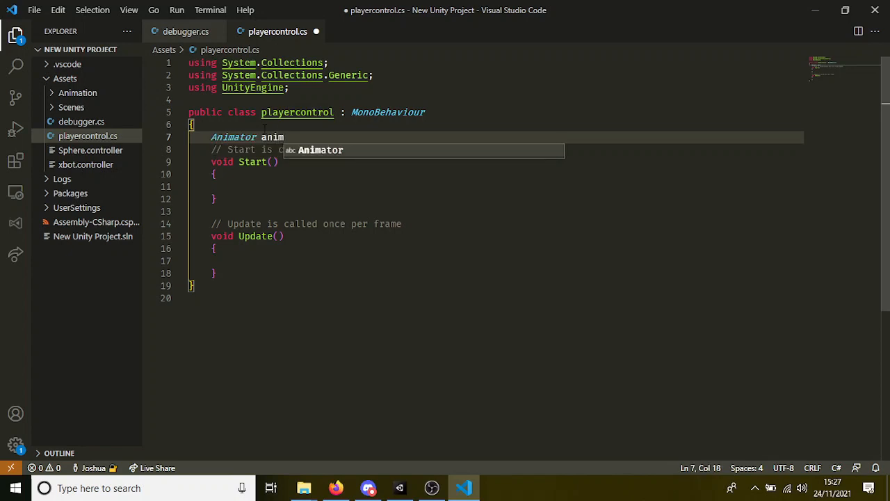
{"action": "type", "text": ";"}
Add the line "anim = GetComponent<Animator>();" inside Start() and save the script.
{"action": "key", "text": "Down"}
{"action": "key", "text": "Down"}
{"action": "key", "text": "Down"}
{"action": "key", "text": "Down"}
{"action": "type", "text": "a"}
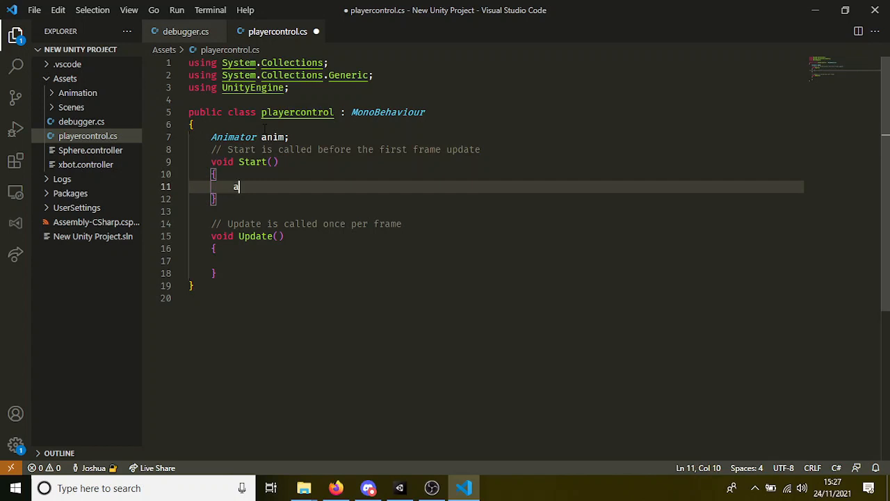
{"action": "type", "text": "nim"}
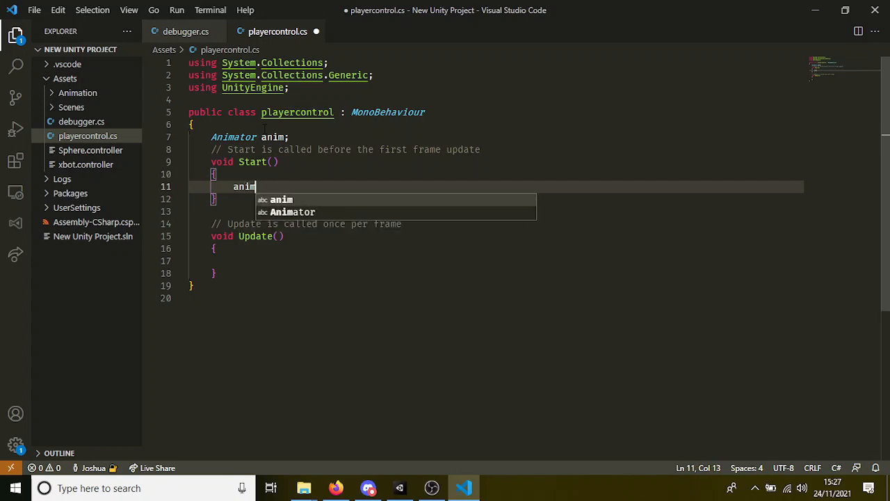
{"action": "type", "text": " = GetC"}
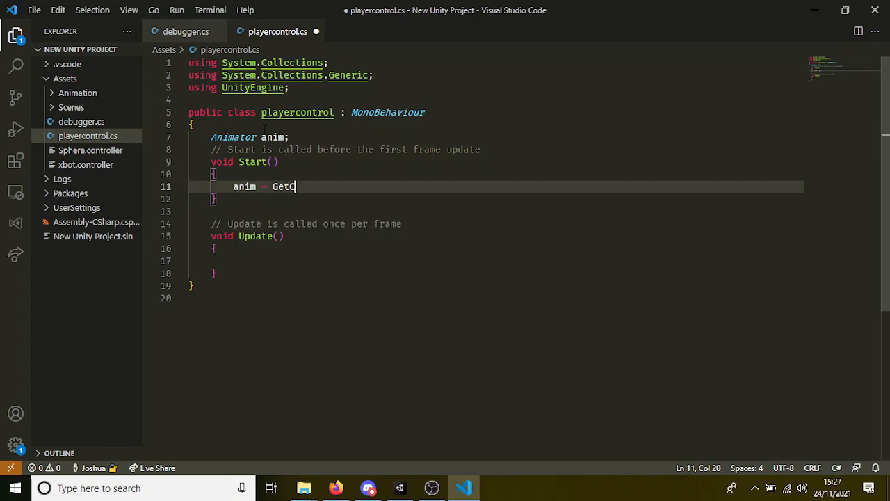
{"action": "type", "text": "omponent<Animator"}
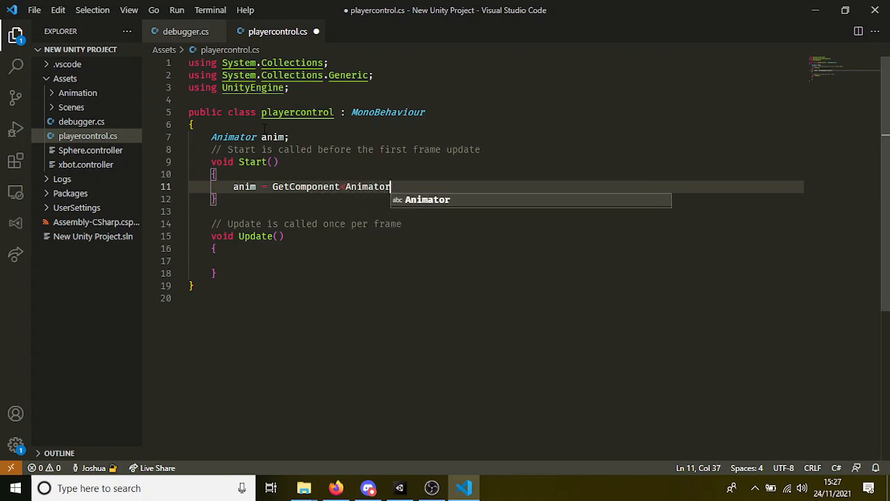
{"action": "type", "text": ">>();"}
{"action": "key", "text": "ctrl+s"}
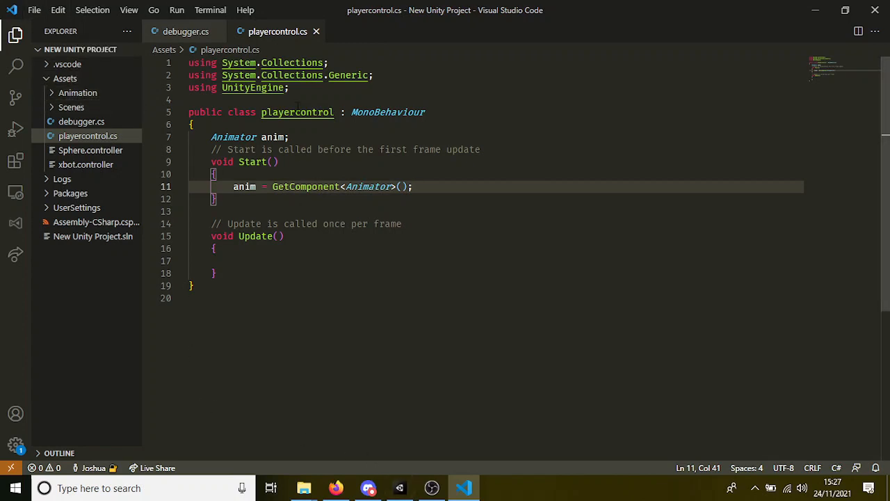
Switch to Unity, regenerate the project files in the External Tools preferences again, and close the preferences.
{"action": "left_click", "coordinate": [395, 488]}
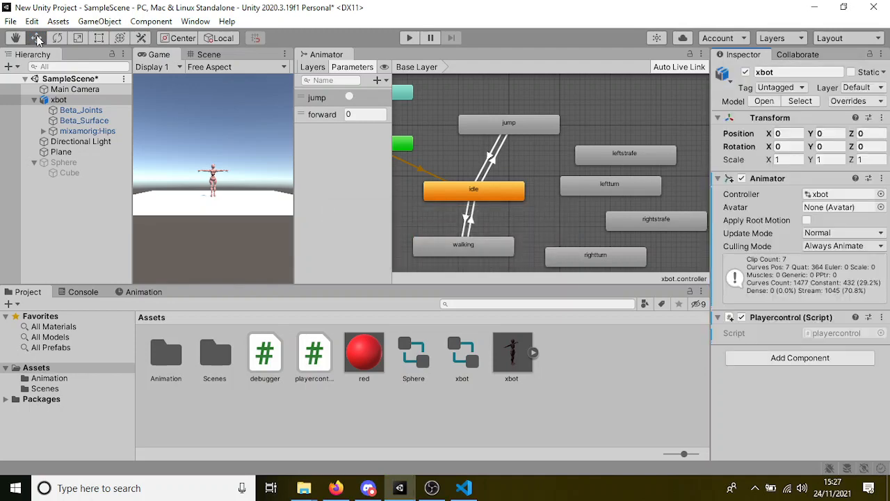
{"action": "left_click", "coordinate": [32, 21]}
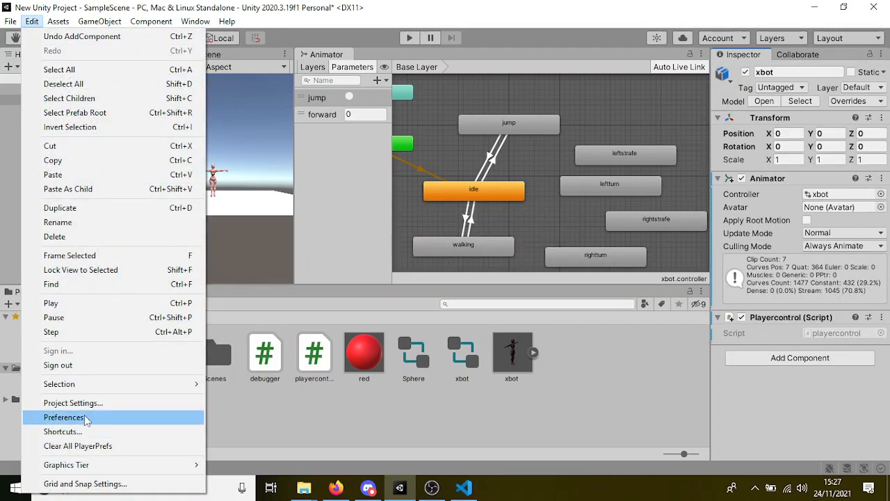
{"action": "left_click", "coordinate": [64, 417]}
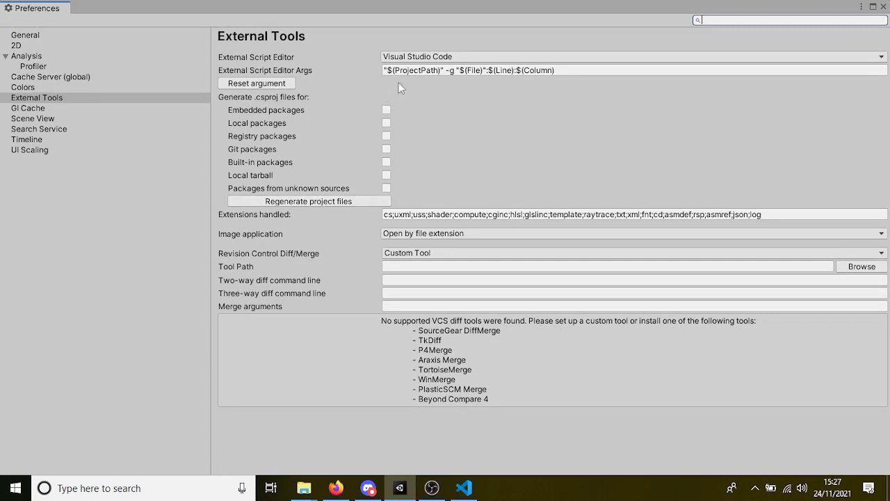
{"action": "left_click", "coordinate": [310, 203]}
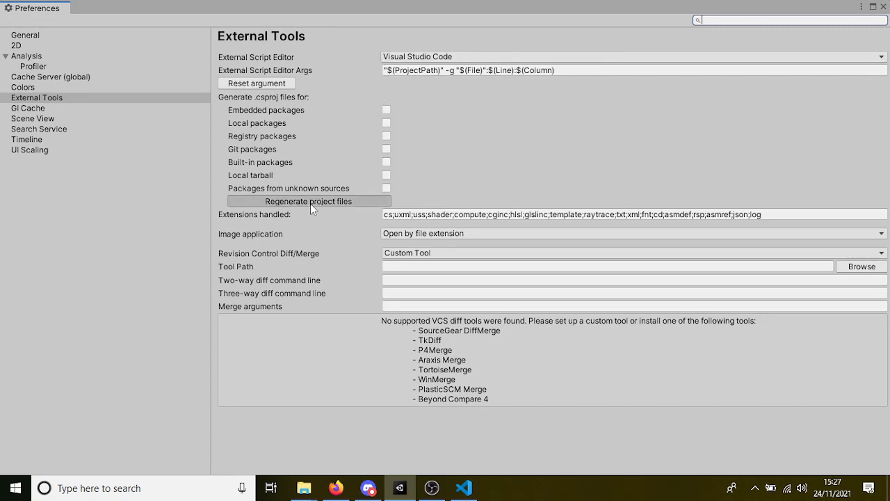
{"action": "left_click", "coordinate": [883, 6]}
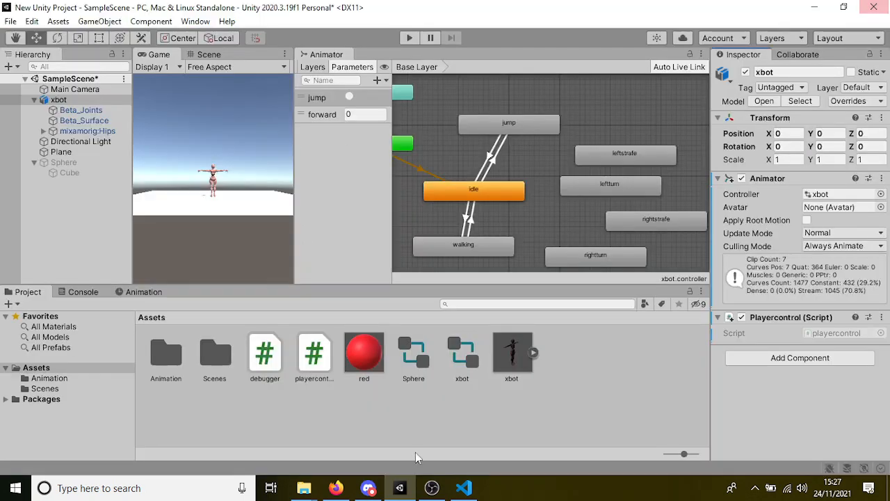
Close Visual Studio Code, try to reopen the playercontrol script from Unity's assets, and close the Notepad window.
{"action": "key", "text": "alt+Tab"}
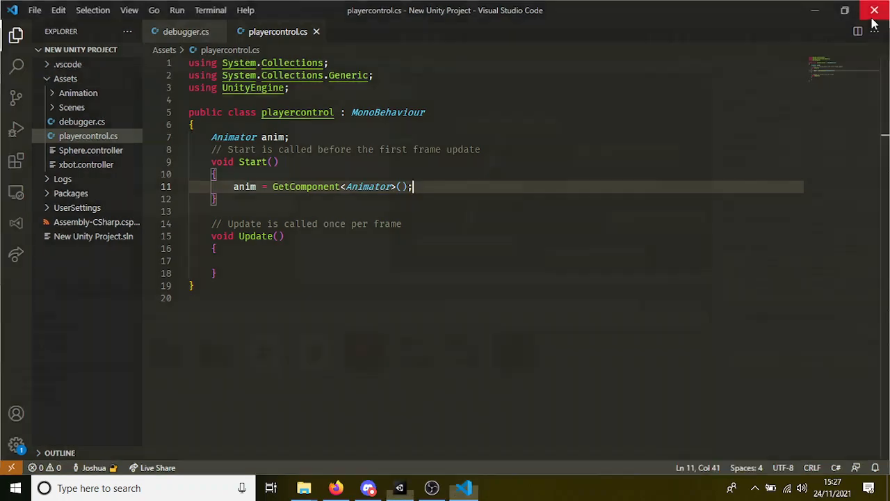
{"action": "left_click", "coordinate": [875, 13]}
{"action": "double_click", "coordinate": [315, 358]}
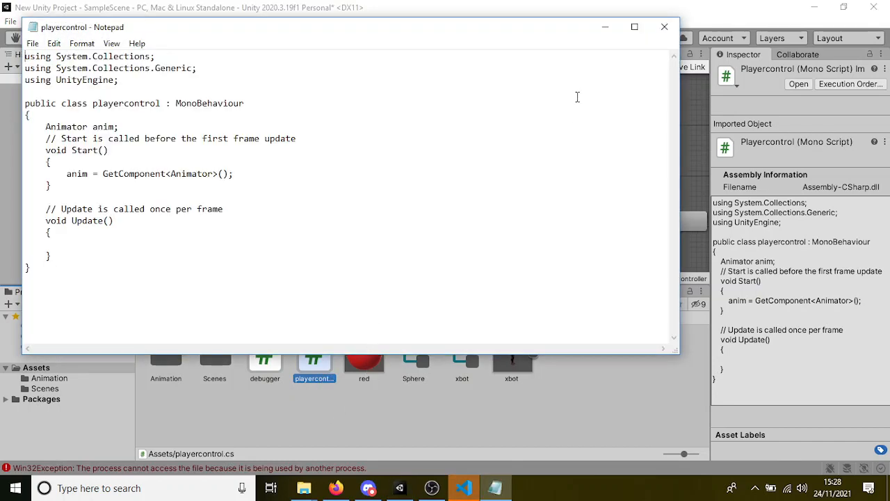
{"action": "left_click", "coordinate": [663, 28]}
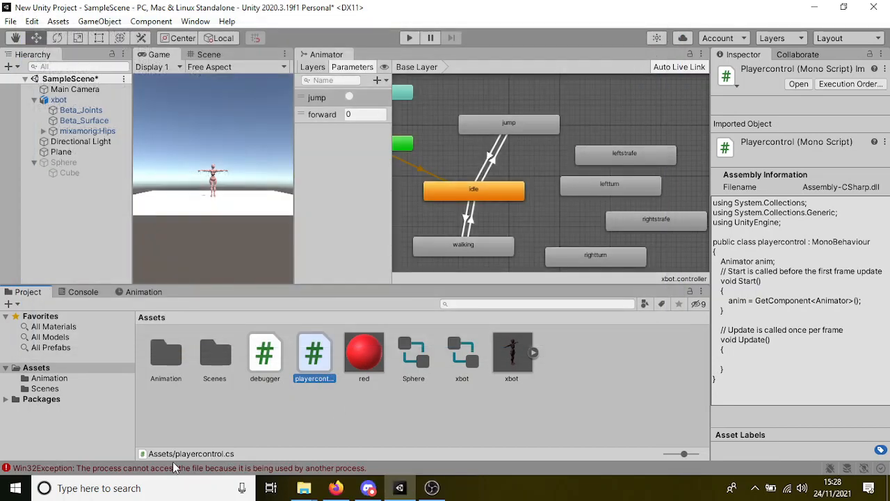
Clear the errors in Unity's console and open the playercontrol script from the project assets in Visual Studio Code.
{"action": "left_click", "coordinate": [172, 471]}
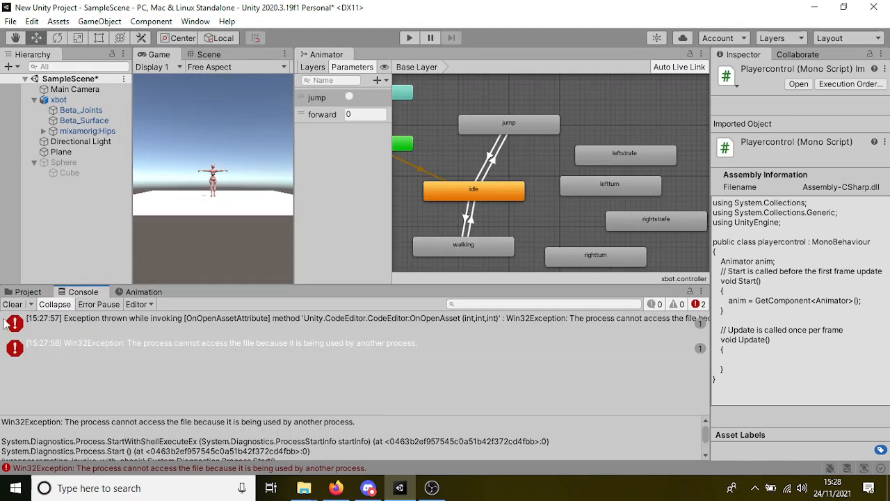
{"action": "left_click", "coordinate": [10, 304]}
{"action": "left_click", "coordinate": [24, 293]}
{"action": "left_click", "coordinate": [317, 362]}
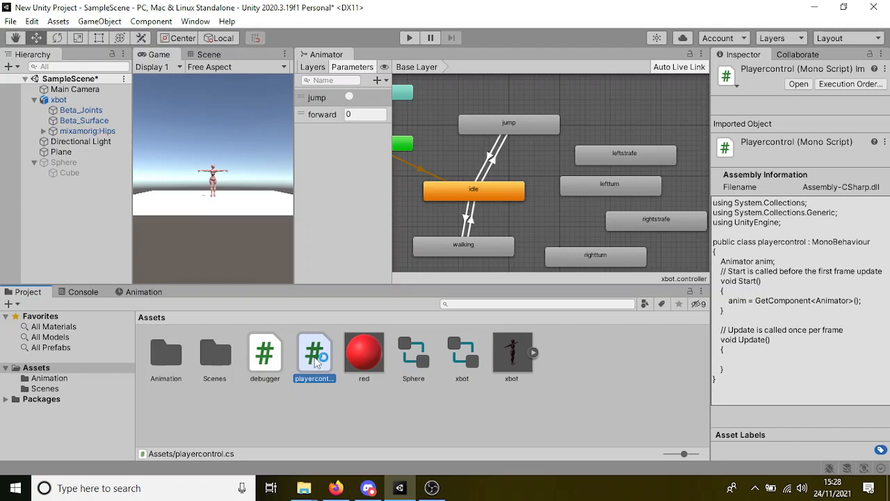
{"action": "double_click", "coordinate": [315, 359]}
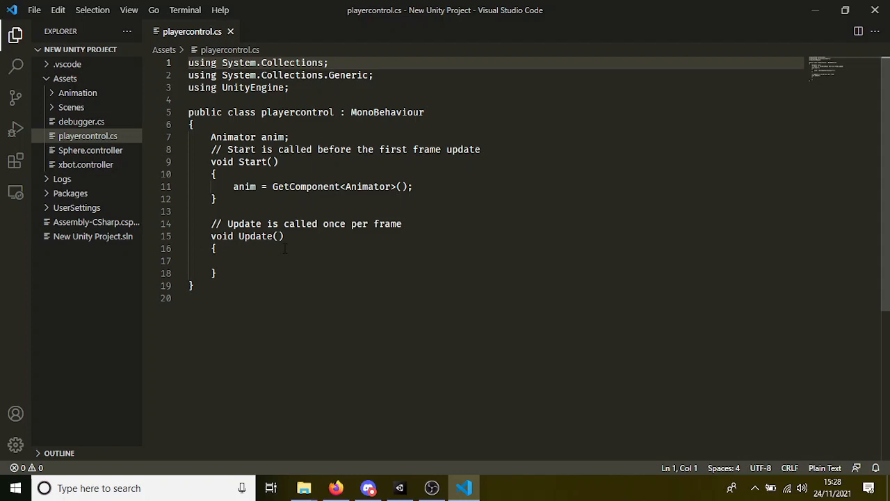
{"action": "scroll", "coordinate": [248, 219], "scroll_direction": "down", "scroll_amount": 5}
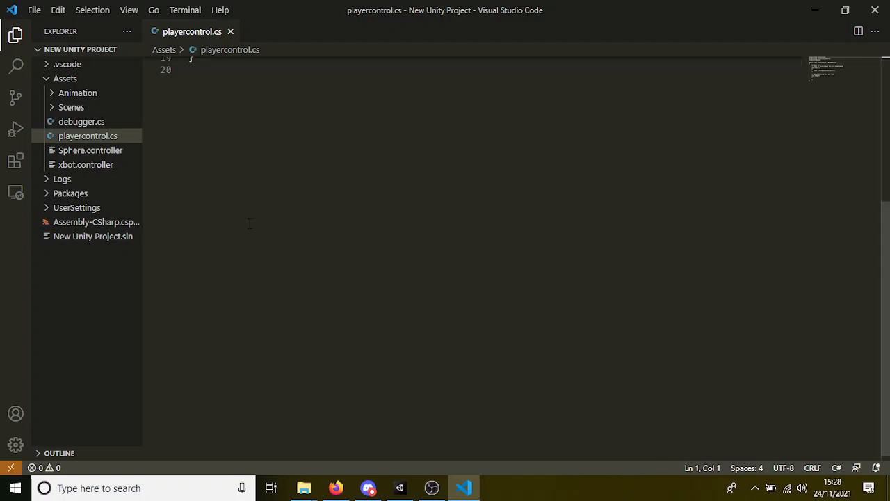
{"action": "scroll", "coordinate": [293, 240], "scroll_direction": "up", "scroll_amount": 5}
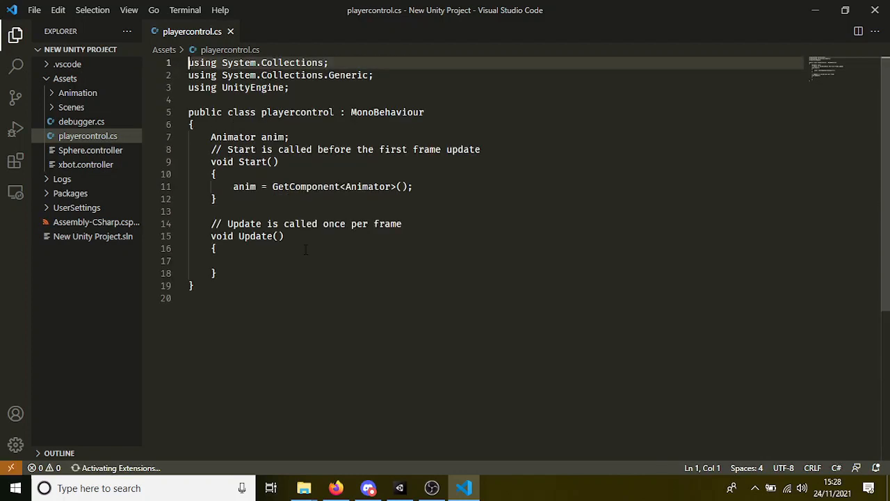
{"action": "left_click", "coordinate": [298, 251]}
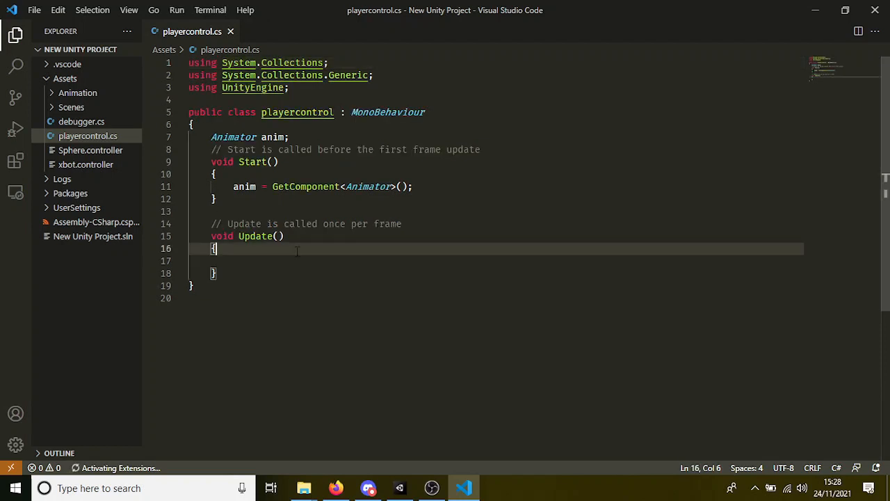
{"action": "left_click", "coordinate": [294, 262]}
{"action": "type", "text": "anim"}
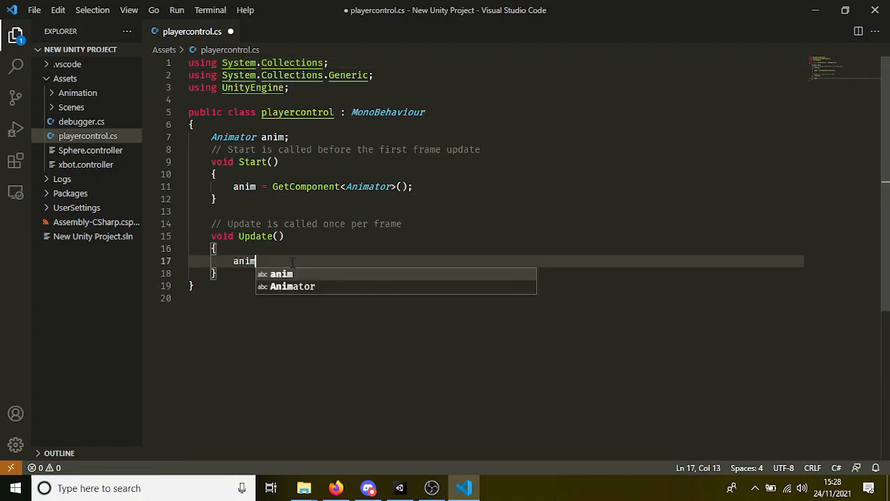
{"action": "type", "text": "."}
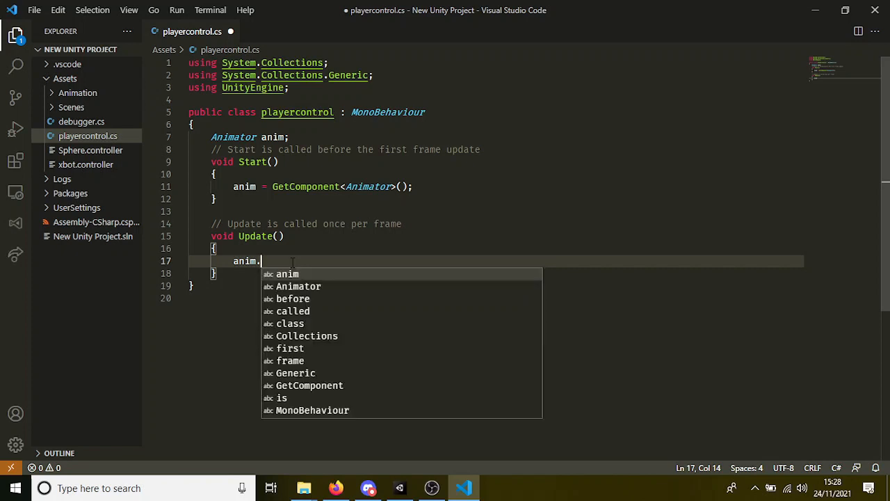
{"action": "key", "text": "BackSpace"}
{"action": "key", "text": "BackSpace"}
{"action": "key", "text": "BackSpace"}
{"action": "key", "text": "BackSpace"}
{"action": "key", "text": "BackSpace"}
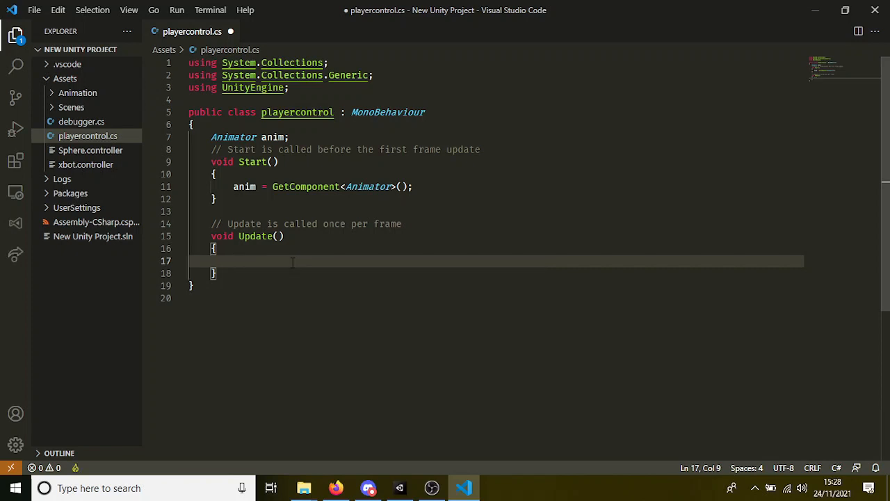
Open the OmniSharp log and examine the output about the loading of the C# project.
{"action": "left_click", "coordinate": [75, 469]}
{"action": "scroll", "coordinate": [405, 335], "scroll_direction": "down", "scroll_amount": 1}
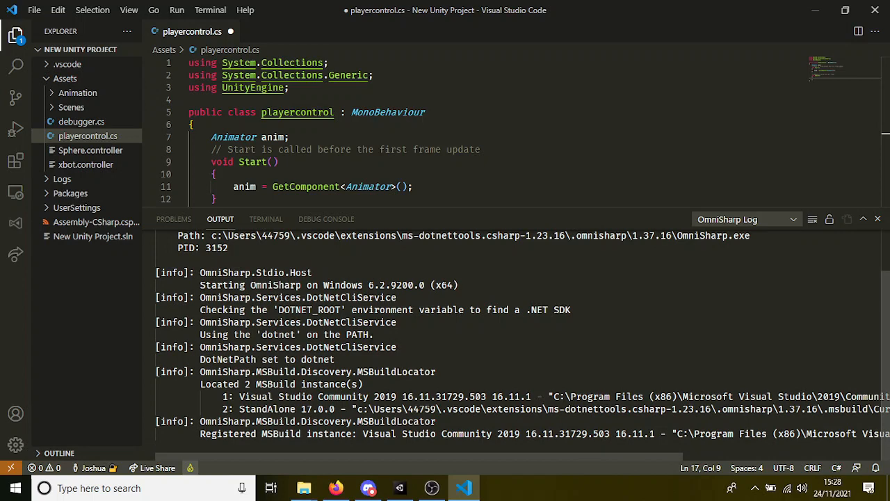
{"action": "scroll", "coordinate": [271, 165], "scroll_direction": "down", "scroll_amount": 4}
{"action": "scroll", "coordinate": [272, 164], "scroll_direction": "up", "scroll_amount": 2}
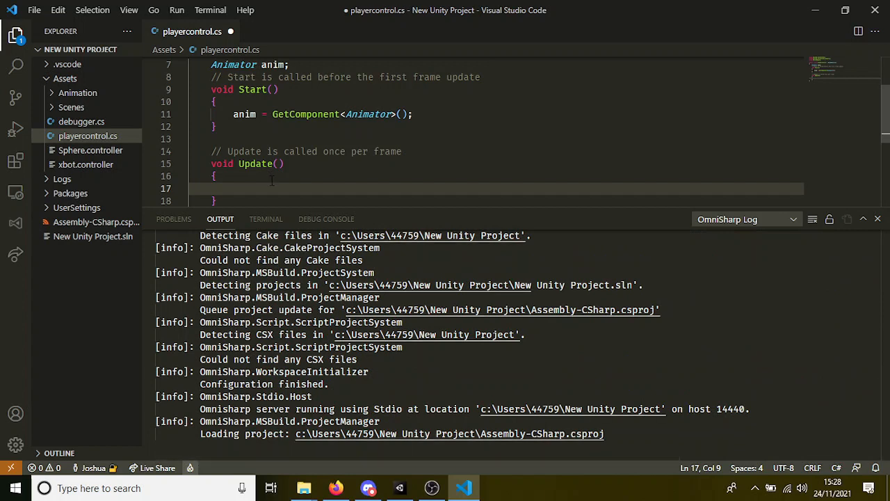
Start a statement with "anim." inside Update(), request its code completions, and close the OmniSharp log output.
{"action": "left_click", "coordinate": [272, 186]}
{"action": "type", "text": "ani"}
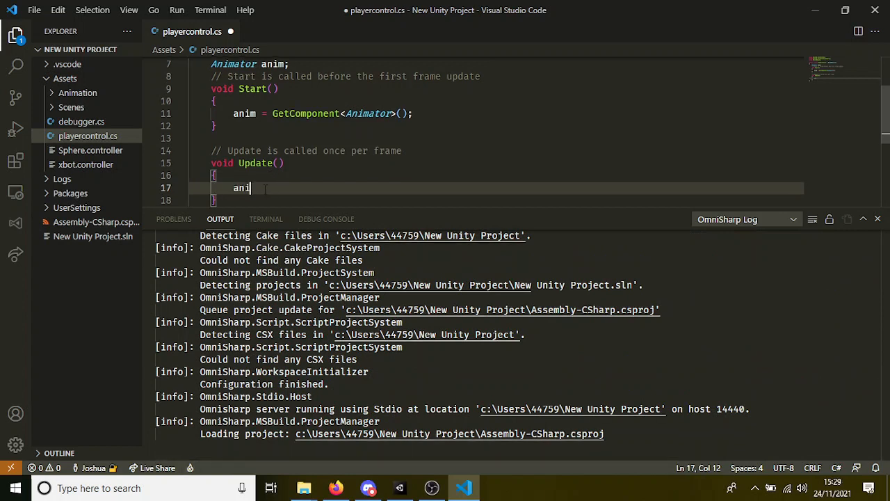
{"action": "type", "text": "m."}
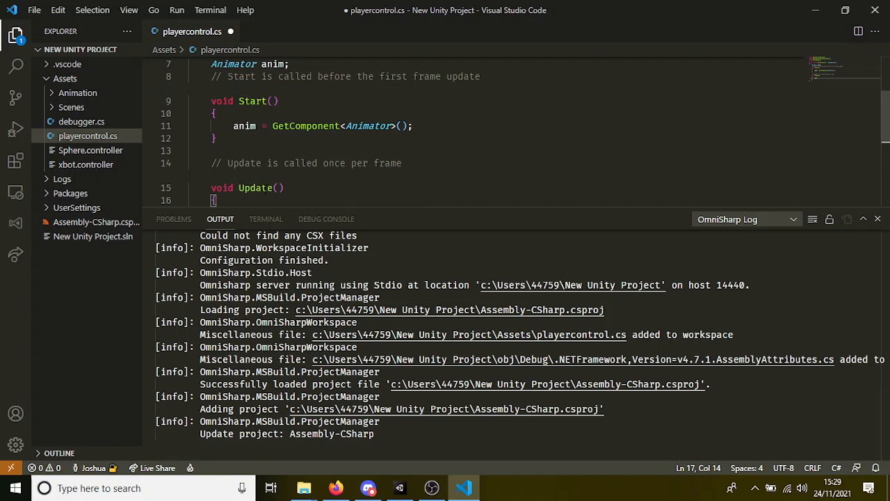
{"action": "key", "text": "ctrl+space"}
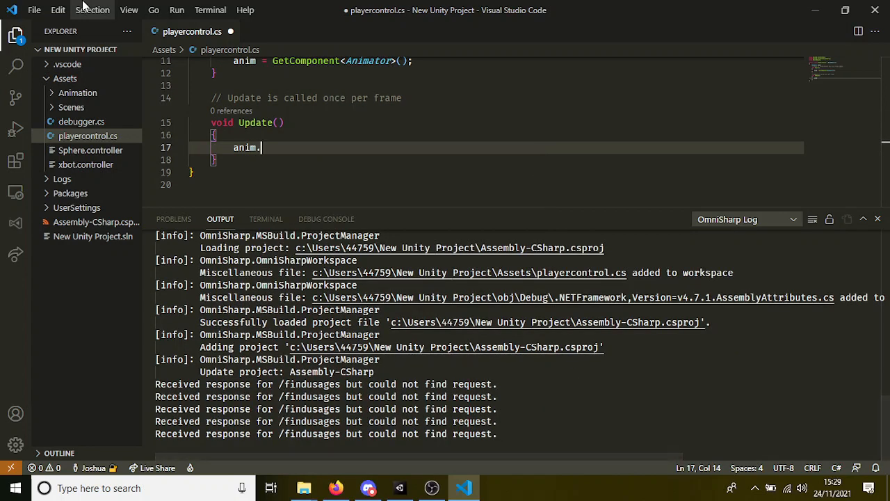
{"action": "key", "text": "ctrl+space"}
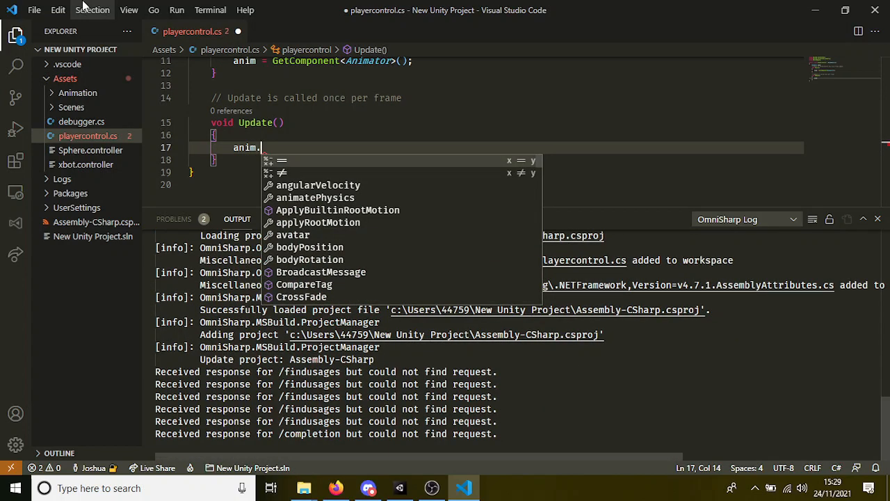
{"action": "left_click", "coordinate": [677, 204]}
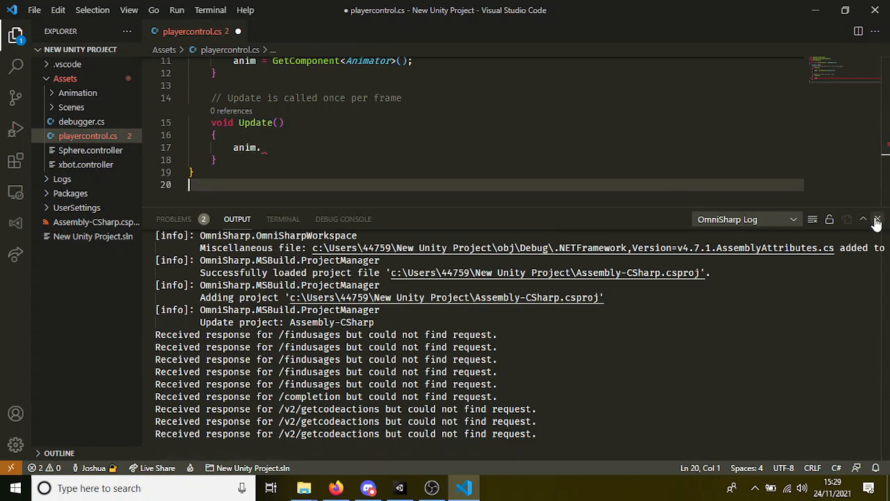
{"action": "left_click", "coordinate": [877, 220]}
Complete the statement in Update() as "anim.SetTrigger("jump");" and save the script.
{"action": "left_click", "coordinate": [278, 148]}
{"action": "type", "text": "set"}
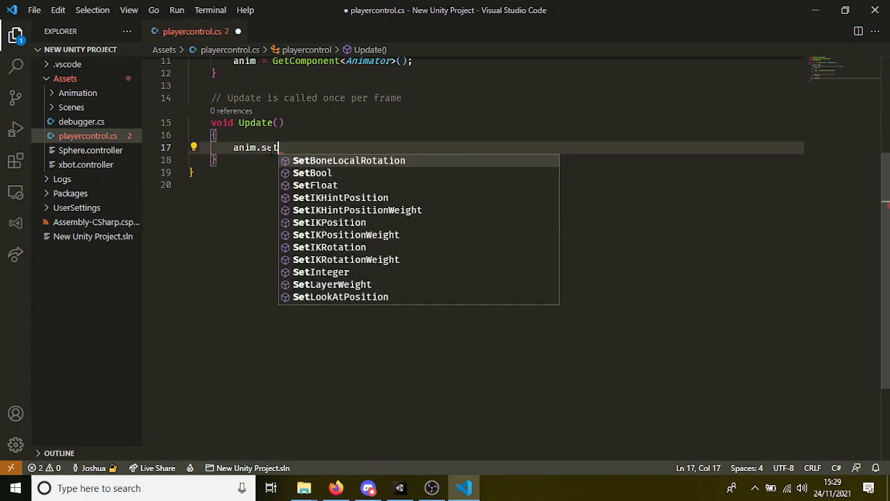
{"action": "type", "text": "tr"}
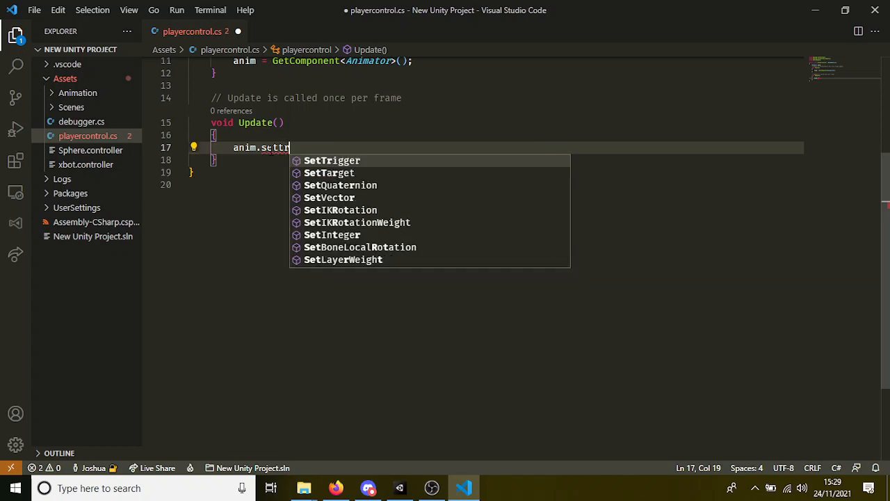
{"action": "key", "text": "Tab"}
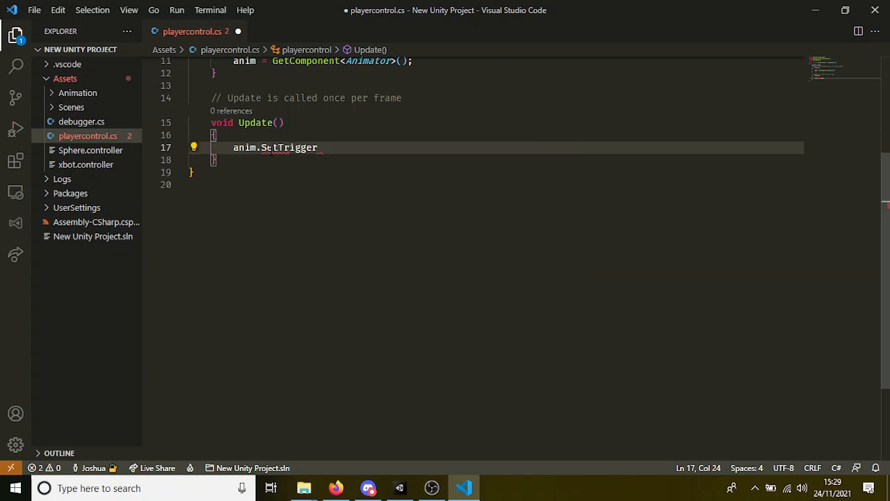
{"action": "type", "text": "(\"jump"}
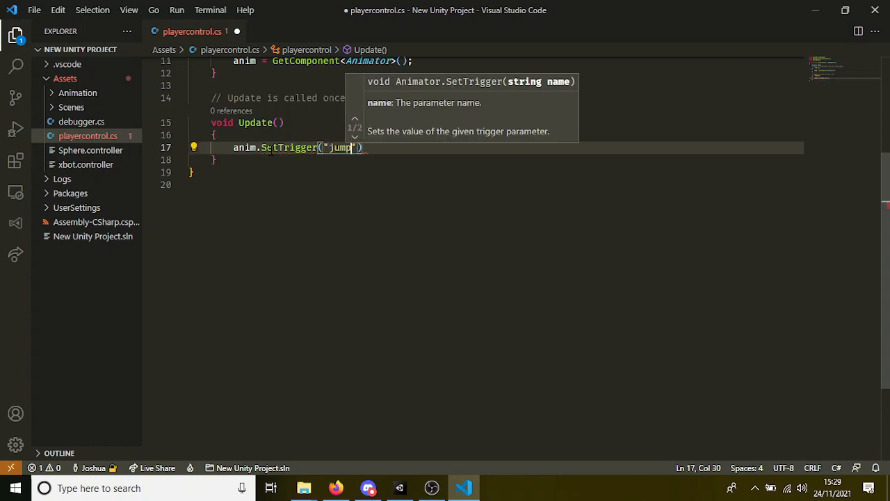
{"action": "type", "text": "\");"}
{"action": "key", "text": "ctrl+s"}
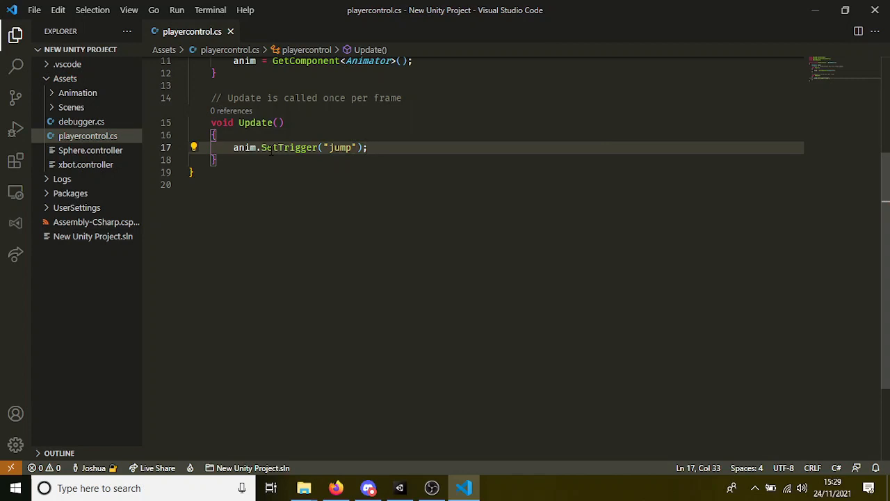
{"action": "key", "text": "Up"}
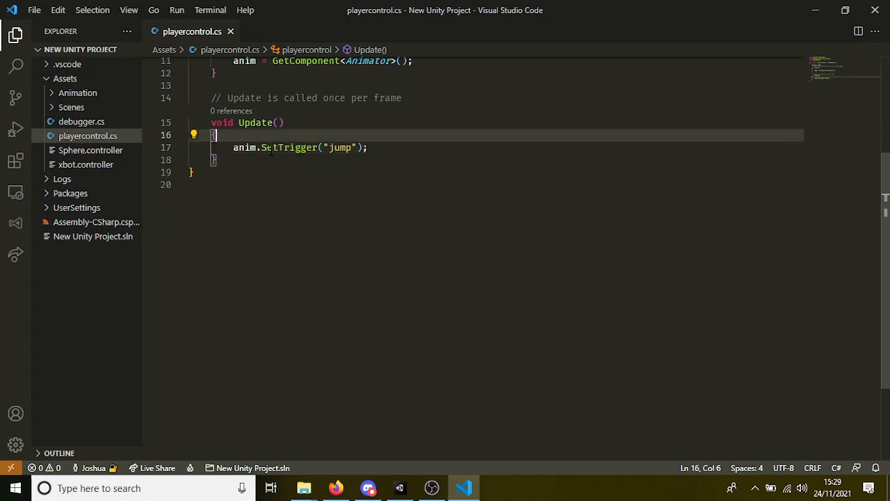
Make the jump trigger in Update() conditional on "if (Input.GetButtonDown("Jump"))" and save the script.
{"action": "key", "text": "Return"}
{"action": "type", "text": "if(in"}
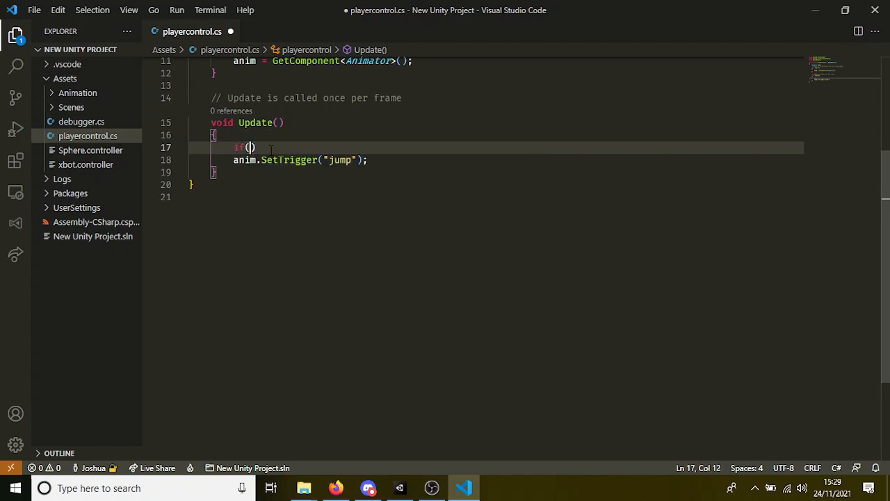
{"action": "type", "text": "put.get"}
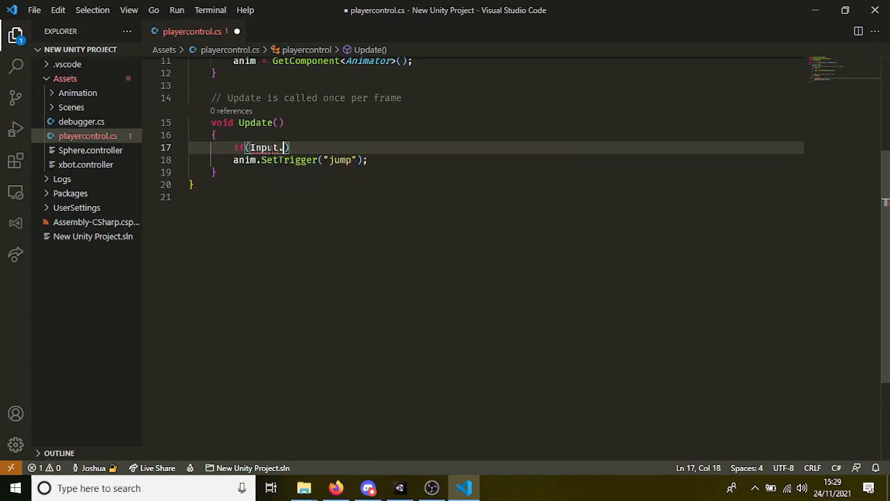
{"action": "type", "text": "b"}
{"action": "key", "text": "Tab"}
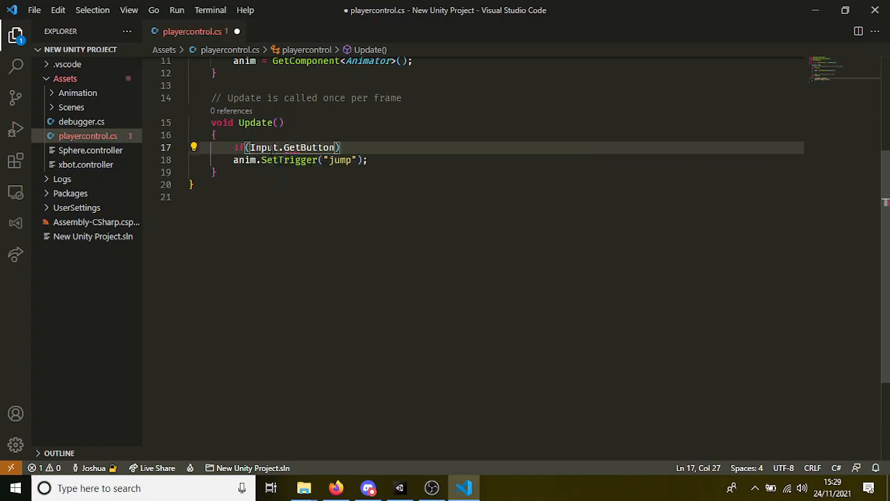
{"action": "type", "text": "Down(\""}
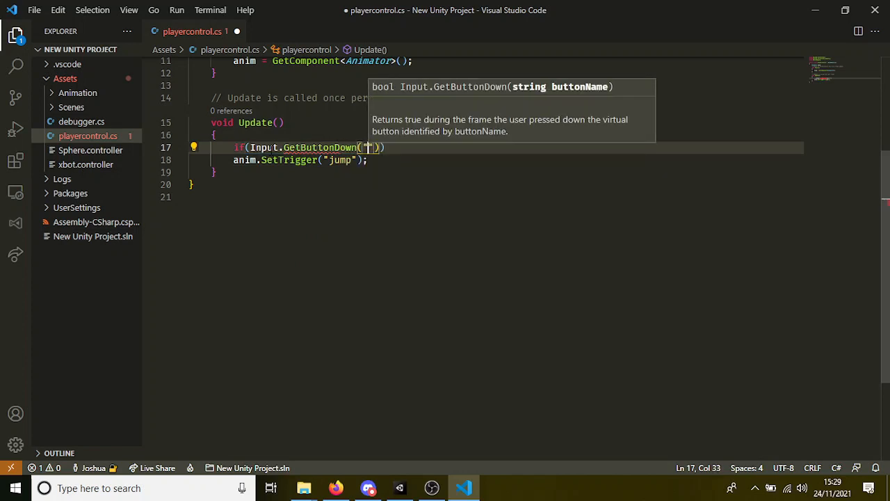
{"action": "type", "text": "Jump\""}
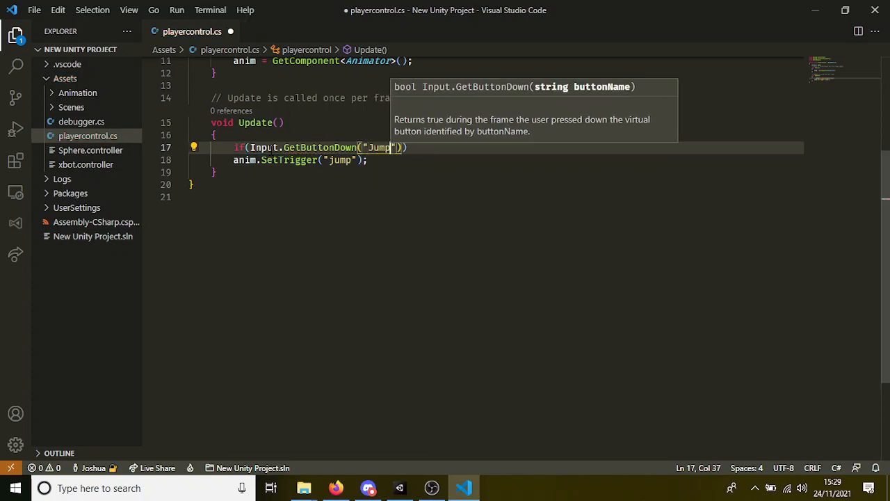
{"action": "type", "text": "f"}
{"action": "key", "text": "BackSpace"}
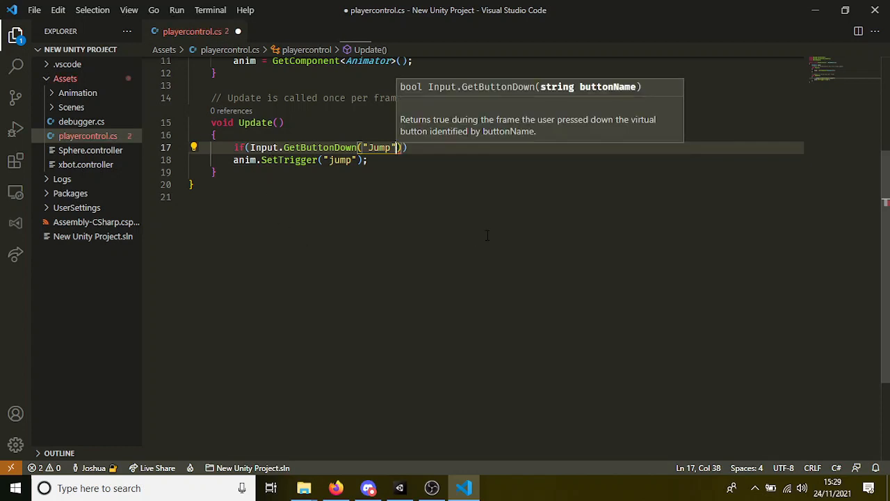
{"action": "scroll", "coordinate": [487, 235], "scroll_direction": "up", "scroll_amount": 4}
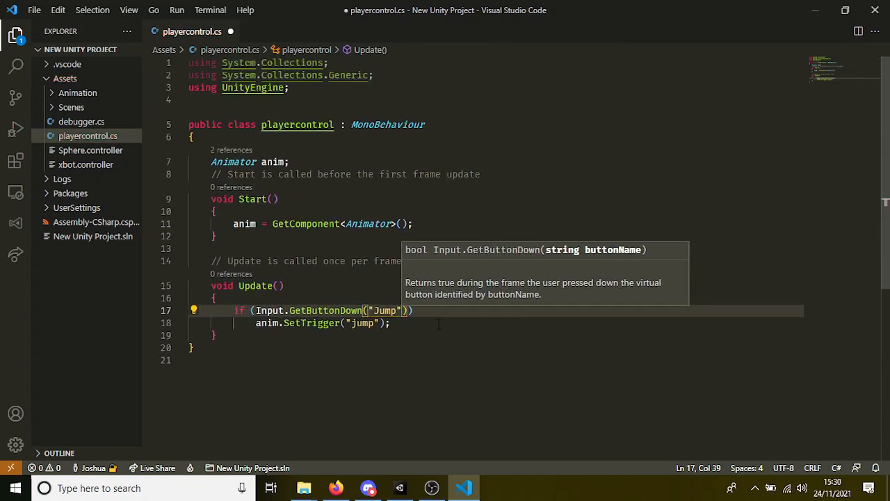
{"action": "key", "text": "ctrl+s"}
{"action": "key", "text": "Down"}
Switch to Unity, run the scene with xbot selected, and test the jump several times in the Game view while watching the Animator states.
{"action": "left_click", "coordinate": [399, 487]}
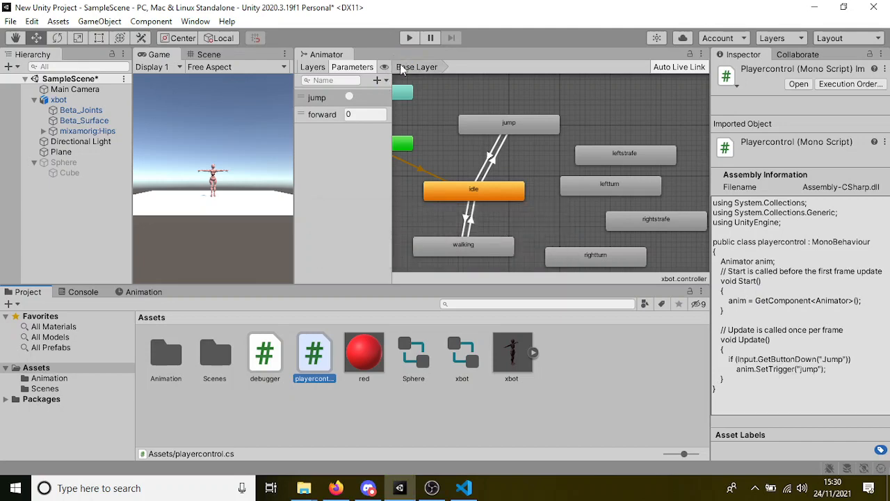
{"action": "left_click", "coordinate": [409, 39]}
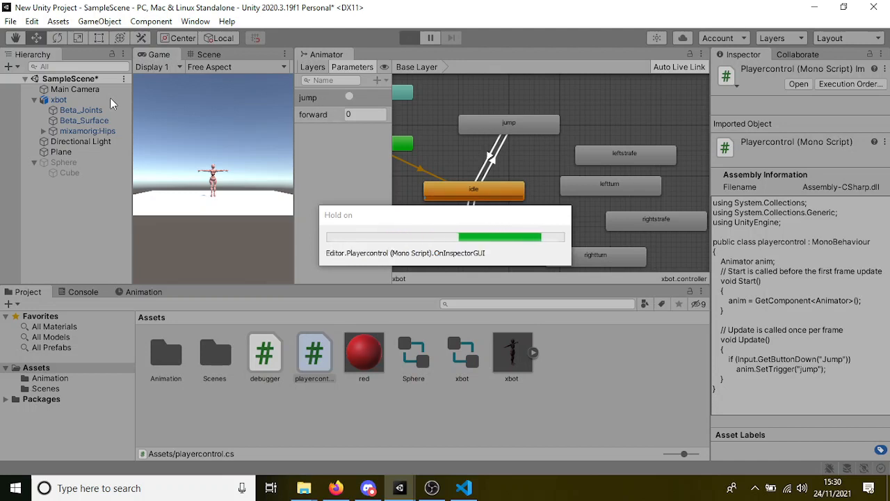
{"action": "left_click", "coordinate": [110, 99]}
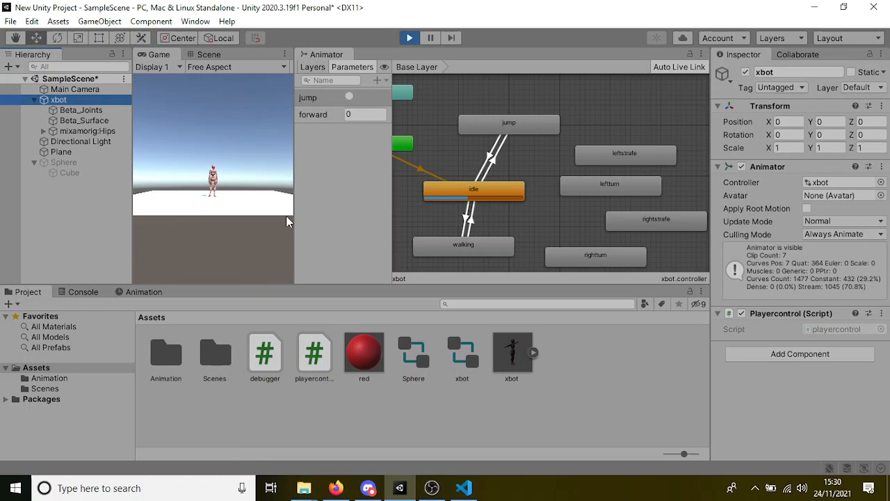
{"action": "left_click", "coordinate": [217, 196]}
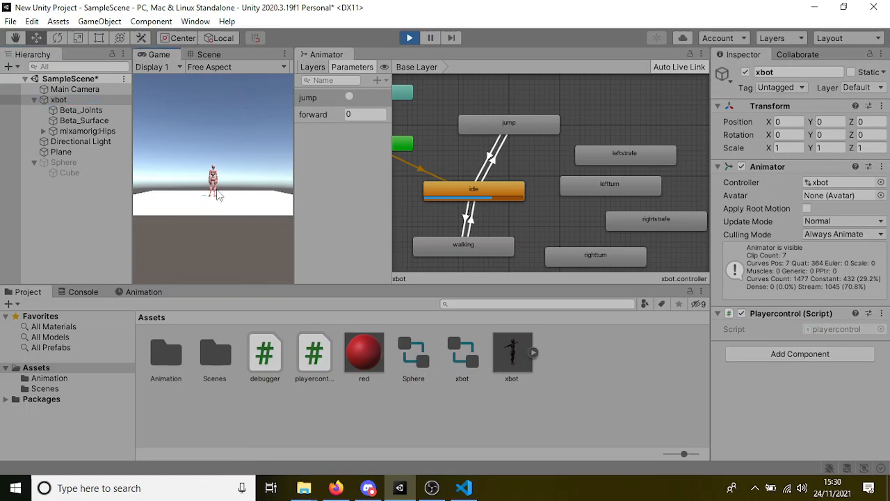
{"action": "key", "text": "space"}
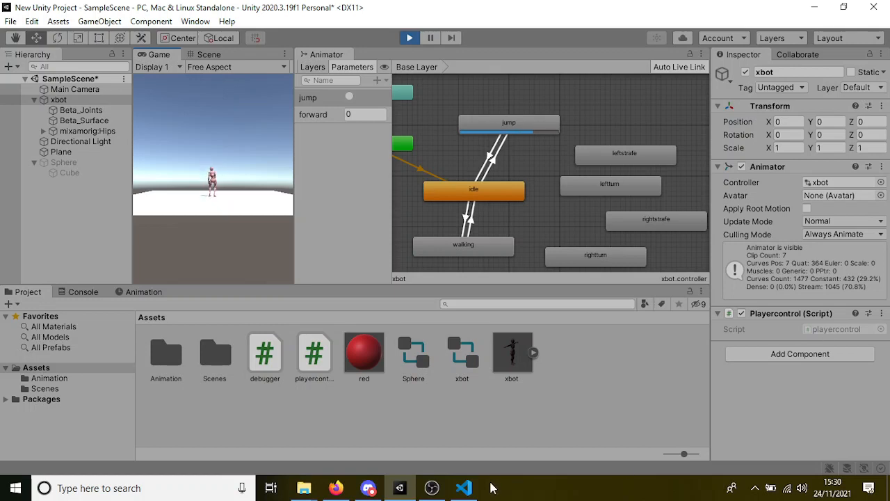
{"action": "key", "text": "space"}
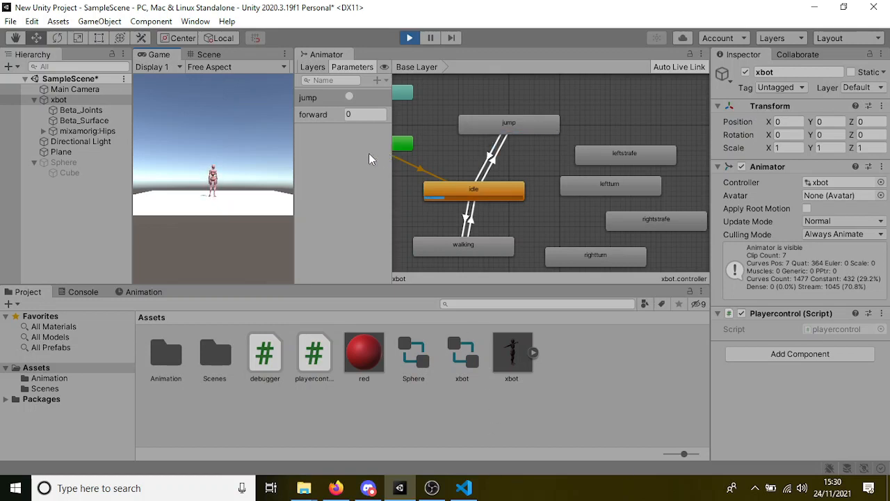
{"action": "key", "text": "space"}
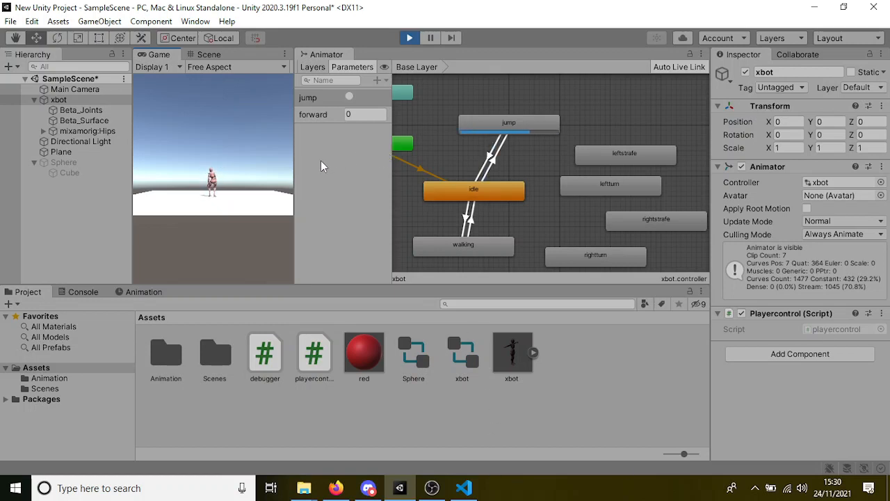
{"action": "key", "text": "space"}
{"action": "key", "text": "space"}
{"action": "key", "text": "space"}
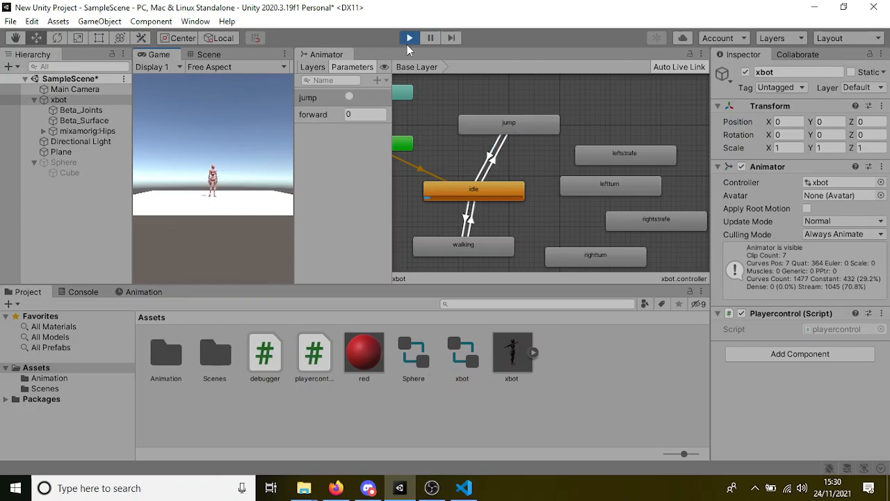
Return to Visual Studio Code and start an "anim.SetFloat" call on a new line below the SetTrigger statement in Update().
{"action": "left_click", "coordinate": [464, 487]}
{"action": "left_click", "coordinate": [216, 335]}
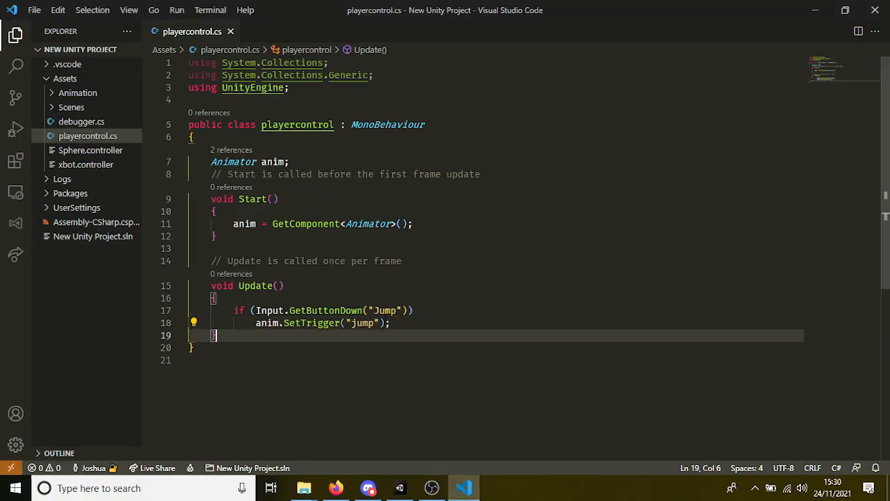
{"action": "left_click", "coordinate": [401, 324]}
{"action": "key", "text": "Return"}
{"action": "type", "text": "a"}
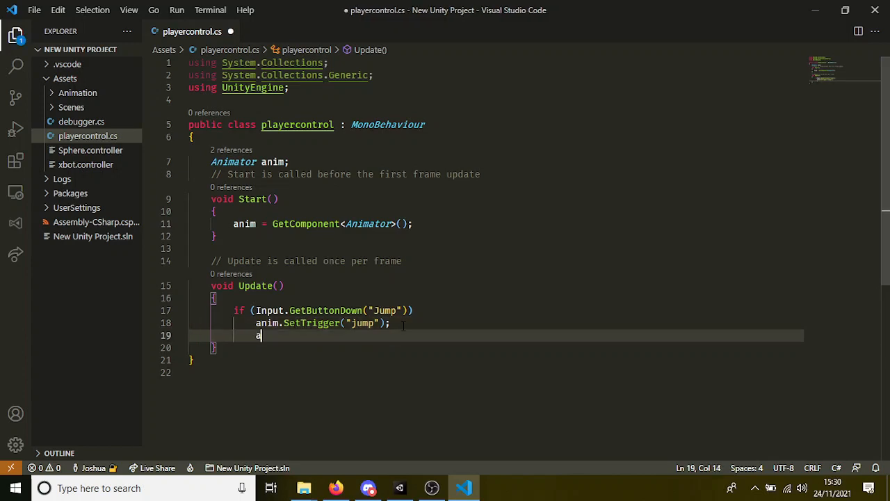
{"action": "type", "text": "nim.ste"}
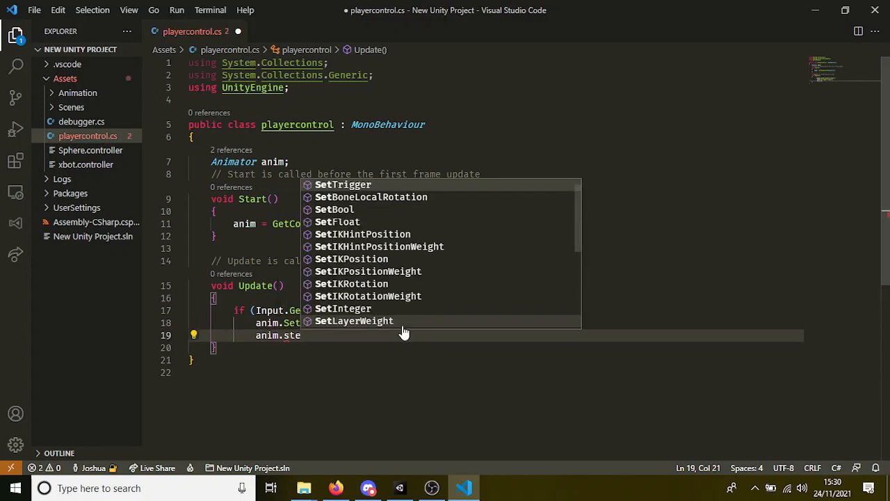
{"action": "key", "text": "BackSpace"}
{"action": "key", "text": "BackSpace"}
{"action": "type", "text": "etflo"}
{"action": "key", "text": "Tab"}
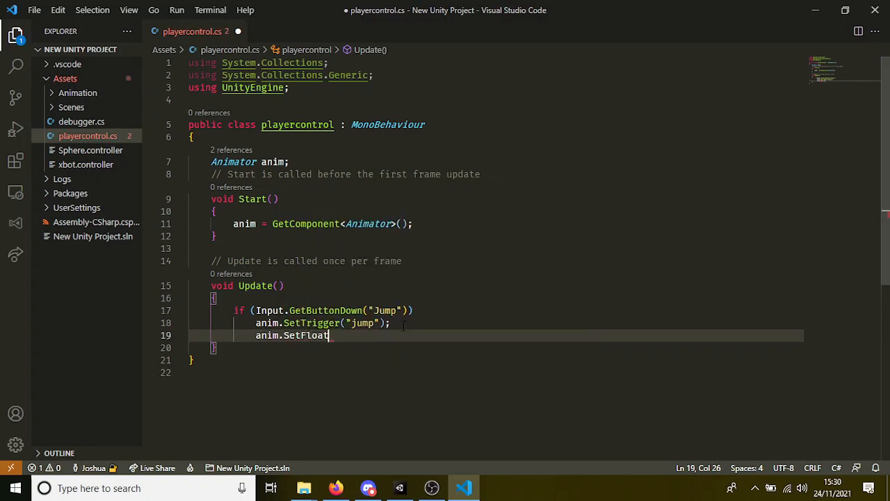
Complete the call as "anim.SetFloat("forward", Input.GetAxis("Vertical"));" and save the script.
{"action": "type", "text": "(\"forward\""}
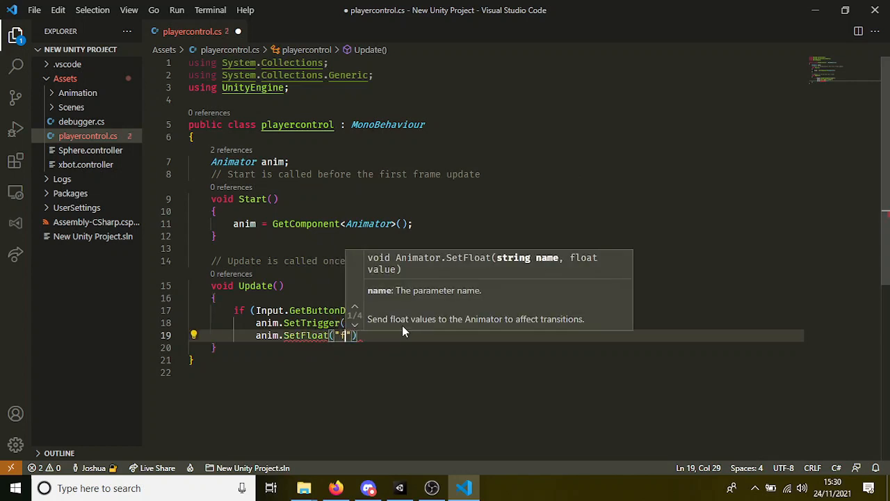
{"action": "type", "text": ",INput"}
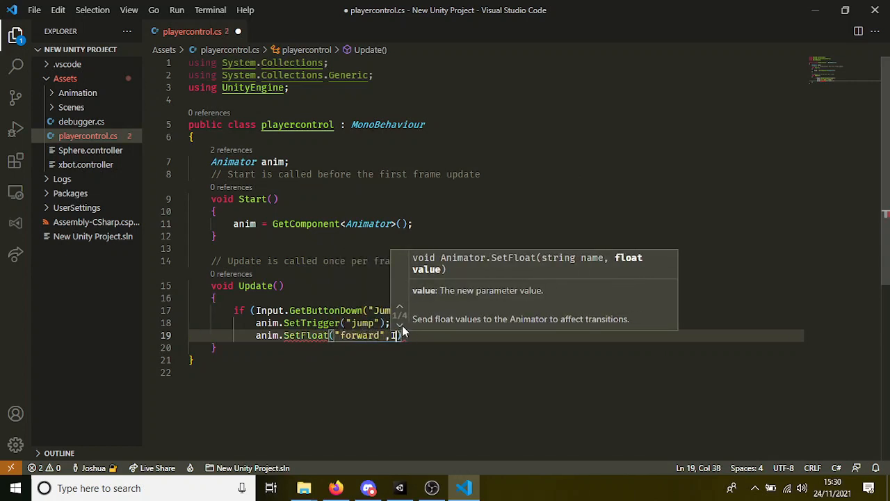
{"action": "key", "text": "BackSpace"}
{"action": "key", "text": "BackSpace"}
{"action": "key", "text": "BackSpace"}
{"action": "key", "text": "BackSpace"}
{"action": "type", "text": "nput.g"}
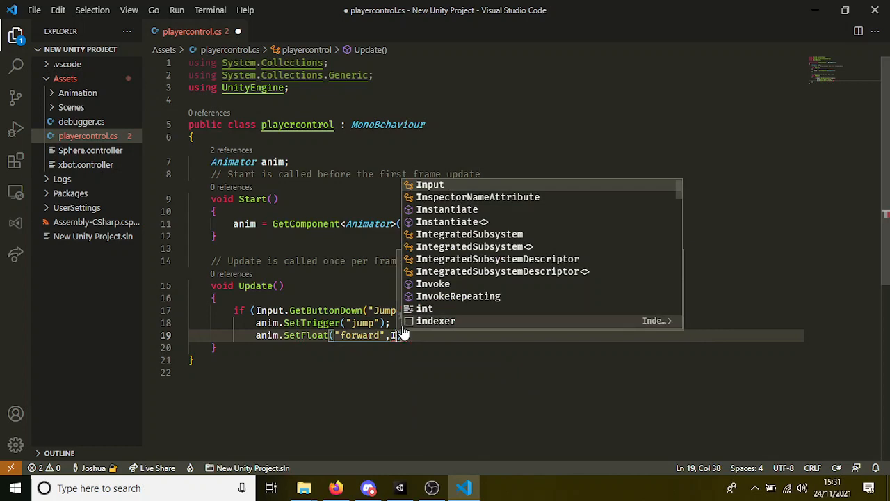
{"action": "type", "text": "etAxis(\""}
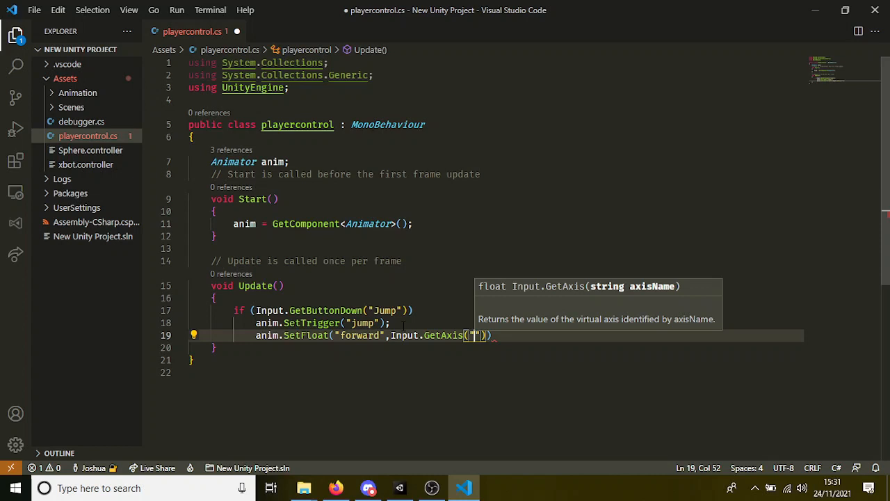
{"action": "type", "text": "Vertical\"))"}
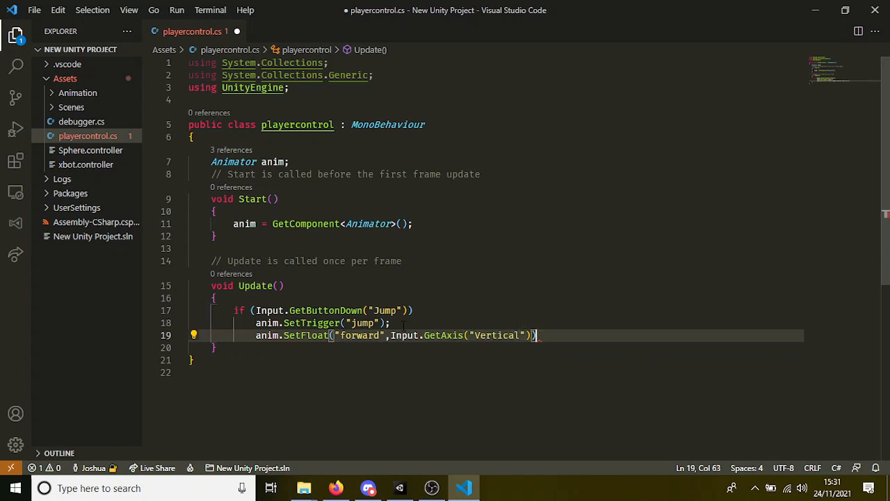
{"action": "type", "text": ";"}
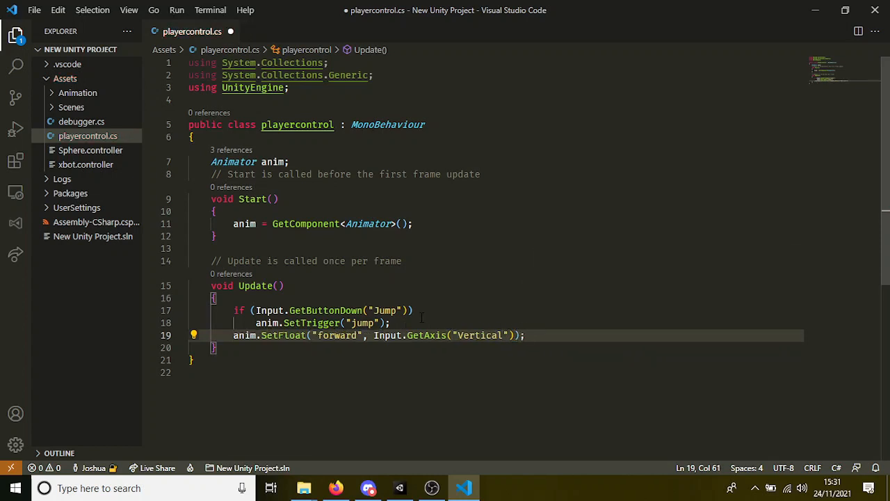
{"action": "key", "text": "ctrl+s"}
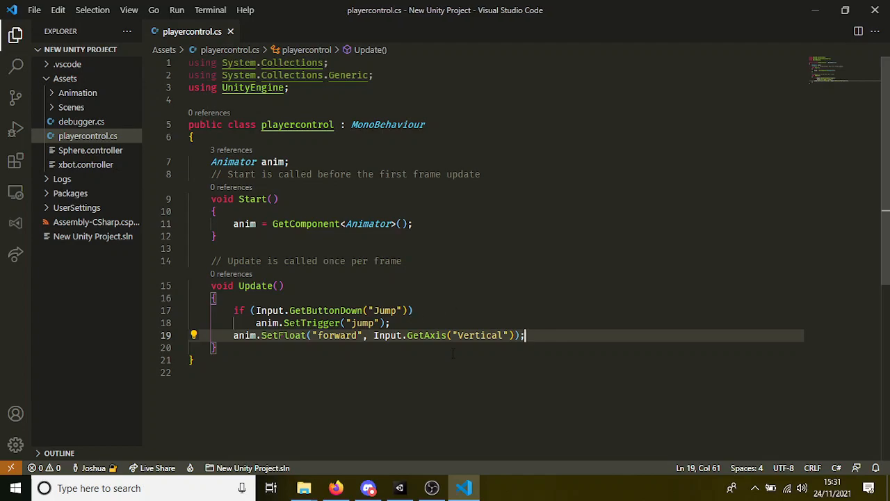
Switch to Unity, restart play mode, and test xbot's forward walking and jumping while watching the Animator's forward parameter and states.
{"action": "left_click", "coordinate": [400, 488]}
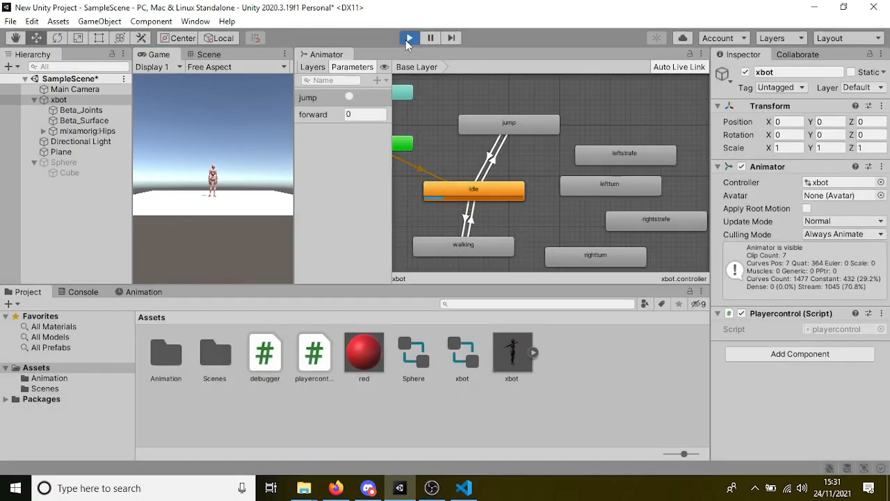
{"action": "left_click", "coordinate": [409, 39]}
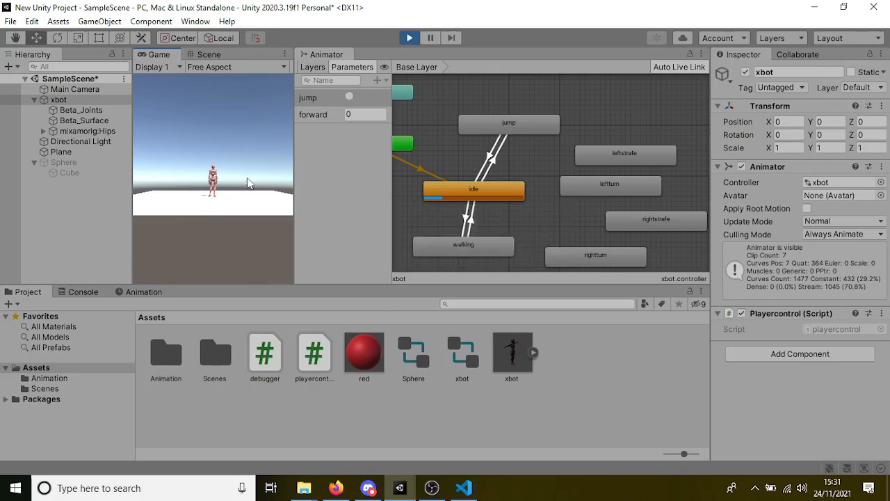
{"action": "key", "text": "w"}
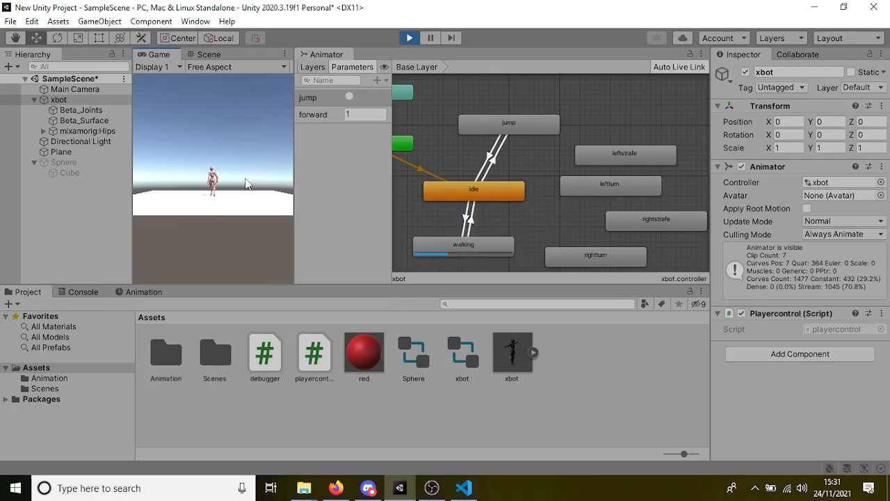
{"action": "key", "text": "w"}
{"action": "key", "text": "w"}
{"action": "key", "text": "w"}
{"action": "key", "text": "w"}
{"action": "key", "text": "space"}
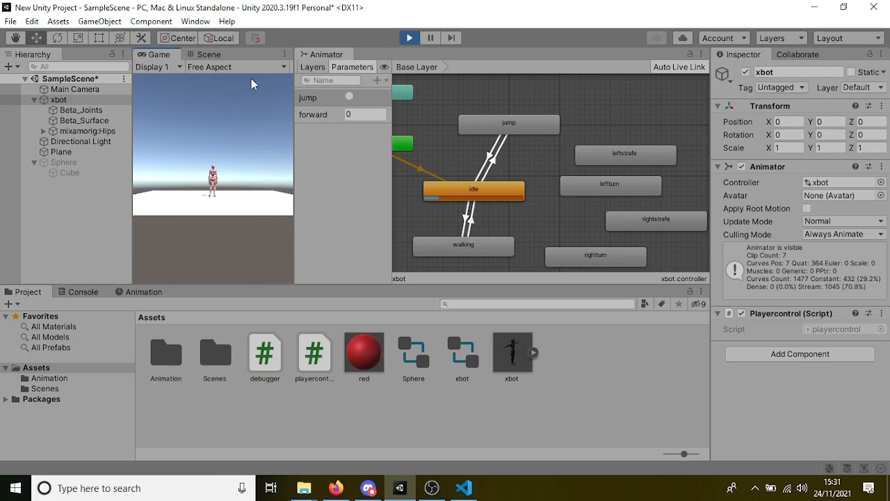
Dock the Scene view beside the Animator so that xbot shows next to the Game view.
{"action": "left_click", "coordinate": [211, 55]}
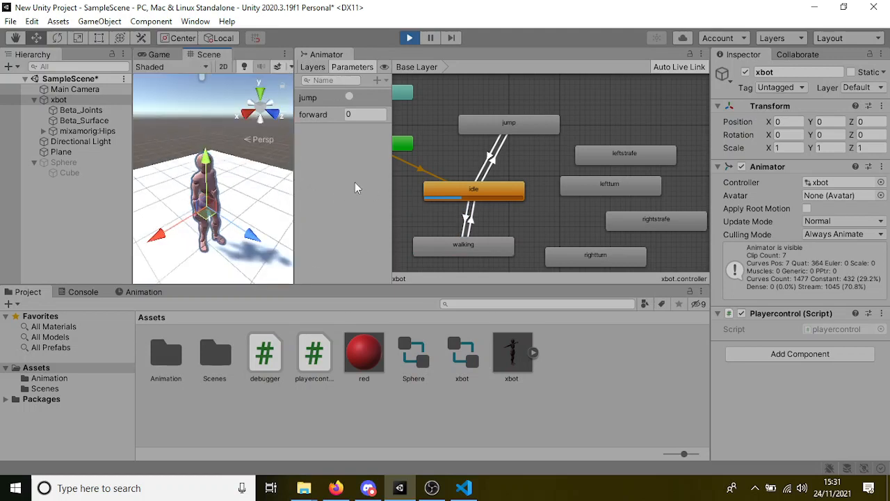
{"action": "left_click_drag", "start_coordinate": [211, 55], "coordinate": [383, 56]}
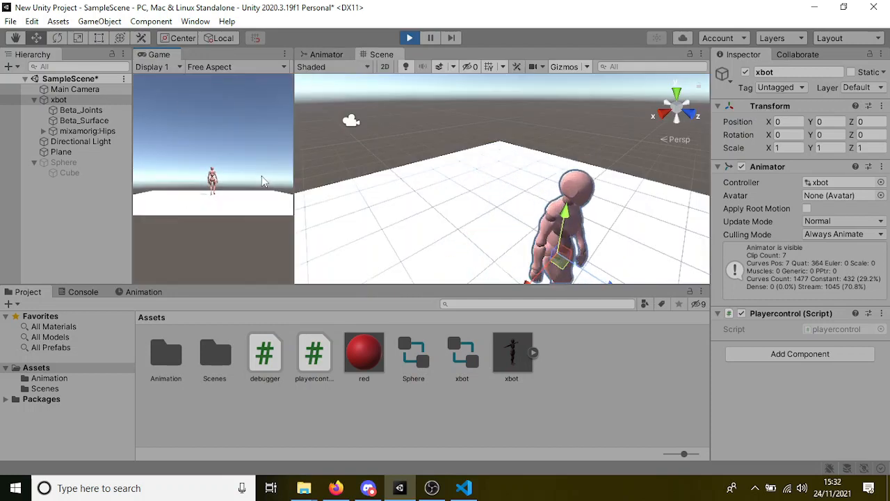
{"action": "scroll", "coordinate": [414, 231], "scroll_direction": "down", "scroll_amount": 3}
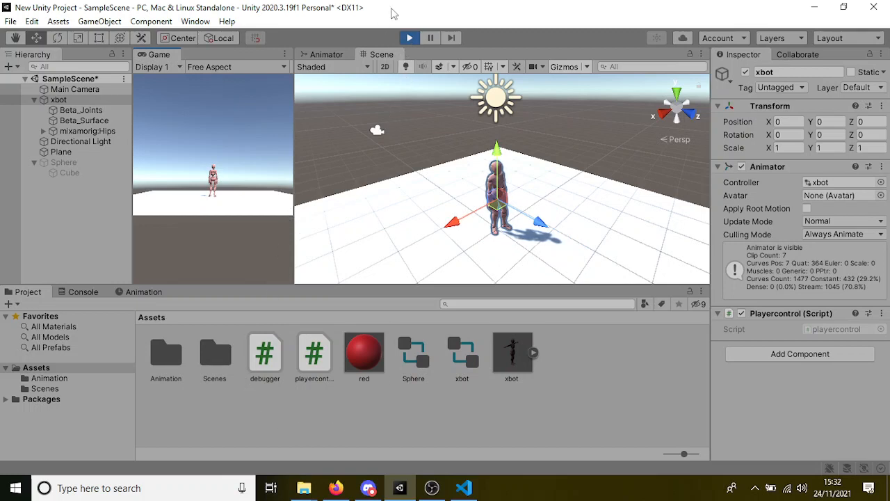
Stop play mode and open the Animation folder in the project assets.
{"action": "left_click", "coordinate": [409, 37]}
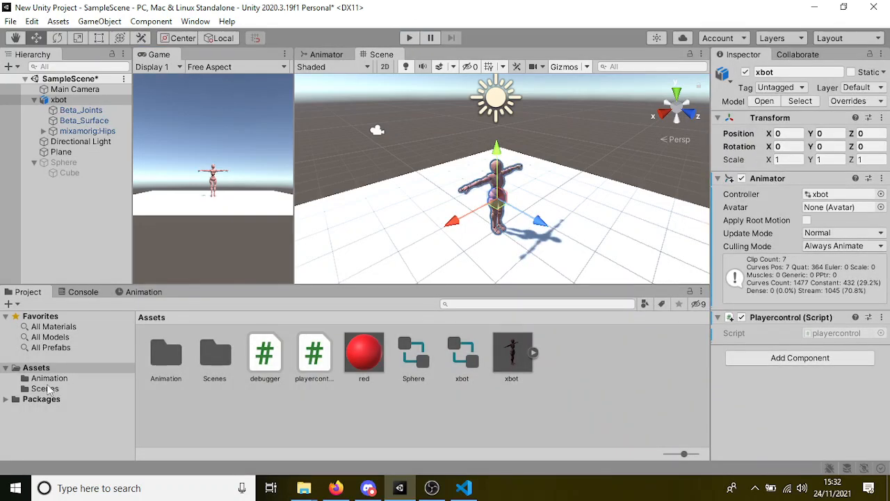
{"action": "left_click", "coordinate": [166, 379]}
{"action": "double_click", "coordinate": [171, 378]}
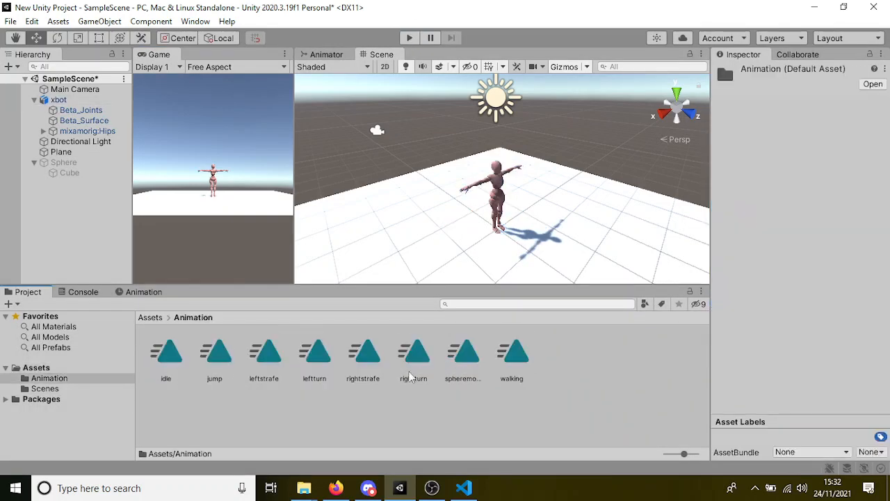
Examine the walking clip's keyframes in the Animation window and return to the project assets.
{"action": "left_click", "coordinate": [514, 355]}
{"action": "double_click", "coordinate": [514, 355]}
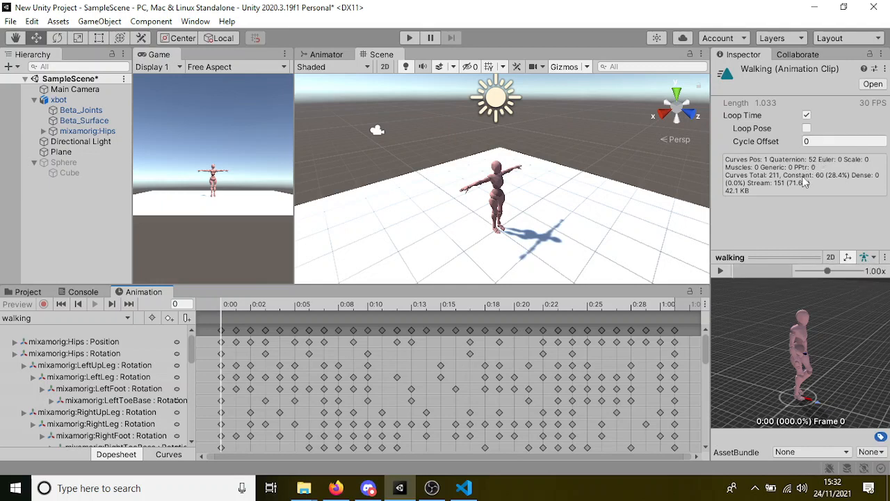
{"action": "left_click", "coordinate": [28, 292]}
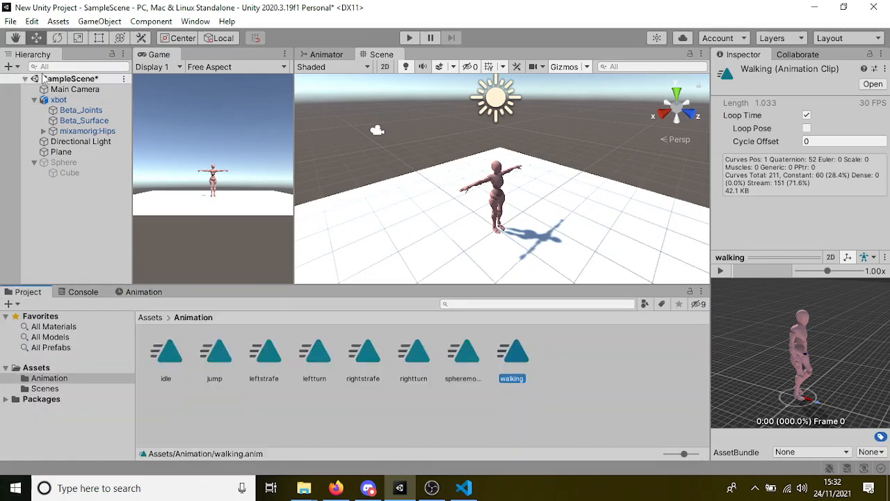
Select xbot in the scene, run play mode to test its movement, and stop it again.
{"action": "left_click", "coordinate": [58, 99]}
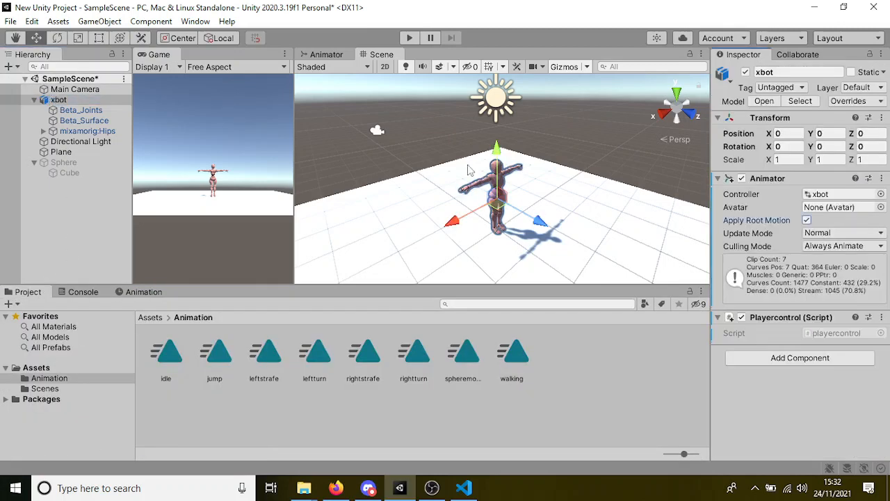
{"action": "left_click", "coordinate": [410, 40]}
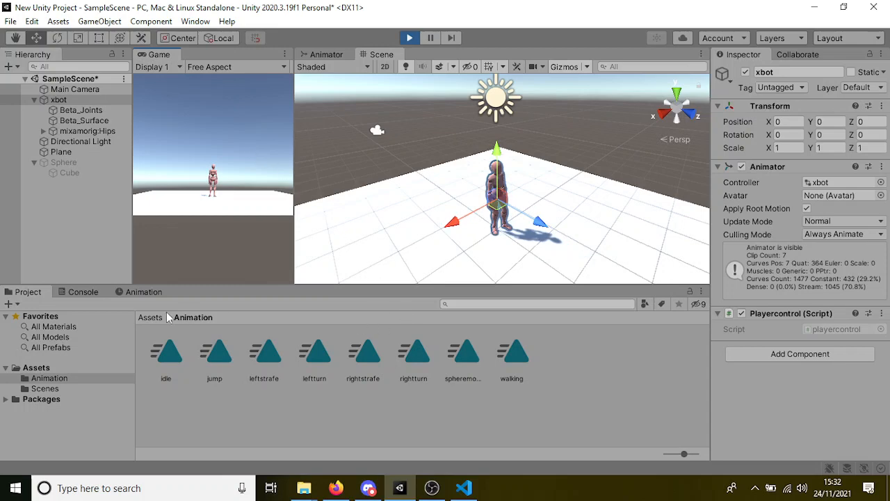
{"action": "left_click", "coordinate": [409, 39]}
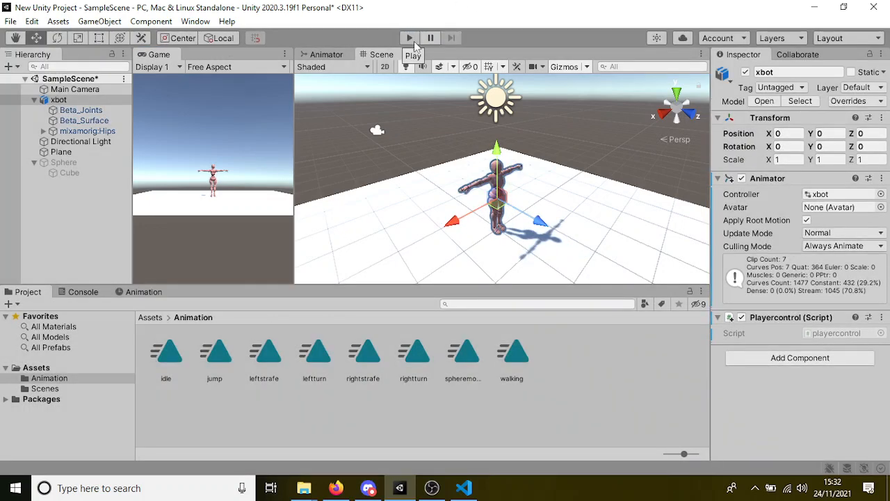
Import the walking 3D object from the Basic Locomotion Pack folder into the project's Animation folder.
{"action": "mouse_move", "coordinate": [309, 487]}
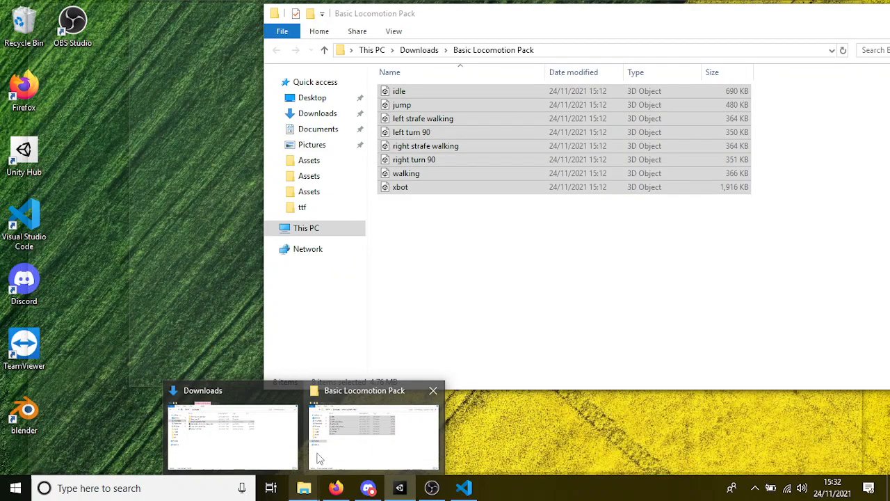
{"action": "left_click", "coordinate": [318, 453]}
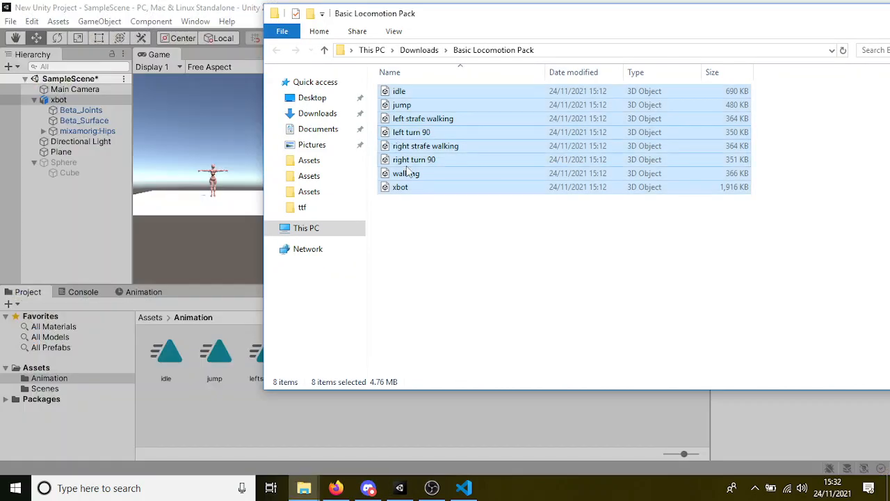
{"action": "left_click", "coordinate": [420, 202]}
{"action": "left_click_drag", "start_coordinate": [420, 181], "coordinate": [410, 431]}
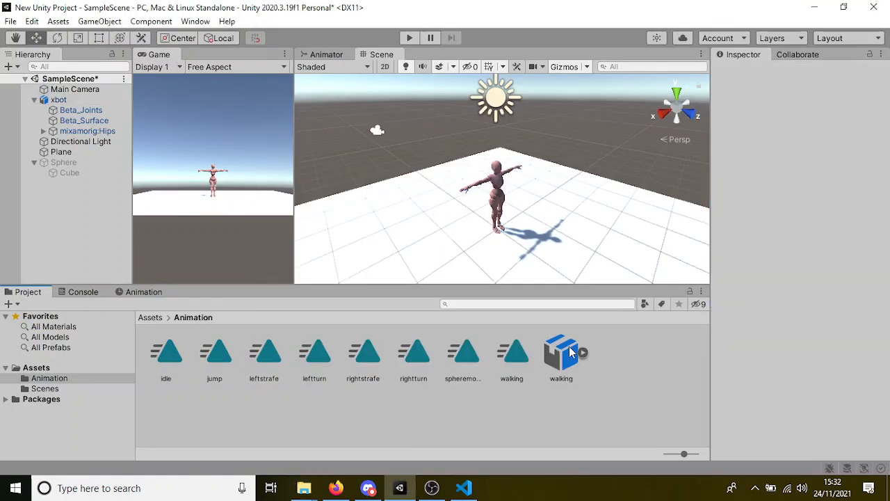
Expand the imported walking model and examine its Model import settings and its embedded mixamo.com clip.
{"action": "left_click", "coordinate": [584, 352]}
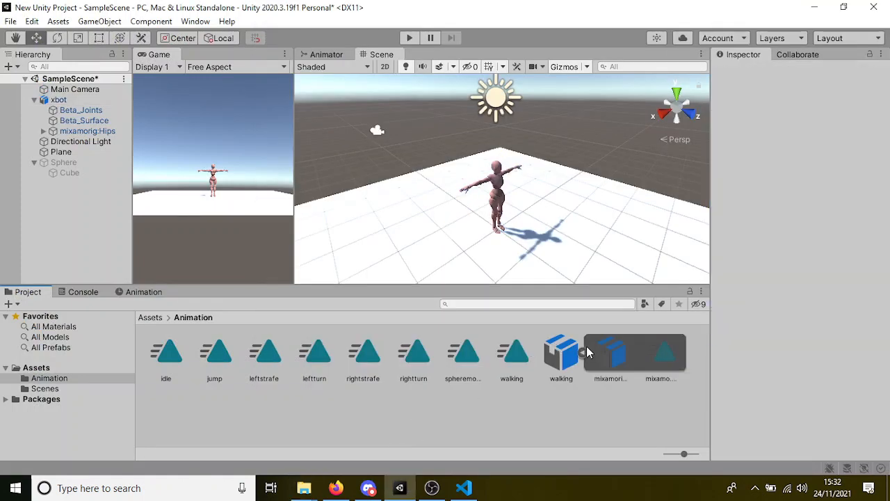
{"action": "left_click", "coordinate": [571, 352]}
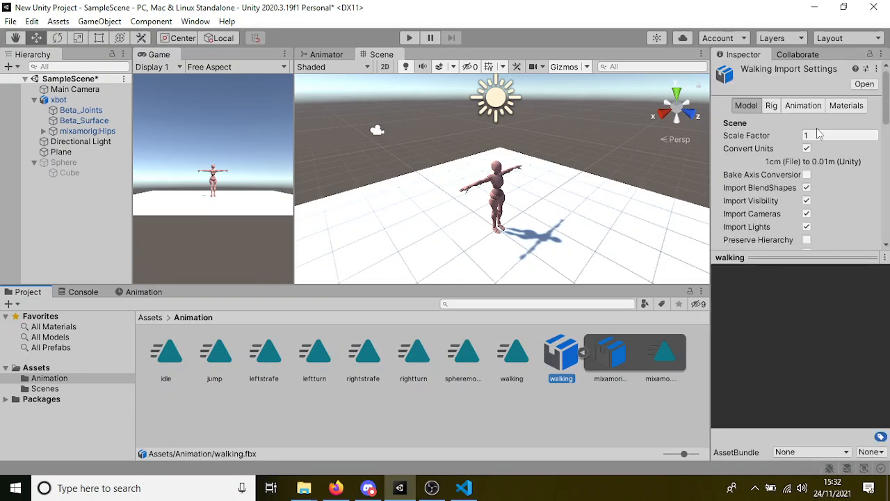
{"action": "scroll", "coordinate": [844, 177], "scroll_direction": "down", "scroll_amount": 4}
{"action": "left_click_drag", "start_coordinate": [805, 259], "coordinate": [805, 339]}
{"action": "scroll", "coordinate": [805, 313], "scroll_direction": "down", "scroll_amount": 5}
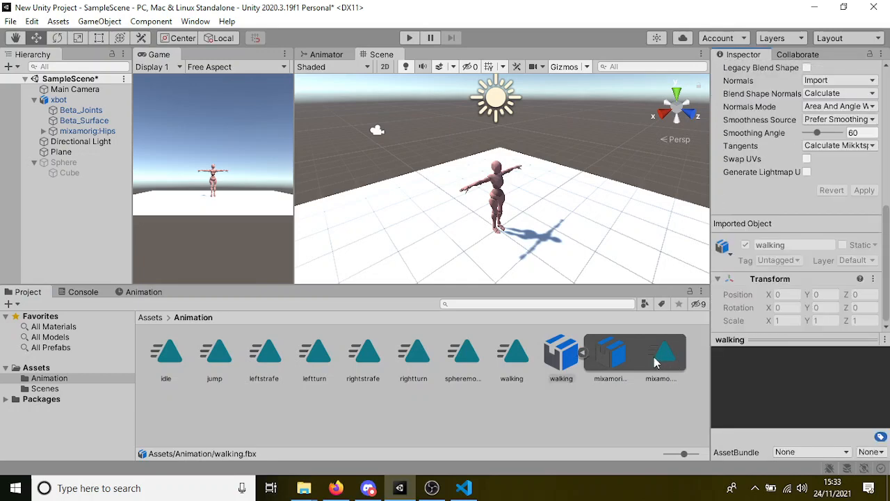
{"action": "left_click", "coordinate": [623, 353]}
{"action": "left_click", "coordinate": [661, 355]}
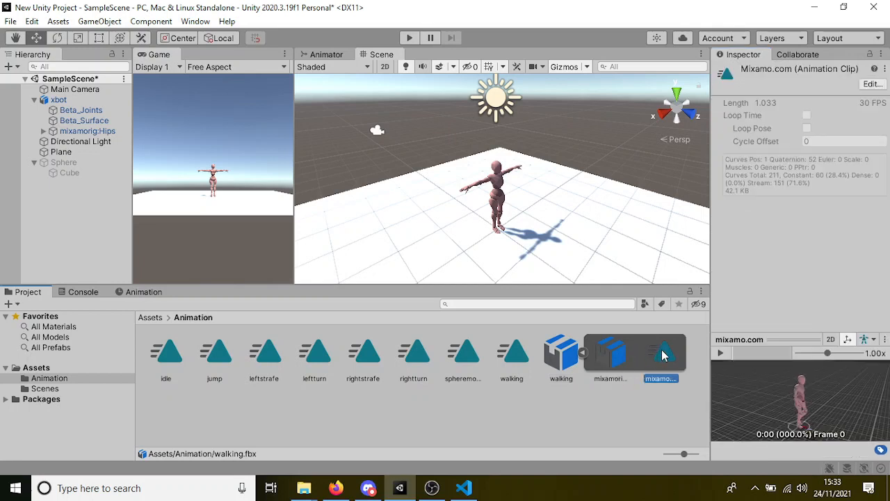
Recheck the walking model's import settings and delete the model from the Animation folder.
{"action": "left_click", "coordinate": [568, 359]}
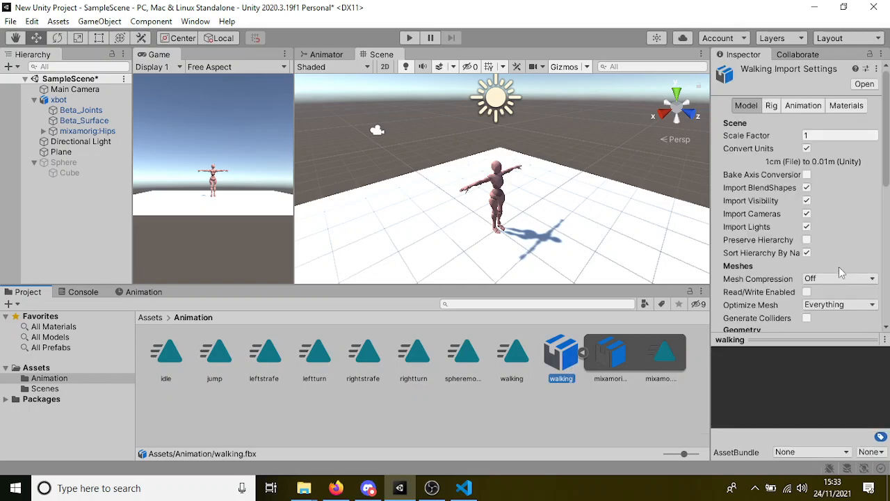
{"action": "scroll", "coordinate": [836, 271], "scroll_direction": "down", "scroll_amount": 8}
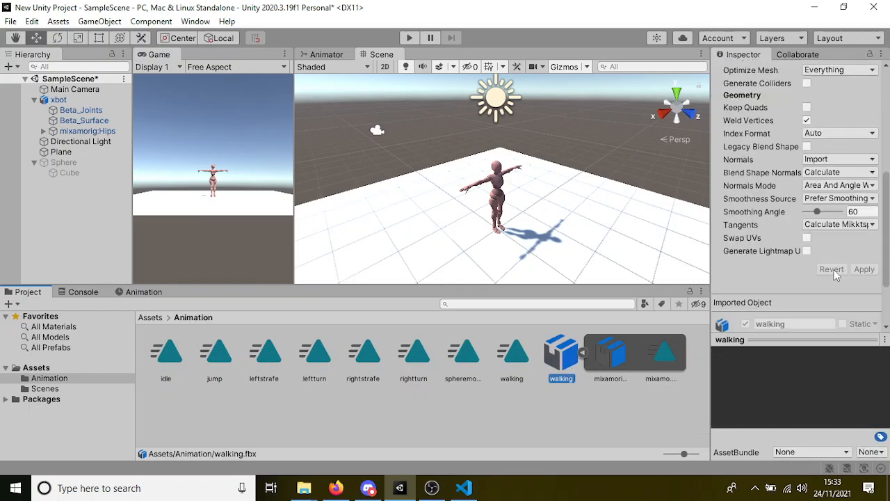
{"action": "scroll", "coordinate": [837, 275], "scroll_direction": "up", "scroll_amount": 5}
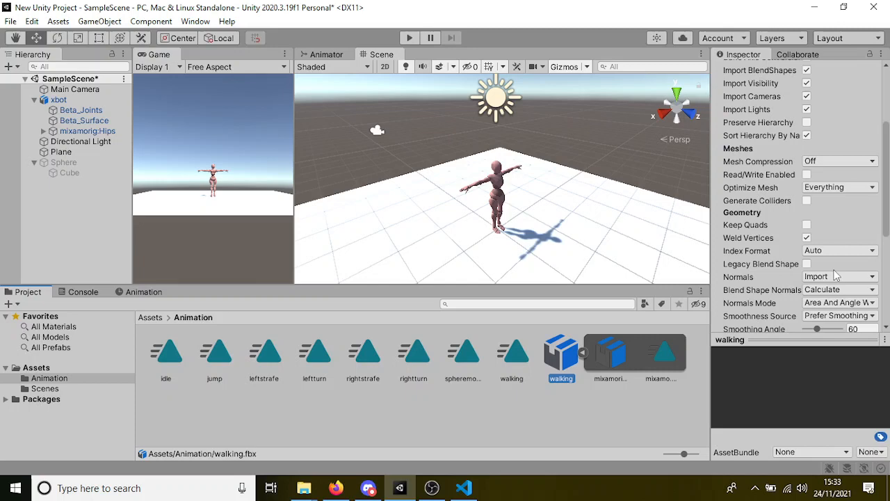
{"action": "scroll", "coordinate": [836, 275], "scroll_direction": "down", "scroll_amount": 8}
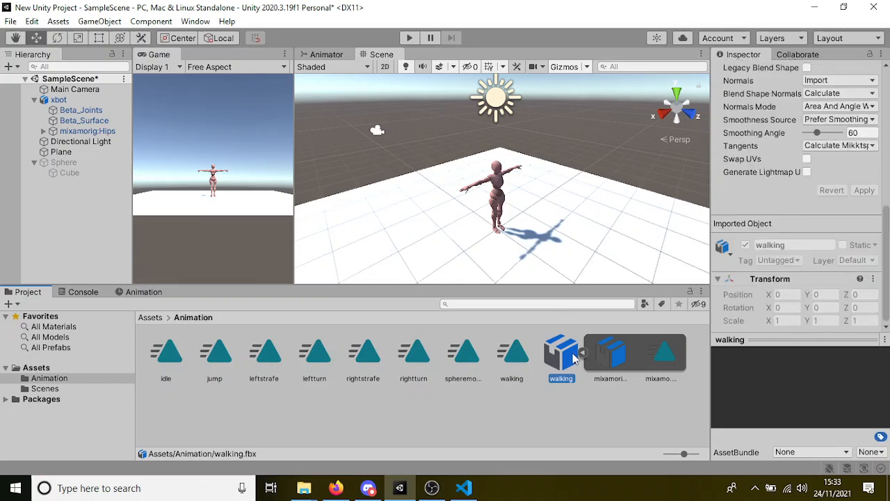
{"action": "key", "text": "Delete"}
{"action": "key", "text": "Return"}
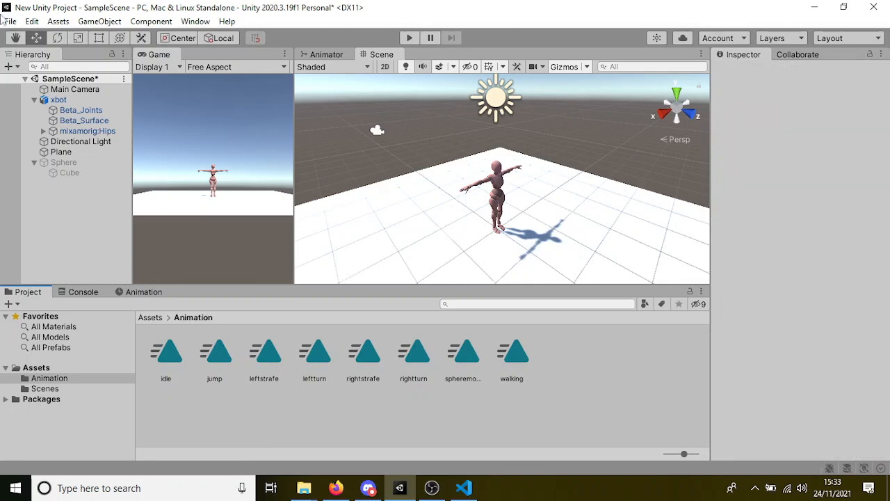
Examine the xbot model's import settings and its embedded mixamo.com clip in the main Assets folder.
{"action": "left_click", "coordinate": [157, 320]}
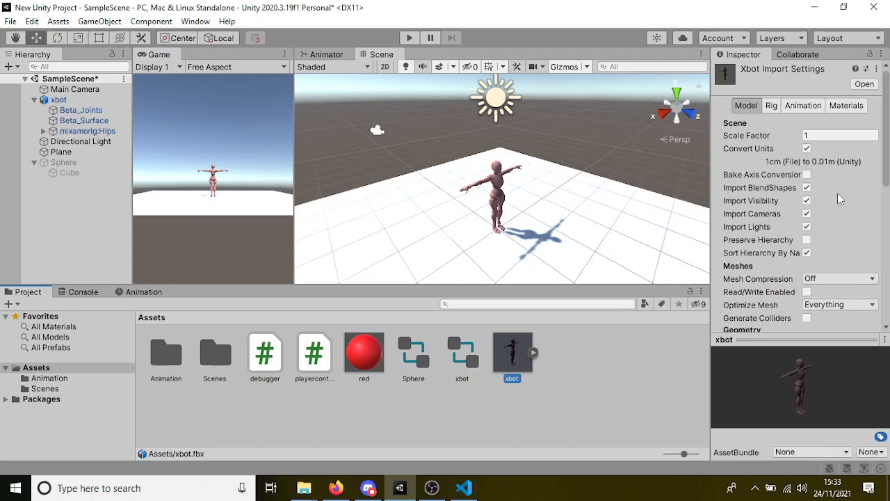
{"action": "scroll", "coordinate": [837, 193], "scroll_direction": "down", "scroll_amount": 8}
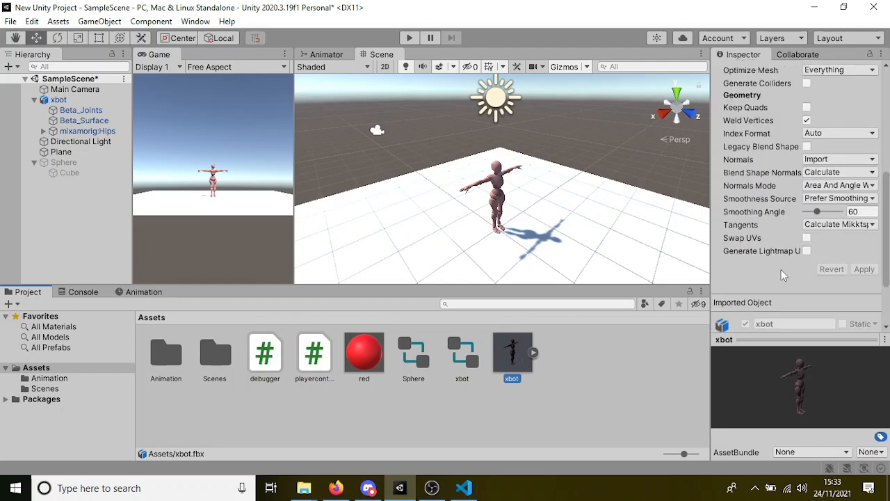
{"action": "scroll", "coordinate": [781, 269], "scroll_direction": "up", "scroll_amount": 8}
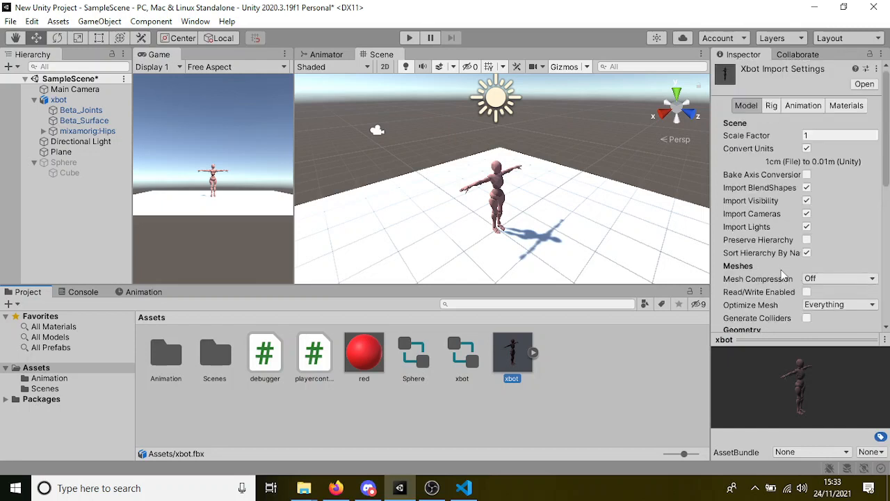
{"action": "left_click", "coordinate": [532, 353]}
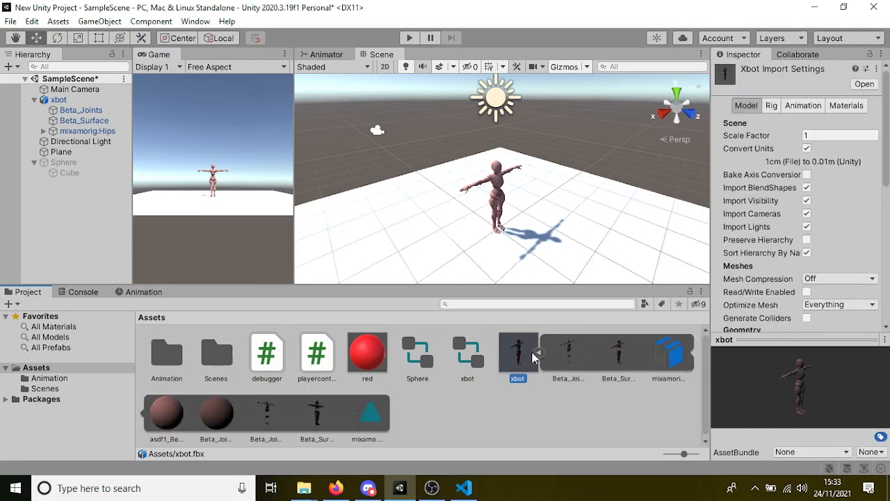
{"action": "left_click", "coordinate": [372, 417]}
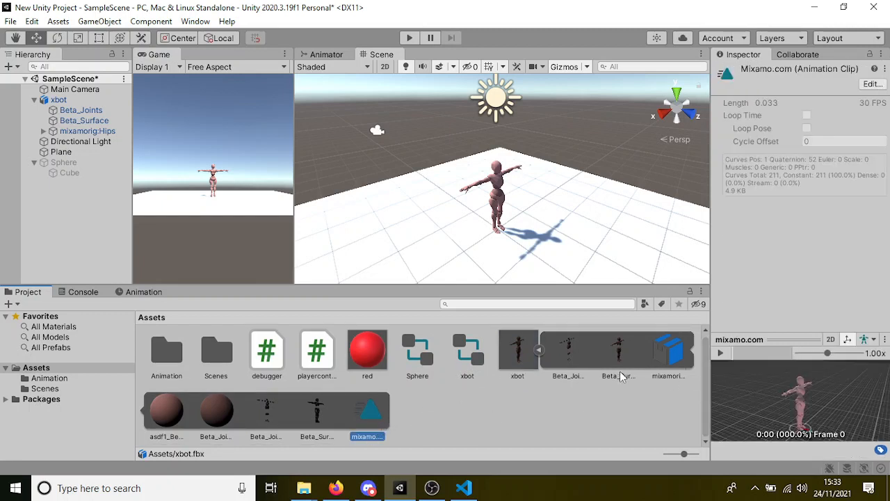
{"action": "left_click", "coordinate": [540, 352]}
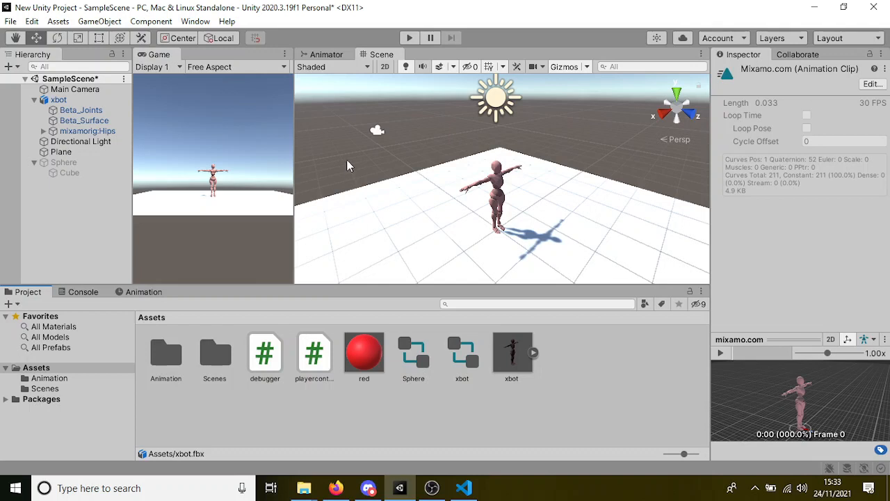
Open the Animation folder and start play mode to test xbot's movement again.
{"action": "left_click", "coordinate": [166, 354]}
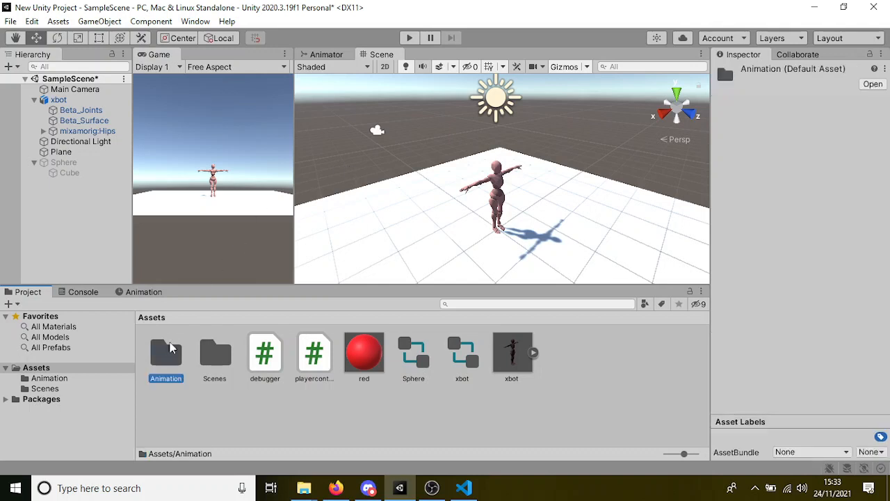
{"action": "double_click", "coordinate": [165, 355]}
{"action": "left_click", "coordinate": [411, 41]}
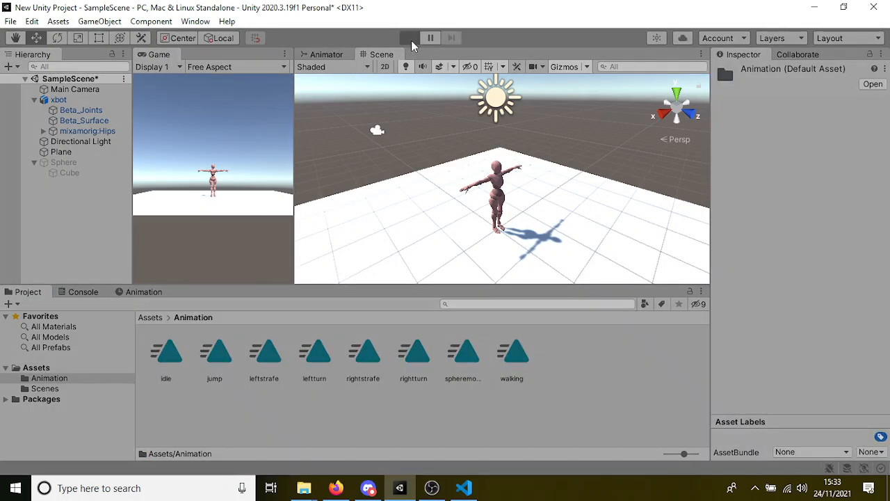
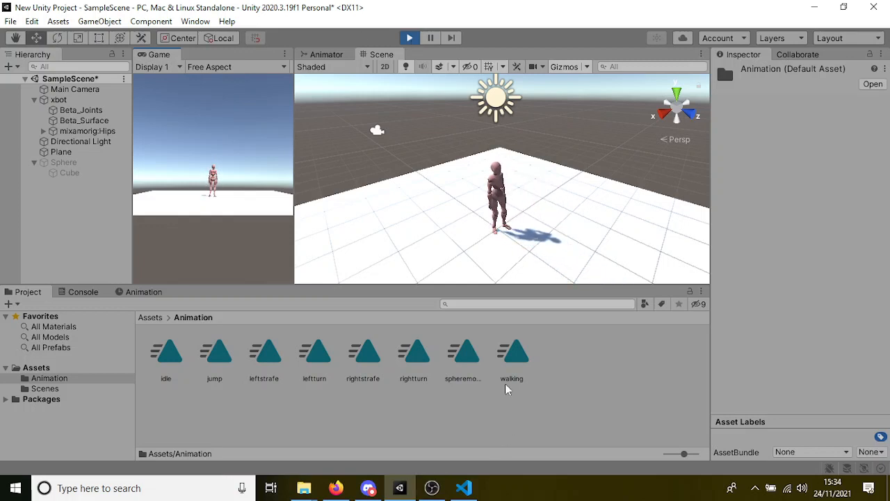
Inspect the rightturn and walking clips' settings, enlarge the walking preview, and check its preview options.
{"action": "left_click", "coordinate": [511, 350]}
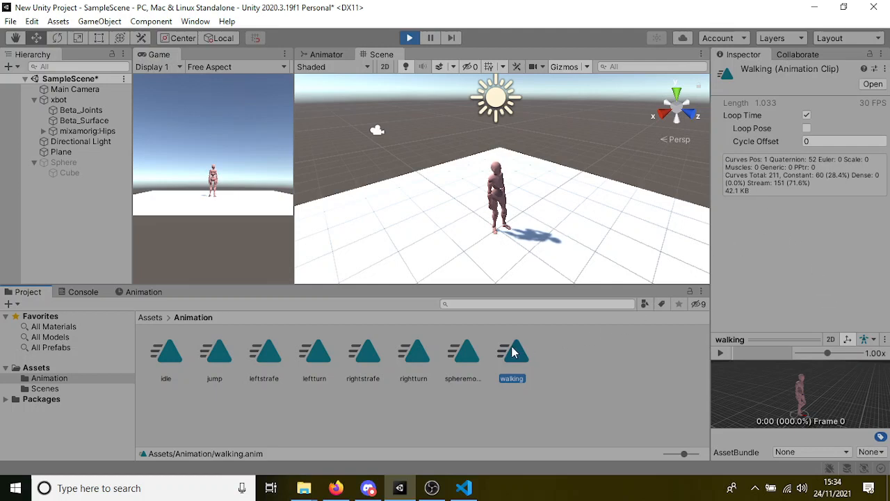
{"action": "left_click", "coordinate": [490, 355]}
{"action": "left_click", "coordinate": [471, 358]}
{"action": "left_click", "coordinate": [408, 361]}
{"action": "left_click", "coordinate": [462, 357]}
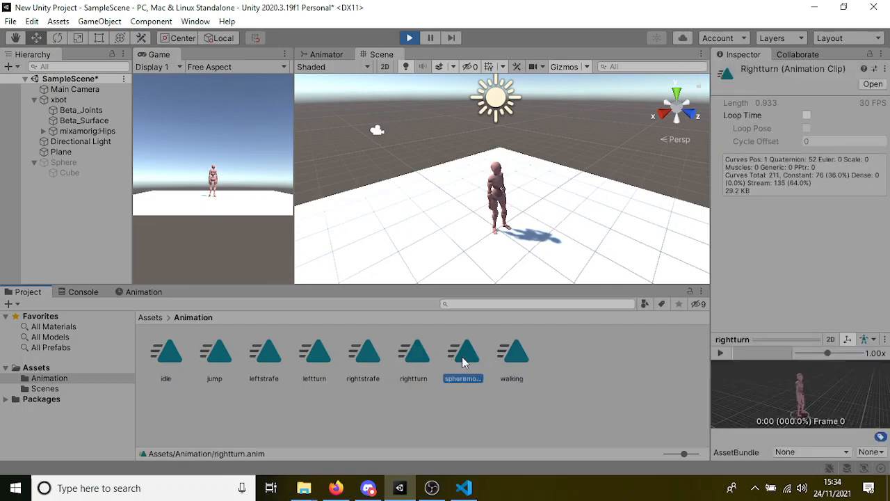
{"action": "left_click", "coordinate": [498, 359]}
{"action": "left_click", "coordinate": [749, 328]}
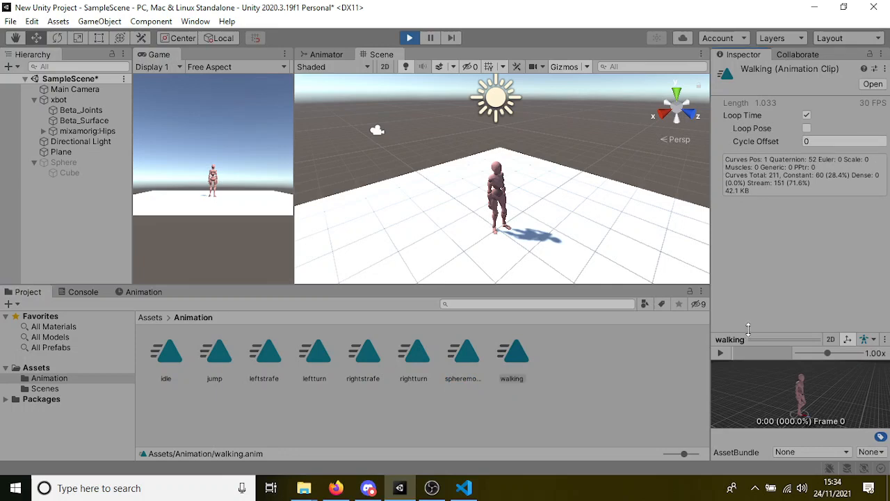
{"action": "left_click_drag", "start_coordinate": [749, 329], "coordinate": [748, 254]}
{"action": "left_click", "coordinate": [870, 266]}
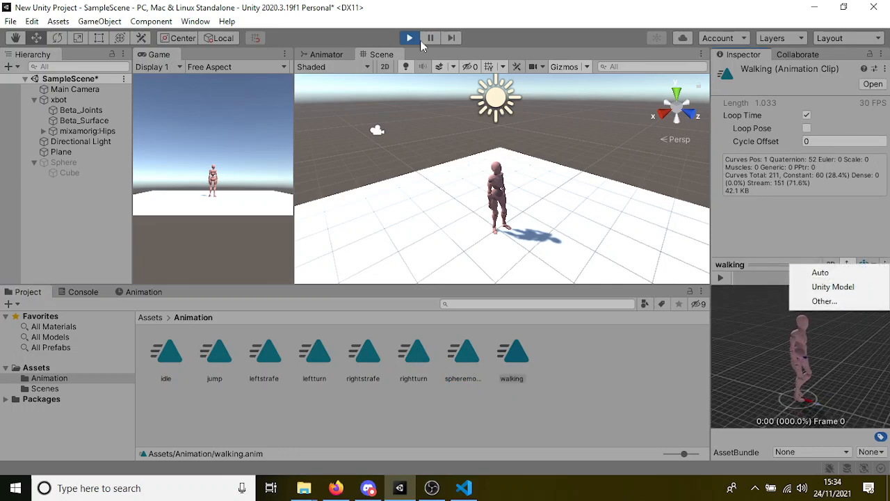
Stop play mode and check the Animator component settings of xbot in the scene.
{"action": "left_click", "coordinate": [410, 38]}
{"action": "left_click", "coordinate": [82, 101]}
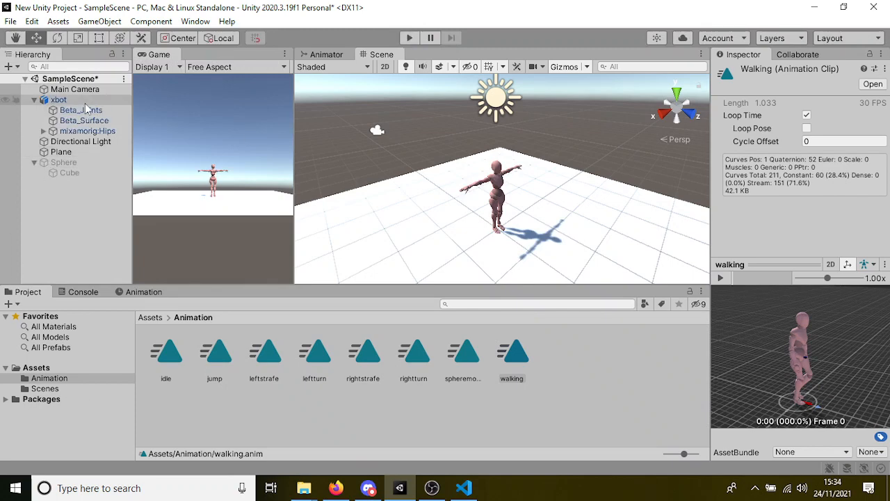
{"action": "left_click", "coordinate": [76, 100]}
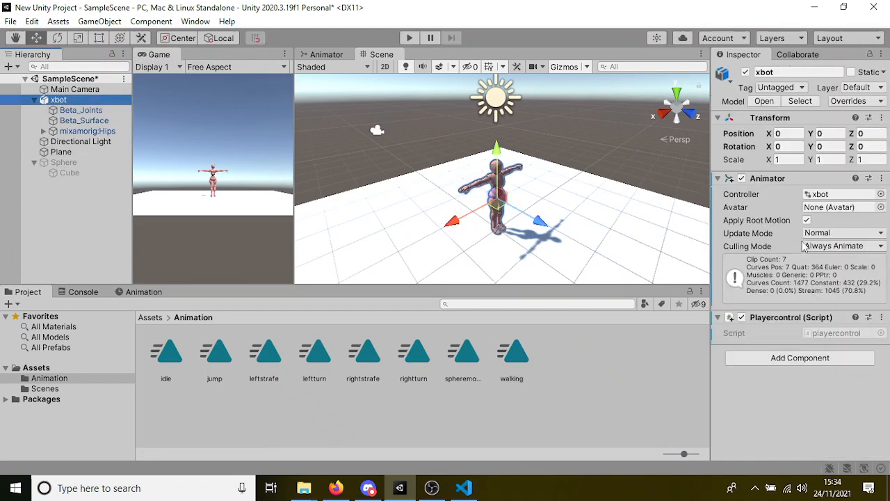
Open the Rig import settings of the xbot model in the Assets folder and shrink its preview.
{"action": "left_click", "coordinate": [150, 319]}
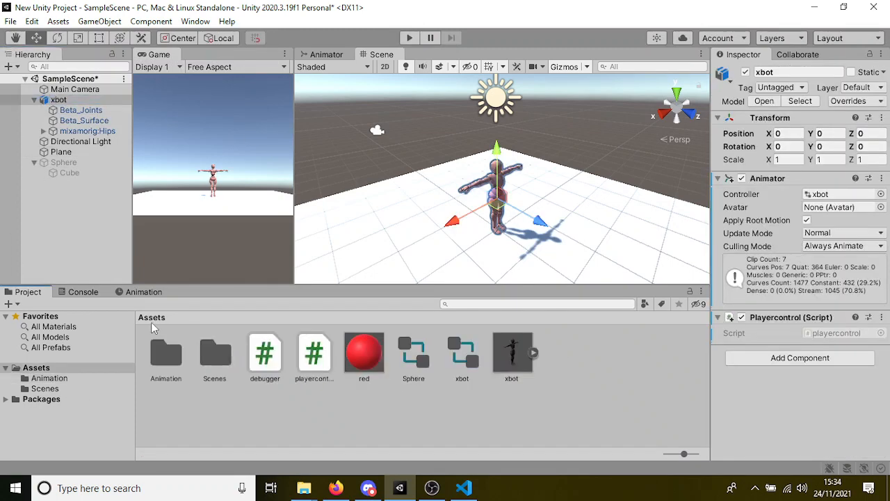
{"action": "left_click", "coordinate": [513, 356]}
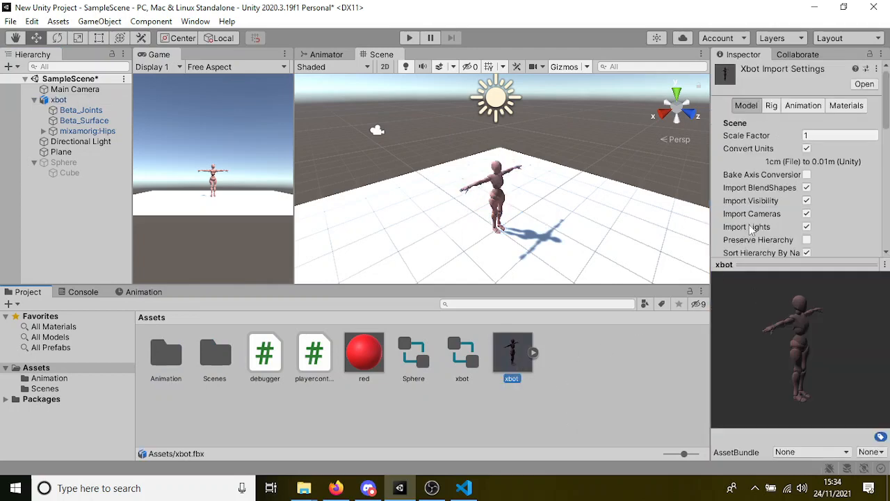
{"action": "left_click", "coordinate": [772, 105]}
{"action": "left_click_drag", "start_coordinate": [772, 261], "coordinate": [766, 389]}
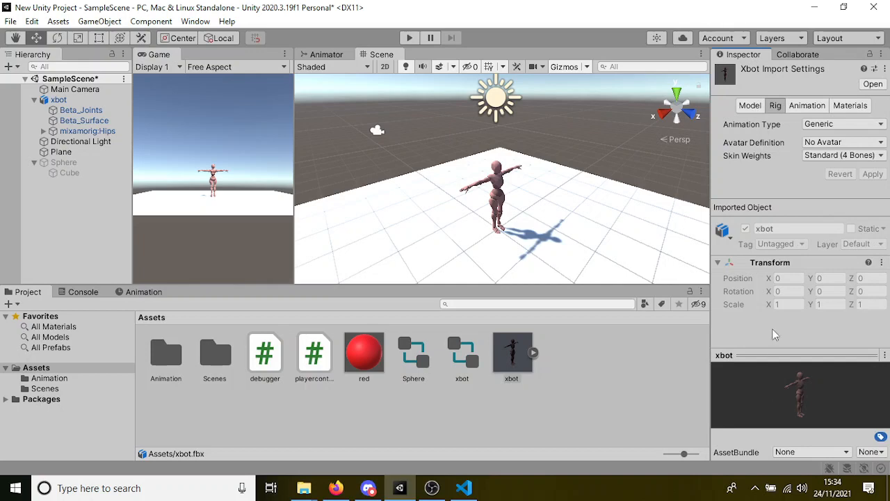
Review the xbot model's animation type options, its mixamo.com clip settings, and the available root motion nodes.
{"action": "left_click", "coordinate": [816, 125]}
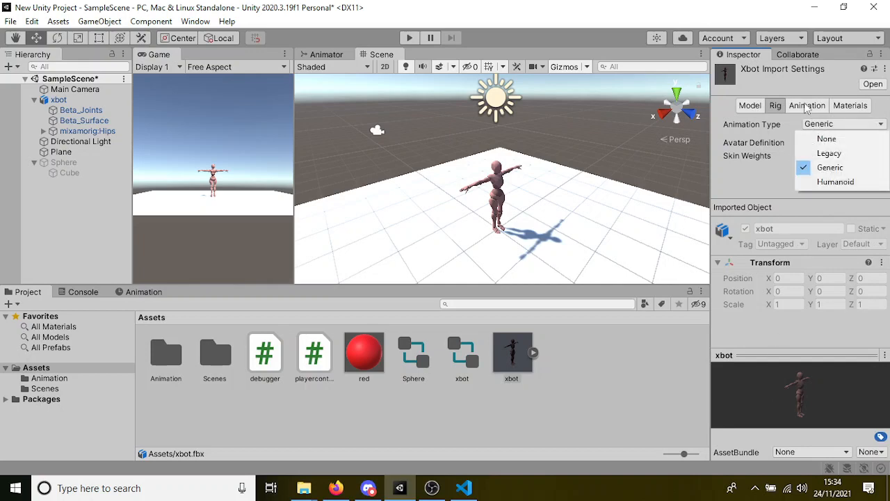
{"action": "left_click", "coordinate": [807, 106]}
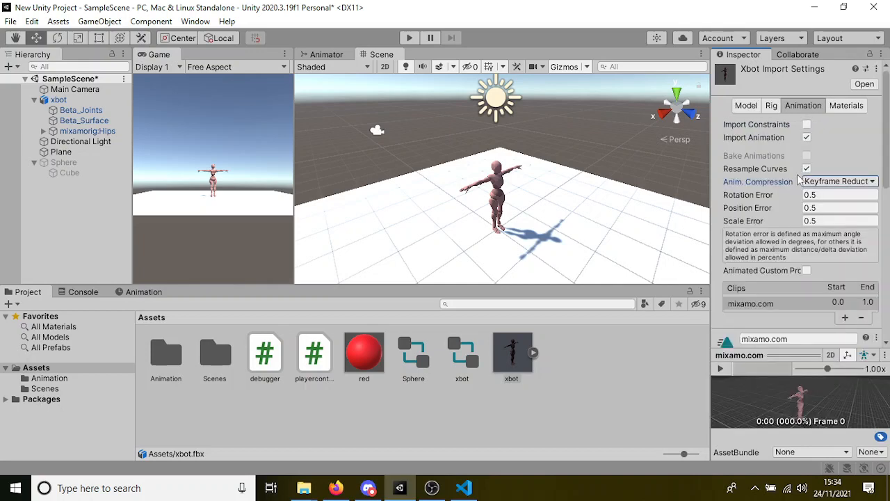
{"action": "scroll", "coordinate": [800, 181], "scroll_direction": "down", "scroll_amount": 6}
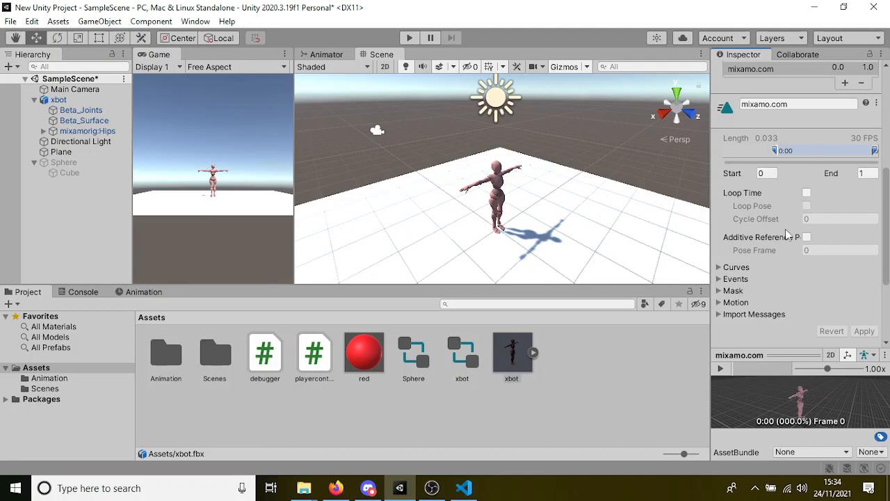
{"action": "scroll", "coordinate": [784, 242], "scroll_direction": "up", "scroll_amount": 3}
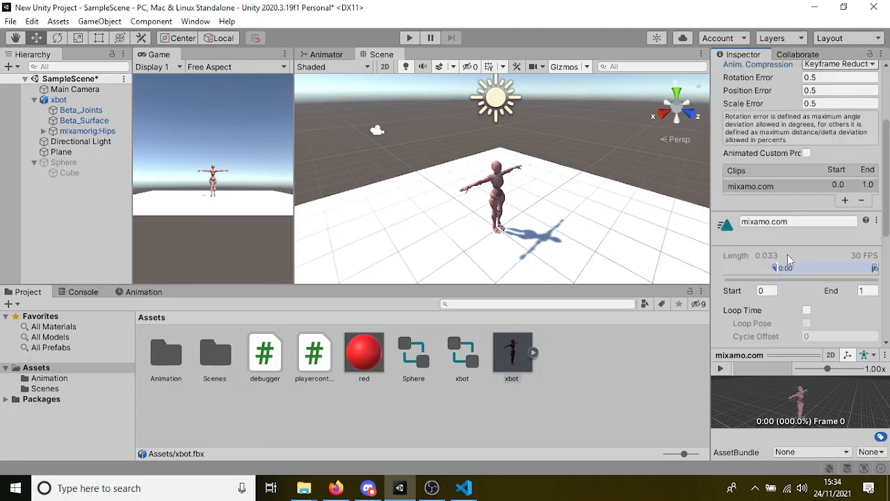
{"action": "scroll", "coordinate": [793, 262], "scroll_direction": "down", "scroll_amount": 6}
{"action": "left_click", "coordinate": [739, 185]}
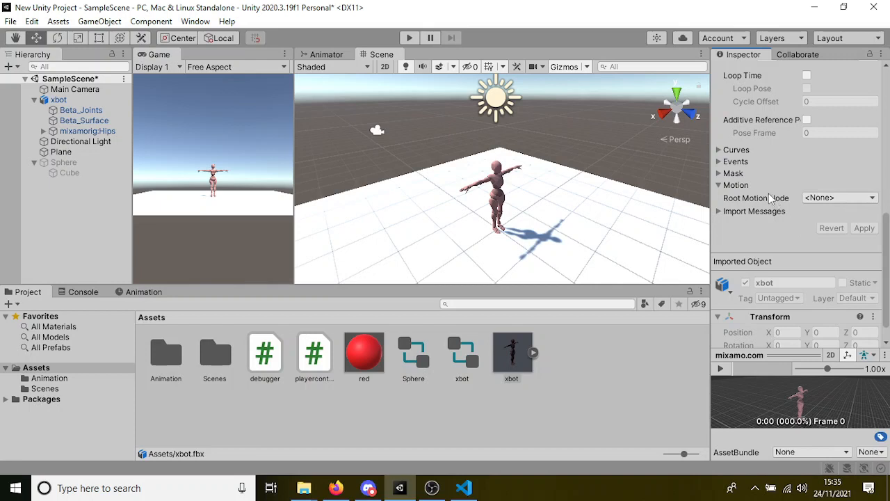
{"action": "left_click", "coordinate": [830, 201]}
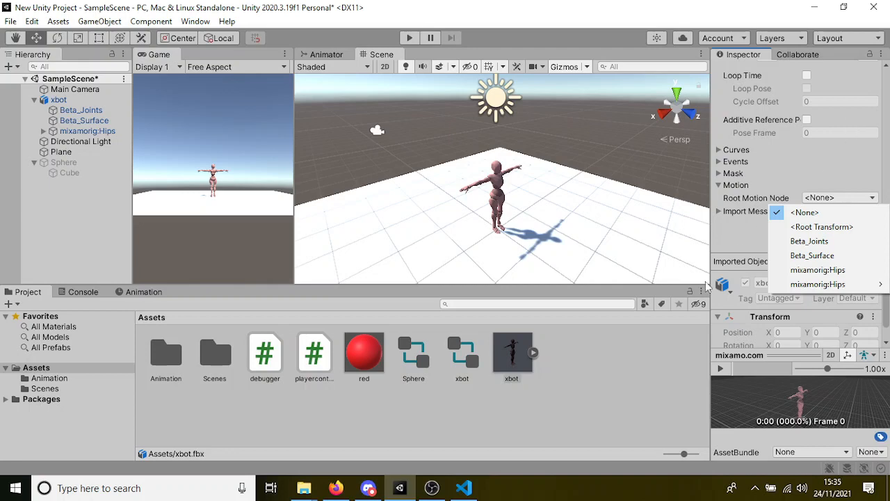
{"action": "left_click", "coordinate": [676, 355]}
Set the Root Motion Node of the xbot model's mixamo.com clip to <Root Transform> and apply the import settings.
{"action": "left_click", "coordinate": [515, 355]}
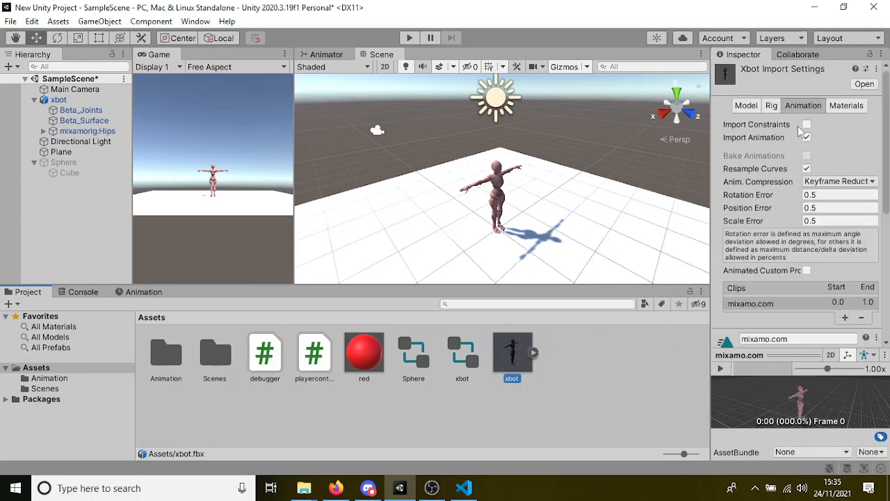
{"action": "scroll", "coordinate": [837, 196], "scroll_direction": "down", "scroll_amount": 7}
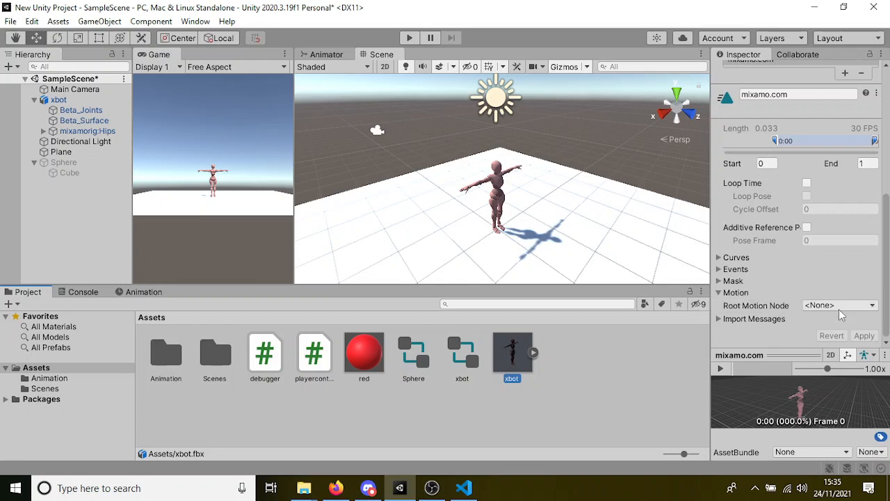
{"action": "left_click", "coordinate": [840, 306]}
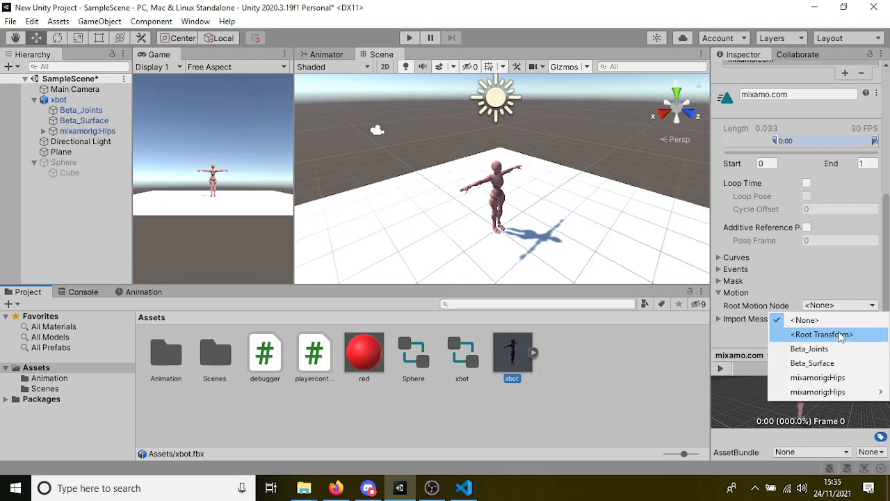
{"action": "left_click", "coordinate": [841, 335]}
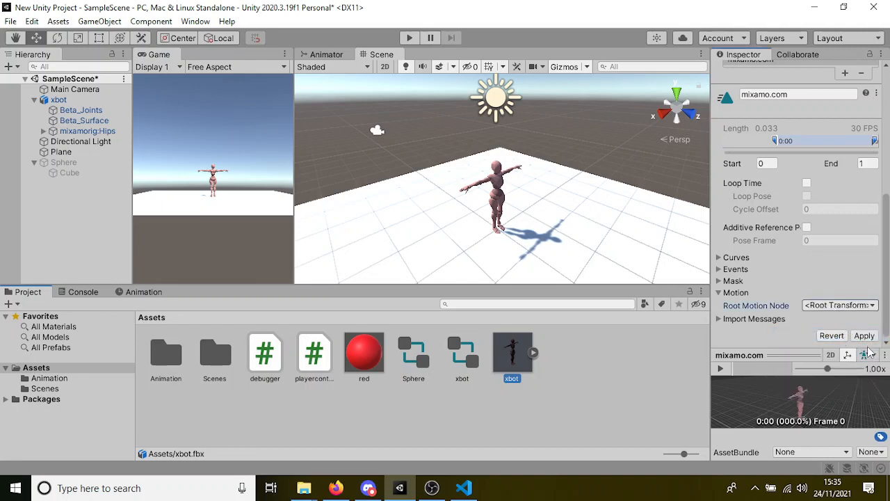
{"action": "left_click", "coordinate": [863, 336]}
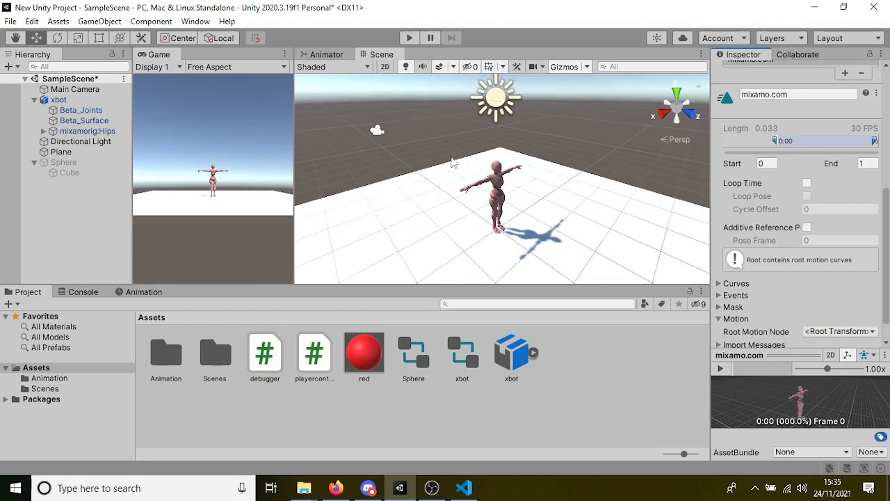
Start play mode to test xbot, check its clip's Motion settings, and play the clip preview.
{"action": "scroll", "coordinate": [752, 162], "scroll_direction": "up", "scroll_amount": 8}
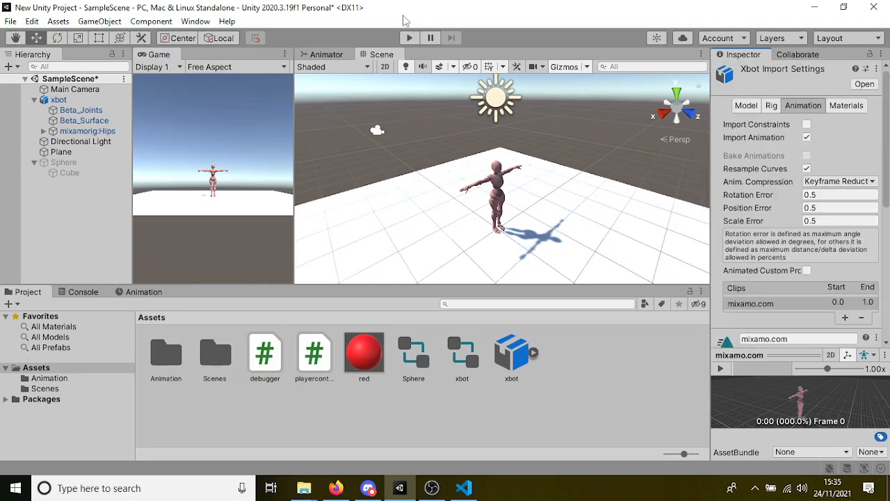
{"action": "left_click", "coordinate": [414, 38]}
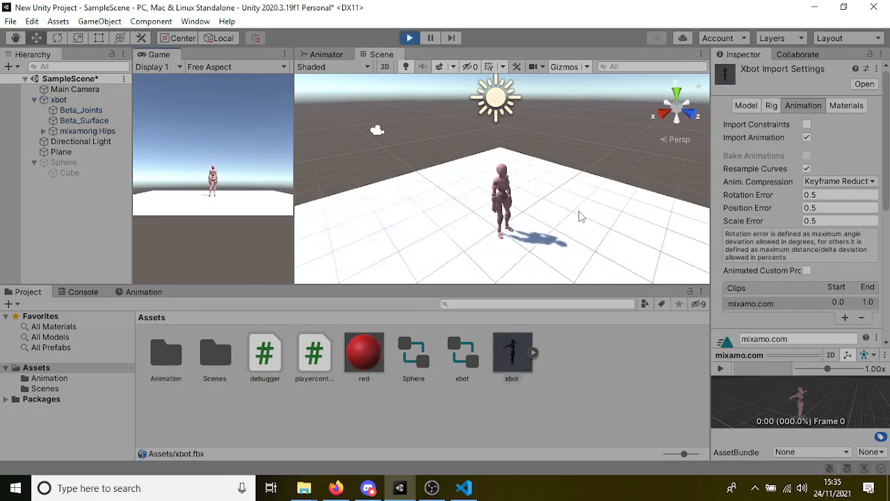
{"action": "scroll", "coordinate": [758, 224], "scroll_direction": "down", "scroll_amount": 6}
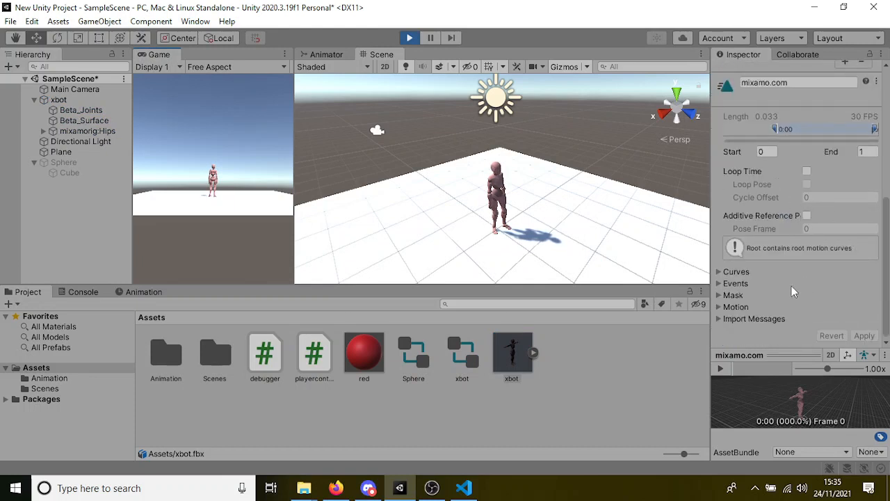
{"action": "left_click", "coordinate": [733, 307]}
{"action": "scroll", "coordinate": [732, 308], "scroll_direction": "down", "scroll_amount": 1}
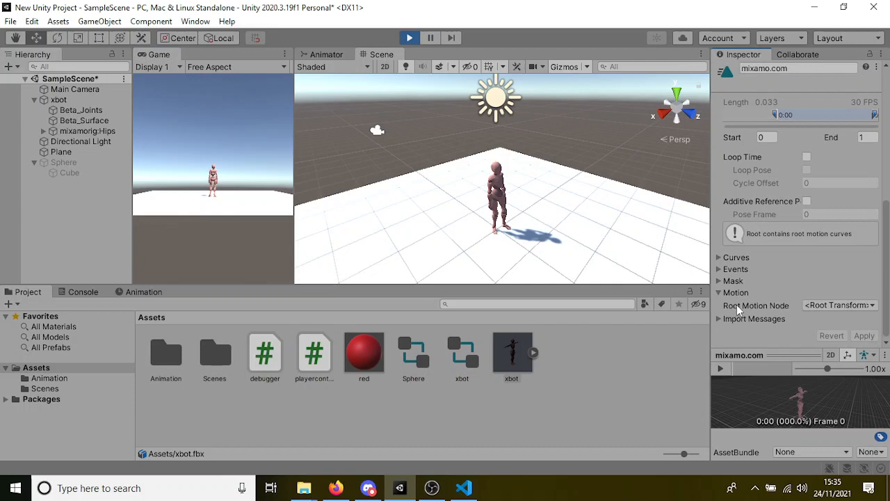
{"action": "left_click", "coordinate": [722, 369]}
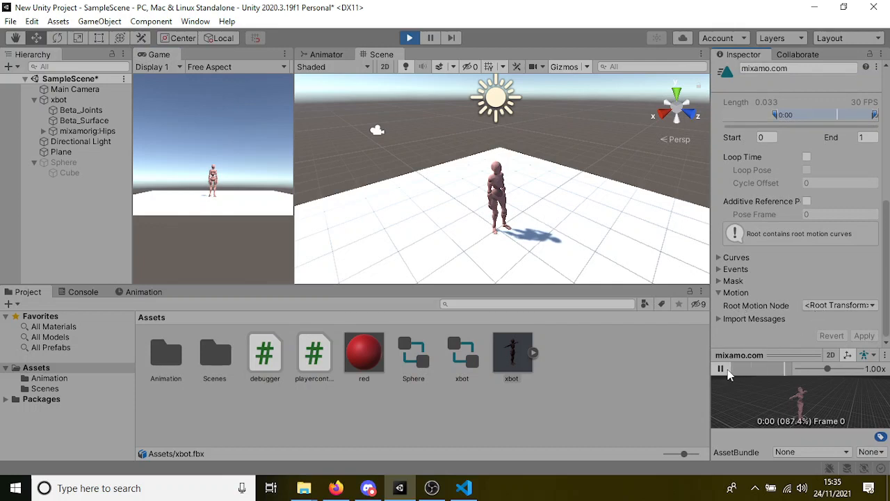
{"action": "scroll", "coordinate": [817, 241], "scroll_direction": "up", "scroll_amount": 6}
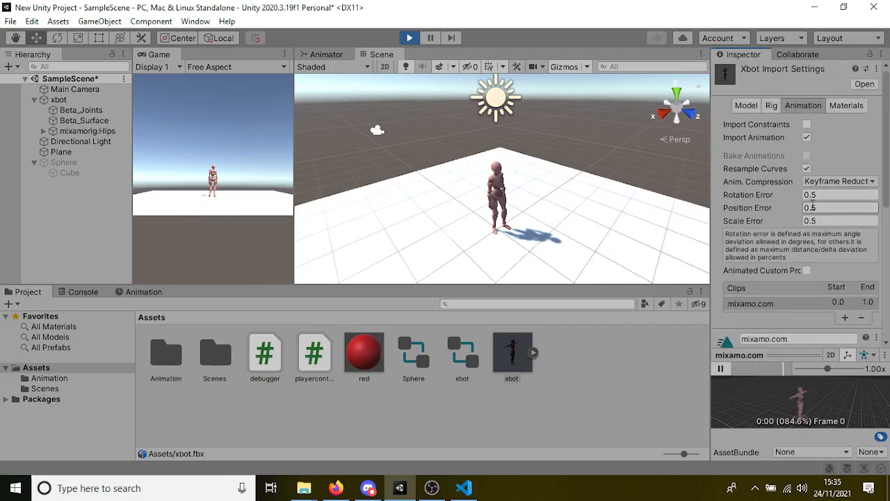
Change the xbot model's rig animation type to Humanoid and apply the import settings.
{"action": "left_click", "coordinate": [778, 105]}
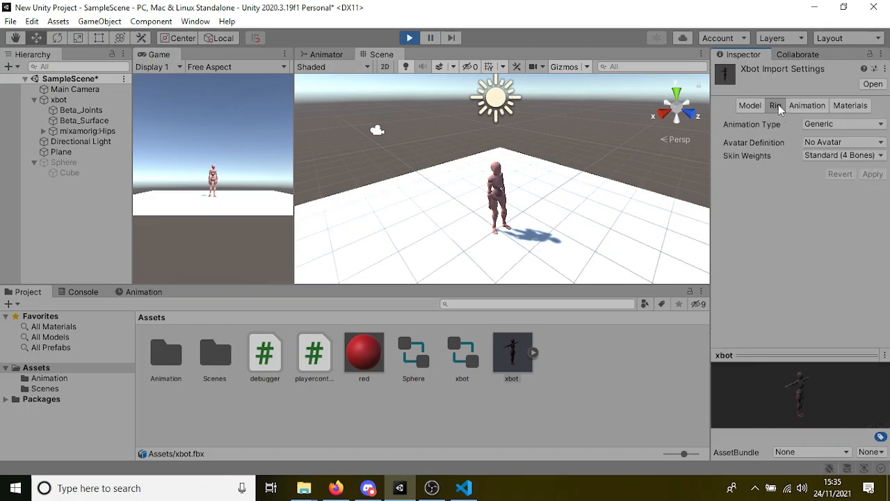
{"action": "left_click", "coordinate": [844, 126]}
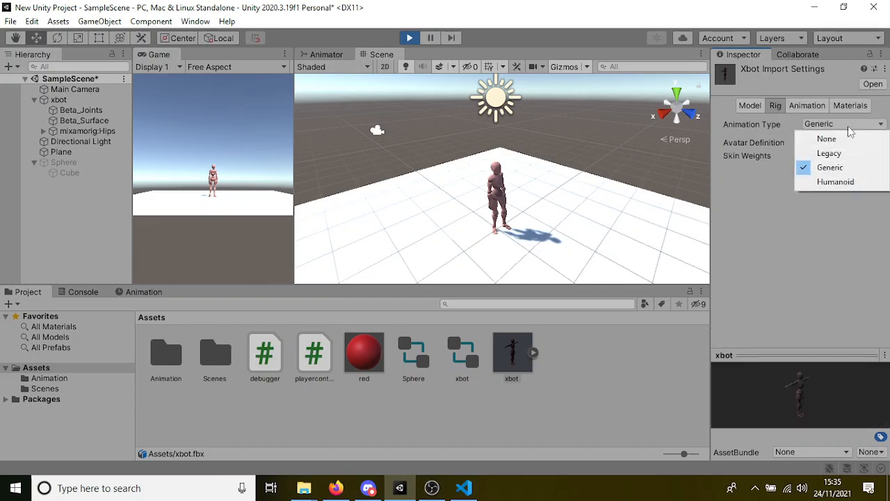
{"action": "left_click", "coordinate": [847, 182]}
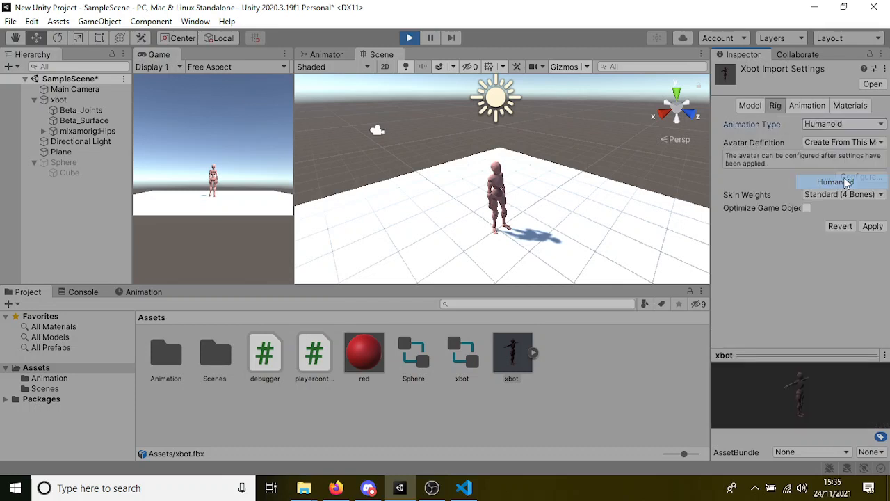
{"action": "left_click", "coordinate": [874, 226]}
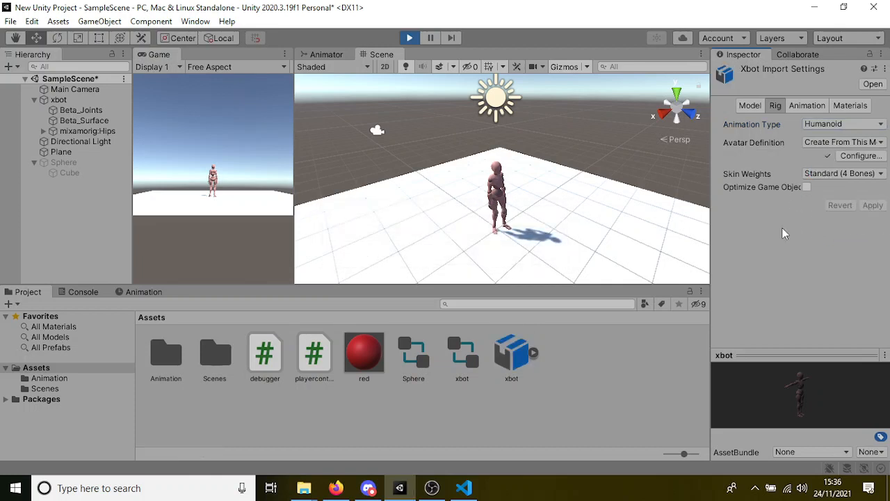
Stop play mode and check the Animator component of the scene's xbot object.
{"action": "left_click", "coordinate": [409, 38]}
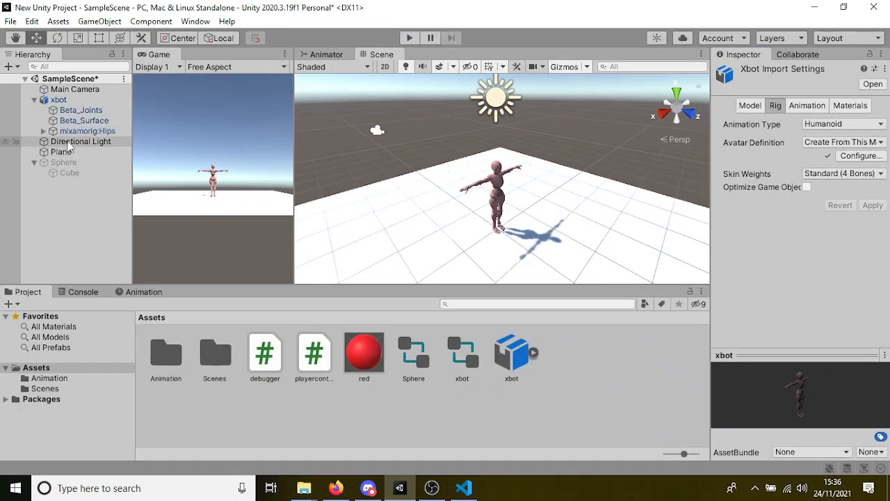
{"action": "left_click", "coordinate": [78, 111]}
{"action": "left_click", "coordinate": [80, 101]}
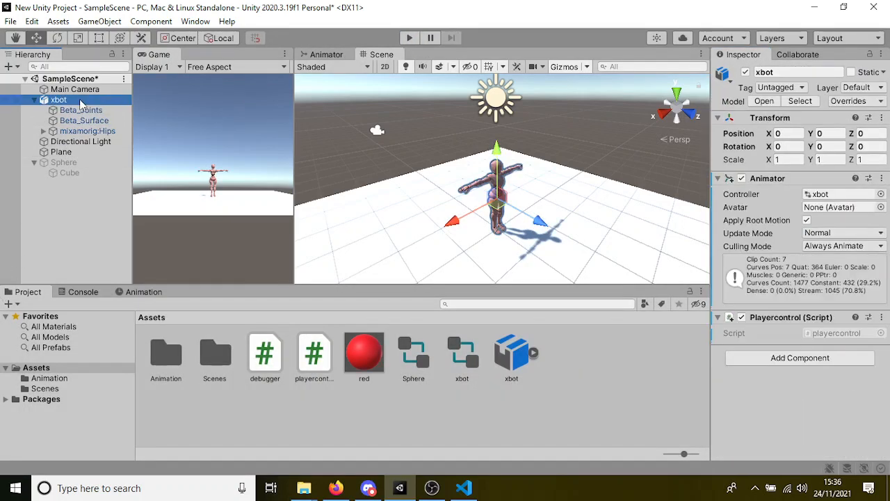
Open the xbot animator controller and create a new Blend Tree state in the Base Layer.
{"action": "double_click", "coordinate": [460, 356]}
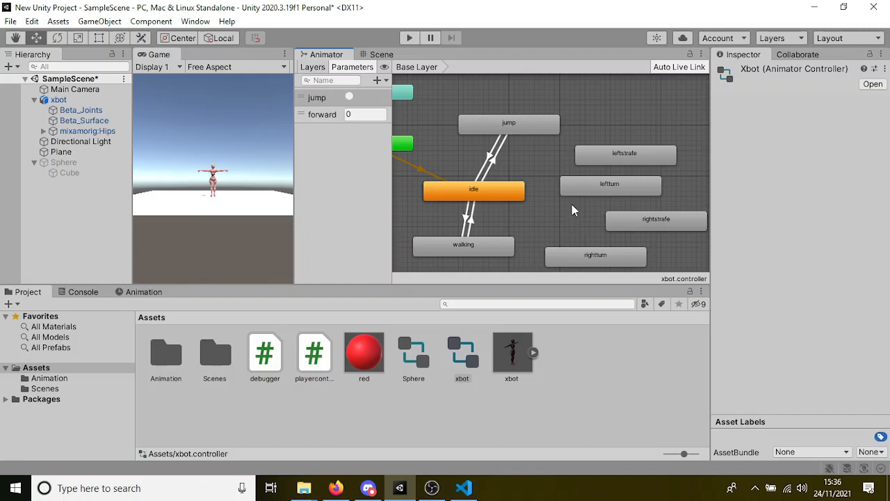
{"action": "right_click", "coordinate": [572, 137]}
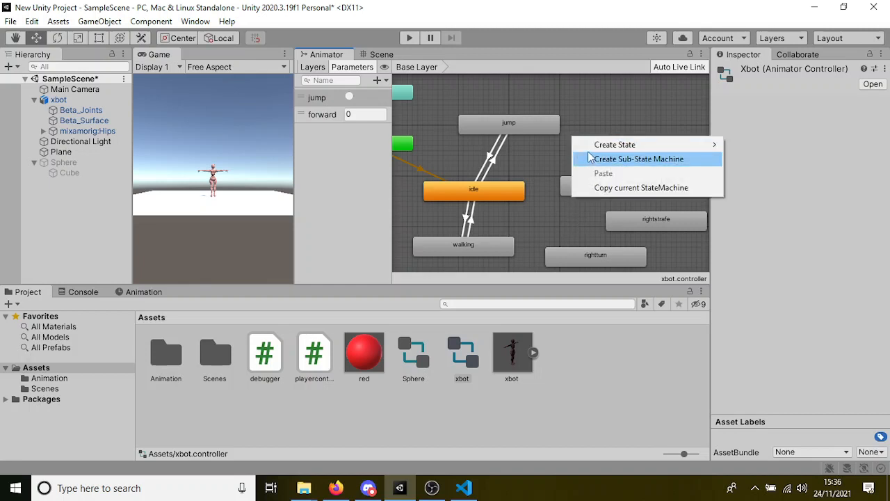
{"action": "mouse_move", "coordinate": [604, 146]}
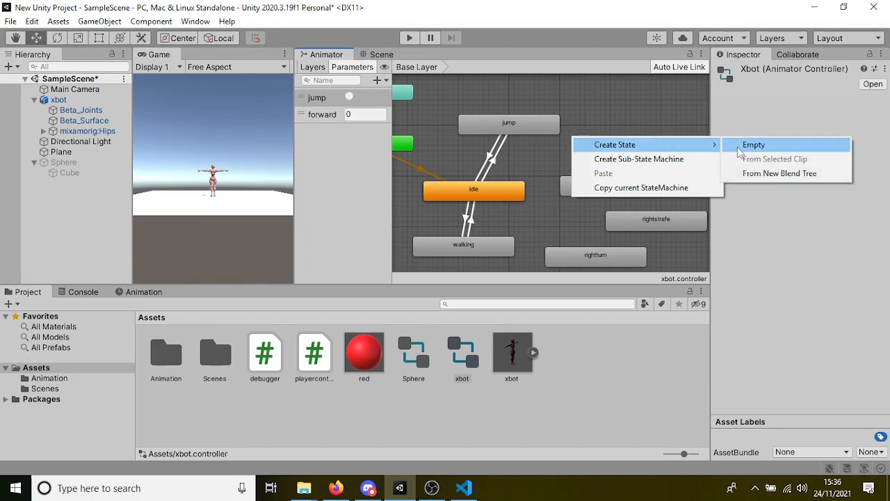
{"action": "left_click", "coordinate": [750, 173]}
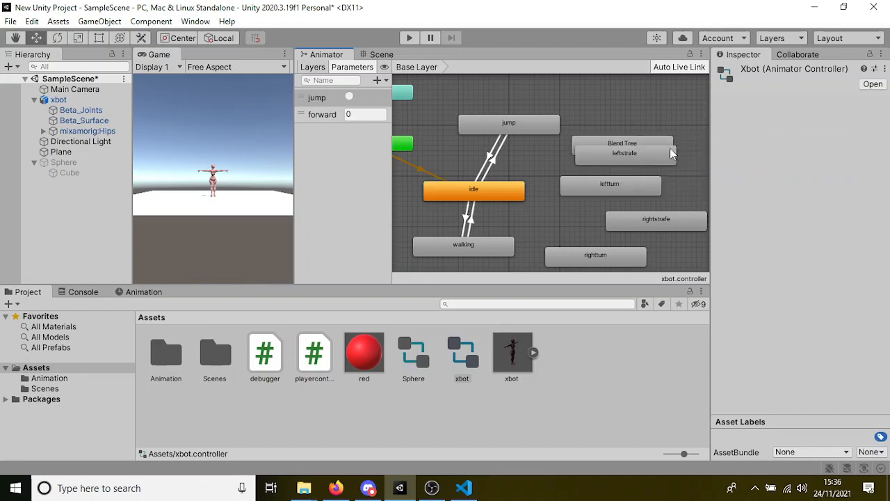
{"action": "left_click_drag", "start_coordinate": [664, 149], "coordinate": [672, 199]}
Delete the strafe, turn, walking and idle states, keeping only jump and the Blend Tree.
{"action": "left_click_drag", "start_coordinate": [675, 256], "coordinate": [599, 189]}
{"action": "key", "text": "Delete"}
{"action": "left_click", "coordinate": [476, 252]}
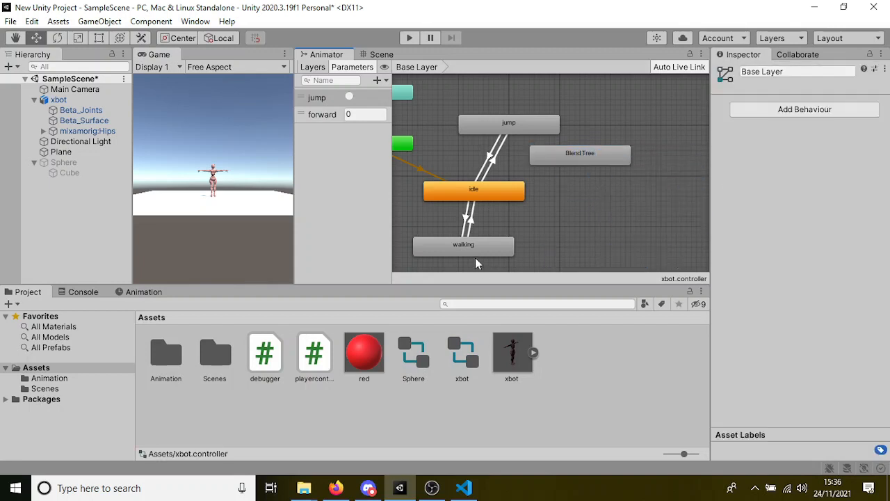
{"action": "key", "text": "Delete"}
{"action": "left_click_drag", "start_coordinate": [573, 162], "coordinate": [543, 232]}
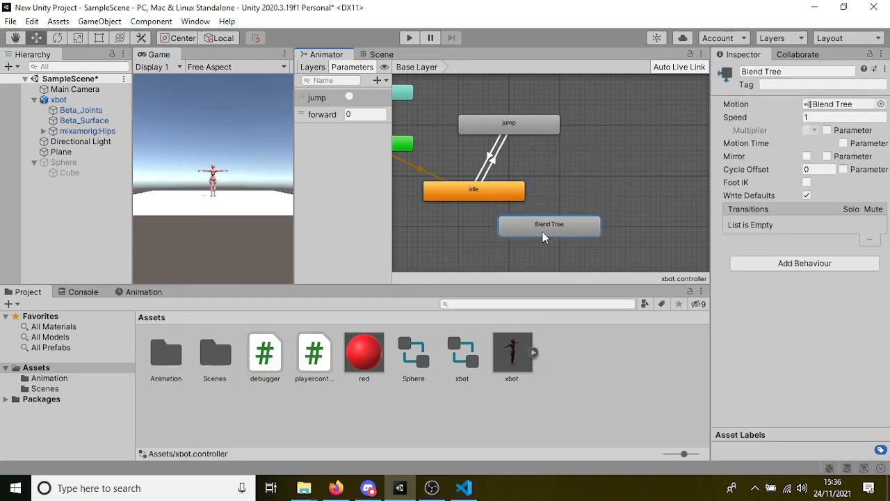
{"action": "left_click", "coordinate": [503, 197]}
{"action": "key", "text": "Delete"}
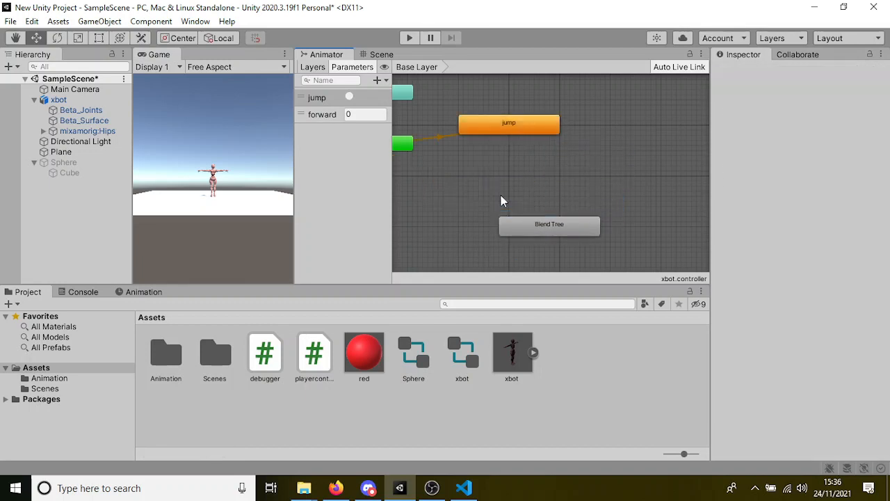
Make the Blend Tree the layer default state and place it directly below jump.
{"action": "right_click", "coordinate": [529, 224]}
{"action": "left_click", "coordinate": [577, 247]}
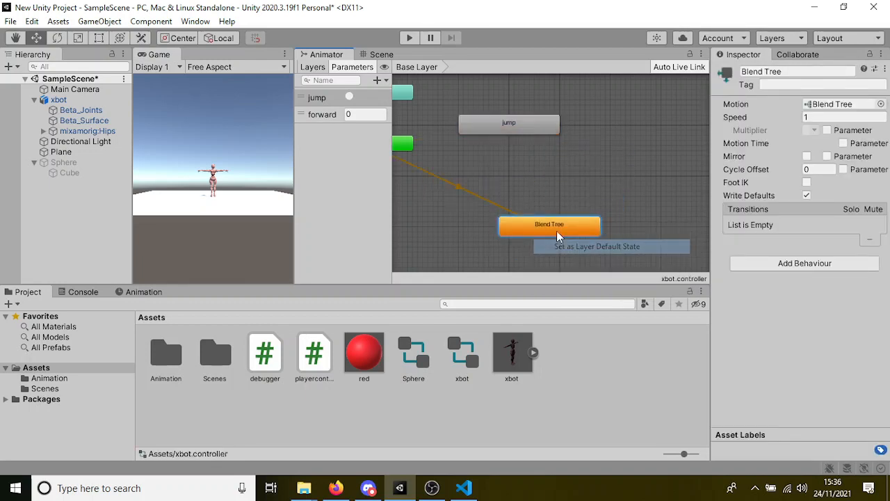
{"action": "left_click_drag", "start_coordinate": [553, 231], "coordinate": [509, 194]}
Create transitions in both directions between the Blend Tree and jump states.
{"action": "right_click", "coordinate": [510, 194]}
{"action": "left_click", "coordinate": [536, 197]}
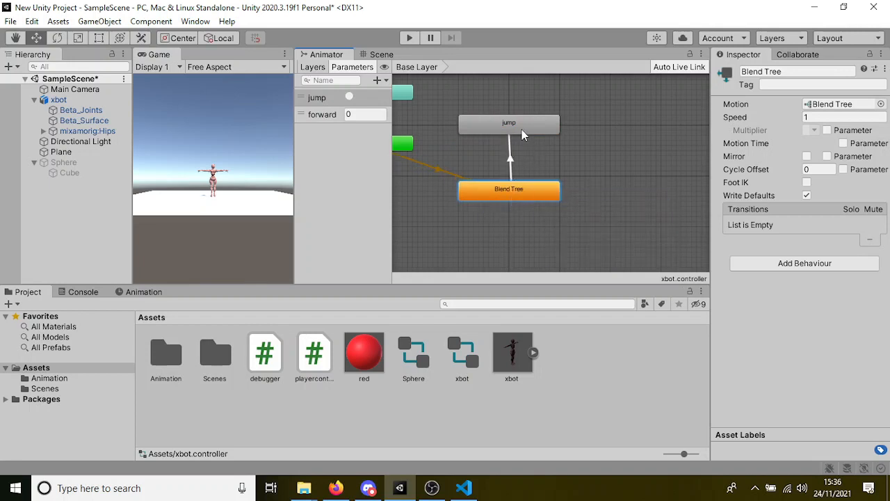
{"action": "left_click", "coordinate": [522, 129]}
{"action": "right_click", "coordinate": [520, 128]}
{"action": "left_click", "coordinate": [546, 136]}
{"action": "left_click", "coordinate": [500, 195]}
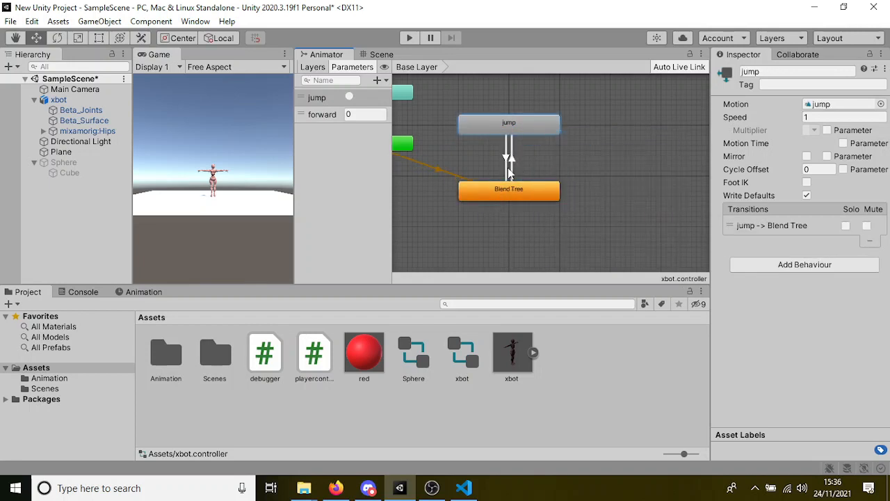
Disable Has Exit Time on the Blend Tree to jump transition and add the jump parameter as its condition.
{"action": "left_click", "coordinate": [513, 161]}
{"action": "left_click", "coordinate": [798, 195]}
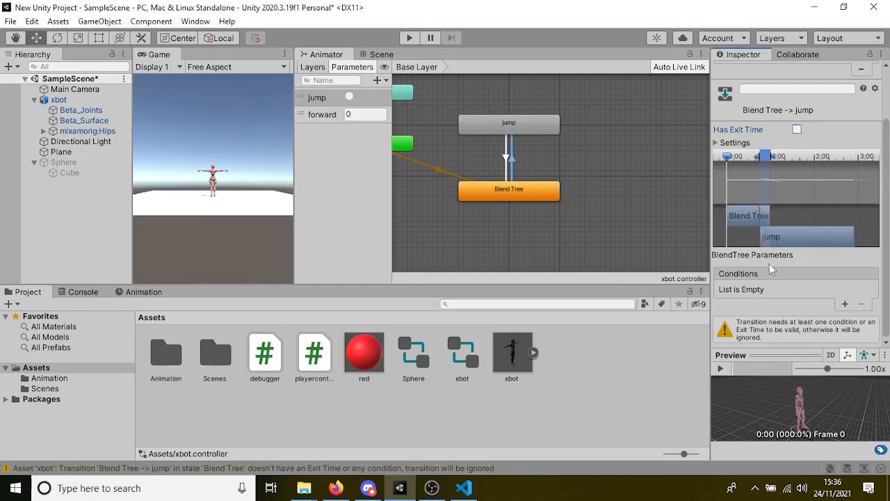
{"action": "left_click", "coordinate": [845, 305]}
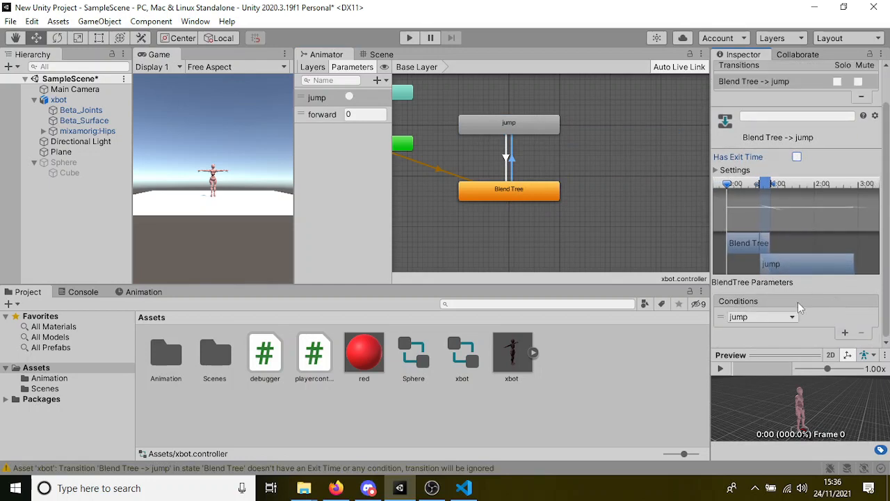
Set the blend type of the Blend Tree state's motion to 2D Simple Directional.
{"action": "left_click", "coordinate": [542, 192]}
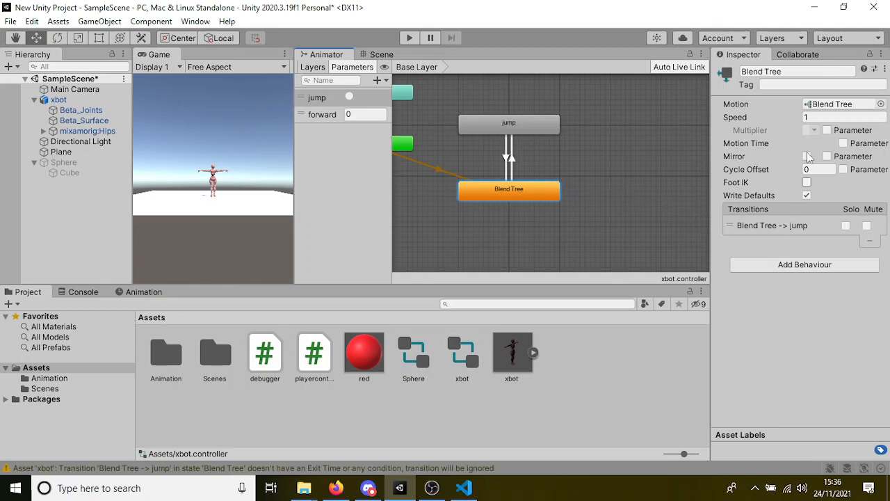
{"action": "left_click", "coordinate": [809, 266]}
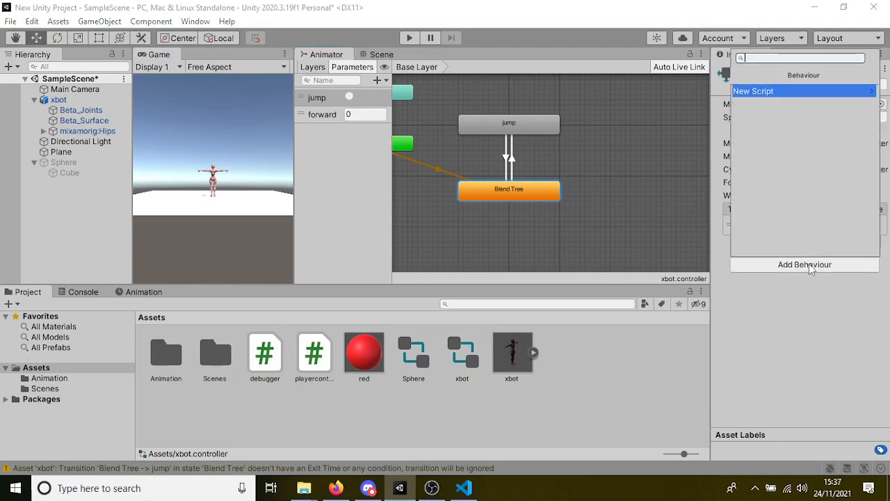
{"action": "left_click", "coordinate": [784, 355]}
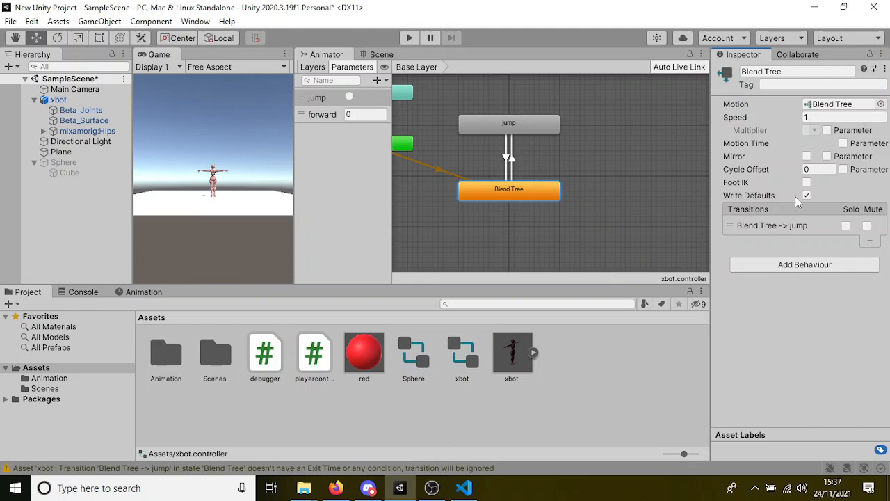
{"action": "left_click", "coordinate": [819, 106]}
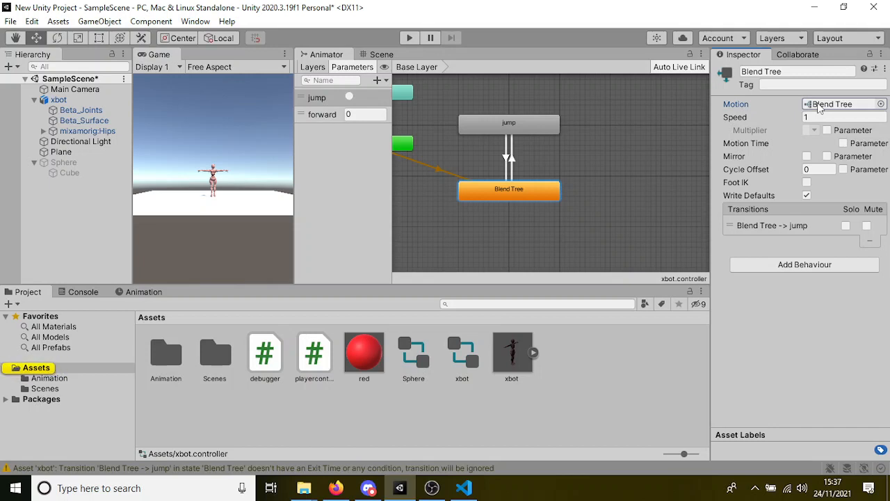
{"action": "double_click", "coordinate": [827, 104]}
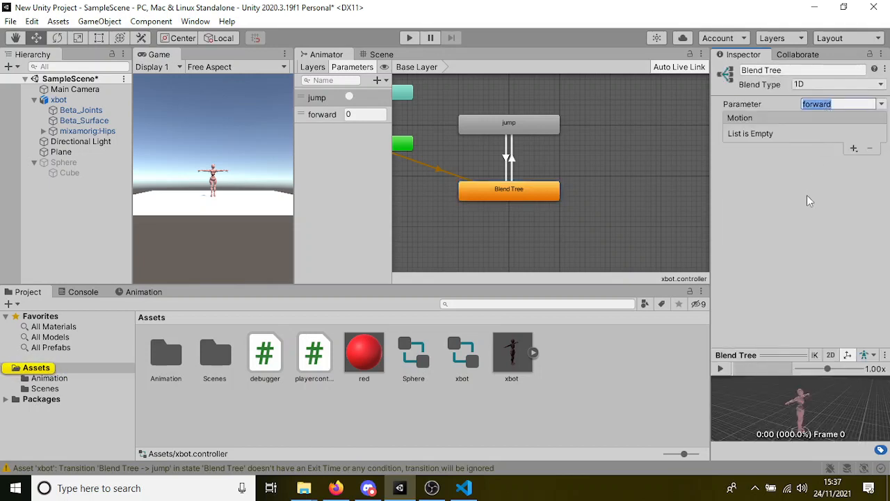
{"action": "left_click", "coordinate": [828, 84]}
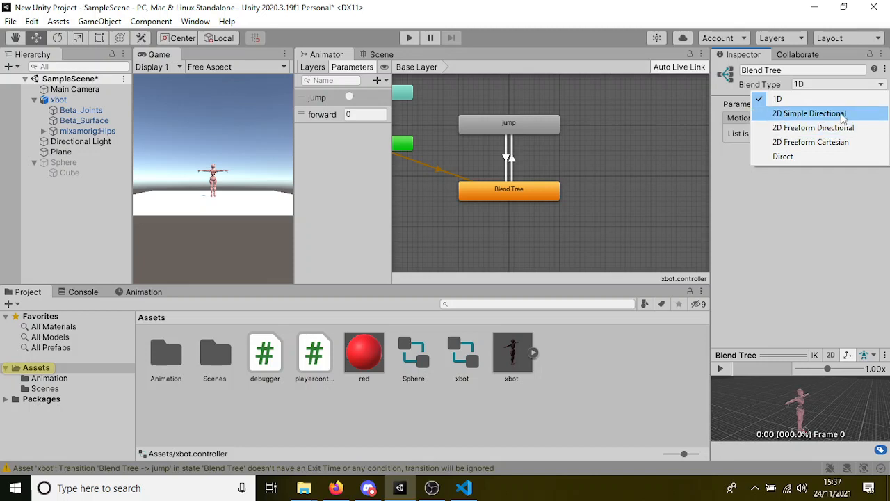
{"action": "left_click", "coordinate": [843, 114]}
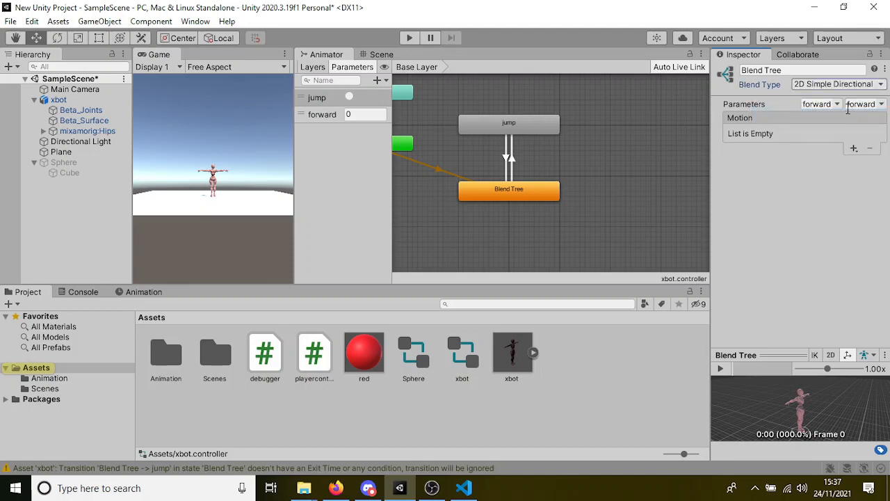
Add a float parameter named sideways to the animator controller.
{"action": "left_click", "coordinate": [336, 134]}
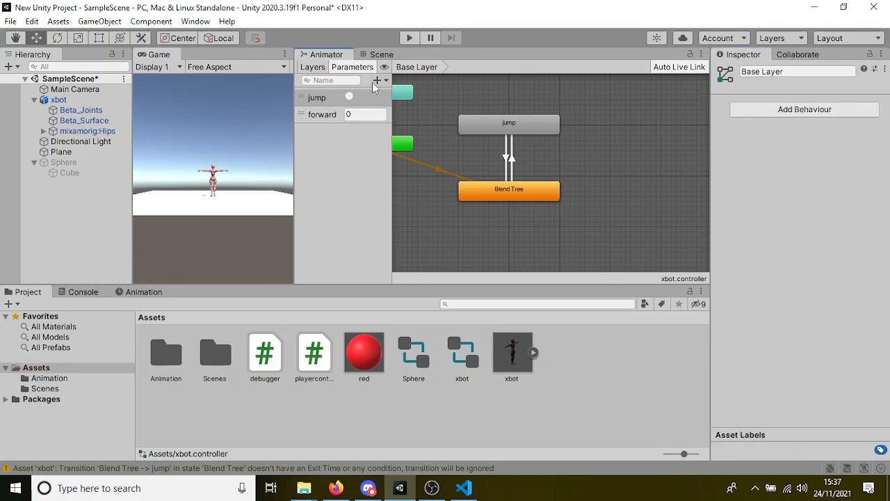
{"action": "left_click", "coordinate": [376, 80]}
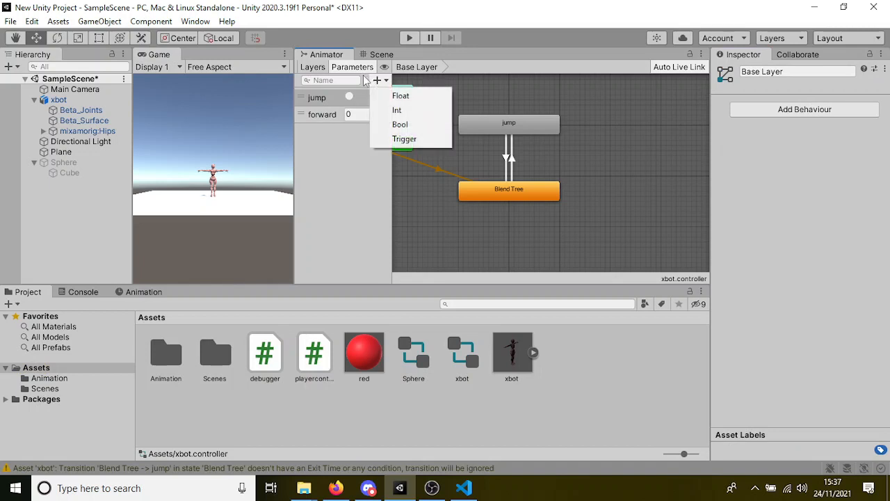
{"action": "left_click", "coordinate": [415, 98]}
{"action": "type", "text": "sideways"}
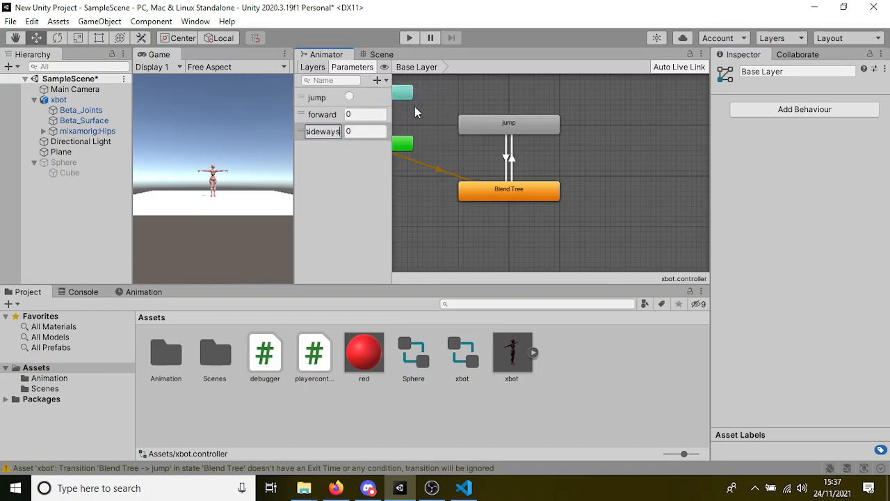
{"action": "key", "text": "Return"}
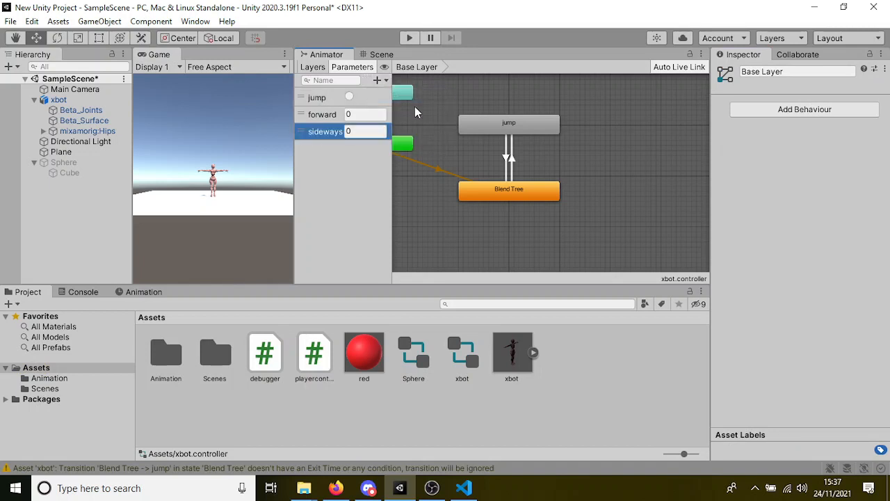
Open the Blend Tree's graph and assign sideways as its second blend parameter.
{"action": "left_click", "coordinate": [528, 188]}
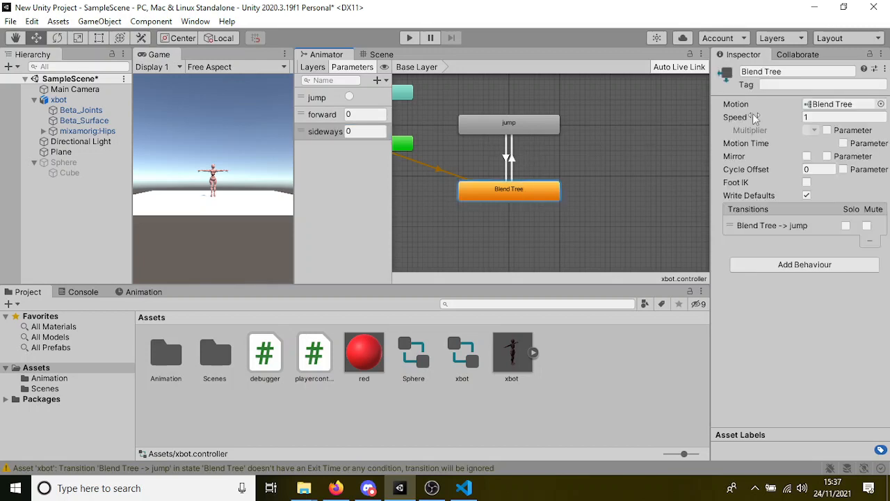
{"action": "double_click", "coordinate": [524, 191]}
{"action": "left_click", "coordinate": [554, 157]}
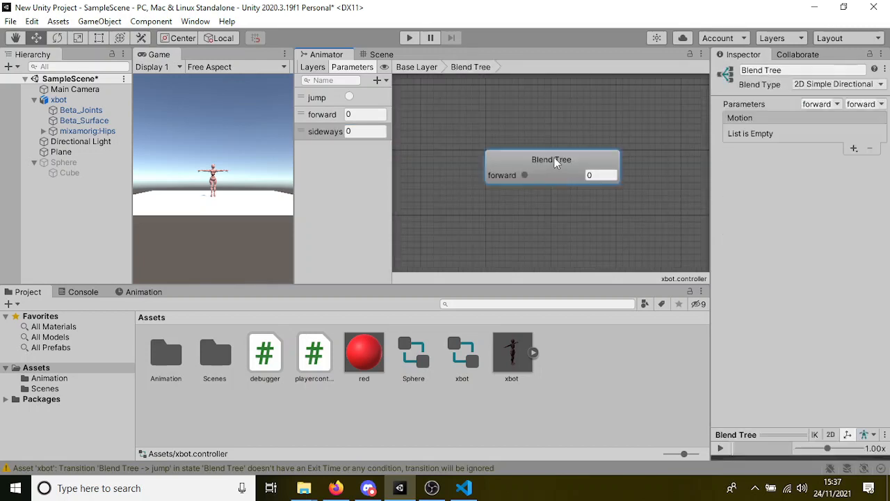
{"action": "left_click", "coordinate": [416, 67]}
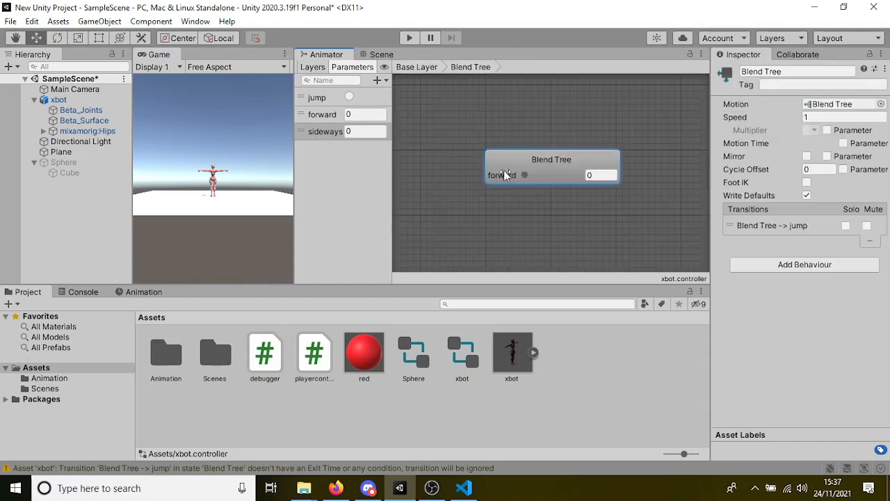
{"action": "left_click", "coordinate": [546, 160]}
{"action": "left_click", "coordinate": [872, 104]}
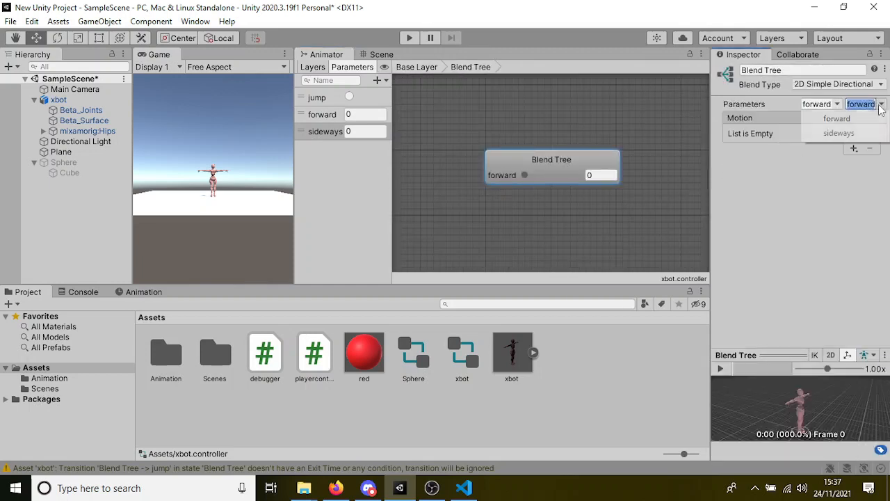
{"action": "left_click", "coordinate": [805, 135]}
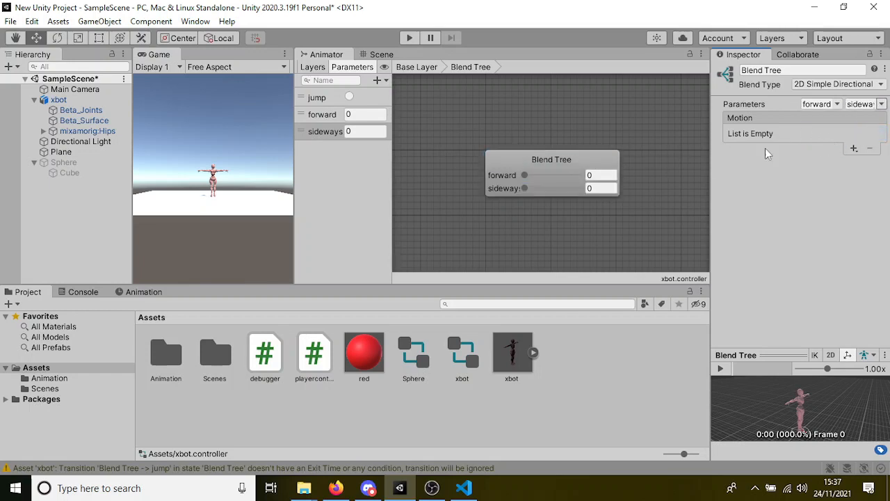
Add three motion fields to the Blend Tree and show the clips in the Animation folder.
{"action": "left_click", "coordinate": [854, 148]}
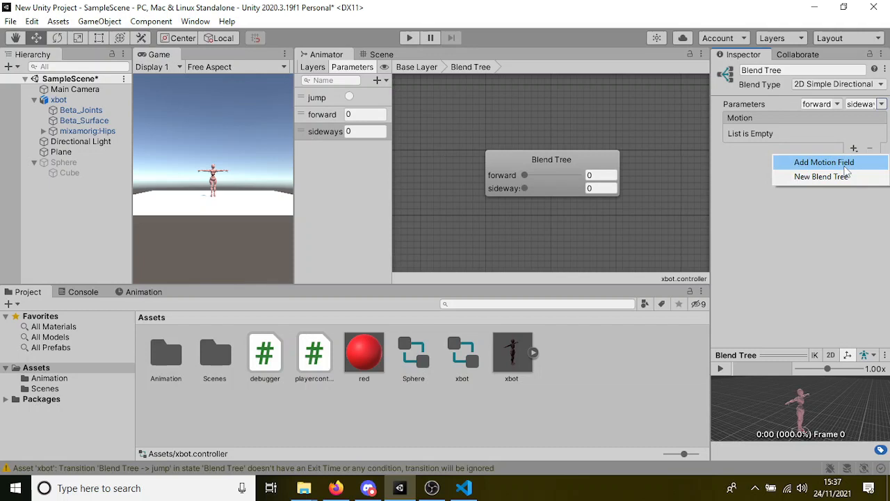
{"action": "left_click", "coordinate": [846, 166]}
{"action": "left_click", "coordinate": [854, 149]}
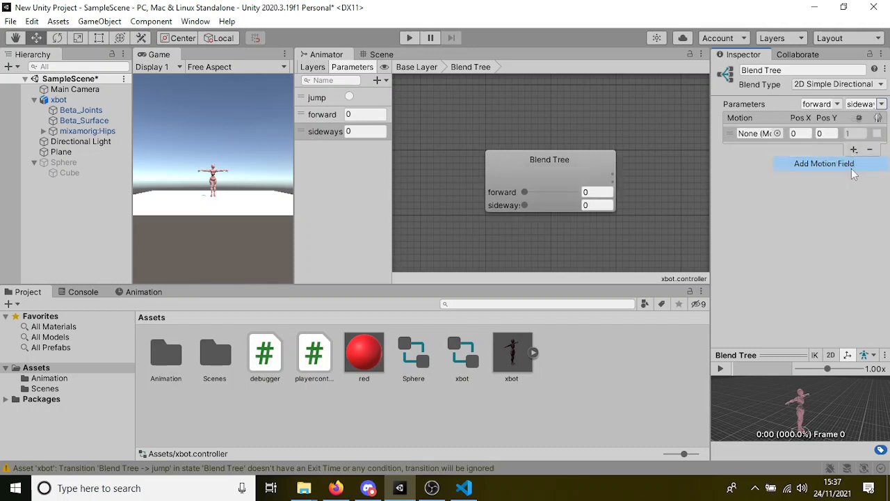
{"action": "left_click", "coordinate": [853, 167]}
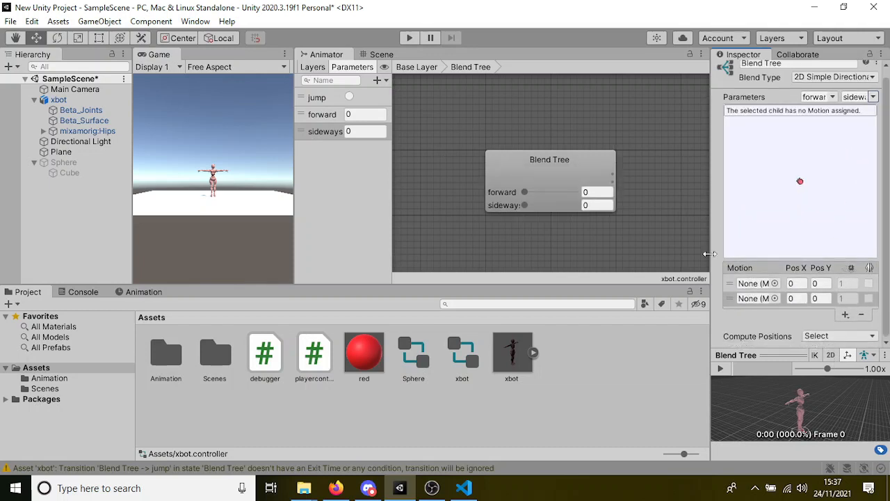
{"action": "double_click", "coordinate": [166, 354]}
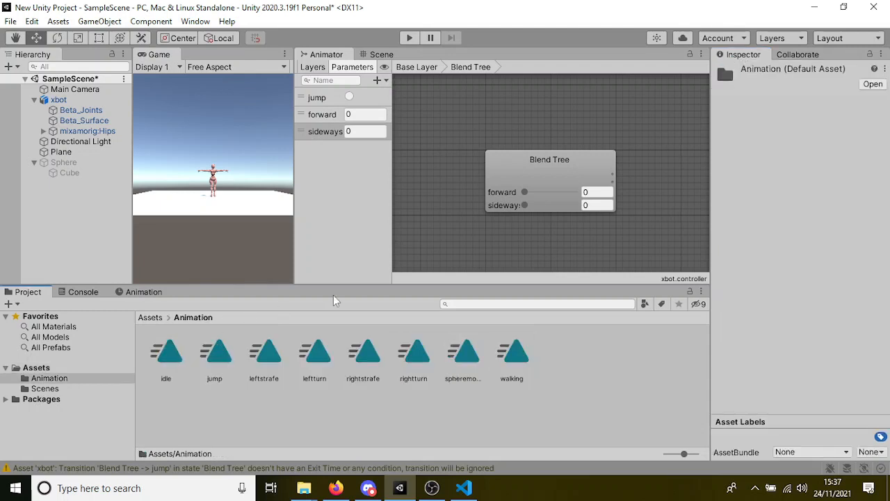
{"action": "left_click", "coordinate": [533, 173]}
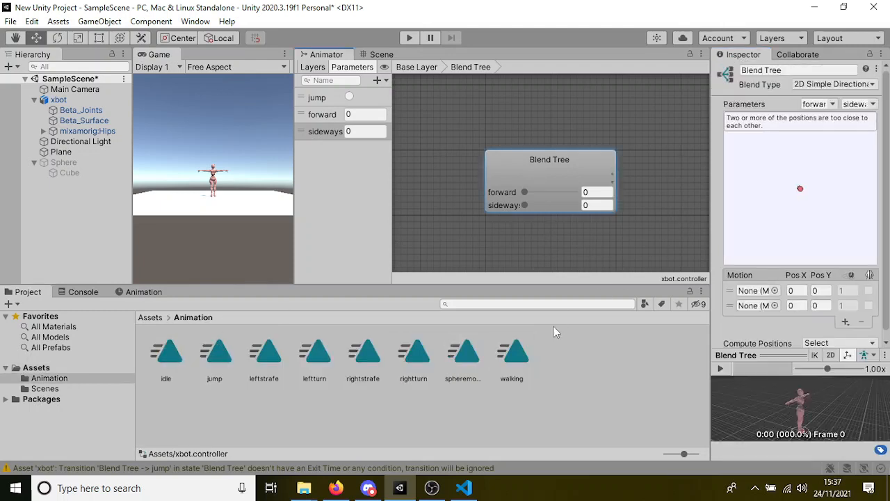
{"action": "scroll", "coordinate": [830, 318], "scroll_direction": "down", "scroll_amount": 1}
{"action": "left_click", "coordinate": [844, 317]}
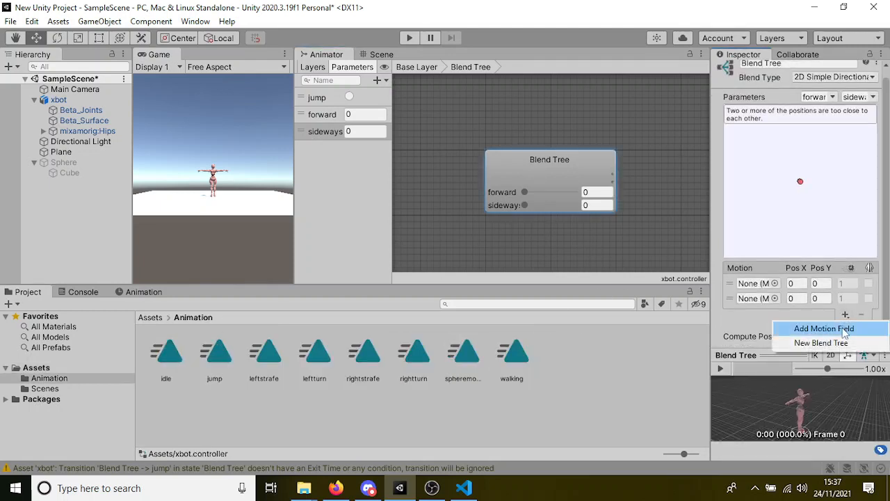
{"action": "left_click", "coordinate": [842, 328]}
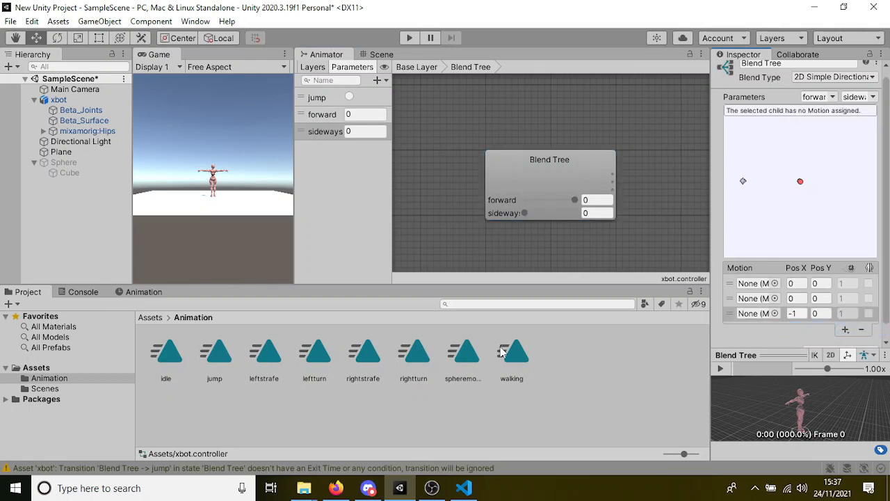
Assign the walking, idle and rightturn clips to the Blend Tree's first, second and third motion fields.
{"action": "left_click_drag", "start_coordinate": [513, 352], "coordinate": [746, 299]}
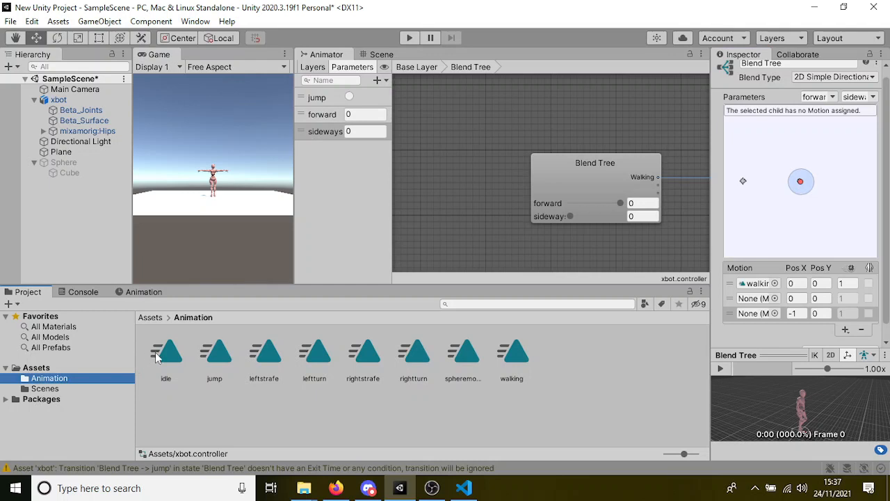
{"action": "left_click_drag", "start_coordinate": [165, 351], "coordinate": [756, 285]}
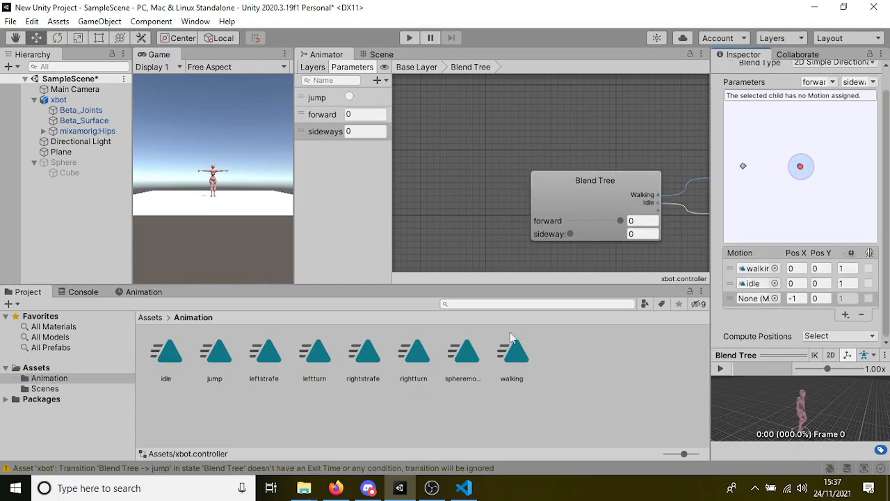
{"action": "left_click_drag", "start_coordinate": [417, 353], "coordinate": [754, 299]}
Add a fourth motion field to the Blend Tree and assign the leftturn clip to it.
{"action": "left_click", "coordinate": [844, 316]}
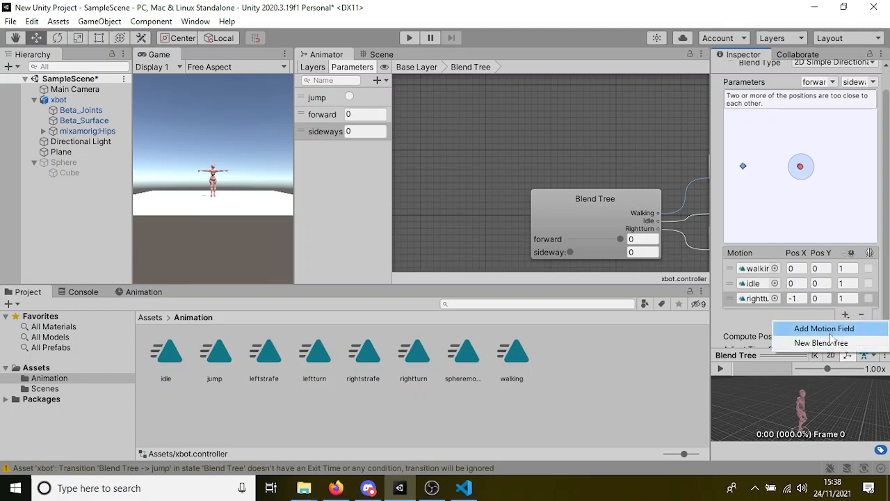
{"action": "left_click", "coordinate": [825, 328]}
{"action": "left_click_drag", "start_coordinate": [265, 353], "coordinate": [756, 306]}
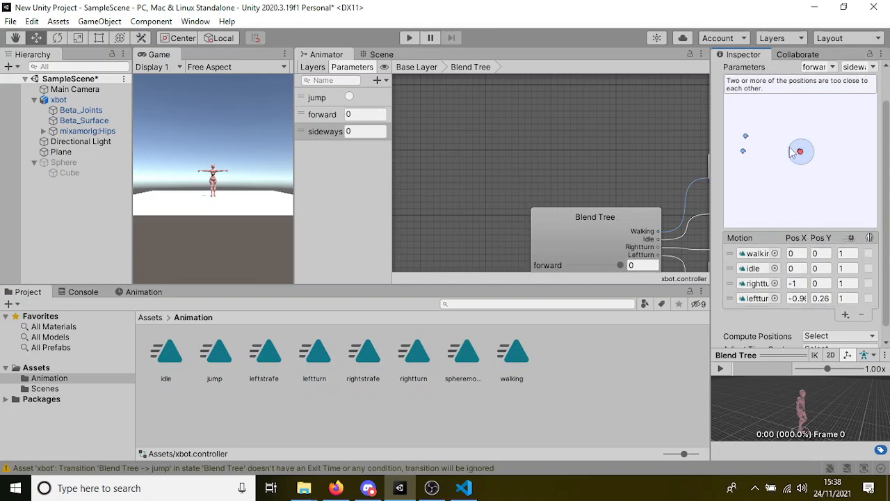
Set the walking motion's Pos X to 1 in the Blend Tree.
{"action": "left_click", "coordinate": [794, 253]}
{"action": "left_click", "coordinate": [821, 269]}
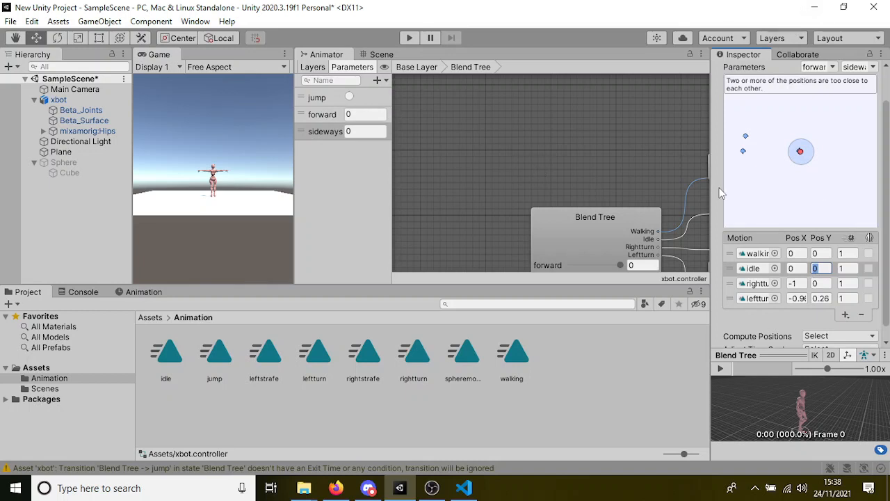
{"action": "left_click", "coordinate": [797, 254]}
{"action": "scroll", "coordinate": [821, 173], "scroll_direction": "up", "scroll_amount": 2}
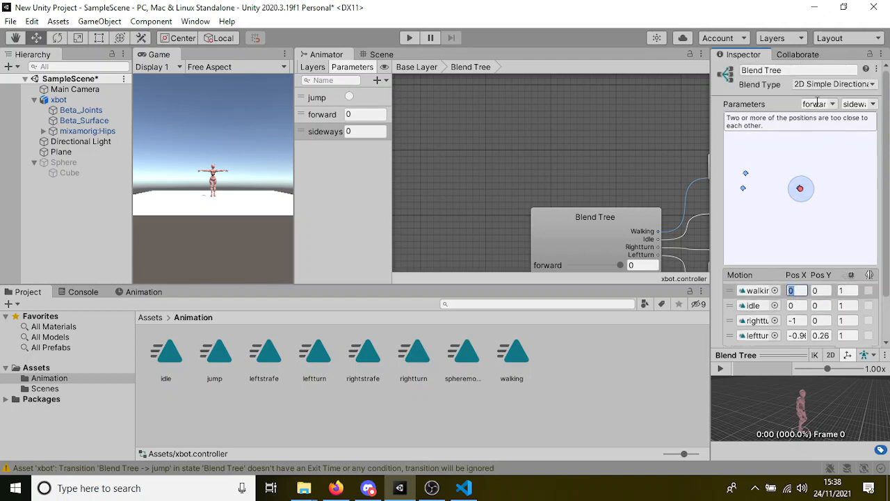
{"action": "type", "text": "1"}
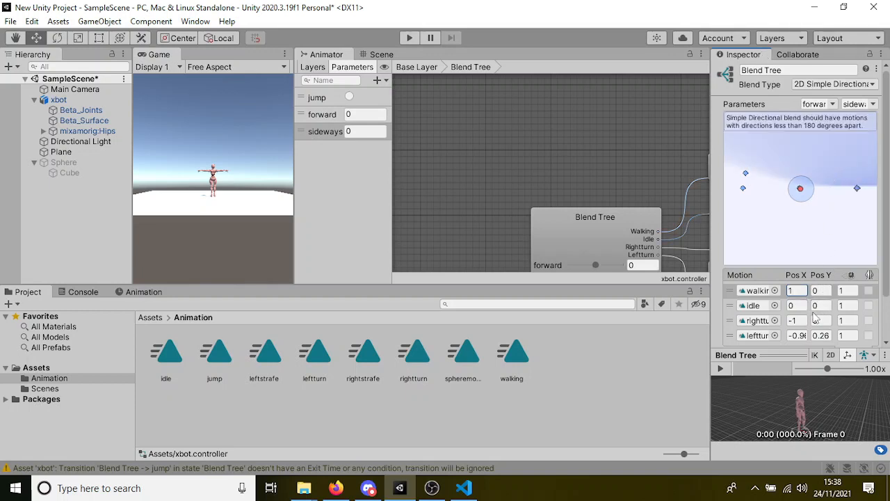
Set the rightturn motion's position to X 0, Y 1 and the leftturn motion's position to X 0, Y -1.
{"action": "left_click", "coordinate": [789, 321]}
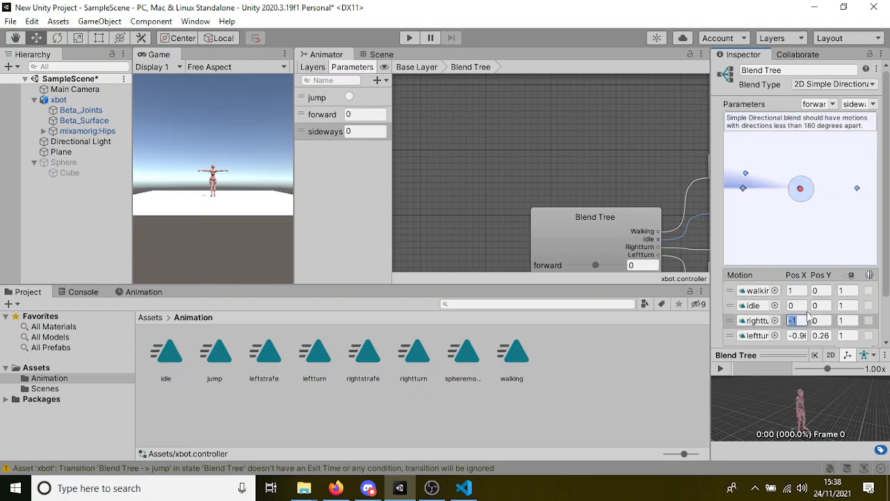
{"action": "type", "text": "0"}
{"action": "left_click", "coordinate": [829, 321]}
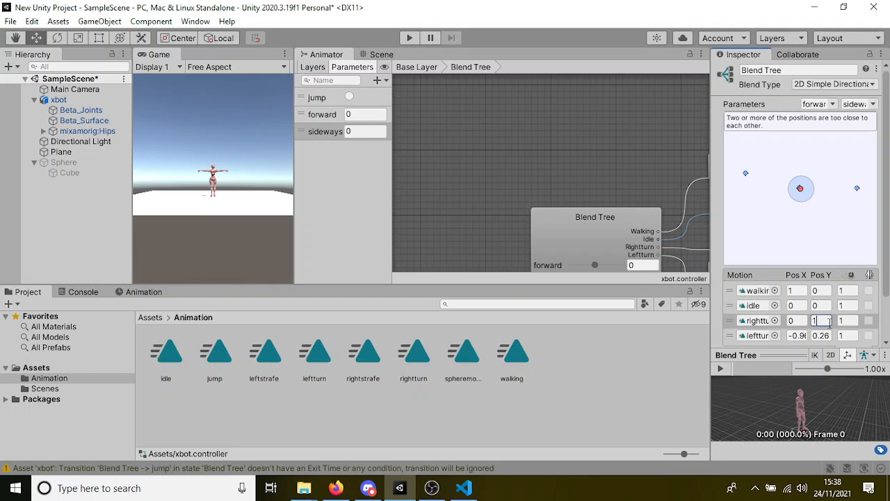
{"action": "left_click", "coordinate": [795, 335]}
{"action": "type", "text": "0"}
{"action": "left_click", "coordinate": [822, 335]}
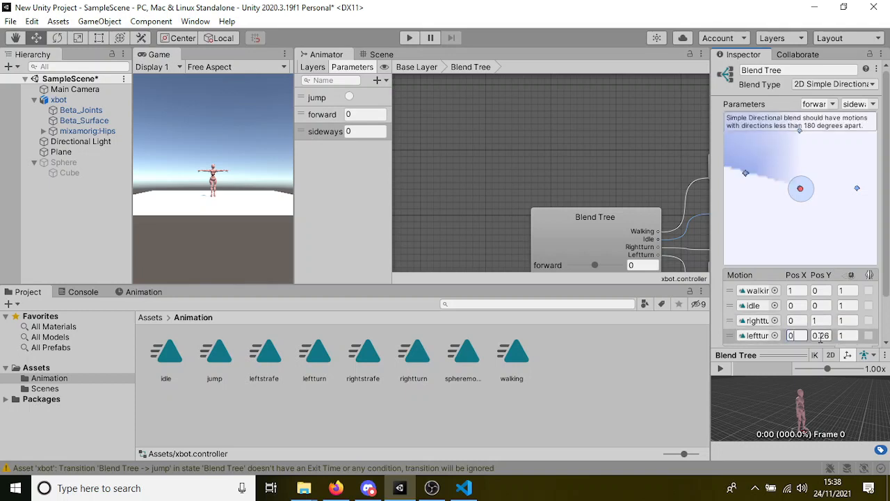
{"action": "type", "text": "-1"}
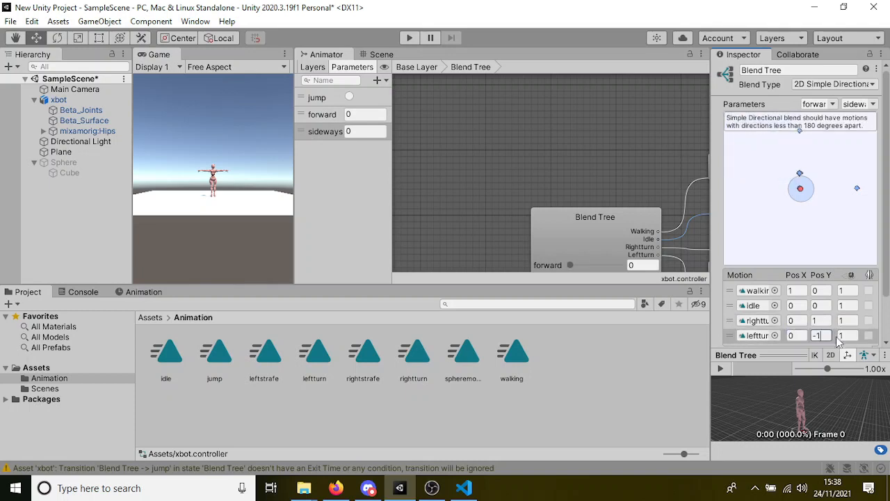
{"action": "key", "text": "Return"}
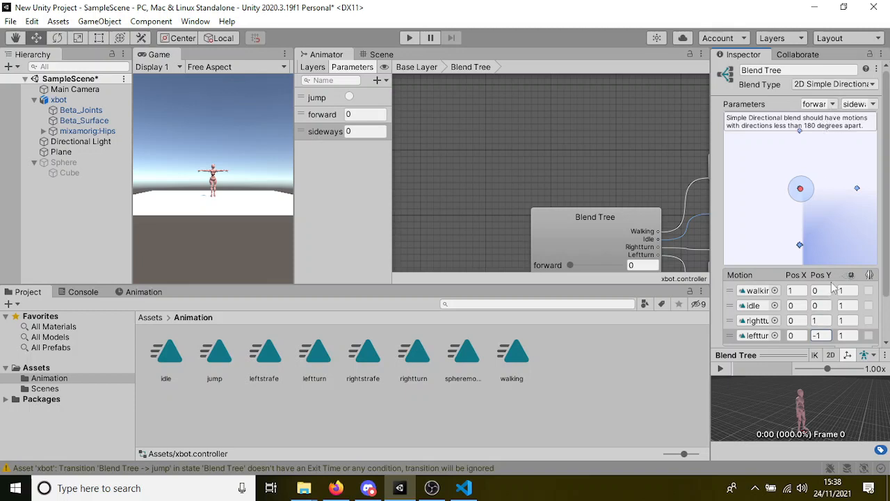
Add a fifth motion field to the Blend Tree and assign the walking clip to it.
{"action": "scroll", "coordinate": [811, 230], "scroll_direction": "down", "scroll_amount": 2}
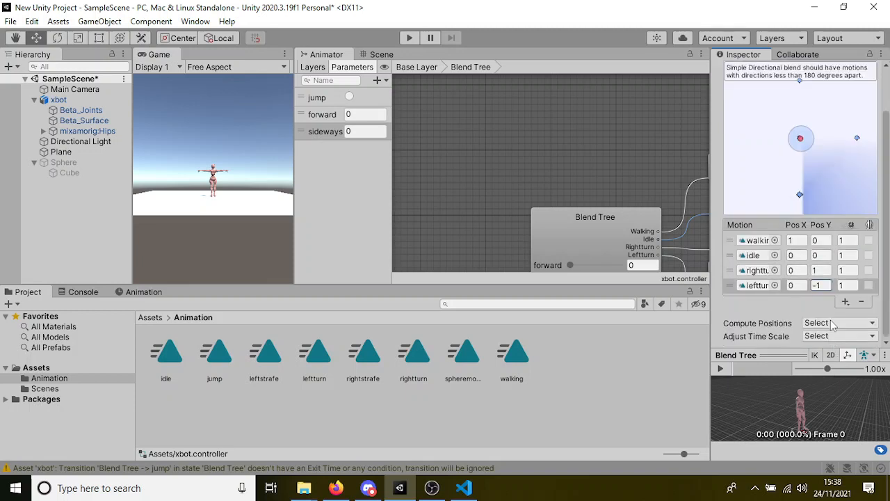
{"action": "left_click", "coordinate": [845, 303]}
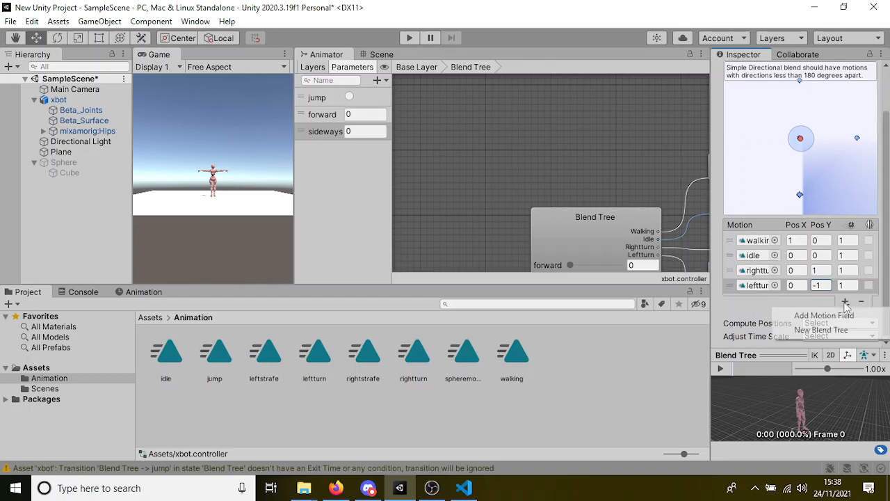
{"action": "left_click", "coordinate": [823, 314]}
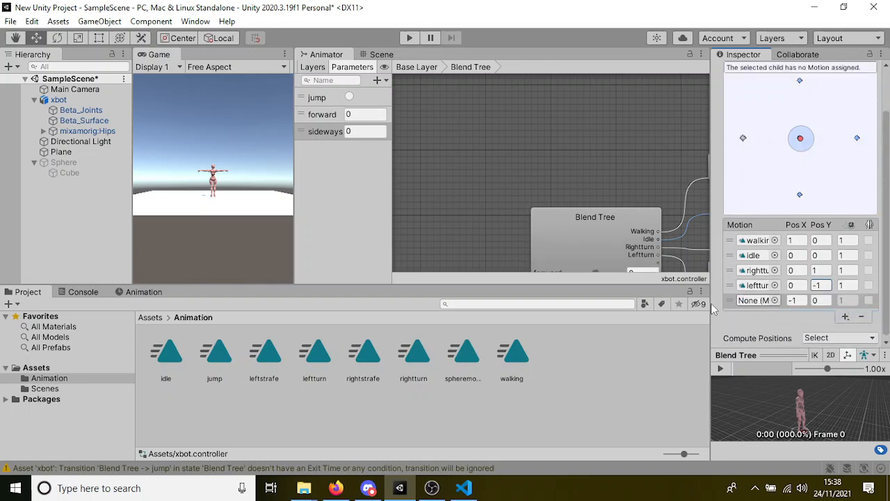
{"action": "left_click_drag", "start_coordinate": [513, 352], "coordinate": [765, 305]}
{"action": "scroll", "coordinate": [743, 139], "scroll_direction": "up", "scroll_amount": 3}
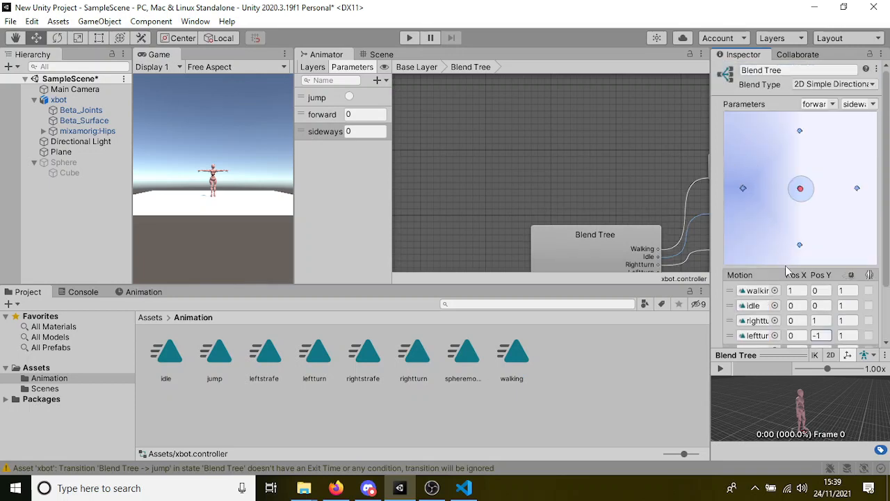
{"action": "scroll", "coordinate": [797, 281], "scroll_direction": "down", "scroll_amount": 3}
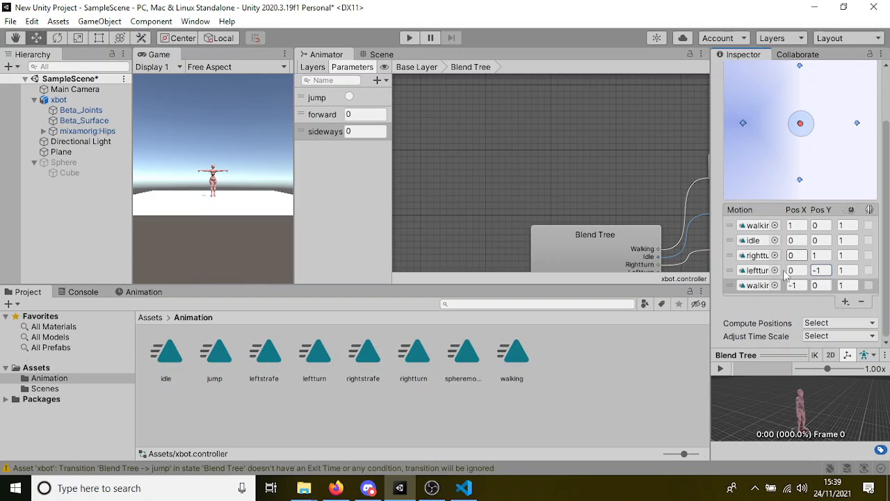
{"action": "scroll", "coordinate": [629, 163], "scroll_direction": "down", "scroll_amount": 3}
Preview the blend with forward at about 0.72 and sideways at about -0.29, and reset both preview values to 0.
{"action": "middle_click_drag", "start_coordinate": [616, 176], "coordinate": [583, 160]}
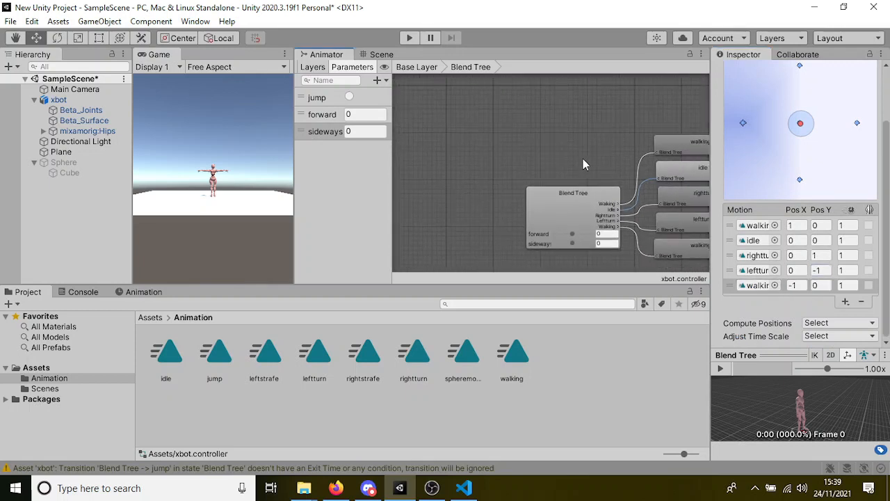
{"action": "left_click_drag", "start_coordinate": [573, 233], "coordinate": [581, 236]}
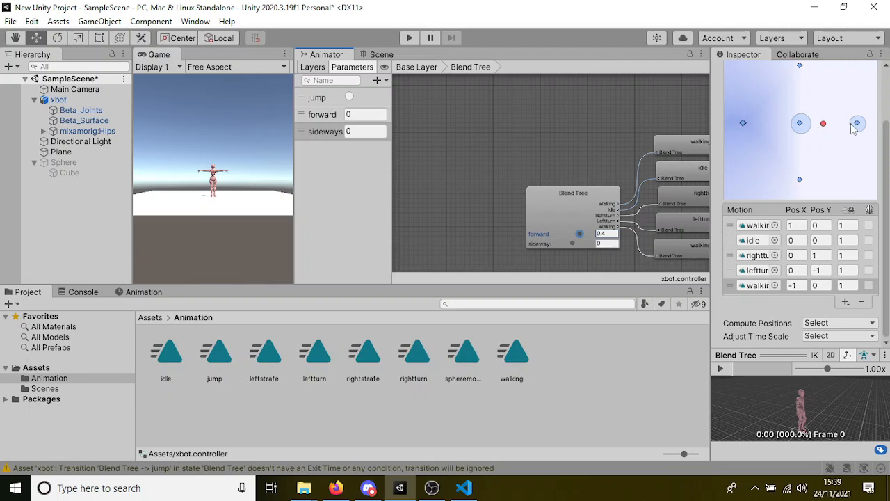
{"action": "mouse_move", "coordinate": [578, 235]}
{"action": "left_mouse_down"}
{"action": "mouse_move", "coordinate": [572, 245]}
{"action": "mouse_move", "coordinate": [585, 245]}
{"action": "mouse_move", "coordinate": [548, 245]}
{"action": "mouse_move", "coordinate": [576, 235]}
{"action": "mouse_move", "coordinate": [589, 242]}
{"action": "left_mouse_up"}
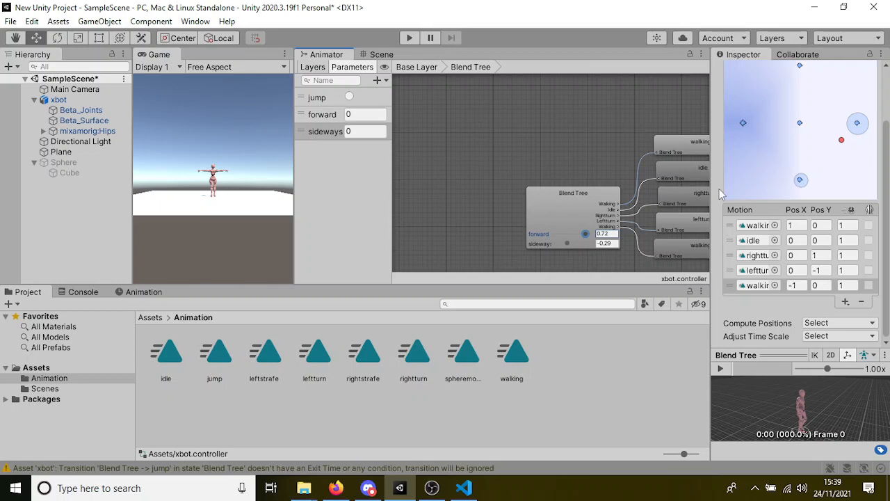
{"action": "type", "text": "0"}
{"action": "left_click", "coordinate": [617, 244]}
{"action": "type", "text": "0"}
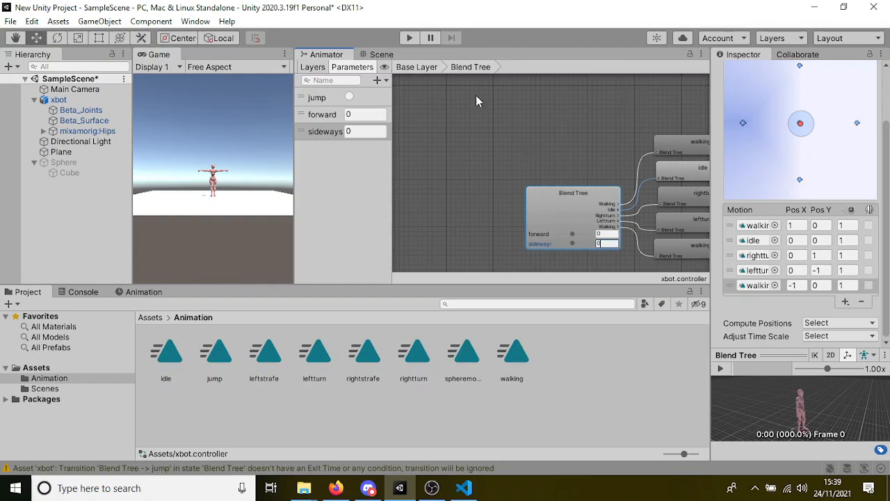
Switch to playercontrol.cs in Visual Studio Code, duplicate the "forward" SetFloat line in Update, and rename the copy's parameter to "sideways".
{"action": "key", "text": "alt+Tab"}
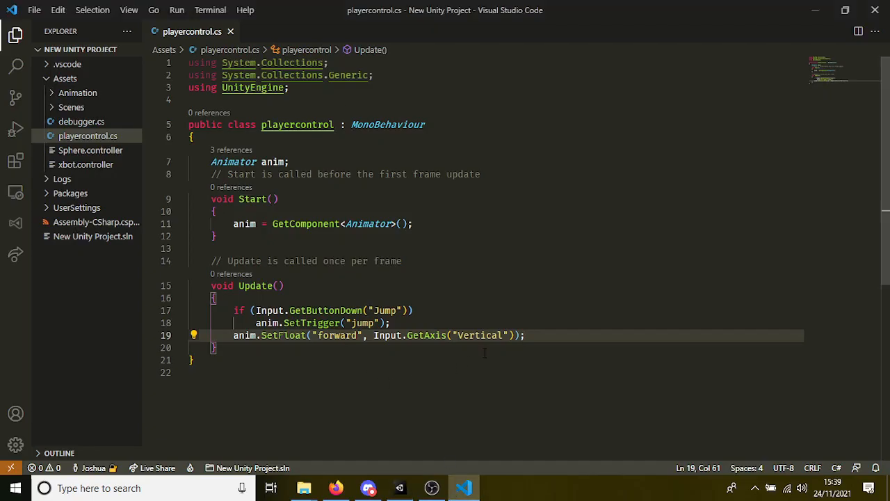
{"action": "key", "text": "shift+alt+Down"}
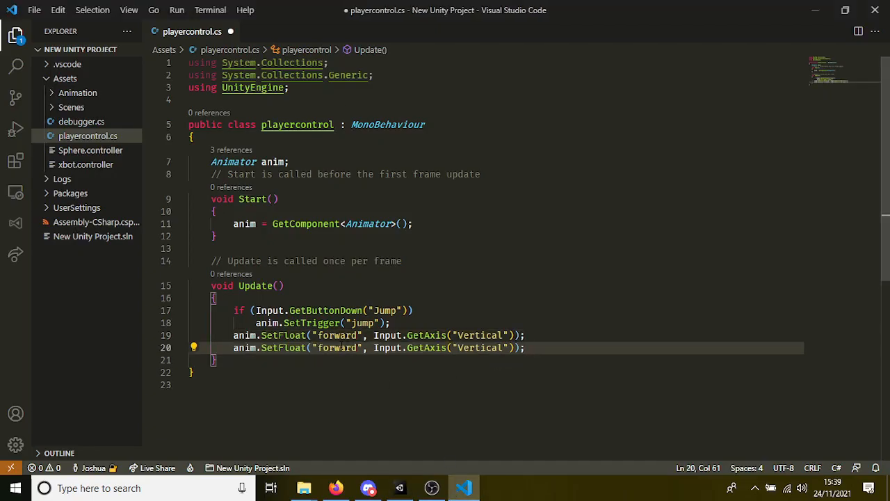
{"action": "double_click", "coordinate": [337, 348]}
{"action": "type", "text": "sidec"}
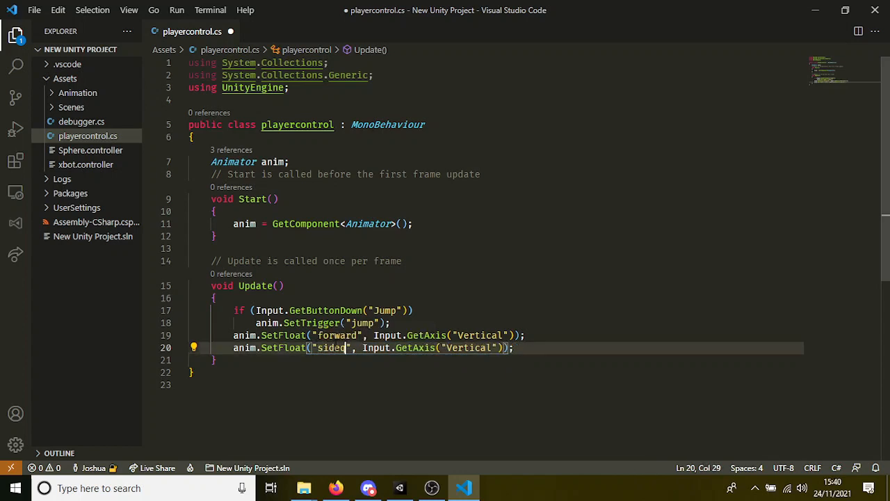
{"action": "type", "text": "ays"}
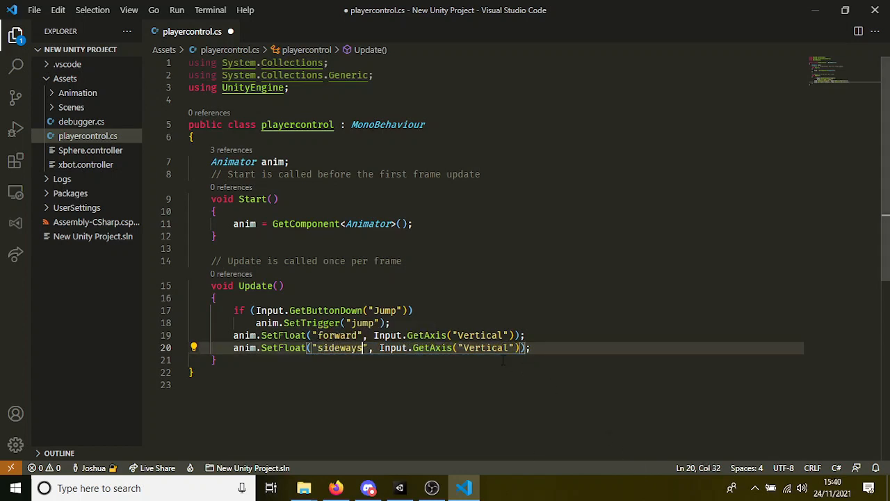
Change the input axis on the "sideways" SetFloat line to "Horizontal" and save the script.
{"action": "double_click", "coordinate": [496, 348]}
{"action": "type", "text": "Hori"}
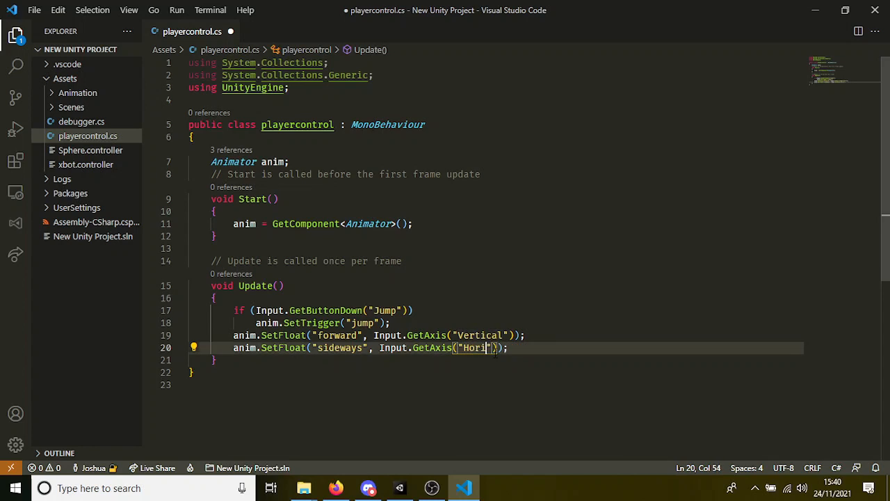
{"action": "type", "text": "zontal"}
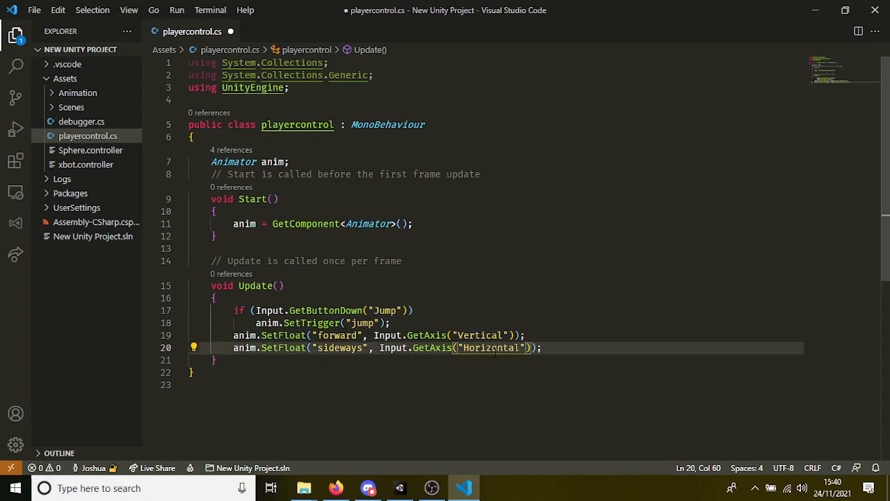
{"action": "key", "text": "ctrl+s"}
{"action": "left_click", "coordinate": [491, 348]}
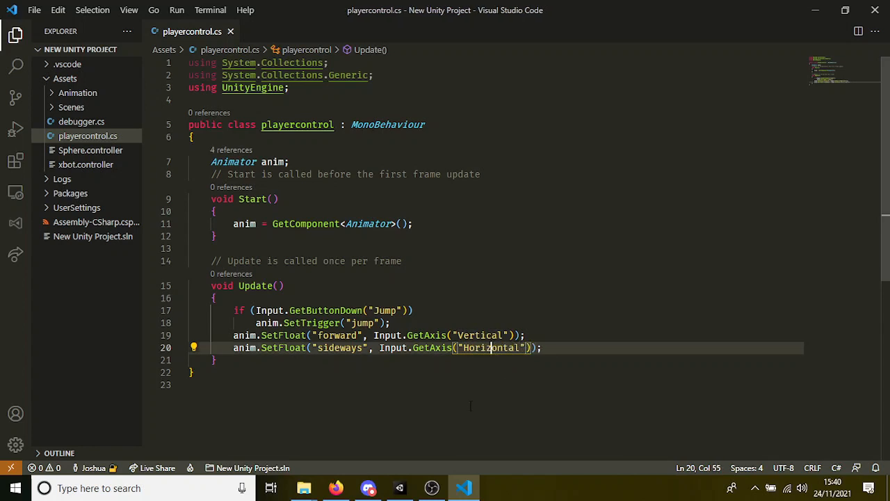
Switch back to Unity, return the Animator graph to the Base Layer, and start Play mode.
{"action": "left_click", "coordinate": [407, 489]}
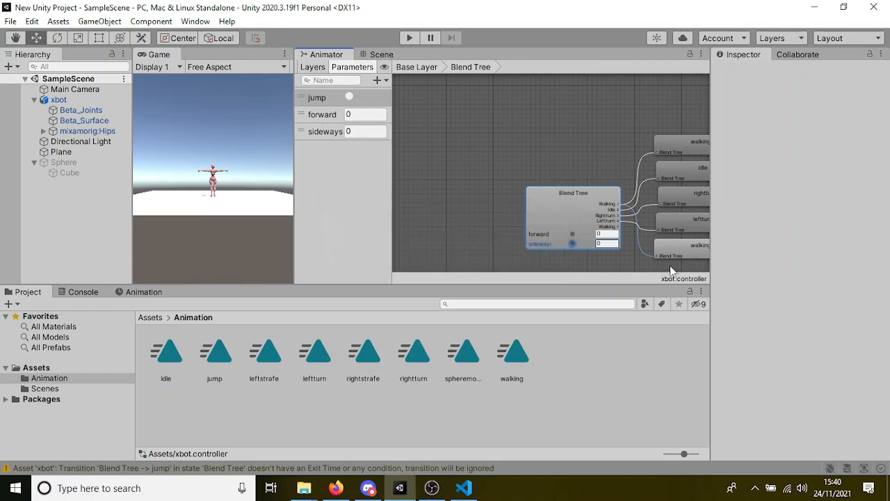
{"action": "left_click", "coordinate": [436, 66]}
{"action": "scroll", "coordinate": [451, 111], "scroll_direction": "down", "scroll_amount": 1}
{"action": "middle_click_drag", "start_coordinate": [457, 164], "coordinate": [516, 202]}
{"action": "left_click", "coordinate": [411, 40]}
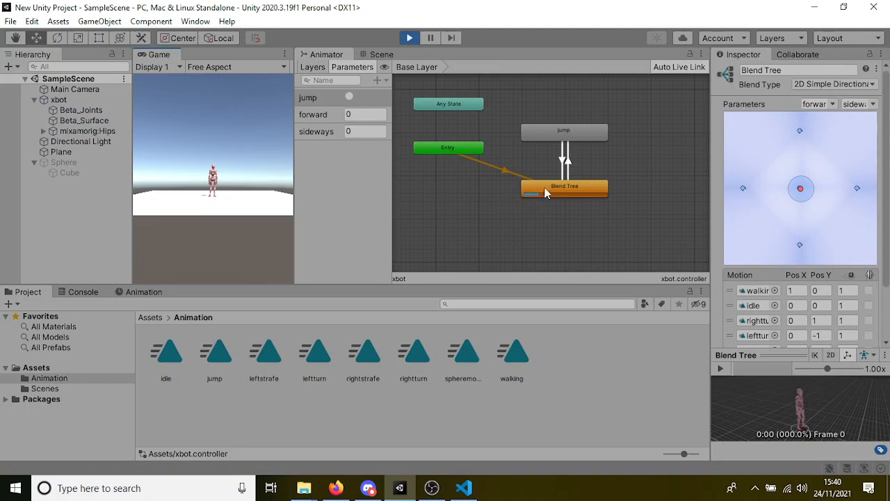
Test xbot's forward, backward, sideways and jump controls in the running game, and stop Play mode.
{"action": "left_click", "coordinate": [273, 187]}
{"action": "key", "text": "w"}
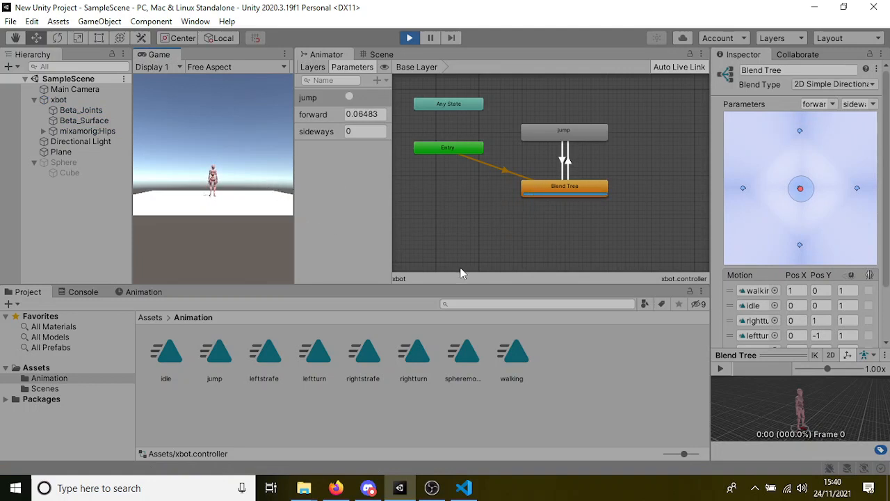
{"action": "key", "text": "d"}
{"action": "key", "text": "a"}
{"action": "key", "text": "s"}
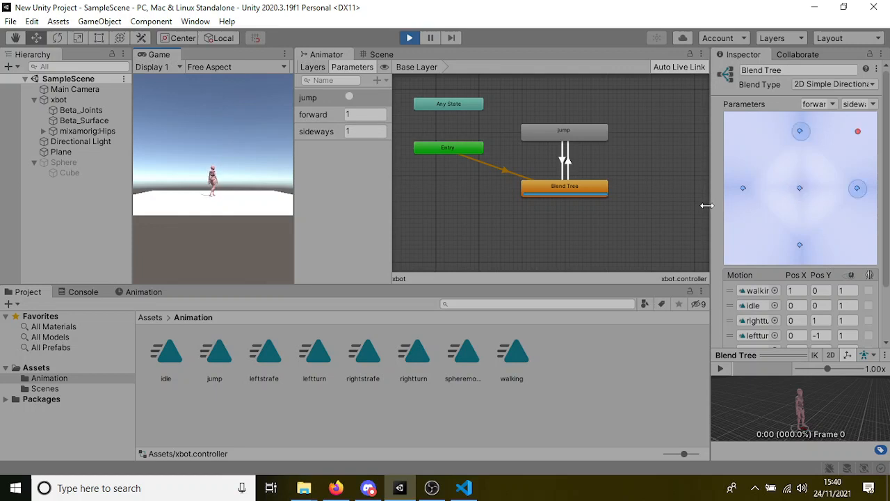
{"action": "key", "text": "a"}
{"action": "key", "text": "space"}
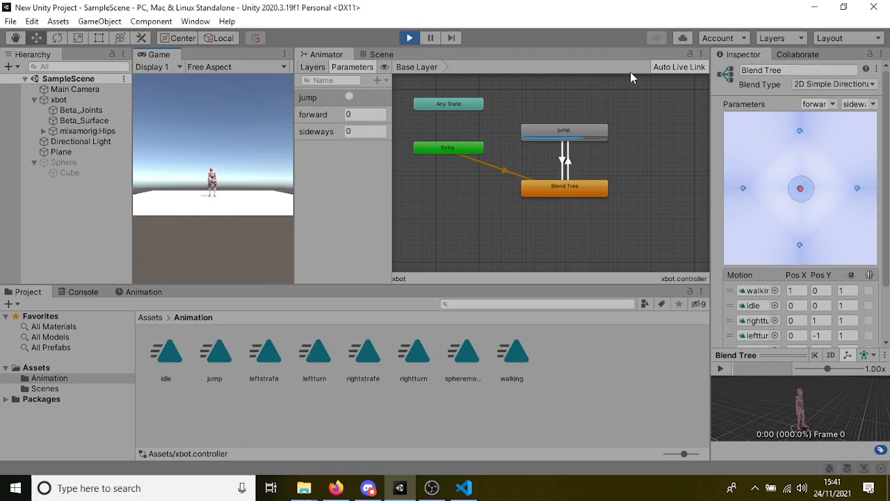
{"action": "key", "text": "w"}
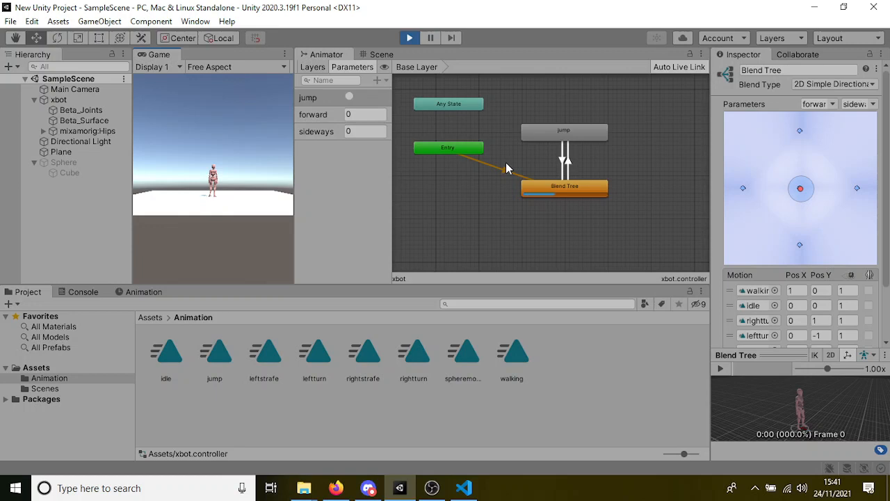
{"action": "left_click", "coordinate": [412, 40]}
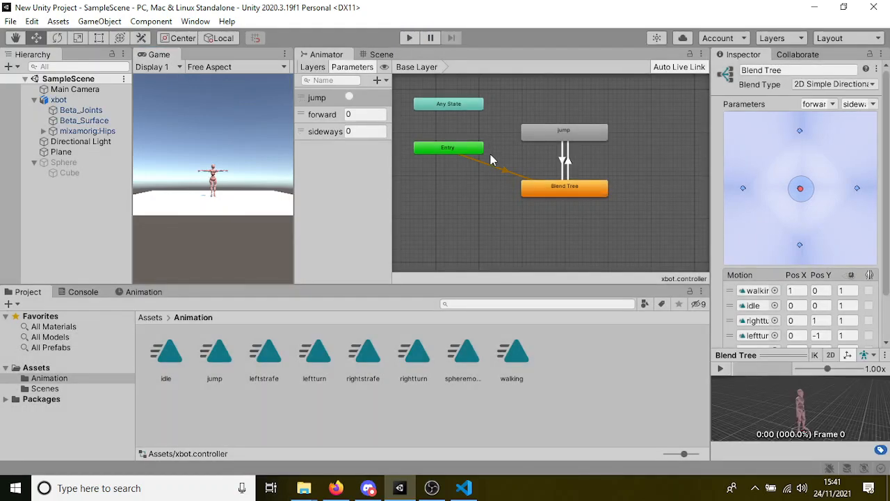
Look over the available parameter types and examine the Base Layer's settings in the Animator.
{"action": "scroll", "coordinate": [495, 188], "scroll_direction": "down", "scroll_amount": 3}
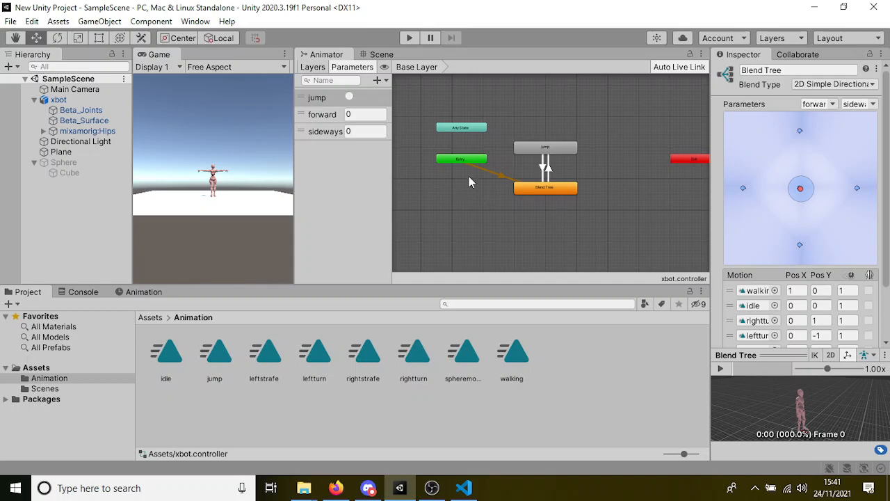
{"action": "left_click", "coordinate": [384, 81]}
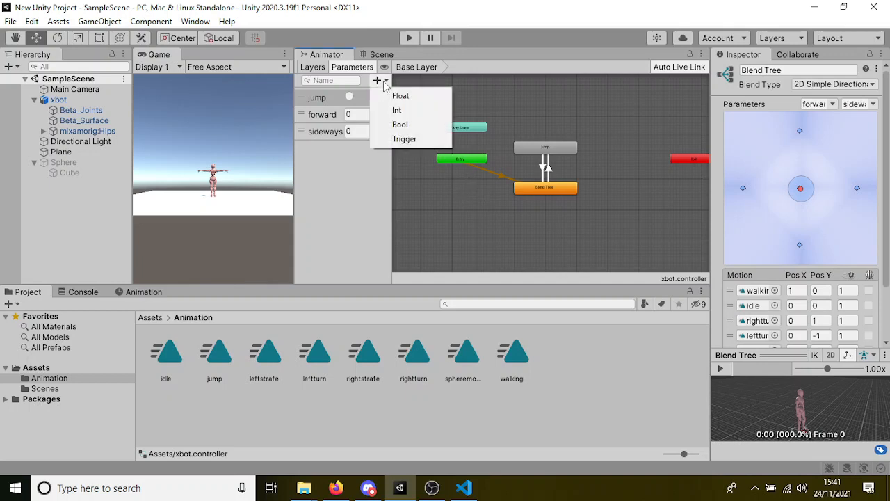
{"action": "left_click", "coordinate": [325, 69]}
{"action": "left_click", "coordinate": [325, 69]}
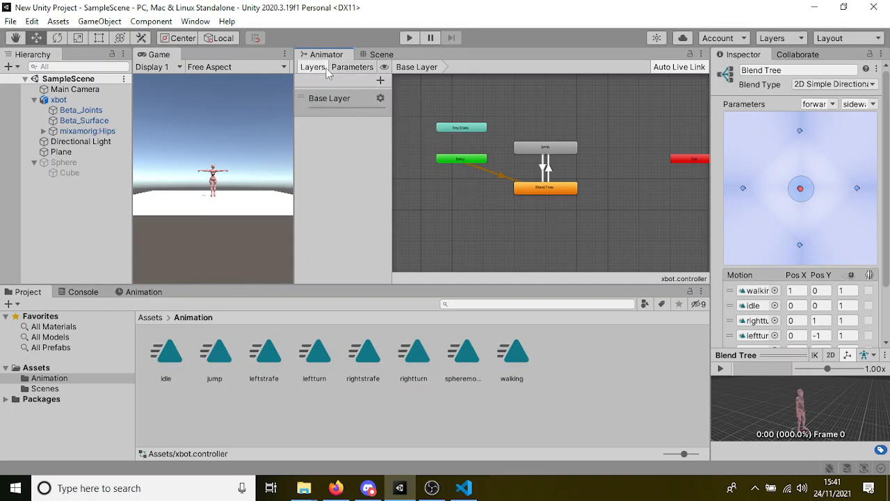
{"action": "left_click", "coordinate": [381, 98]}
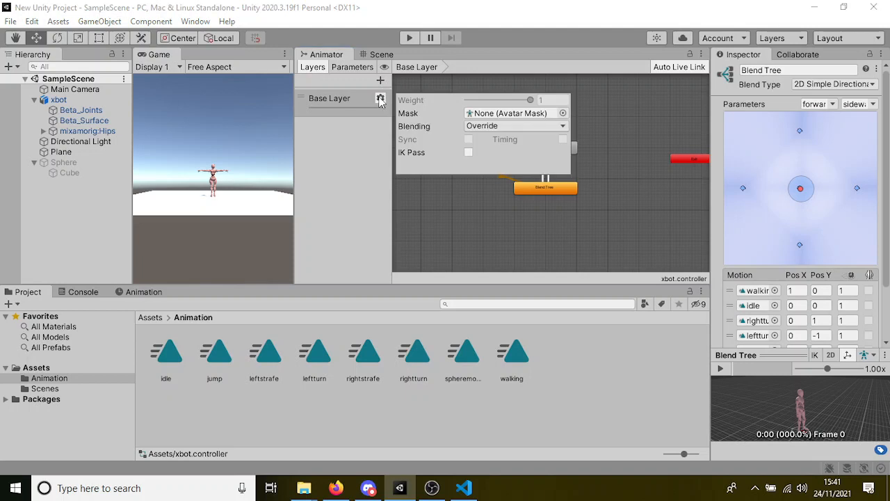
{"action": "left_click", "coordinate": [371, 146]}
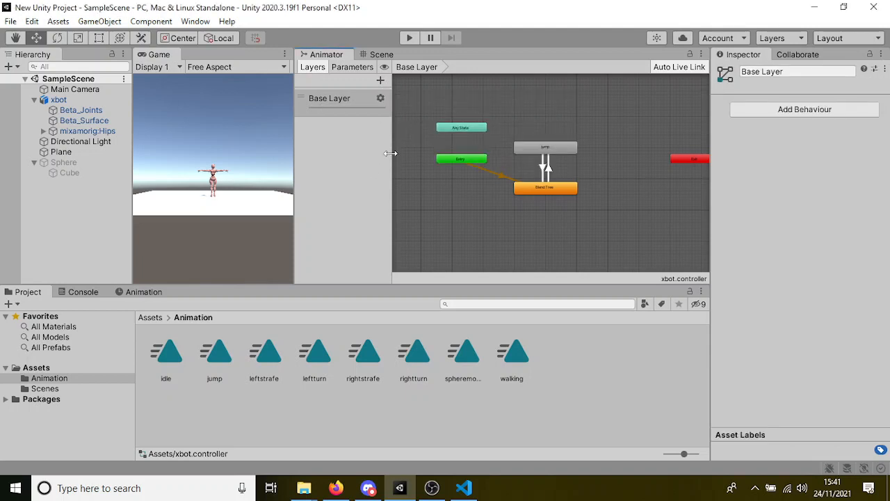
Add a second layer to the animator controller and review its weight, mask and blending settings.
{"action": "left_click", "coordinate": [381, 80]}
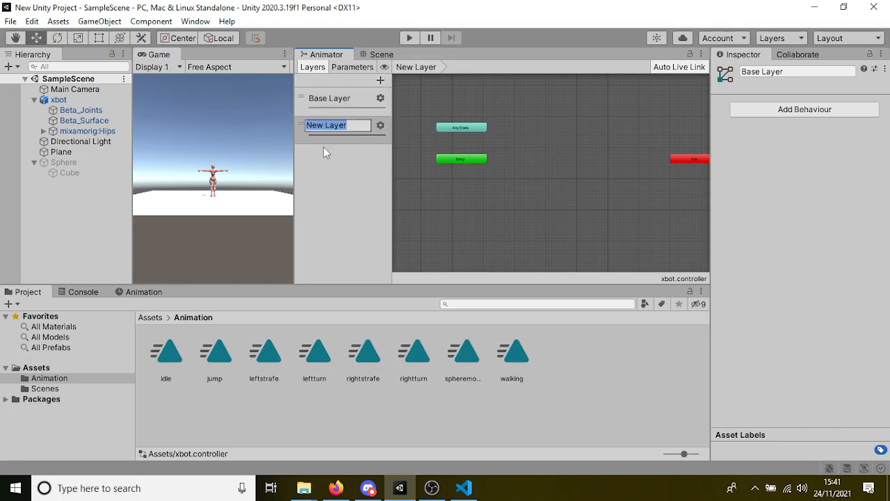
{"action": "left_click", "coordinate": [334, 106]}
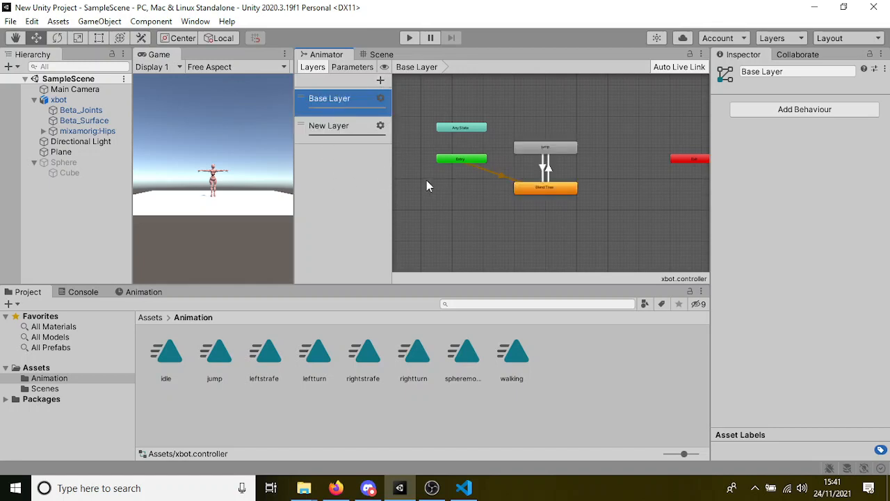
{"action": "left_click", "coordinate": [316, 129]}
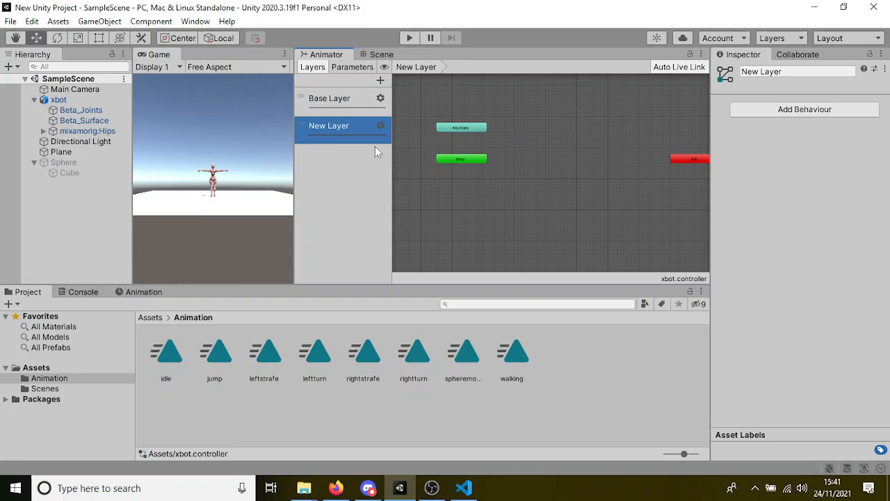
{"action": "left_click", "coordinate": [381, 126]}
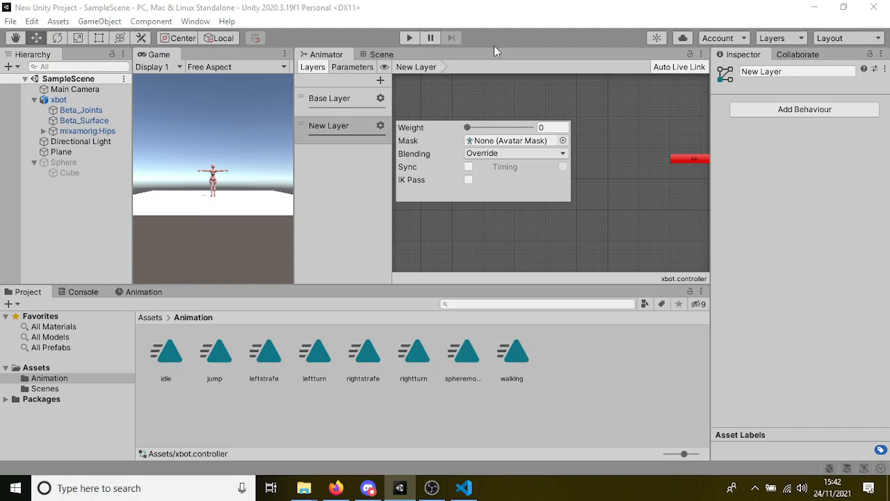
{"action": "left_click", "coordinate": [448, 217]}
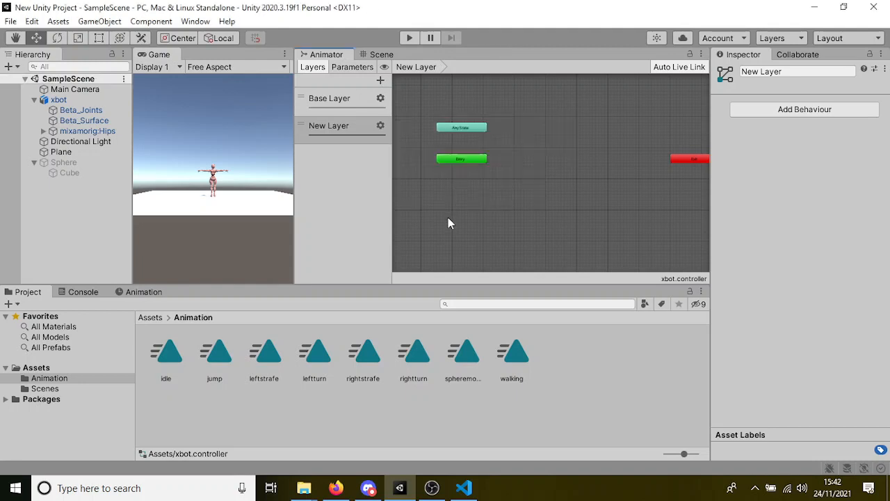
Return to the Base Layer and look over the state types that can be created in its graph.
{"action": "left_click", "coordinate": [357, 100]}
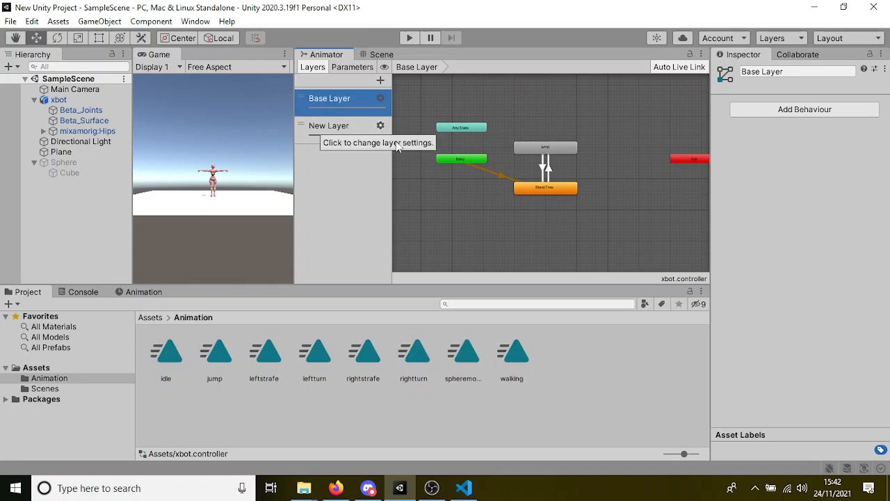
{"action": "right_click", "coordinate": [584, 167]}
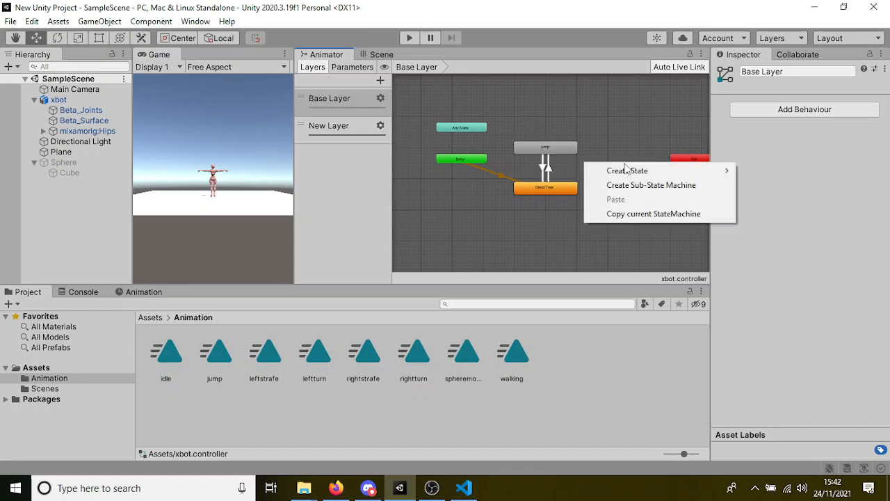
{"action": "mouse_move", "coordinate": [612, 171]}
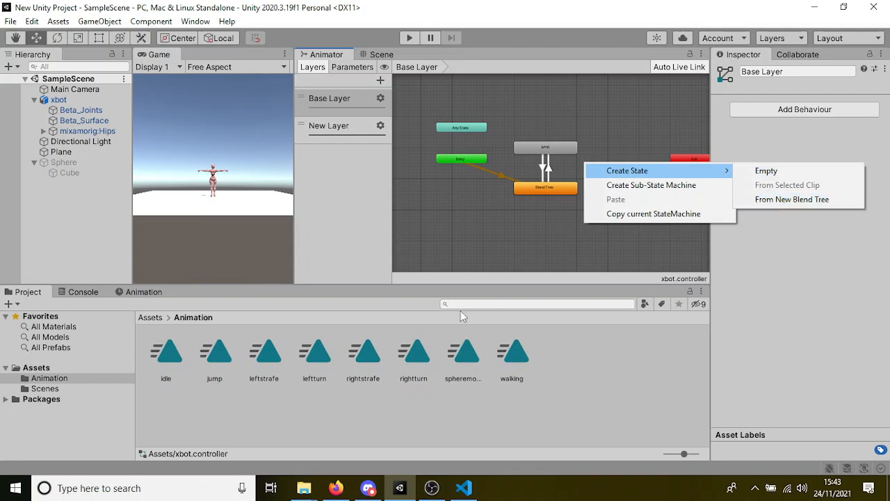
{"action": "left_click", "coordinate": [462, 259]}
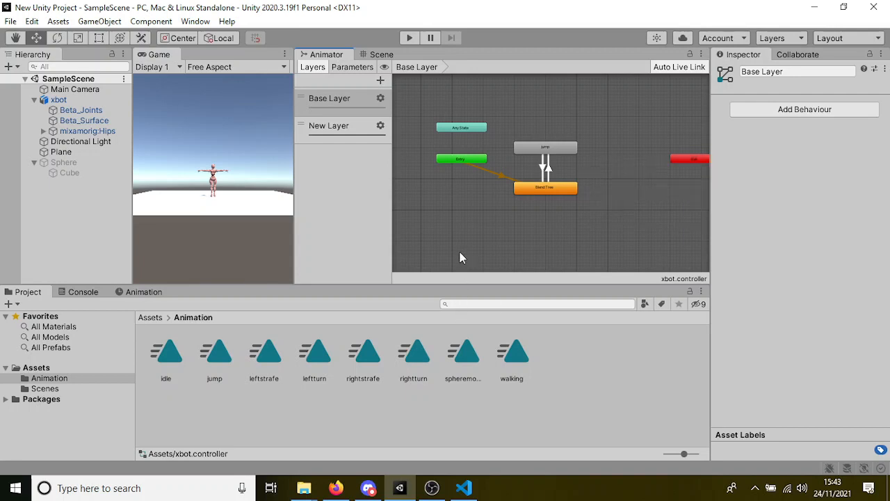